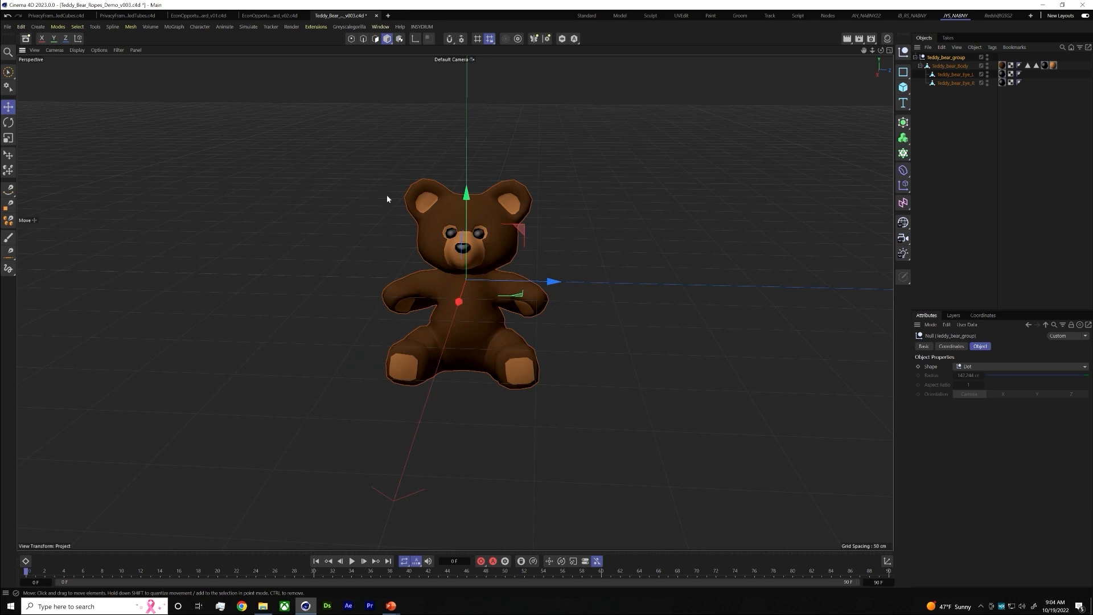
Deselect the teddy bear, show all four viewports and frame the bear in the Top view
{"action": "left_click", "coordinate": [634, 282]}
{"action": "middle_click_drag", "start_coordinate": [617, 277], "coordinate": [594, 281], "text": "alt"}
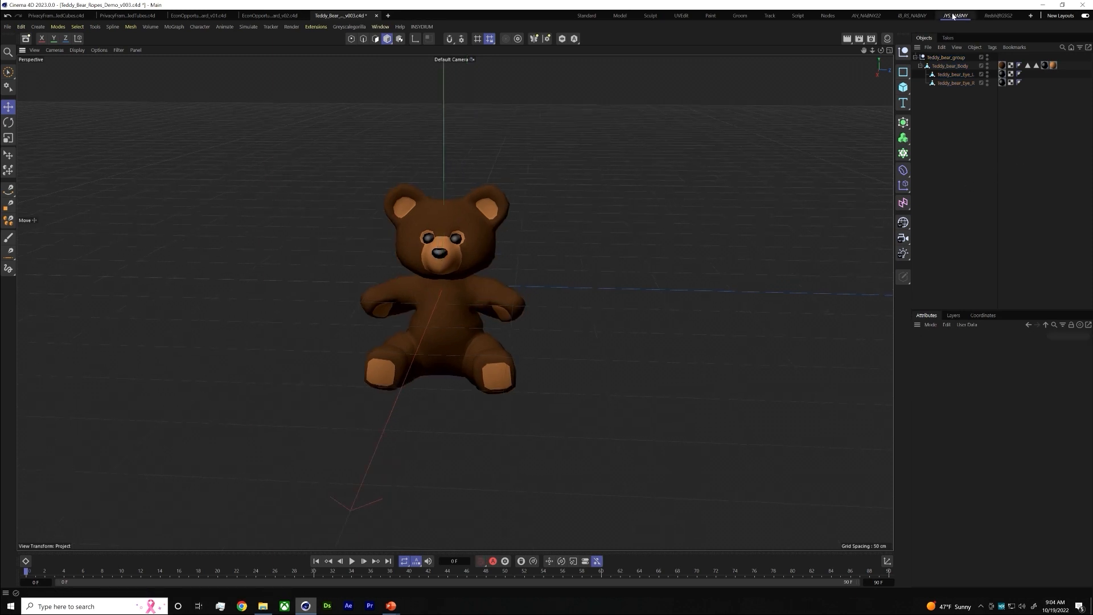
{"action": "left_click", "coordinate": [889, 51]}
{"action": "right_click_drag", "start_coordinate": [722, 179], "coordinate": [636, 172], "text": "alt"}
{"action": "middle_click_drag", "start_coordinate": [682, 105], "coordinate": [650, 345], "text": "alt"}
{"action": "middle_click_drag", "start_coordinate": [664, 190], "coordinate": [635, 216], "text": "alt"}
{"action": "right_click_drag", "start_coordinate": [653, 206], "coordinate": [644, 206], "text": "alt"}
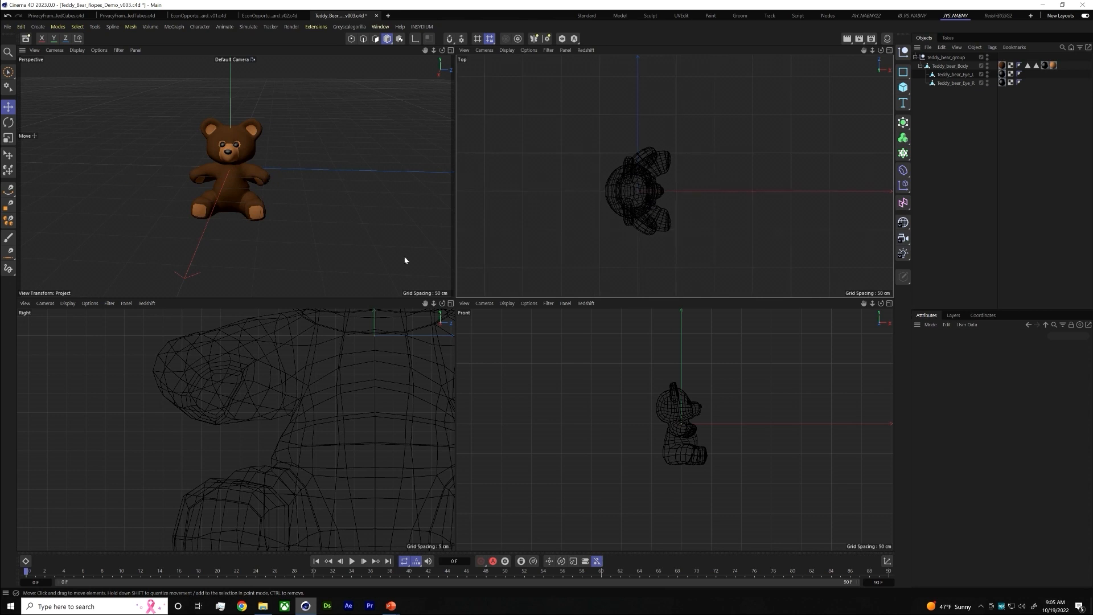
Switch to the presentation slideshow to view the rope reference images, and return to Cinema 4D
{"action": "key", "text": "alt+Tab"}
{"action": "left_click", "coordinate": [519, 280]}
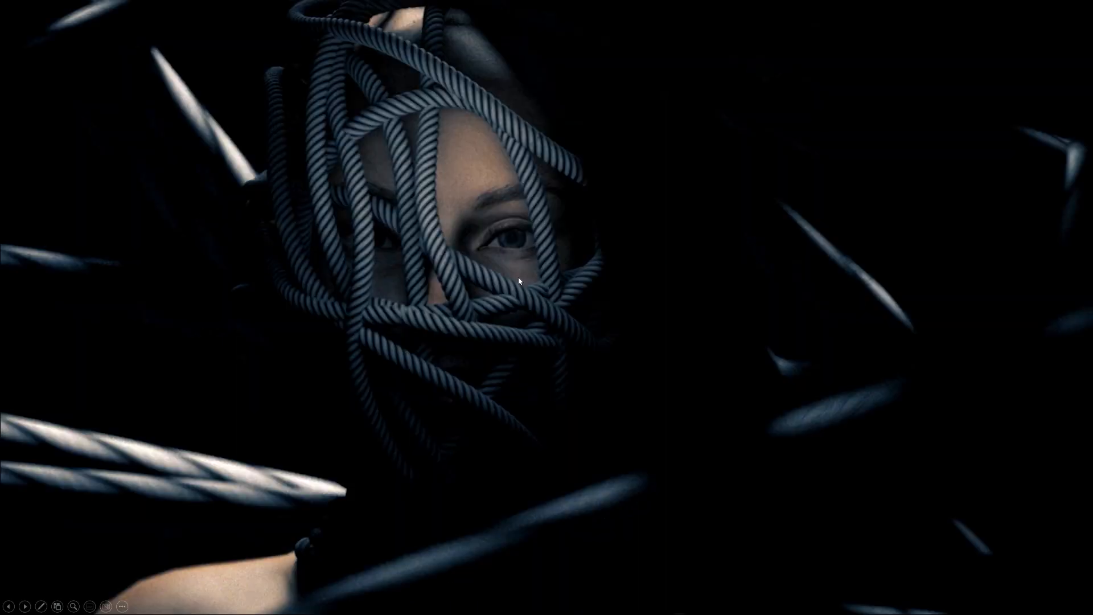
{"action": "left_click", "coordinate": [519, 281]}
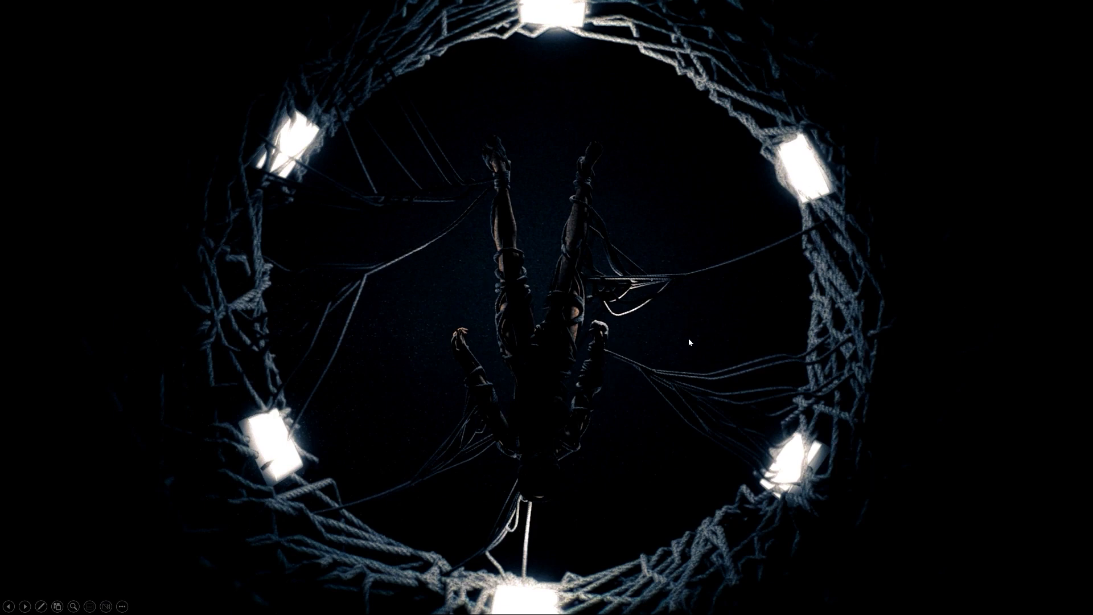
{"action": "key", "text": "alt+Tab"}
{"action": "left_click", "coordinate": [511, 306]}
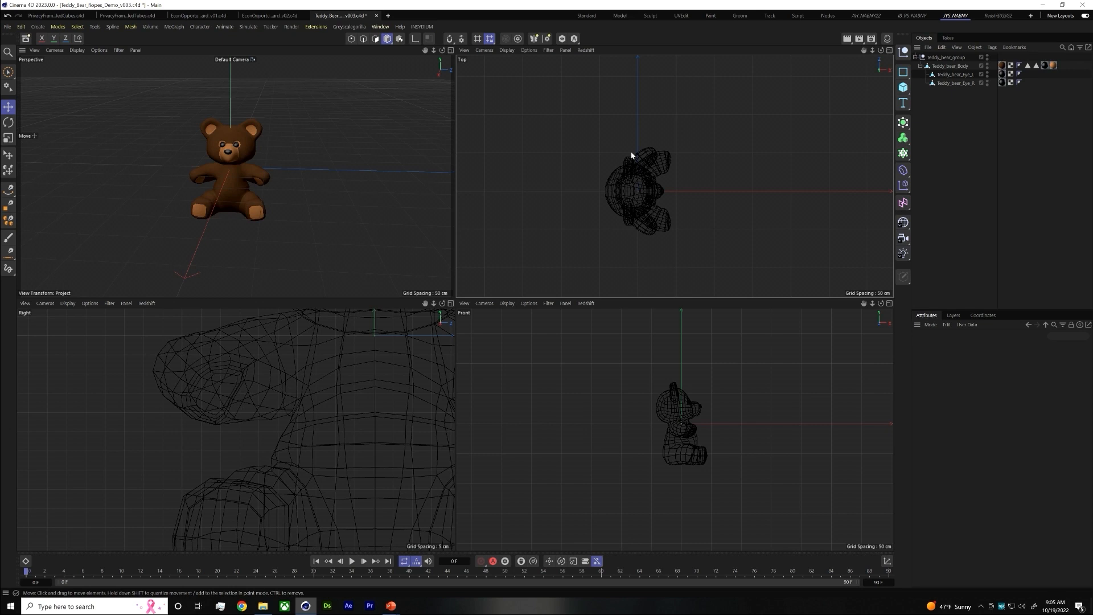
Draw a straight two-point spline about 209 cm long in the Top view, ending at the bear's arm
{"action": "left_click", "coordinate": [946, 58]}
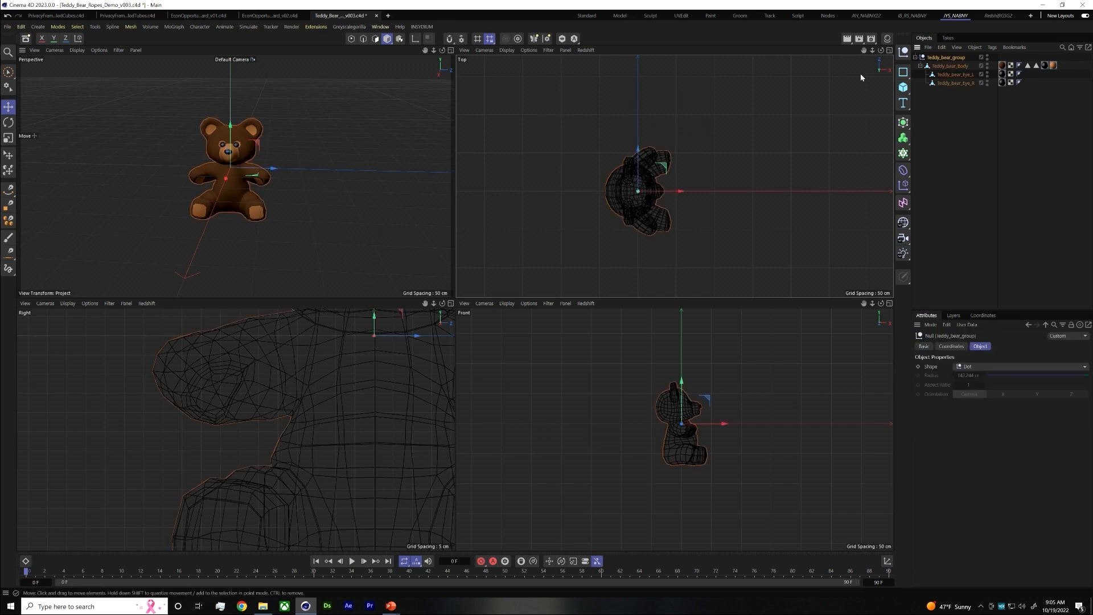
{"action": "middle_click_drag", "start_coordinate": [569, 211], "coordinate": [559, 231], "text": "alt"}
{"action": "scroll", "coordinate": [607, 206], "scroll_direction": "down", "scroll_amount": 2}
{"action": "middle_click_drag", "start_coordinate": [606, 186], "coordinate": [567, 205], "text": "alt"}
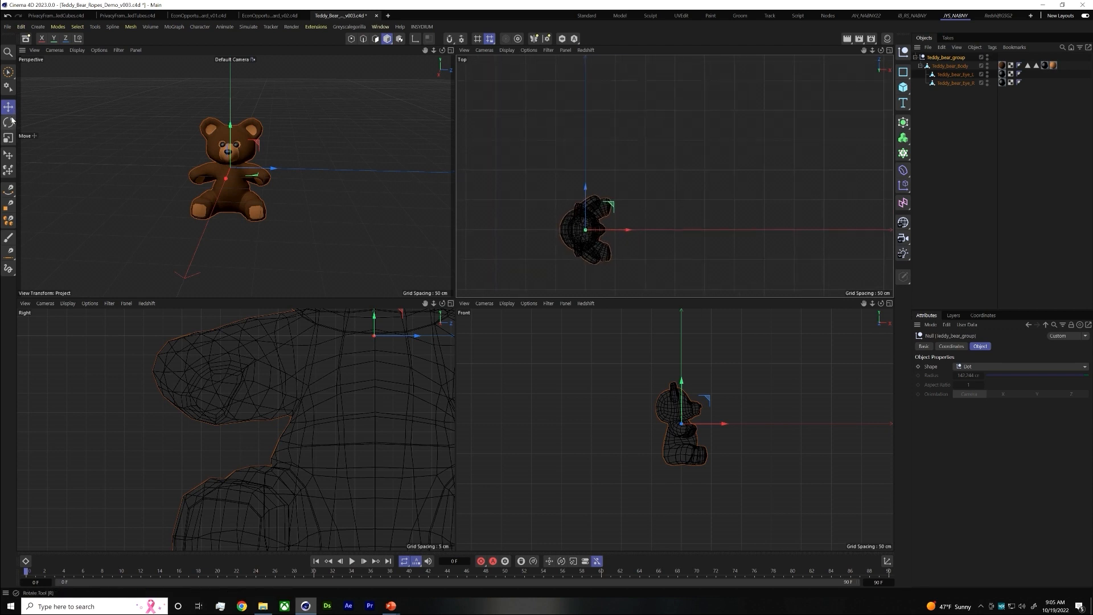
{"action": "left_click", "coordinate": [9, 189]}
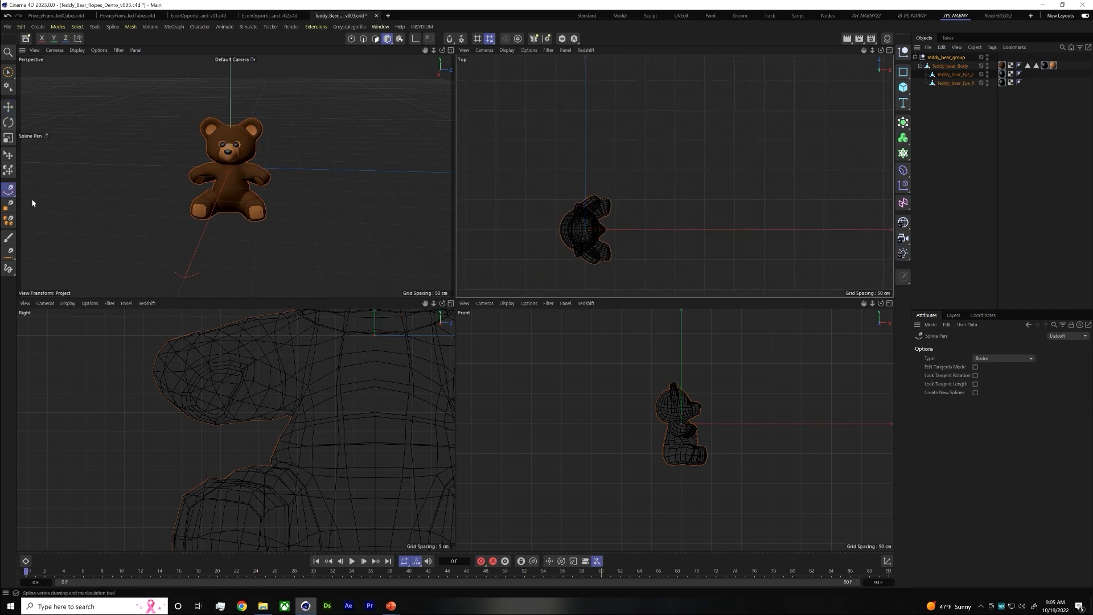
{"action": "left_click", "coordinate": [602, 77]}
{"action": "left_click", "coordinate": [596, 198]}
{"action": "key", "text": "Escape"}
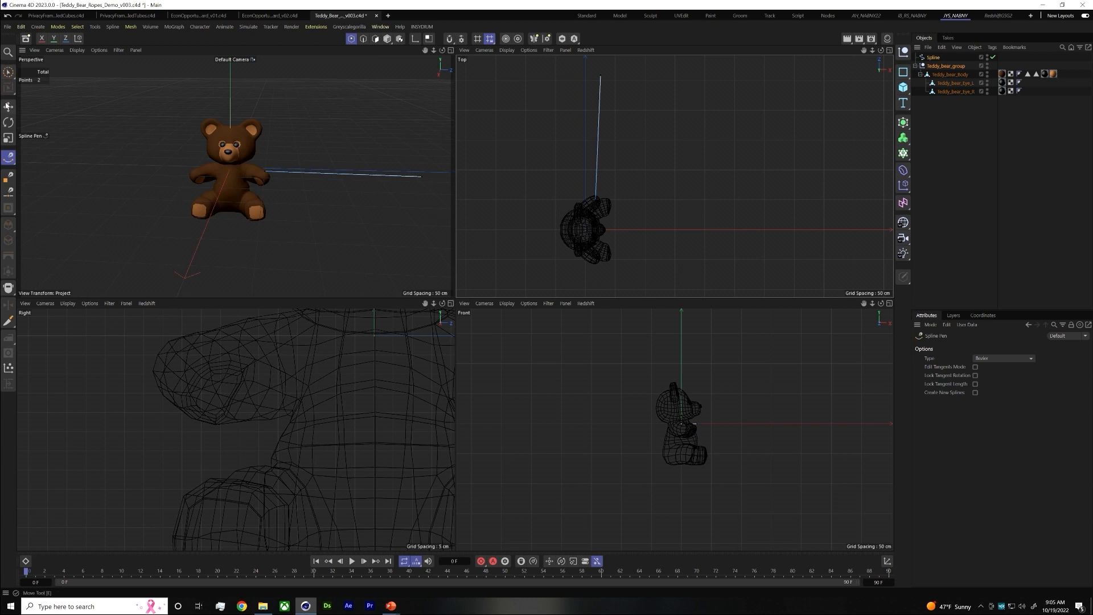
Set the X coordinate of the spline's point farthest from the bear to 0 cm
{"action": "key", "text": "e"}
{"action": "left_click", "coordinate": [599, 76]}
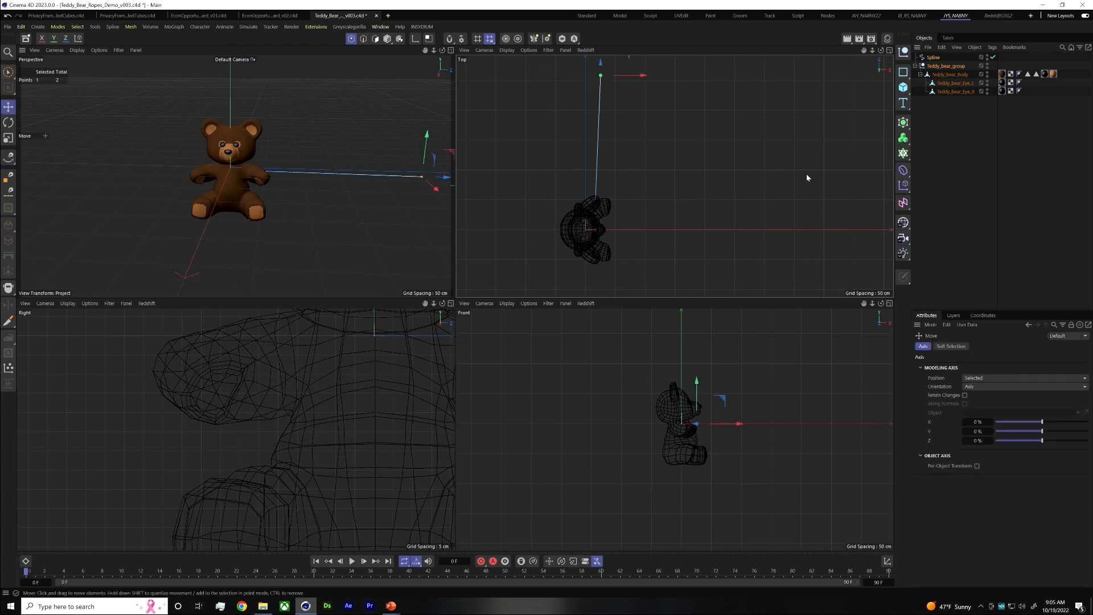
{"action": "left_click", "coordinate": [983, 315]}
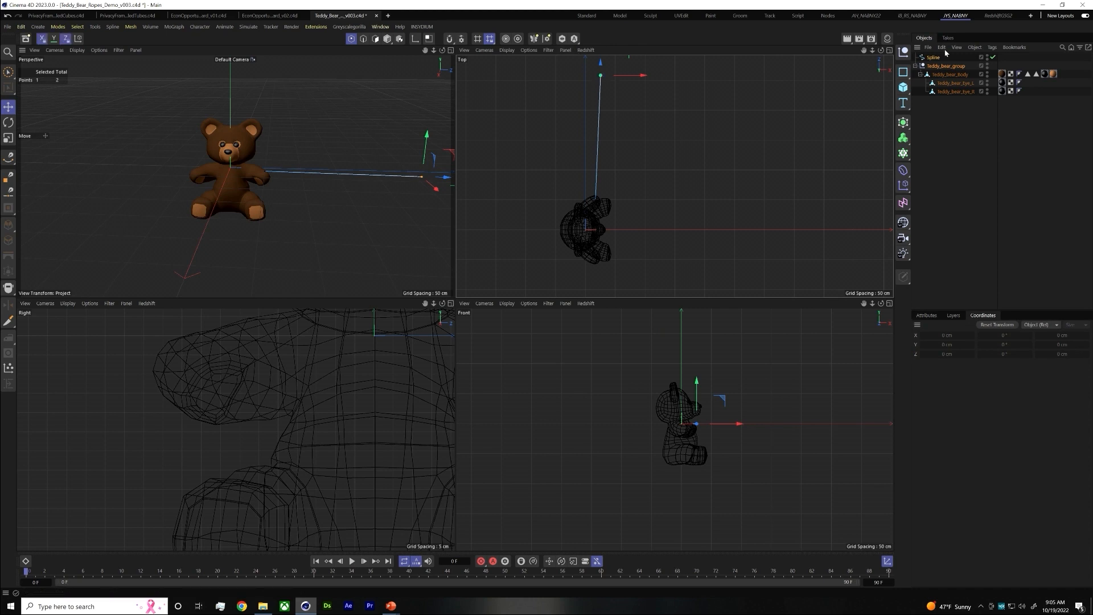
{"action": "left_click", "coordinate": [947, 100]}
{"action": "left_click", "coordinate": [933, 58]}
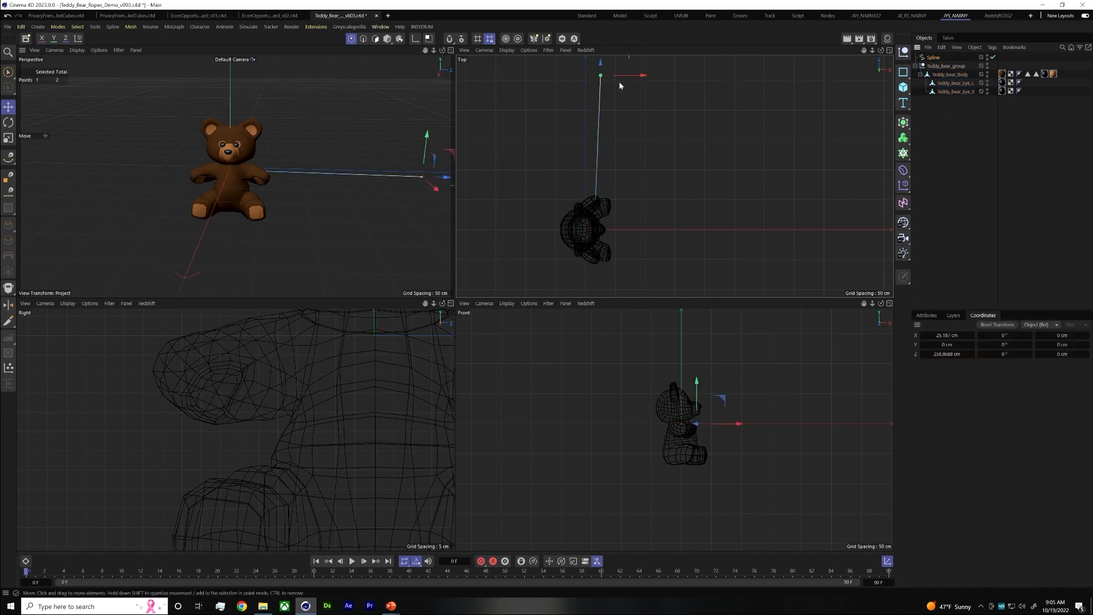
{"action": "left_click", "coordinate": [947, 335]}
{"action": "type", "text": "0"}
{"action": "key", "text": "Return"}
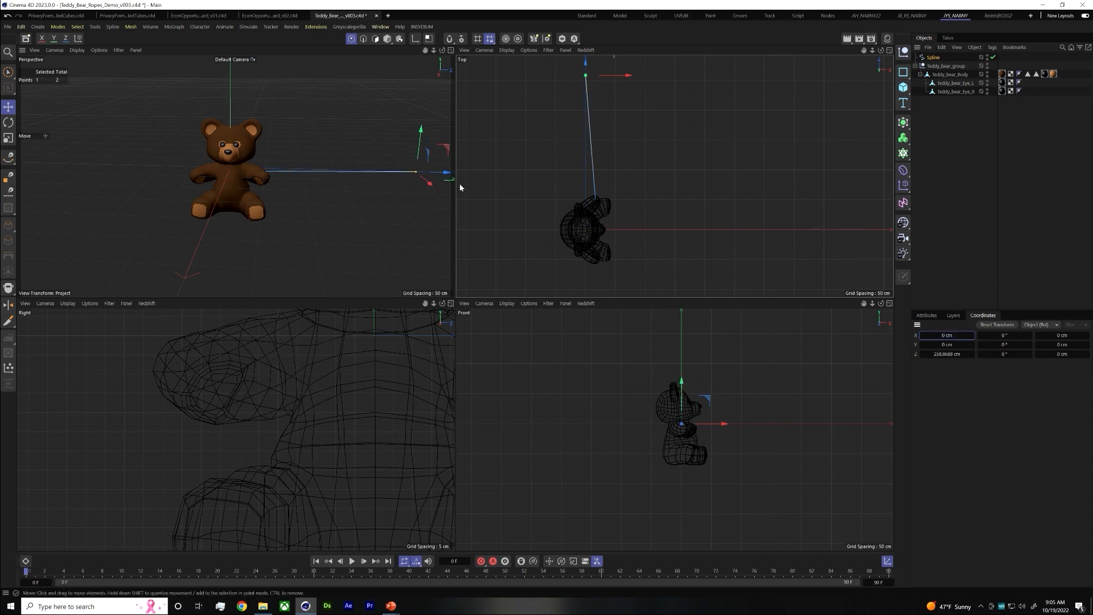
Set the X coordinate of the spline point nearest the bear's arm to 0 cm
{"action": "left_click", "coordinate": [595, 199]}
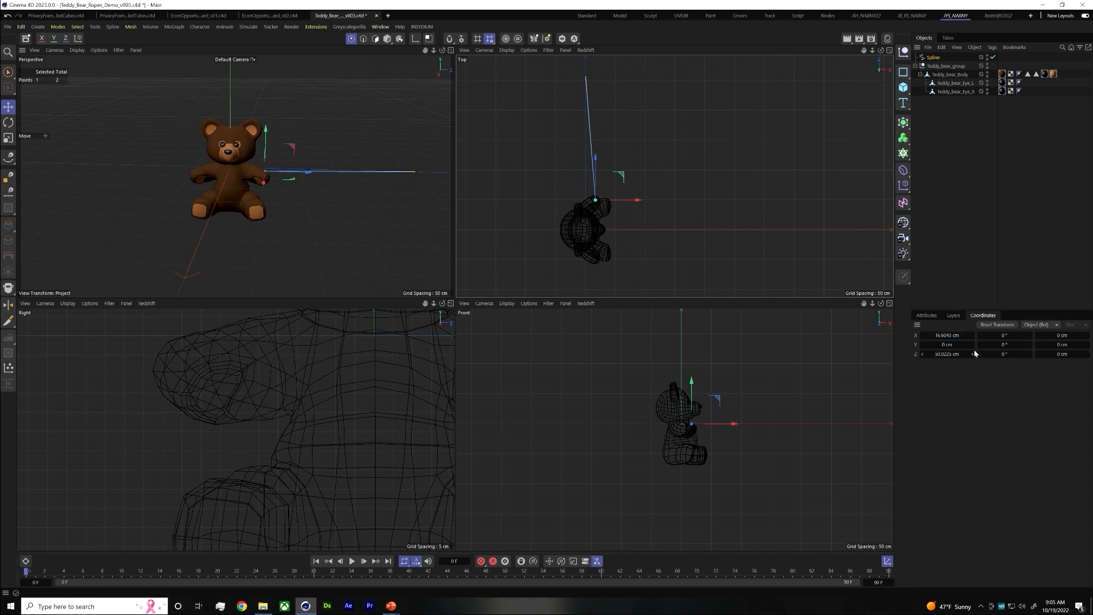
{"action": "left_click", "coordinate": [958, 335]}
{"action": "type", "text": "0"}
{"action": "key", "text": "Return"}
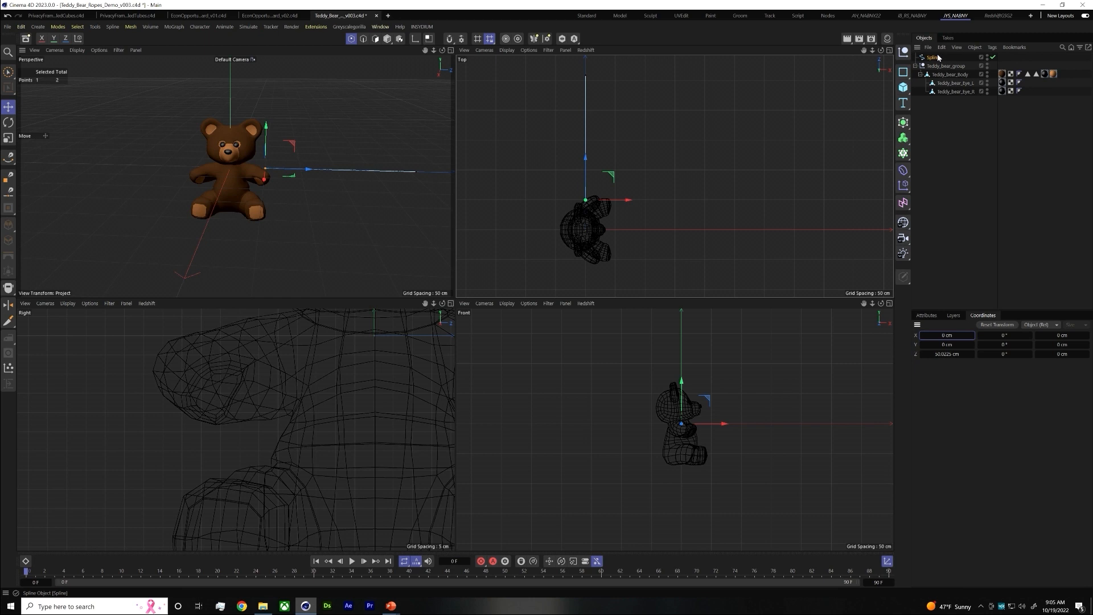
Move the whole spline to about X 13.6, Y -9.2 and Z 6.9 cm so it meets the bear's hand
{"action": "left_click", "coordinate": [388, 38]}
{"action": "left_click_drag", "start_coordinate": [622, 231], "coordinate": [631, 231]}
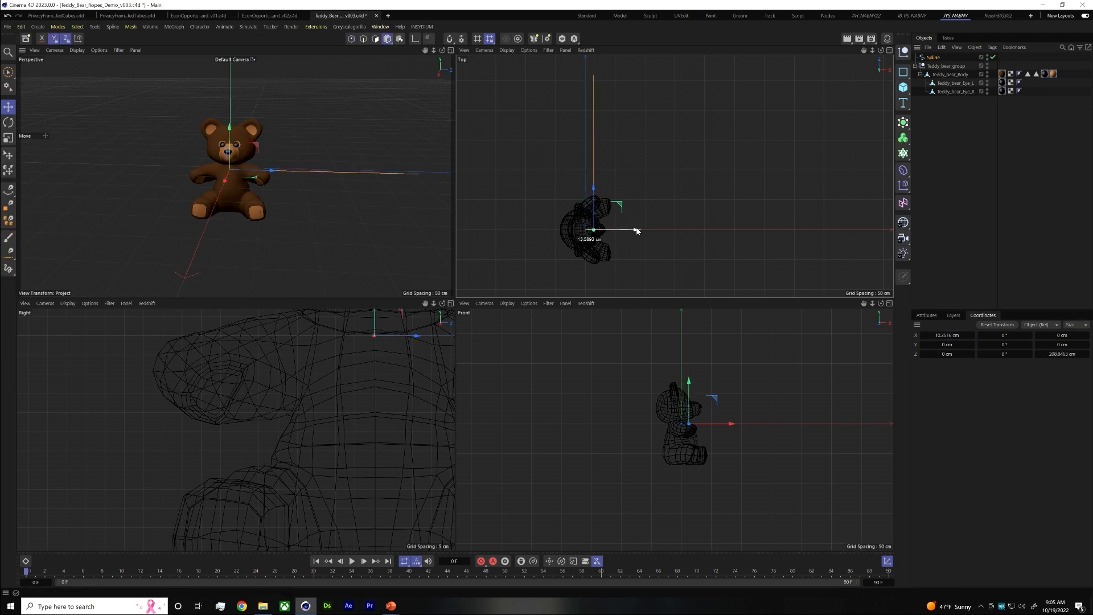
{"action": "scroll", "coordinate": [599, 196], "scroll_direction": "up", "scroll_amount": 2}
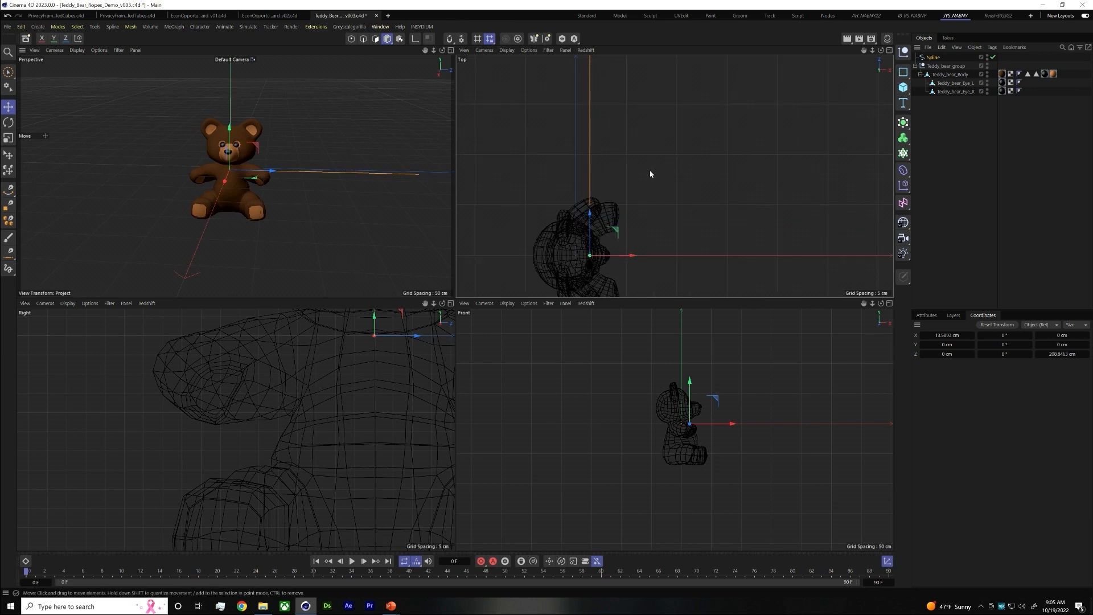
{"action": "scroll", "coordinate": [640, 181], "scroll_direction": "up", "scroll_amount": 1}
{"action": "left_click_drag", "start_coordinate": [560, 256], "coordinate": [565, 240]}
{"action": "scroll", "coordinate": [566, 237], "scroll_direction": "up", "scroll_amount": 1}
{"action": "scroll", "coordinate": [342, 400], "scroll_direction": "down", "scroll_amount": 3}
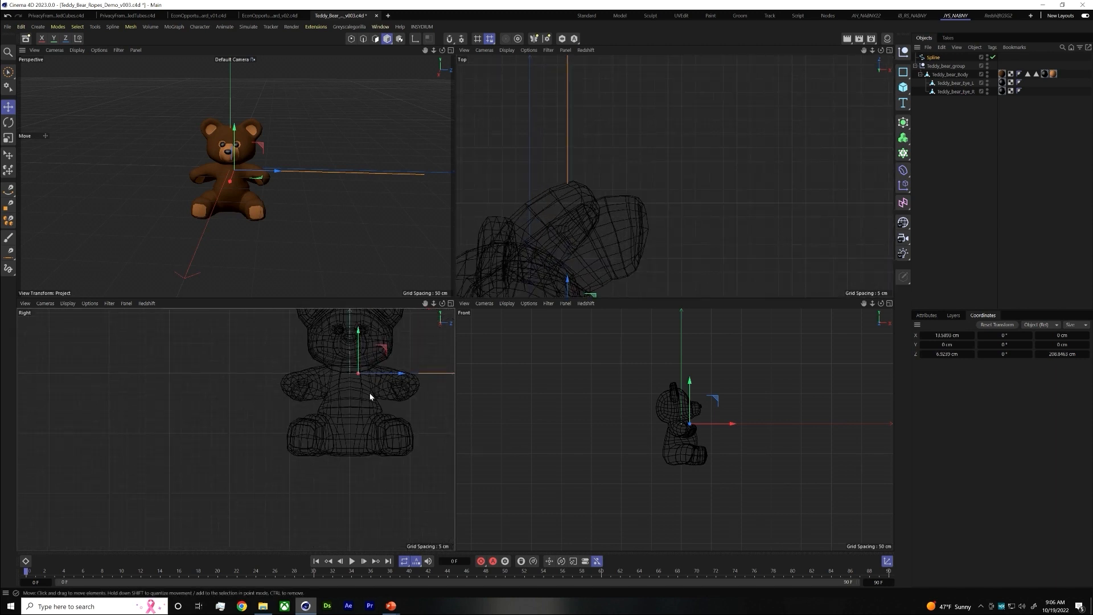
{"action": "scroll", "coordinate": [342, 393], "scroll_direction": "up", "scroll_amount": 5}
{"action": "left_click_drag", "start_coordinate": [211, 328], "coordinate": [214, 353]}
{"action": "scroll", "coordinate": [589, 203], "scroll_direction": "up", "scroll_amount": 3}
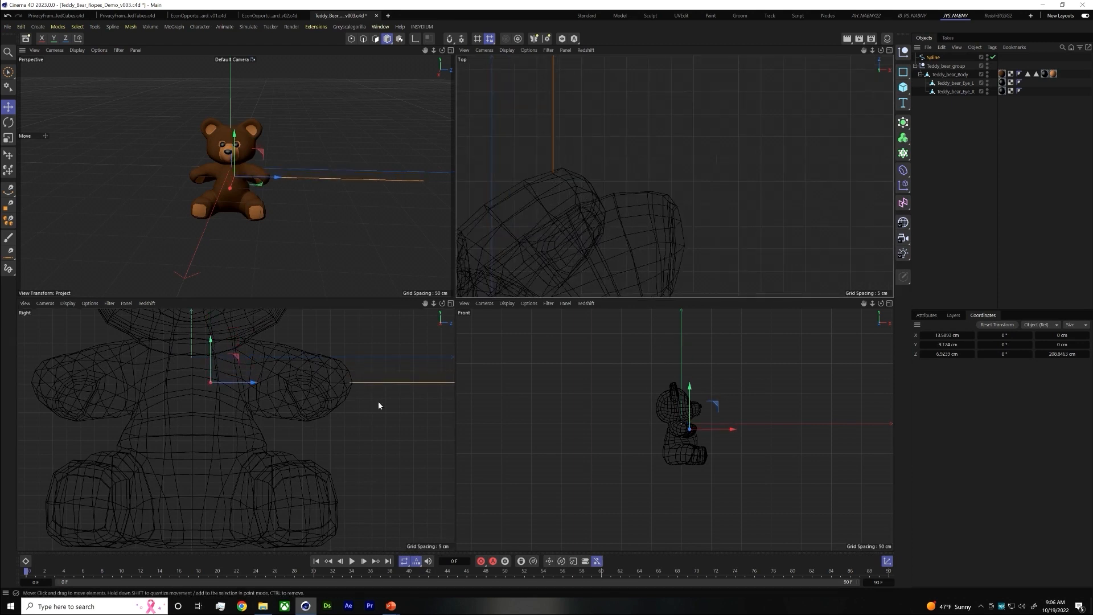
{"action": "scroll", "coordinate": [575, 164], "scroll_direction": "up", "scroll_amount": 1}
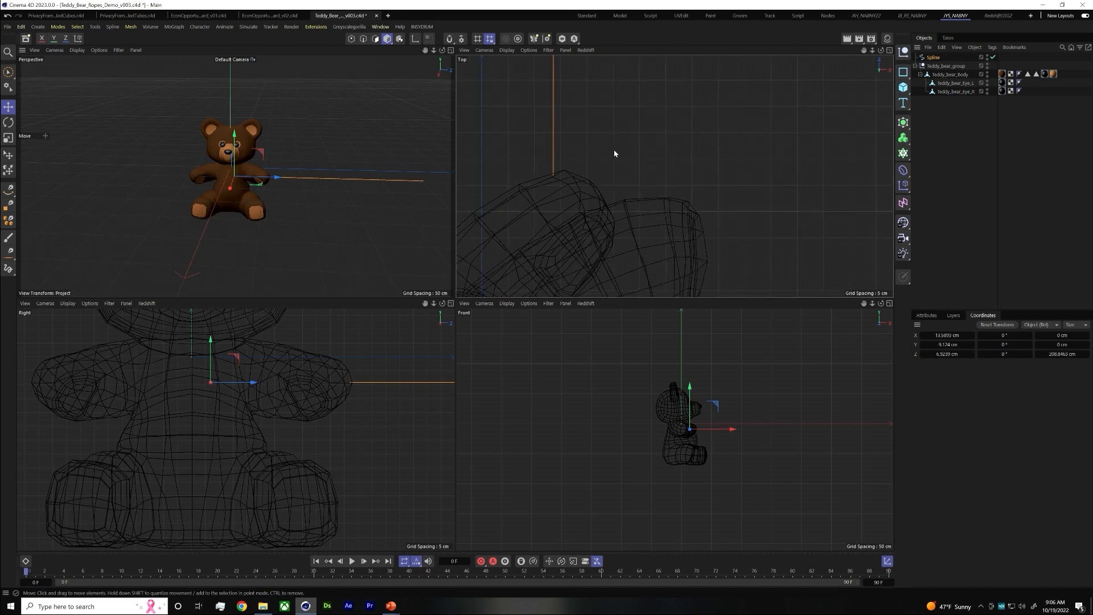
Rename the spline object as Rope A
{"action": "scroll", "coordinate": [607, 150], "scroll_direction": "down", "scroll_amount": 5}
{"action": "middle_click_drag", "start_coordinate": [571, 240], "coordinate": [576, 313], "text": "alt"}
{"action": "middle_click_drag", "start_coordinate": [614, 163], "coordinate": [606, 123], "text": "alt"}
{"action": "left_click", "coordinate": [927, 161]}
{"action": "double_click", "coordinate": [935, 58]}
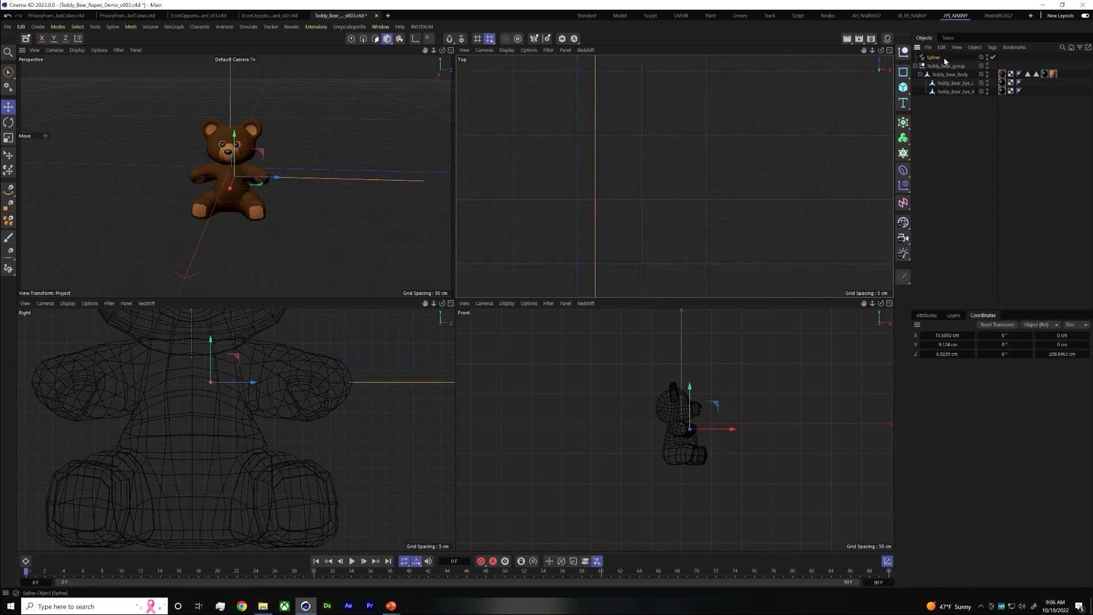
{"action": "type", "text": "Rope A"}
{"action": "key", "text": "Return"}
Add a Rope simulation tag to Rope A and show its properties
{"action": "right_click", "coordinate": [926, 59]}
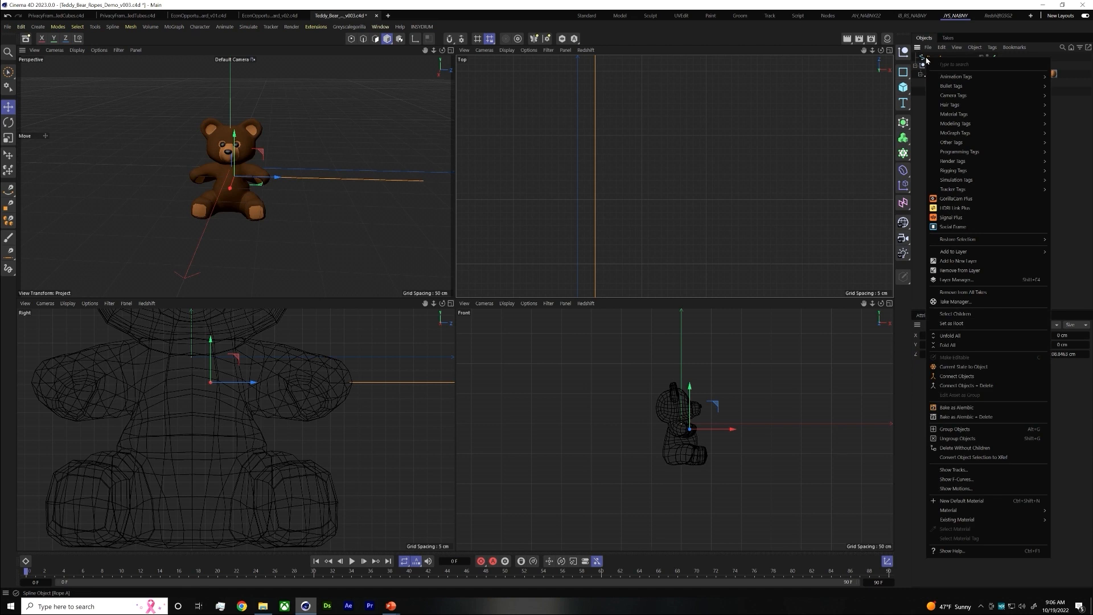
{"action": "mouse_move", "coordinate": [974, 181]}
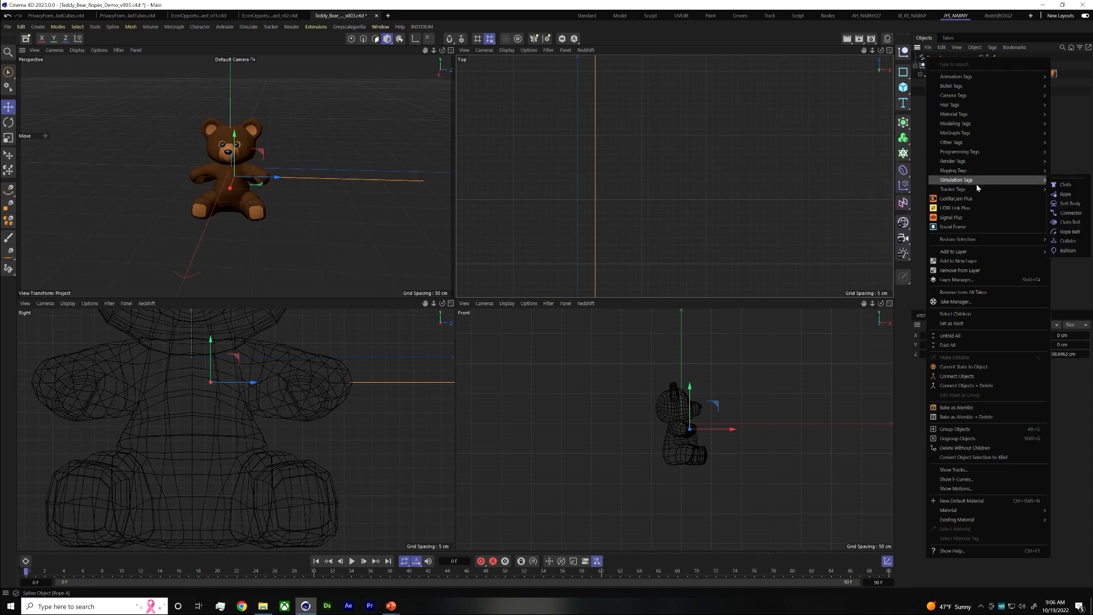
{"action": "left_click", "coordinate": [1065, 194]}
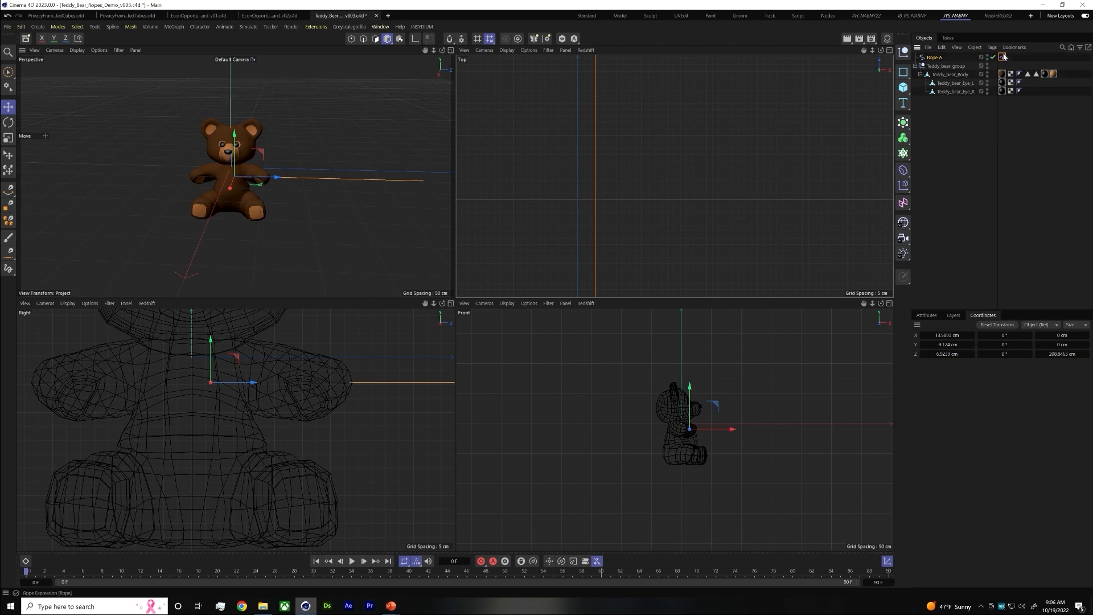
{"action": "left_click", "coordinate": [926, 316]}
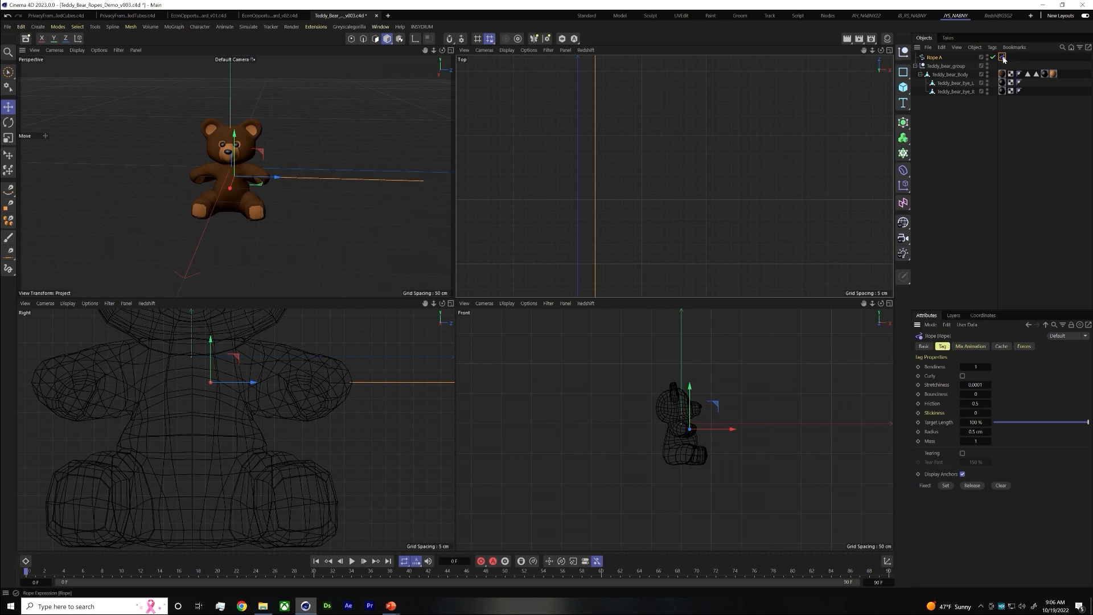
Add Cloth simulation tags to the bear's body and both eyes, and set their Bendiness to 0
{"action": "left_click_drag", "start_coordinate": [970, 111], "coordinate": [946, 84]}
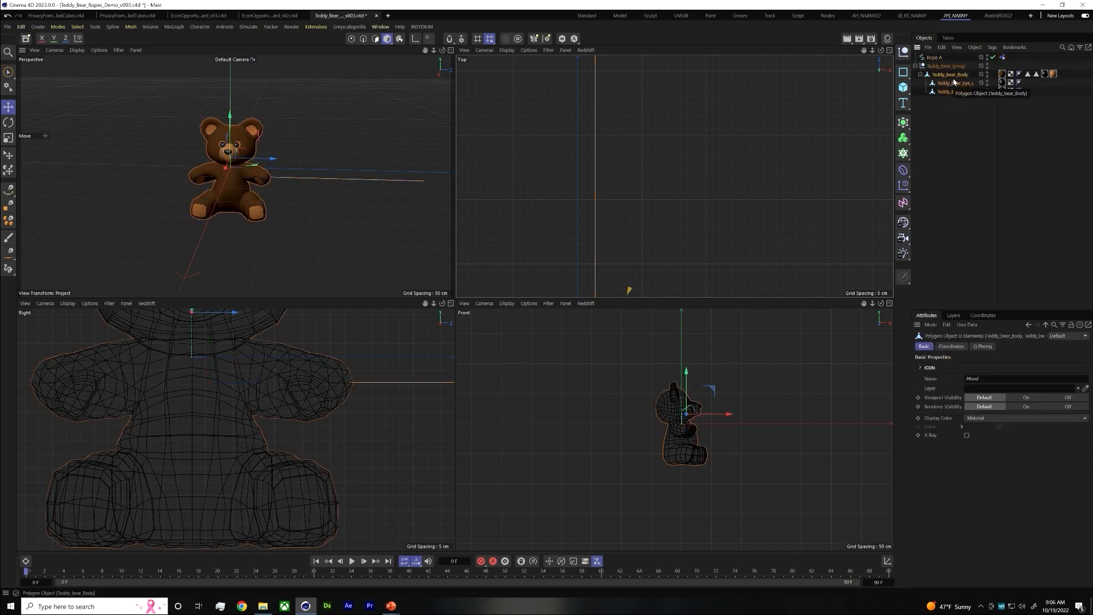
{"action": "right_click", "coordinate": [955, 83]}
{"action": "mouse_move", "coordinate": [975, 129]}
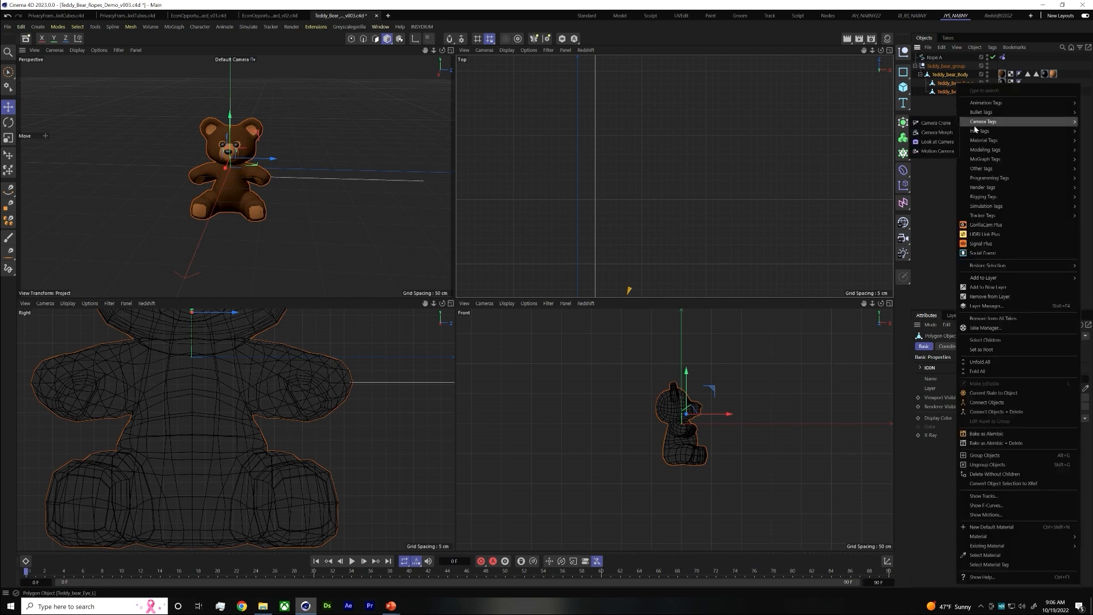
{"action": "mouse_move", "coordinate": [995, 206]}
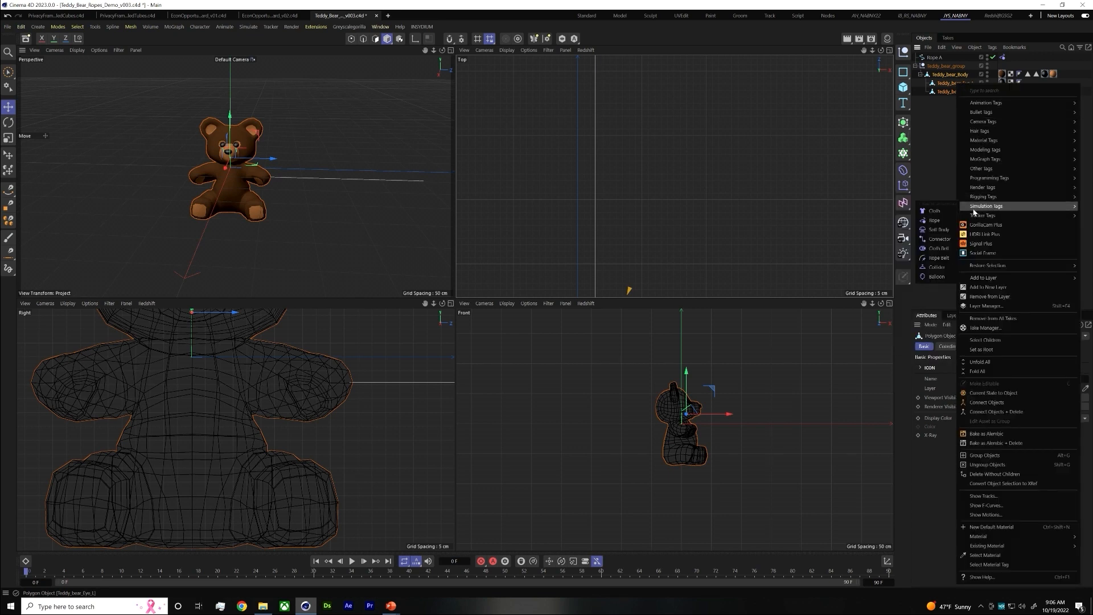
{"action": "left_click", "coordinate": [945, 212]}
{"action": "double_click", "coordinate": [975, 376]}
{"action": "type", "text": "0"}
{"action": "key", "text": "Return"}
{"action": "left_click", "coordinate": [965, 142]}
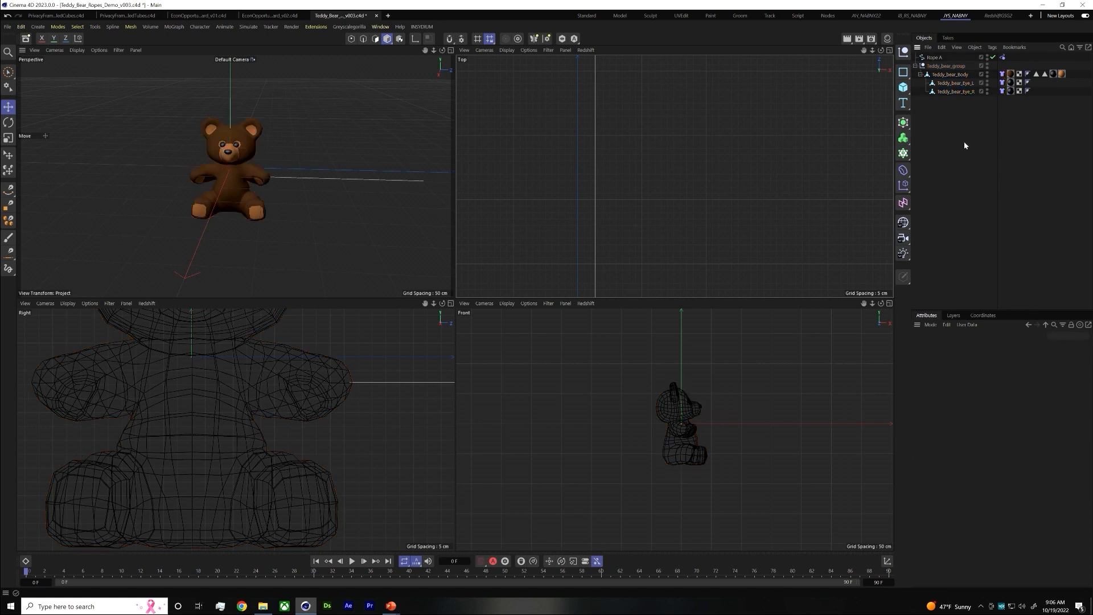
Select Rope A, play the simulation in an enlarged Perspective view, stop it and return to frame 0
{"action": "left_click", "coordinate": [935, 58]}
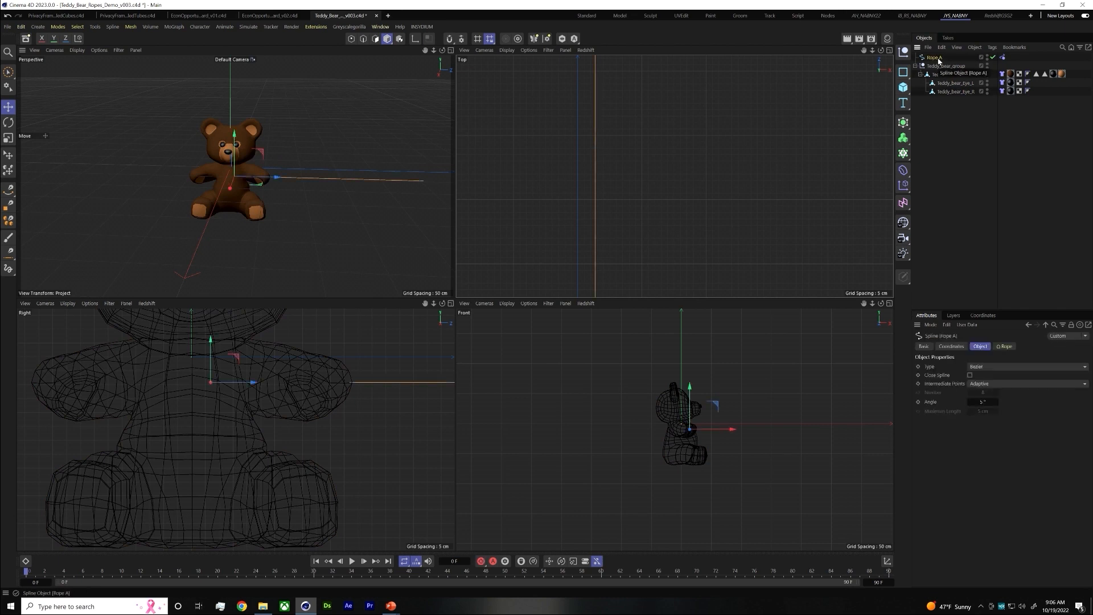
{"action": "scroll", "coordinate": [712, 219], "scroll_direction": "down", "scroll_amount": 3}
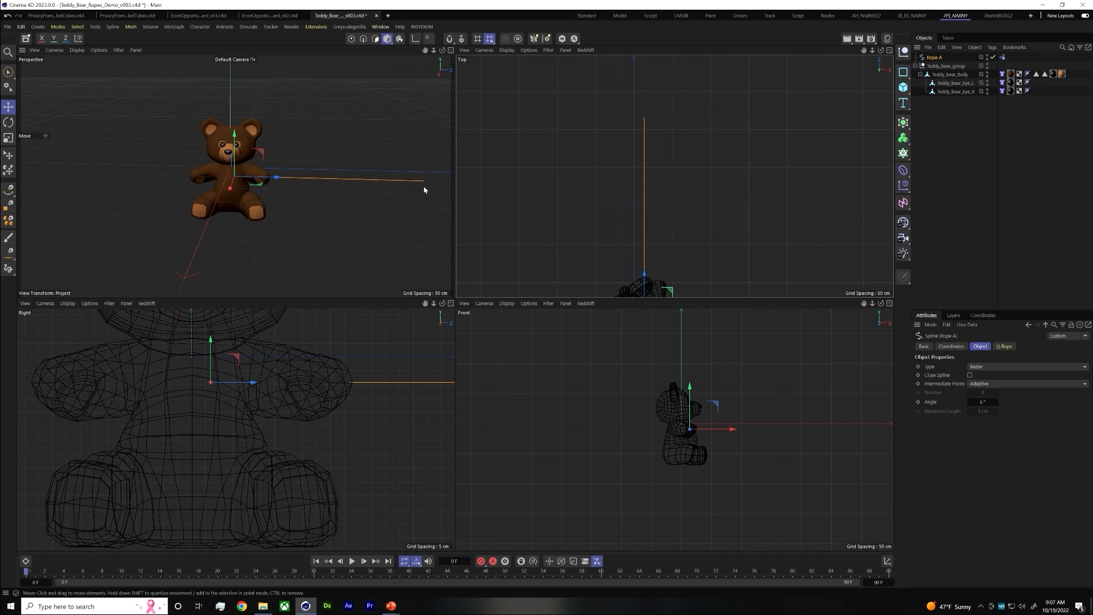
{"action": "middle_click", "coordinate": [422, 141]}
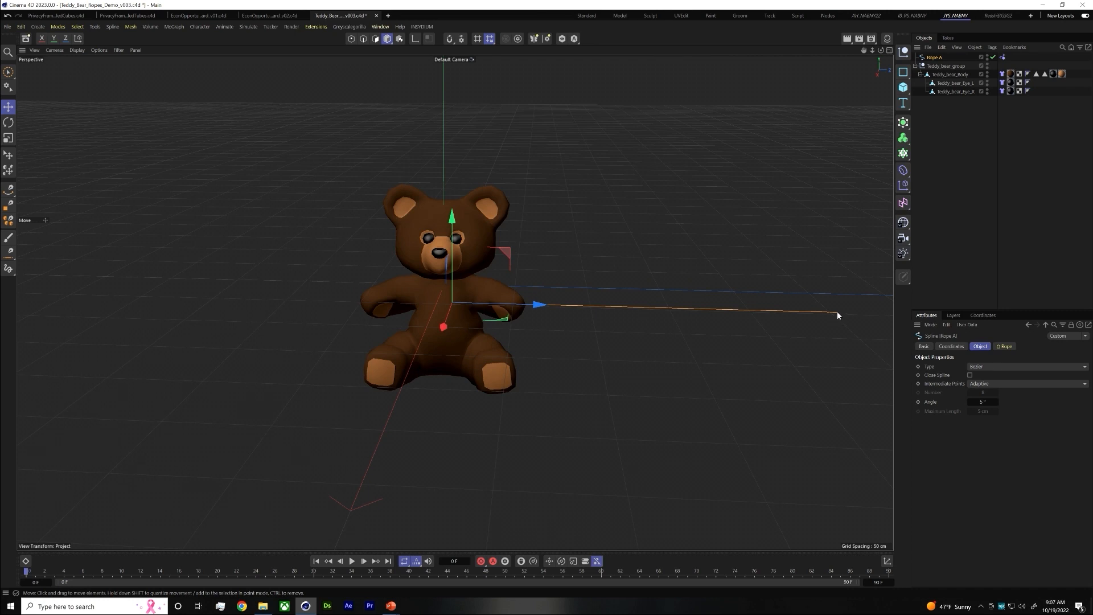
{"action": "left_click", "coordinate": [352, 562]}
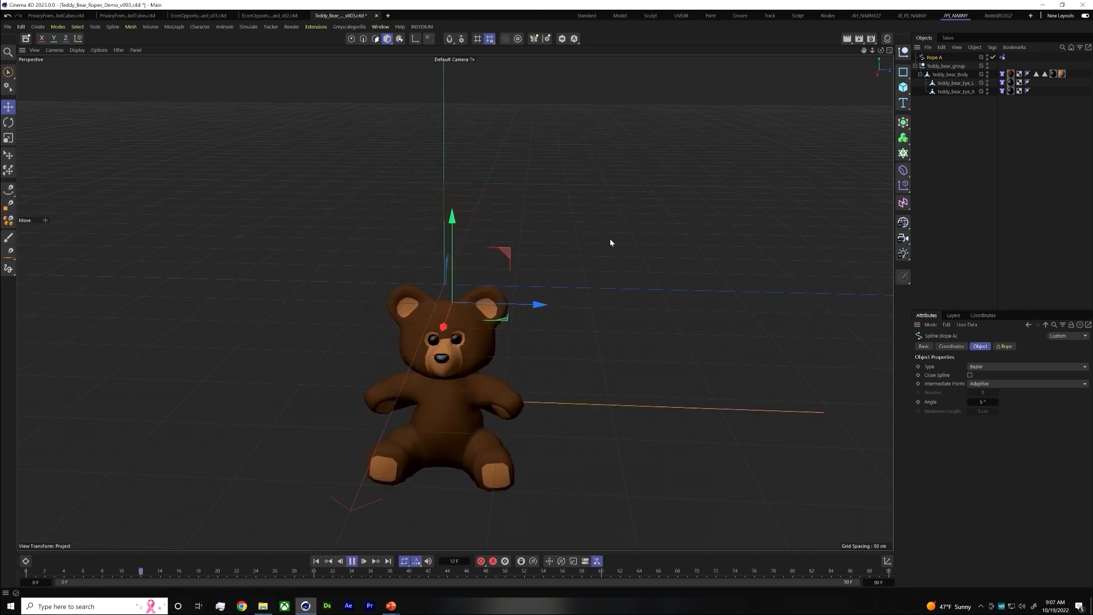
{"action": "left_click", "coordinate": [353, 562]}
{"action": "left_click_drag", "start_coordinate": [43, 568], "coordinate": [25, 567]}
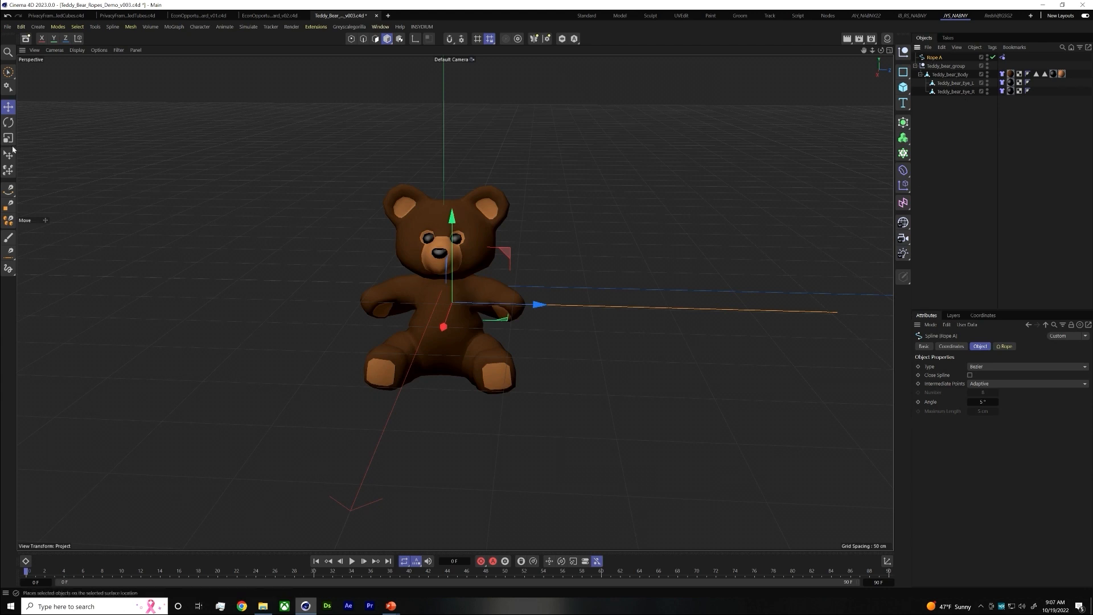
Select Rope A's end point farthest from the bear in Points mode and add a null object to the scene
{"action": "left_click", "coordinate": [352, 38]}
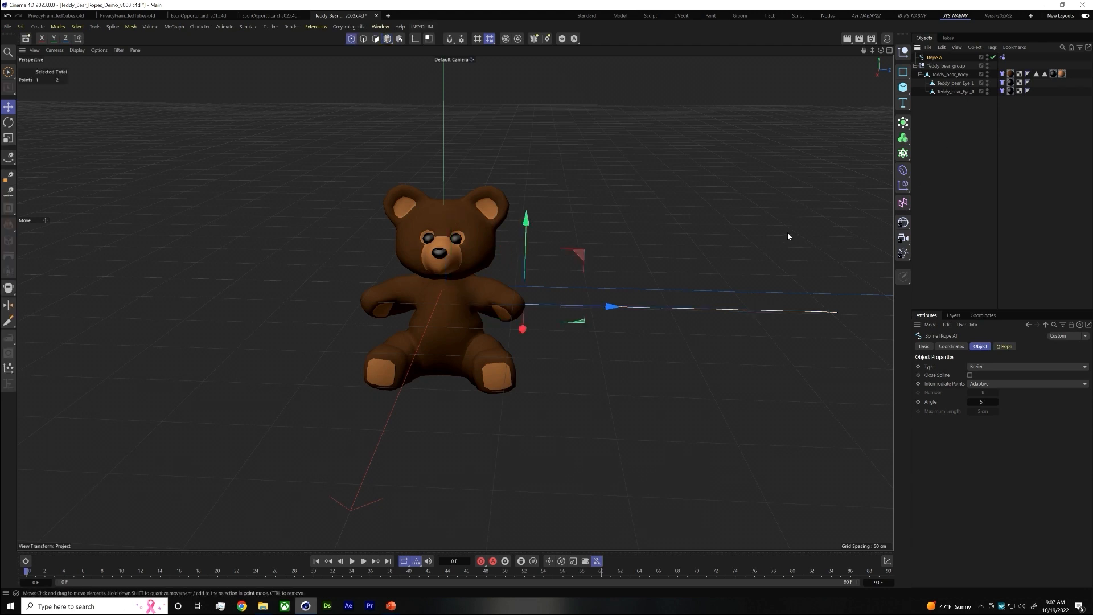
{"action": "left_click", "coordinate": [838, 313]}
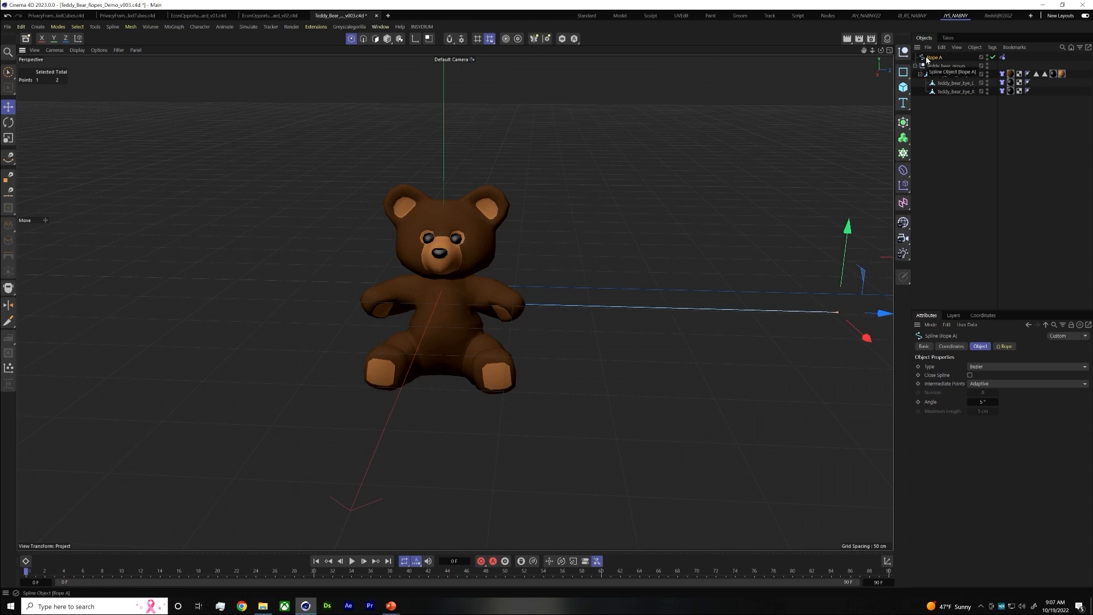
{"action": "left_click", "coordinate": [904, 53]}
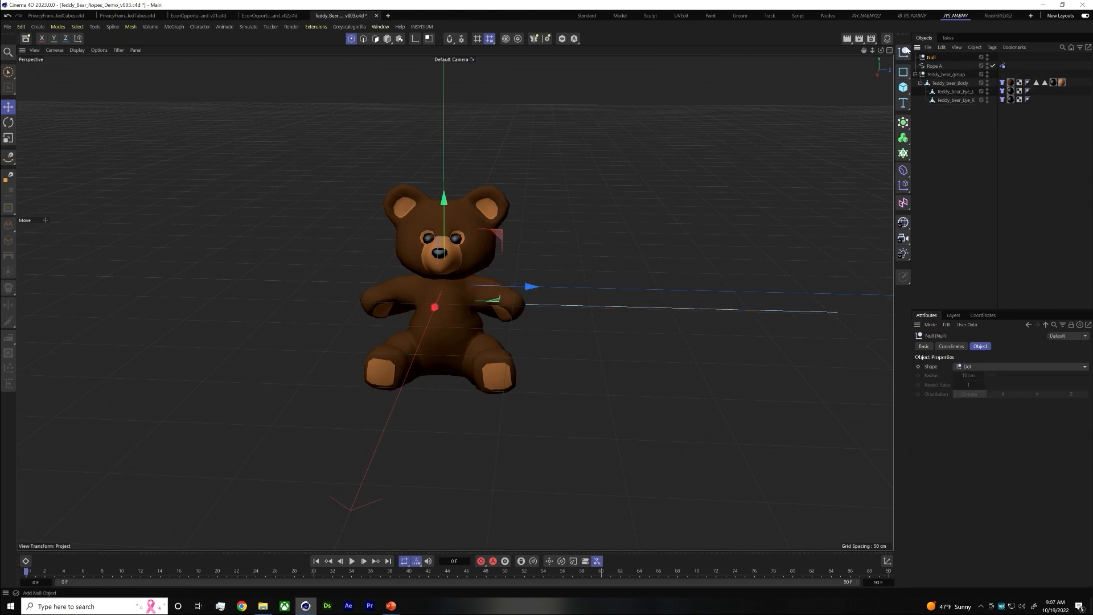
Move the null along Z and X in the Top view to align it with Rope A's far end point
{"action": "key", "text": "F5"}
{"action": "scroll", "coordinate": [622, 179], "scroll_direction": "down", "scroll_amount": 3}
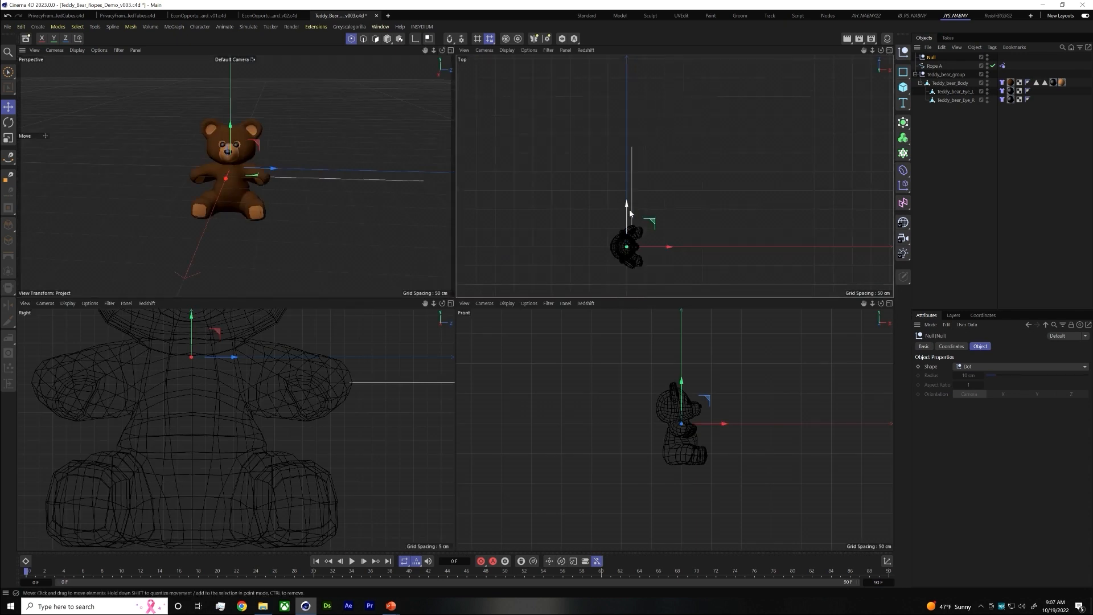
{"action": "left_click_drag", "start_coordinate": [629, 208], "coordinate": [614, 109]}
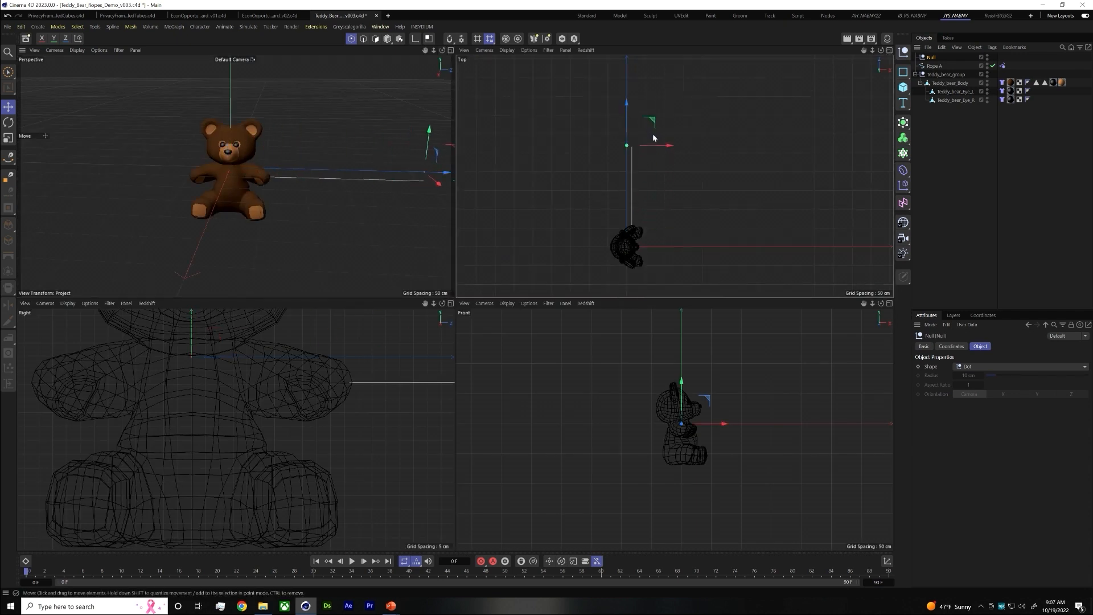
{"action": "left_click_drag", "start_coordinate": [655, 147], "coordinate": [665, 129]}
{"action": "scroll", "coordinate": [631, 145], "scroll_direction": "up", "scroll_amount": 3}
{"action": "scroll", "coordinate": [628, 148], "scroll_direction": "up", "scroll_amount": 3}
{"action": "scroll", "coordinate": [666, 134], "scroll_direction": "up", "scroll_amount": 3}
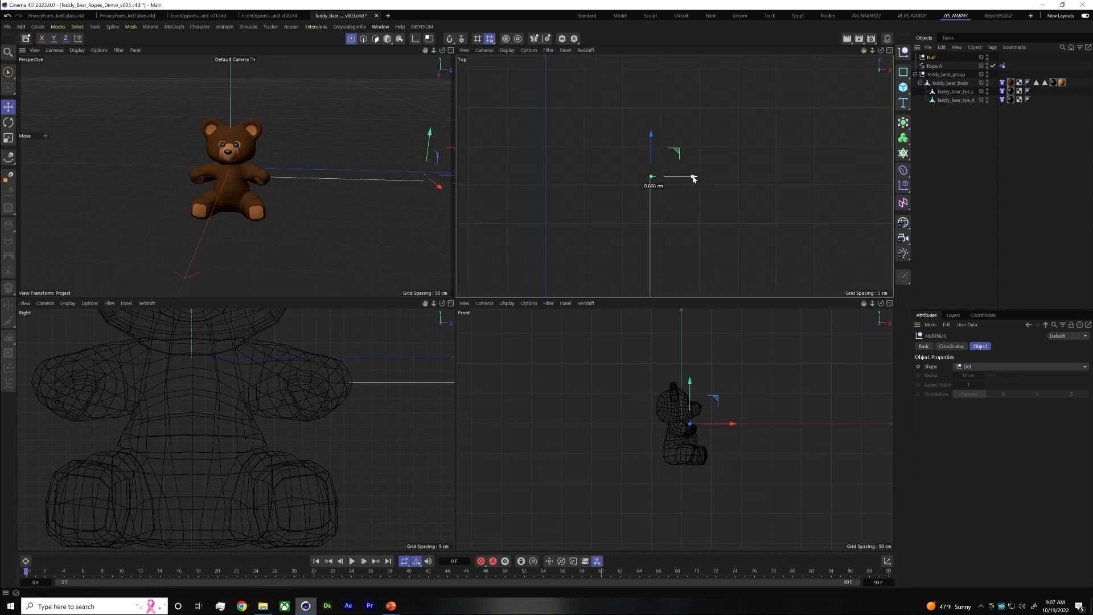
{"action": "scroll", "coordinate": [650, 174], "scroll_direction": "up", "scroll_amount": 3}
{"action": "scroll", "coordinate": [653, 173], "scroll_direction": "up", "scroll_amount": 2}
{"action": "left_click_drag", "start_coordinate": [677, 153], "coordinate": [677, 160]}
{"action": "scroll", "coordinate": [690, 422], "scroll_direction": "up", "scroll_amount": 5}
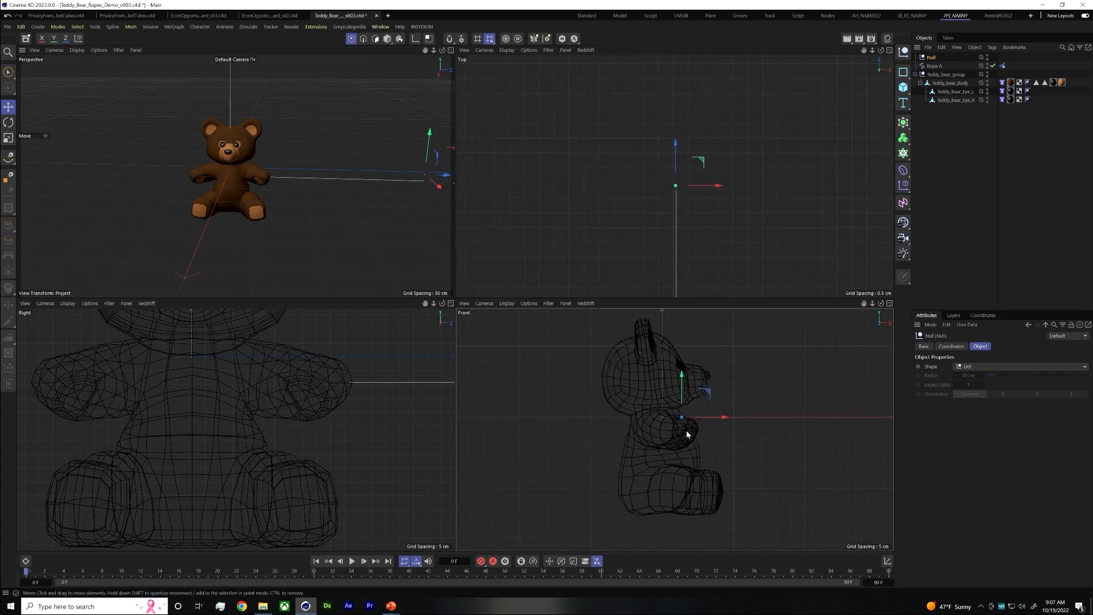
Lower the null to the rope's height in the Right view and fine-tune it onto the far end point
{"action": "scroll", "coordinate": [197, 411], "scroll_direction": "down", "scroll_amount": 5}
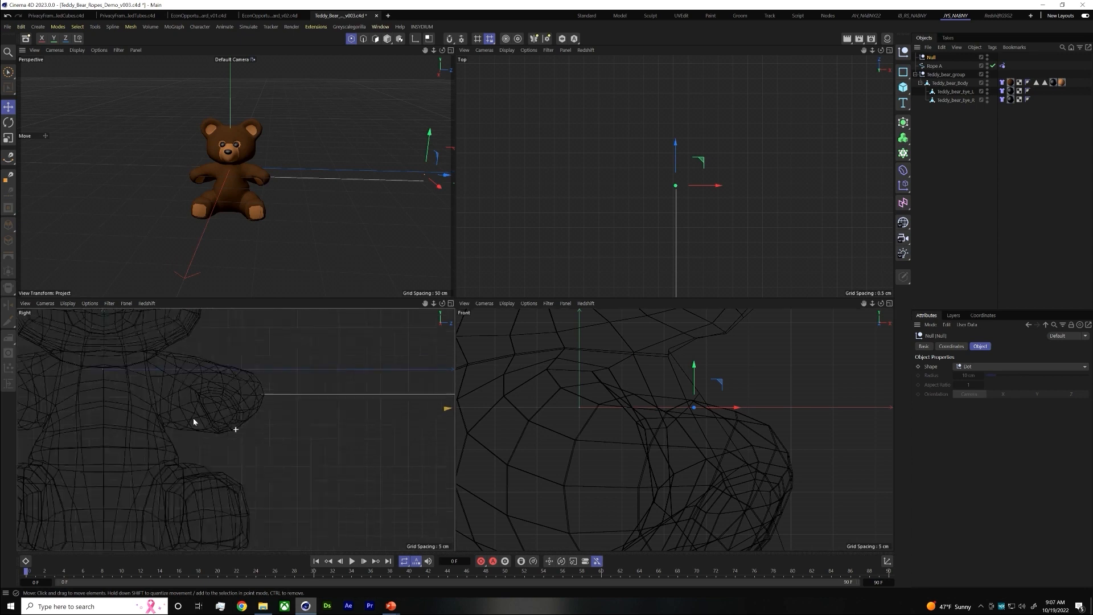
{"action": "scroll", "coordinate": [295, 400], "scroll_direction": "up", "scroll_amount": 5}
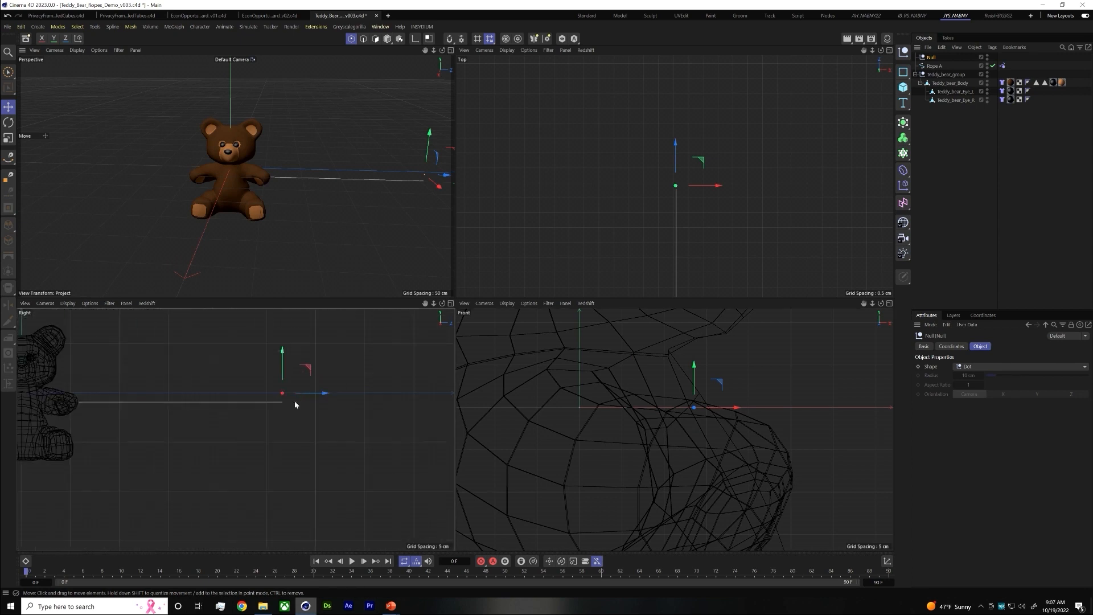
{"action": "left_click_drag", "start_coordinate": [270, 355], "coordinate": [271, 372]}
{"action": "scroll", "coordinate": [270, 401], "scroll_direction": "up", "scroll_amount": 8}
{"action": "scroll", "coordinate": [273, 401], "scroll_direction": "up", "scroll_amount": 5}
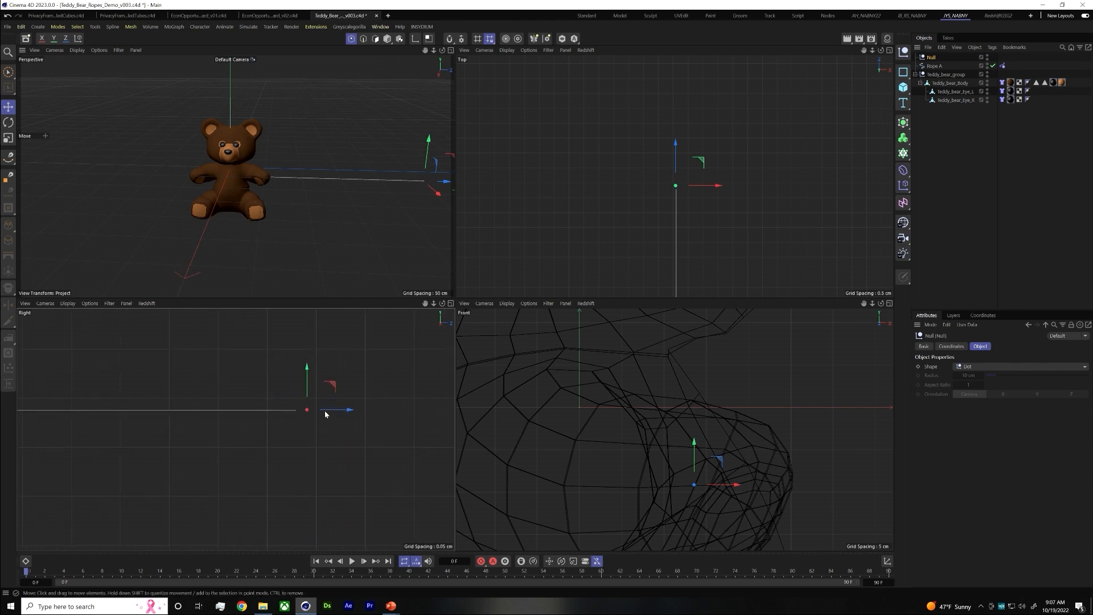
{"action": "left_click_drag", "start_coordinate": [326, 410], "coordinate": [329, 413]}
Rename the null object as Rope A Belt
{"action": "double_click", "coordinate": [931, 57]}
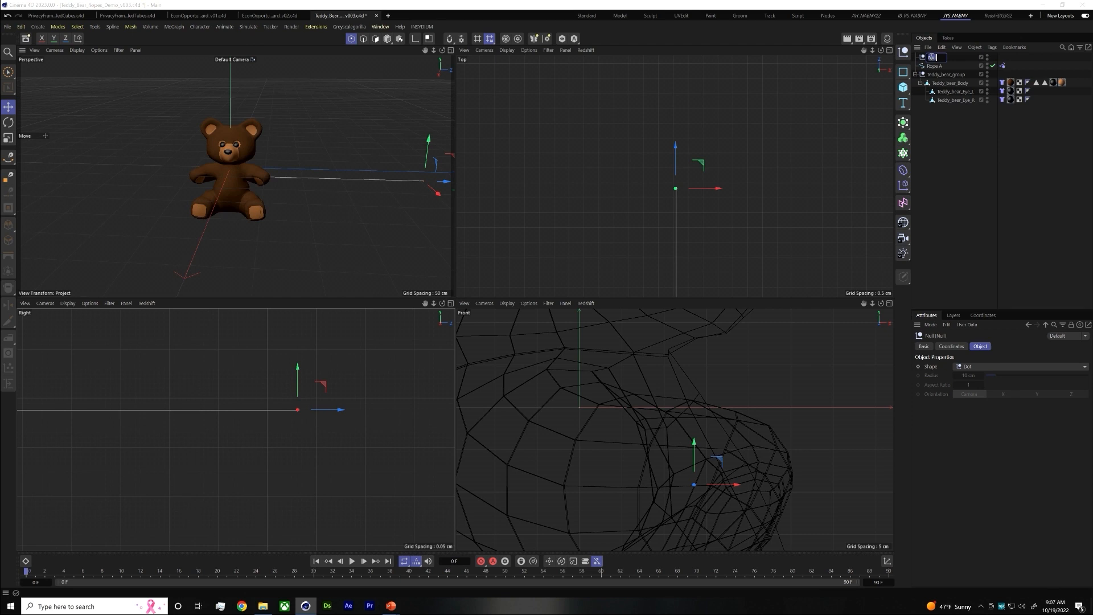
{"action": "type", "text": "Rope A Blet"}
{"action": "key", "text": "Return"}
{"action": "double_click", "coordinate": [932, 58]}
{"action": "type", "text": "elt"}
{"action": "key", "text": "Return"}
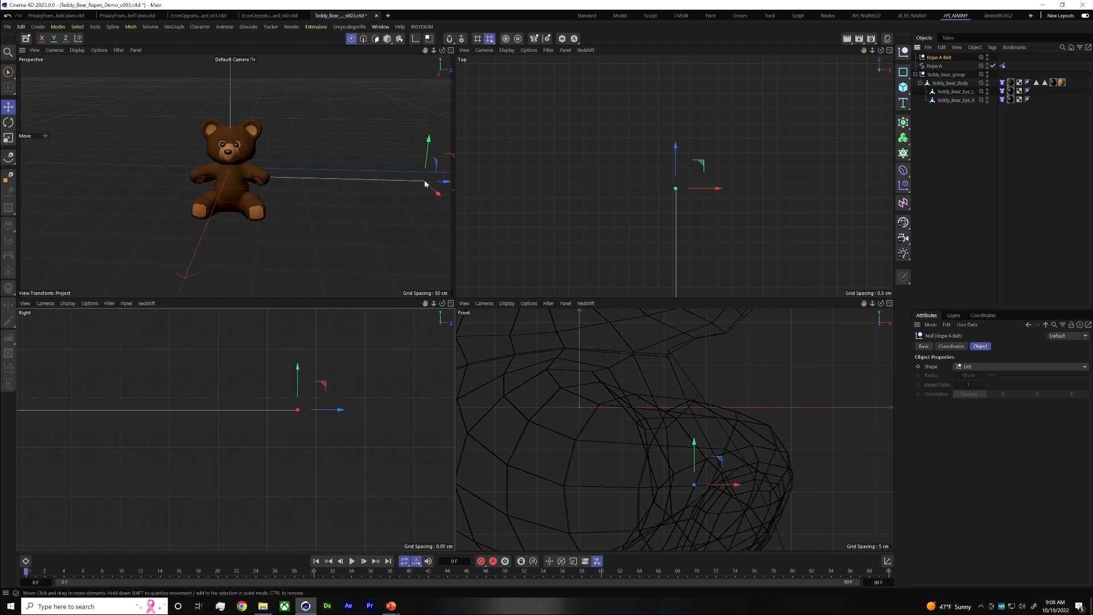
Add a Rope Belt simulation tag to Rope A and set its selected end point to the Rope A Belt null
{"action": "right_click", "coordinate": [934, 67]}
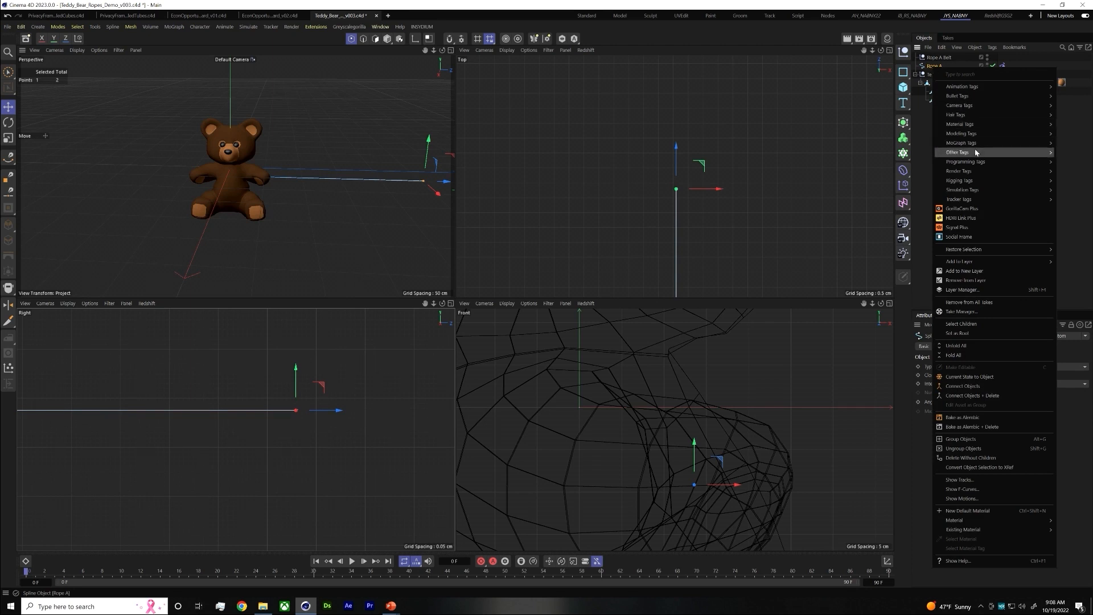
{"action": "mouse_move", "coordinate": [968, 193]}
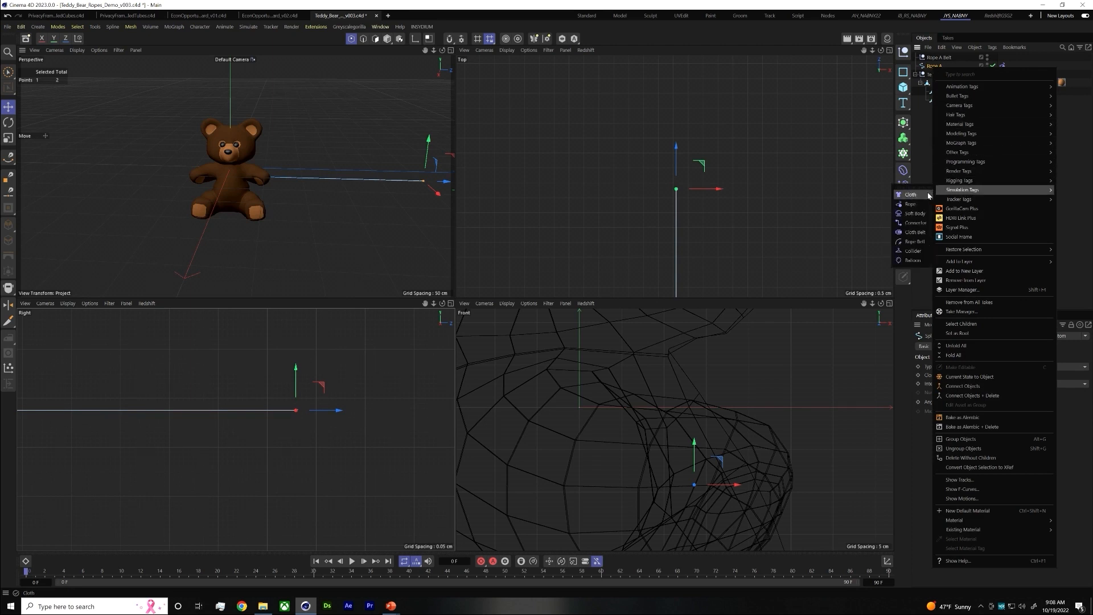
{"action": "left_click", "coordinate": [914, 244]}
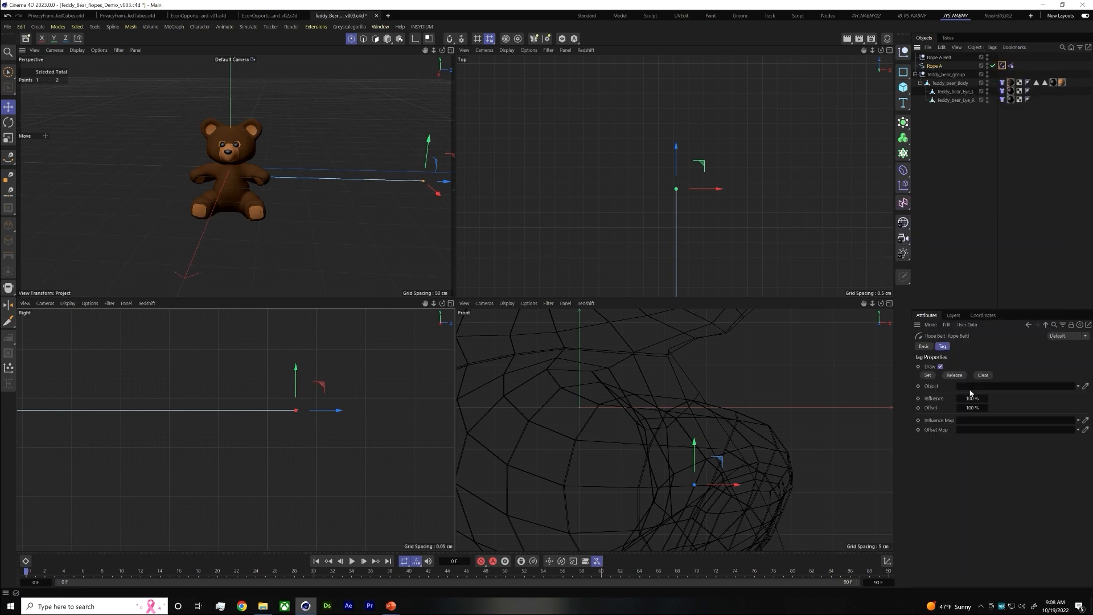
{"action": "left_click_drag", "start_coordinate": [938, 58], "coordinate": [988, 388]}
{"action": "left_click", "coordinate": [927, 375]}
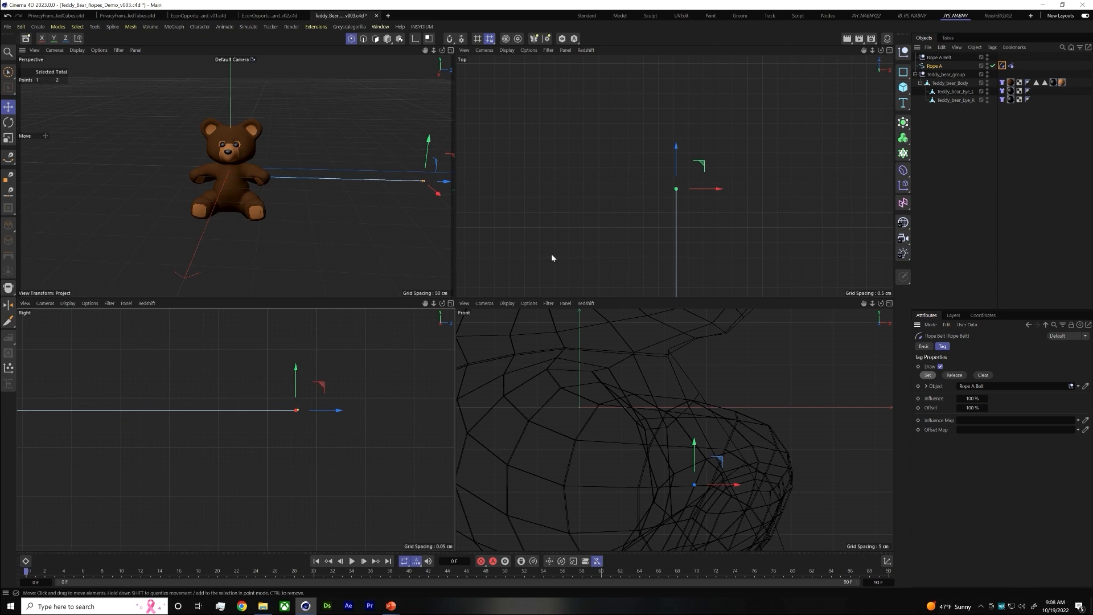
Play the simulation in an enlarged Perspective view to check the belted rope, stop it and return to frame 0
{"action": "left_click", "coordinate": [451, 51]}
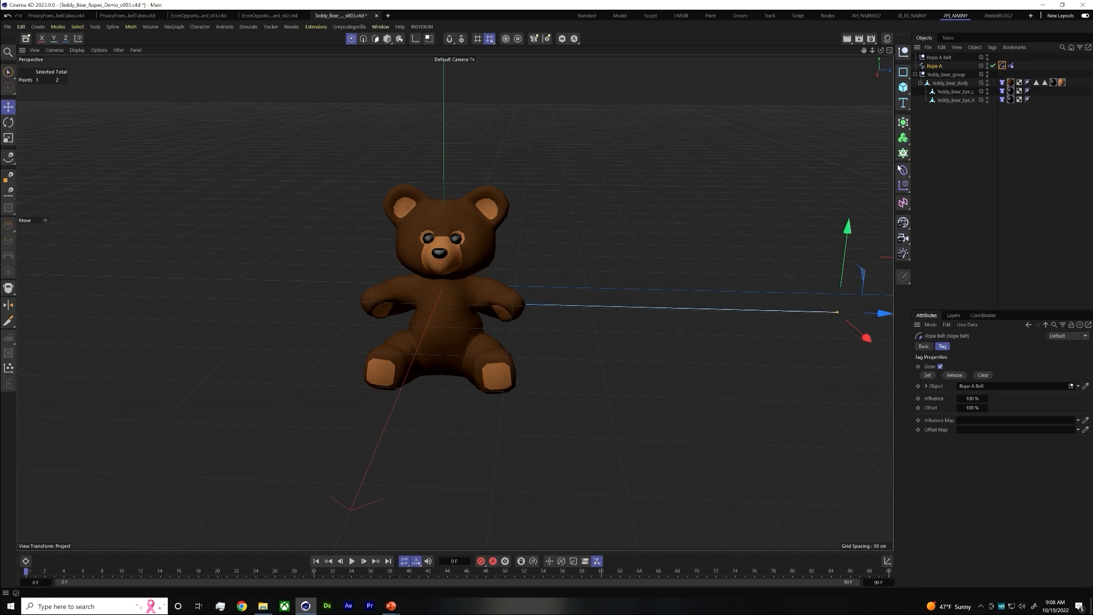
{"action": "left_click", "coordinate": [945, 143]}
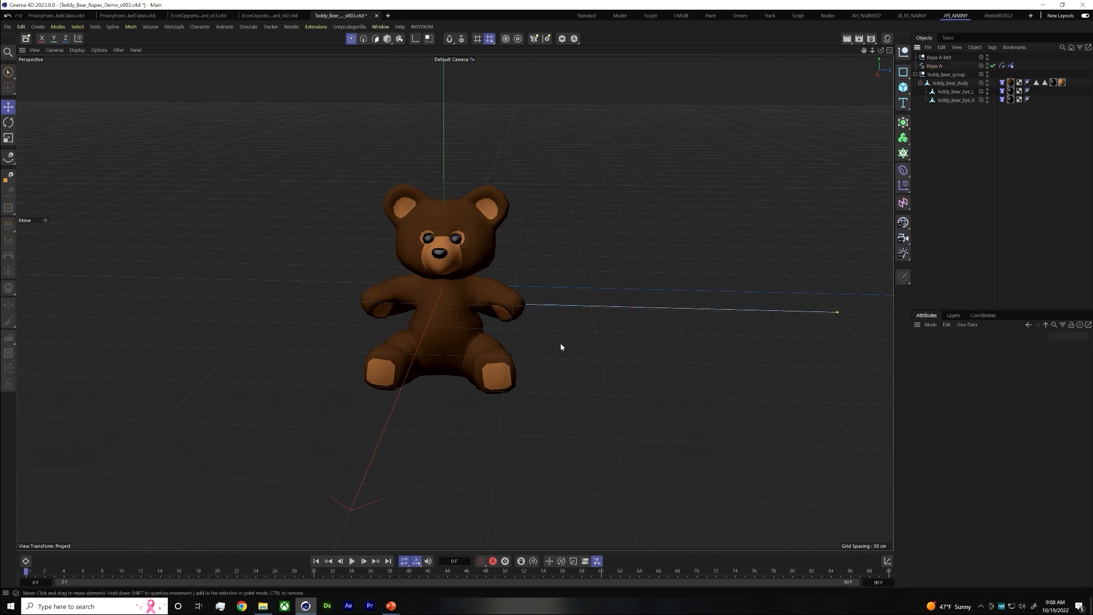
{"action": "left_click", "coordinate": [351, 561]}
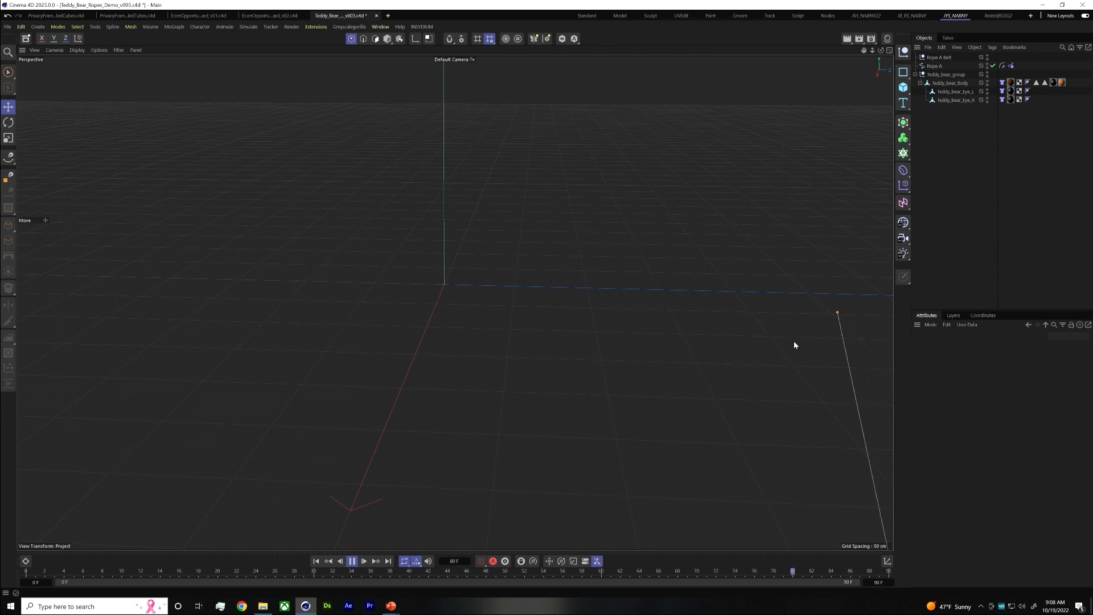
{"action": "key", "text": "space"}
{"action": "left_click_drag", "start_coordinate": [113, 572], "coordinate": [24, 562]}
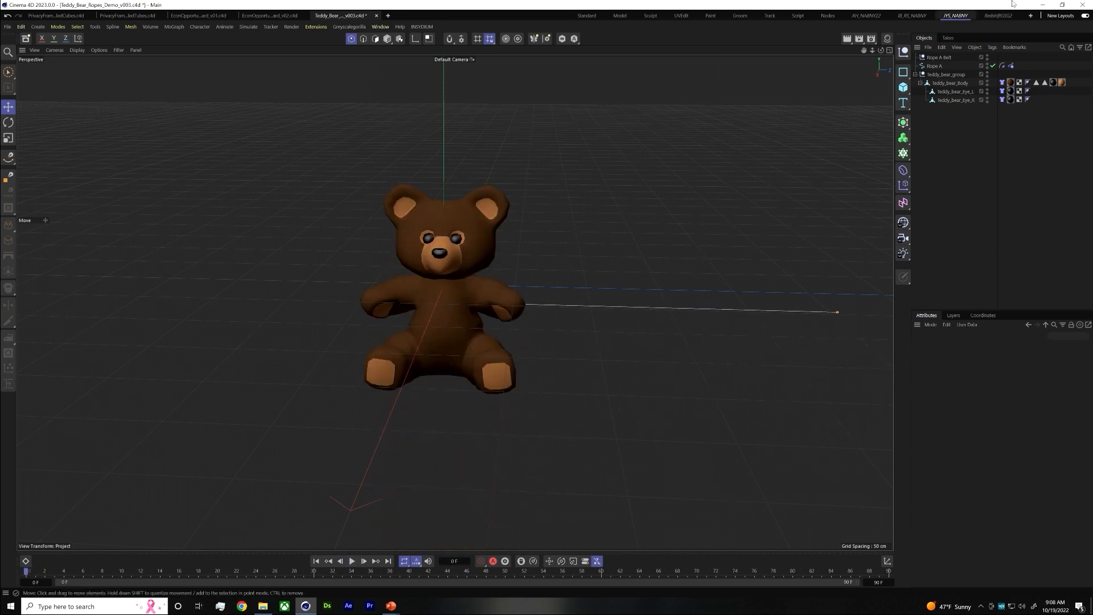
Select Rope A's end point at the bear's hand in the Top view
{"action": "left_click", "coordinate": [975, 67]}
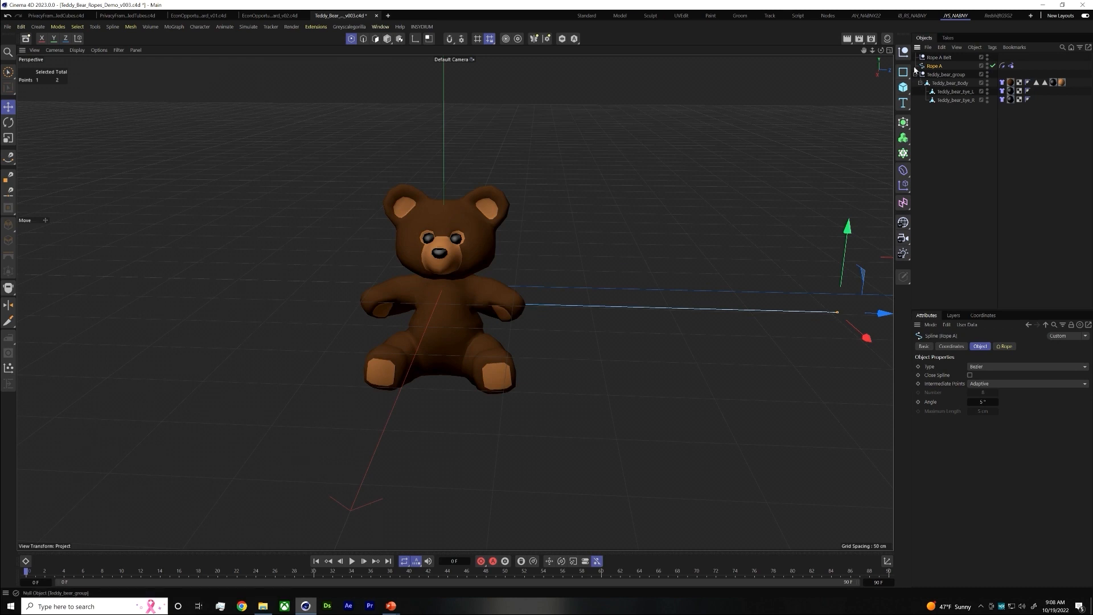
{"action": "middle_click", "coordinate": [533, 314]}
{"action": "scroll", "coordinate": [713, 191], "scroll_direction": "down", "scroll_amount": 1}
{"action": "middle_click_drag", "start_coordinate": [708, 214], "coordinate": [692, 157], "text": "alt"}
{"action": "scroll", "coordinate": [680, 162], "scroll_direction": "down", "scroll_amount": 8}
{"action": "middle_click_drag", "start_coordinate": [694, 221], "coordinate": [675, 135], "text": "alt"}
{"action": "scroll", "coordinate": [702, 205], "scroll_direction": "down", "scroll_amount": 5}
{"action": "middle_click_drag", "start_coordinate": [630, 200], "coordinate": [625, 91], "text": "alt"}
{"action": "scroll", "coordinate": [639, 94], "scroll_direction": "down", "scroll_amount": 4}
{"action": "scroll", "coordinate": [651, 178], "scroll_direction": "up", "scroll_amount": 5}
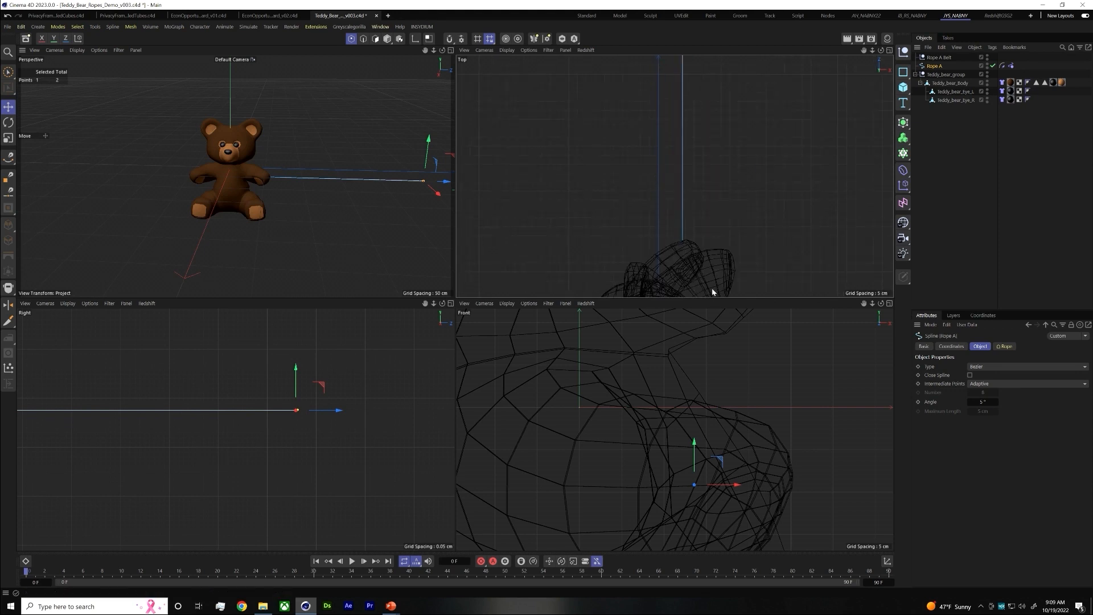
{"action": "left_click", "coordinate": [684, 241]}
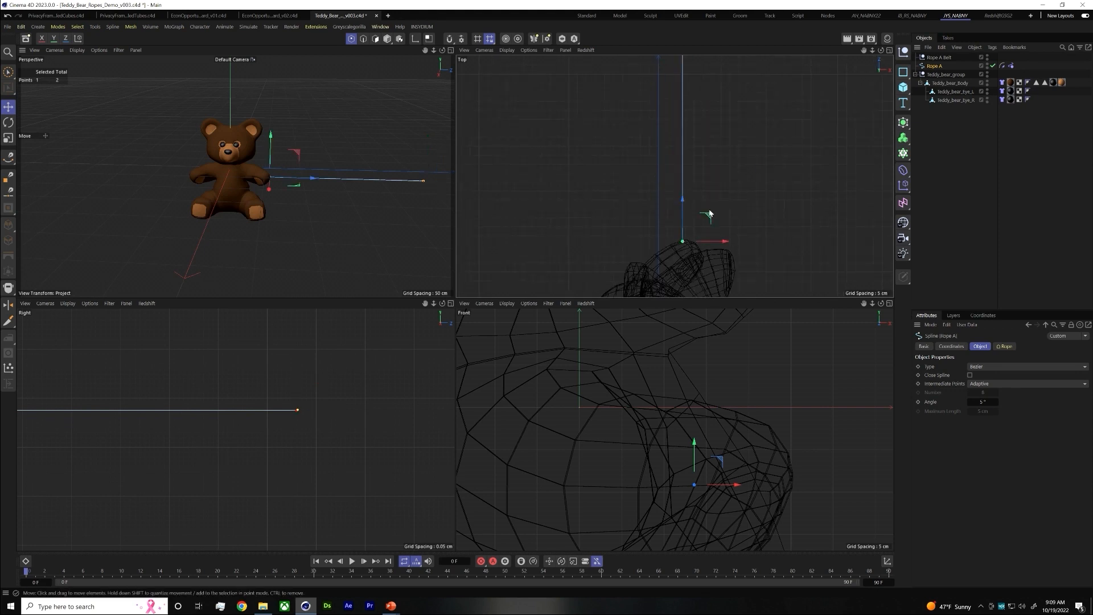
Add a Connector simulation tag to Rope A and create its connections to other objects
{"action": "right_click", "coordinate": [947, 70]}
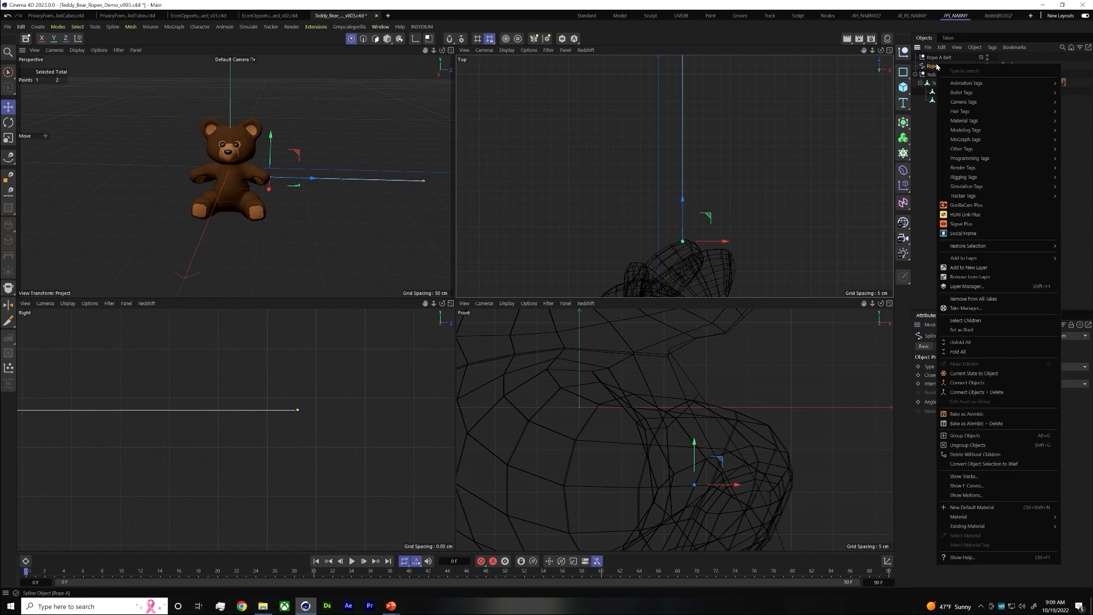
{"action": "mouse_move", "coordinate": [975, 190]}
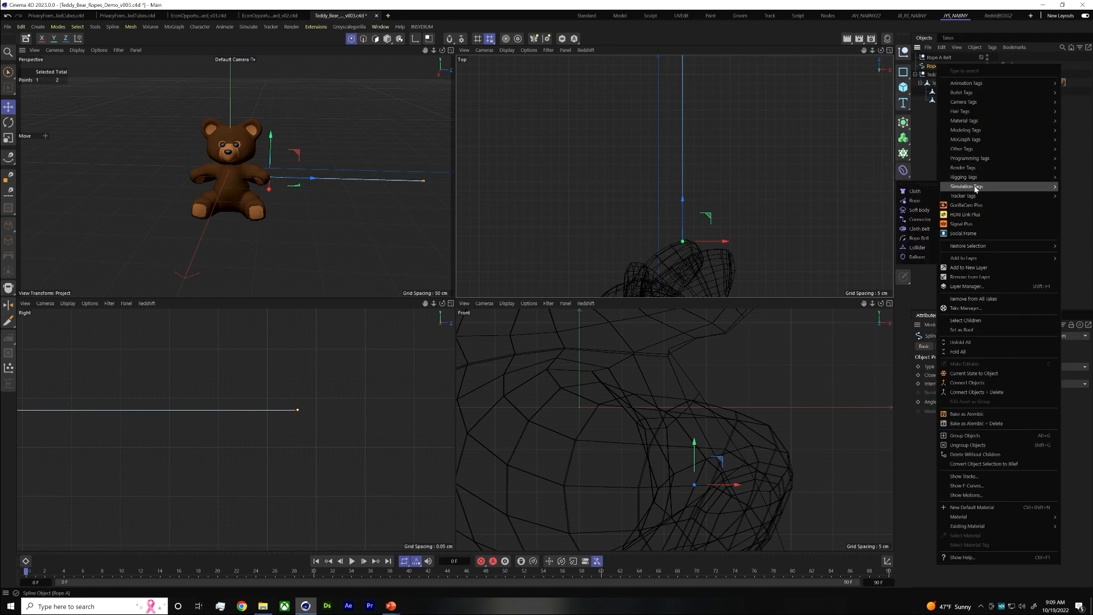
{"action": "mouse_move", "coordinate": [944, 199]}
{"action": "left_click", "coordinate": [920, 219]}
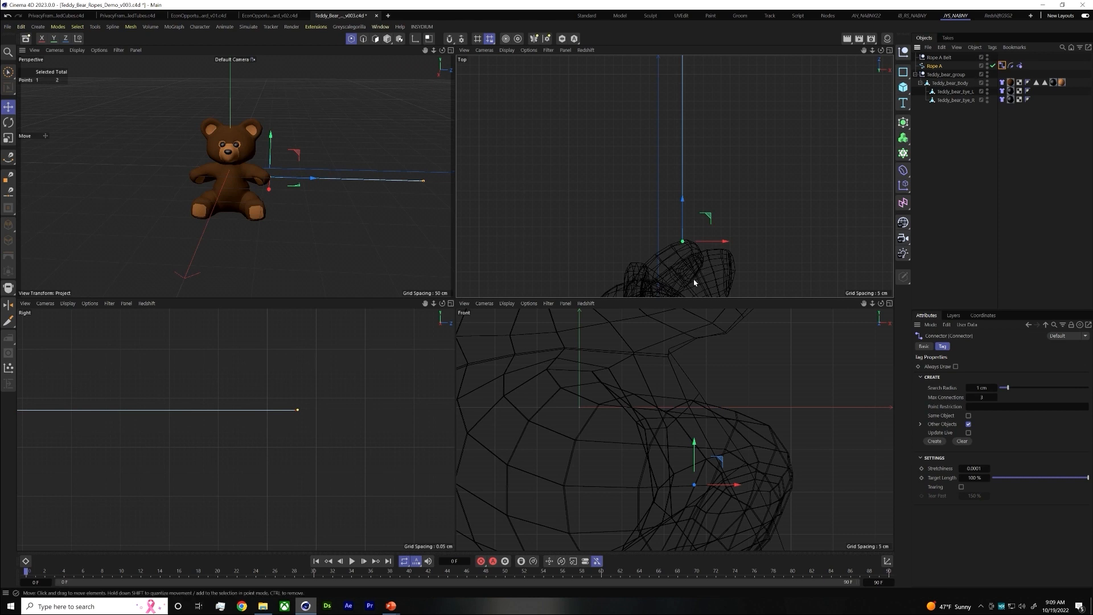
{"action": "scroll", "coordinate": [688, 269], "scroll_direction": "up", "scroll_amount": 6}
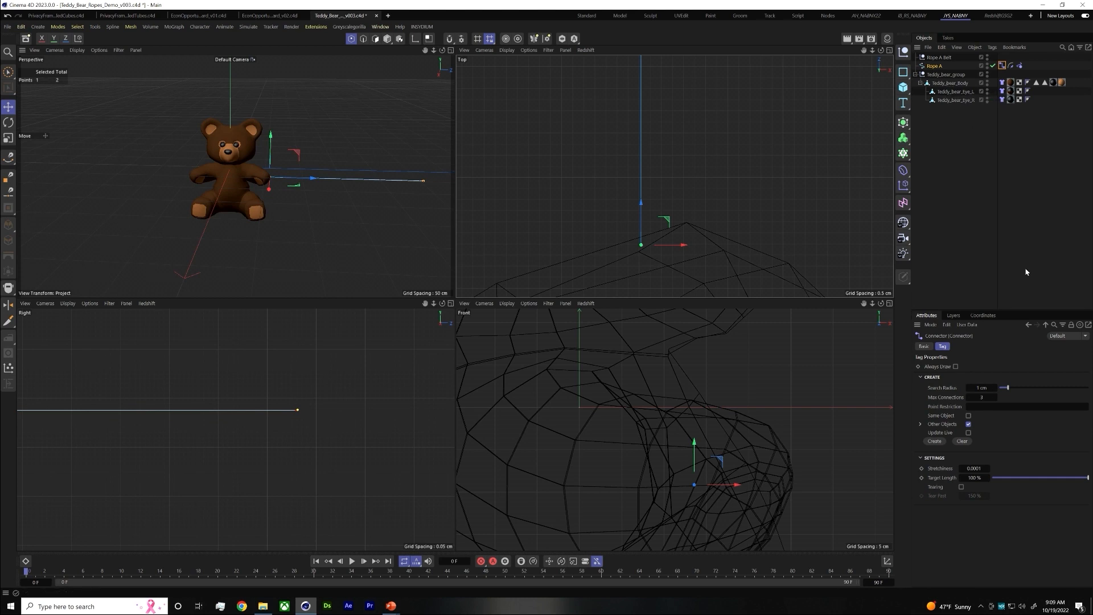
{"action": "left_click", "coordinate": [936, 442]}
Inspect the rope's end point at the bear's hand, try moving it along X in the Top view and undo the move
{"action": "scroll", "coordinate": [662, 227], "scroll_direction": "up", "scroll_amount": 2}
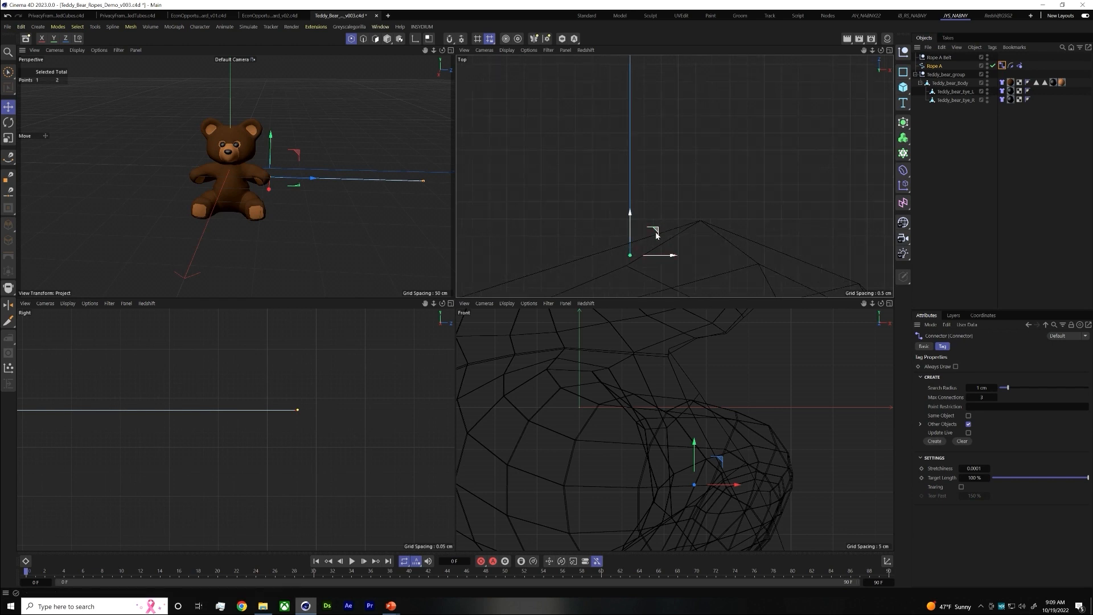
{"action": "scroll", "coordinate": [270, 172], "scroll_direction": "up", "scroll_amount": 6}
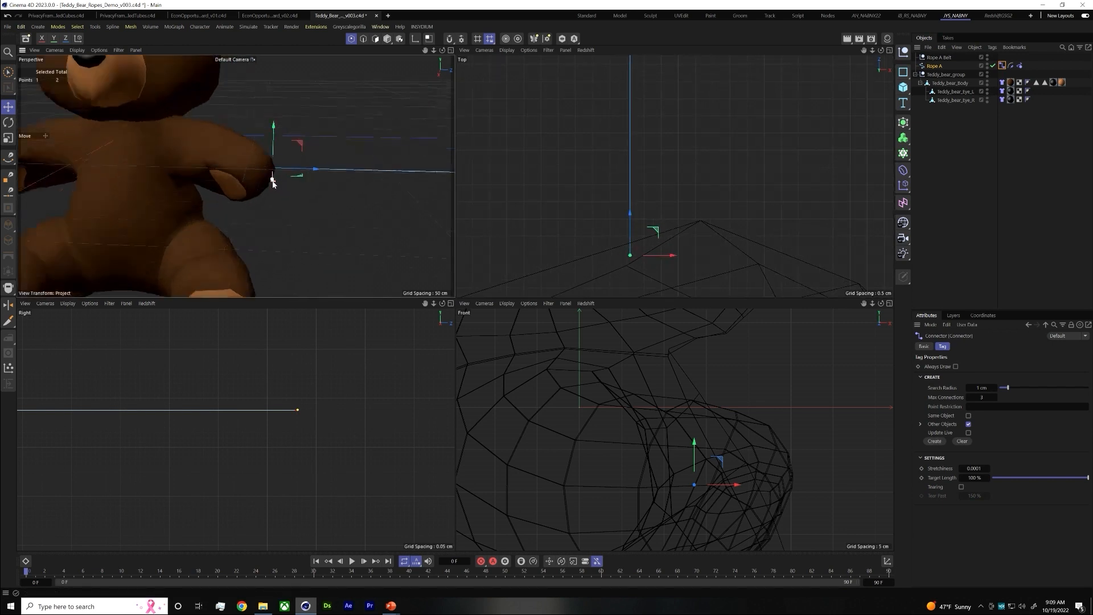
{"action": "mouse_move", "coordinate": [246, 158]}
{"action": "left_mouse_down", "text": "alt"}
{"action": "mouse_move", "coordinate": [178, 157]}
{"action": "mouse_move", "coordinate": [245, 145]}
{"action": "left_mouse_up", "text": "alt"}
{"action": "left_click", "coordinate": [982, 389]}
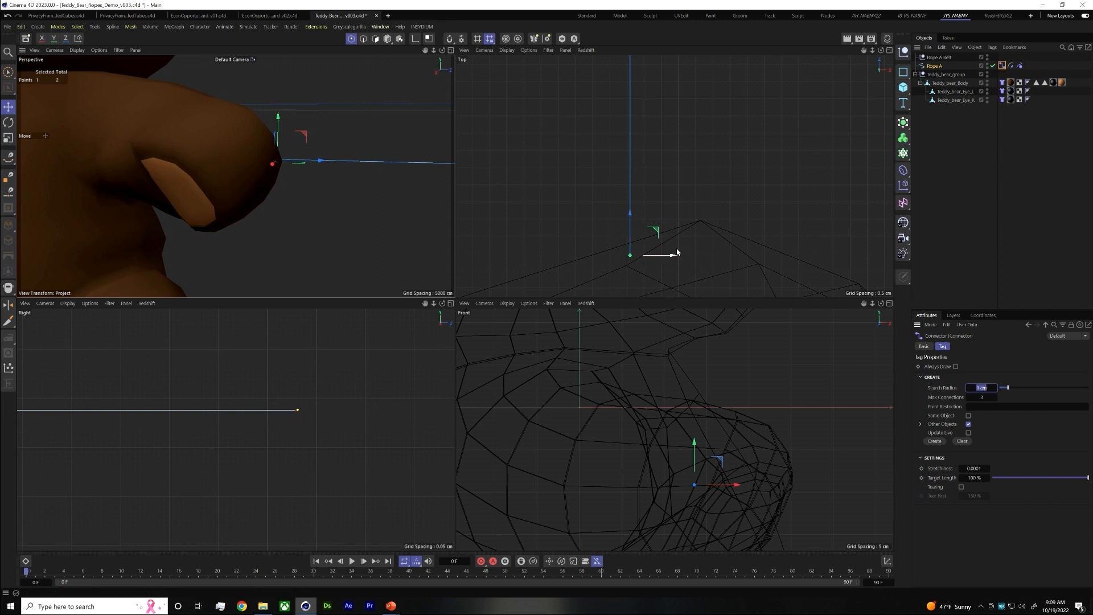
{"action": "left_click_drag", "start_coordinate": [671, 256], "coordinate": [773, 274]}
{"action": "key", "text": "ctrl+z"}
Set the Connector tag's Search Radius to 5 cm and create the connections again
{"action": "middle_click_drag", "start_coordinate": [721, 258], "coordinate": [701, 187]}
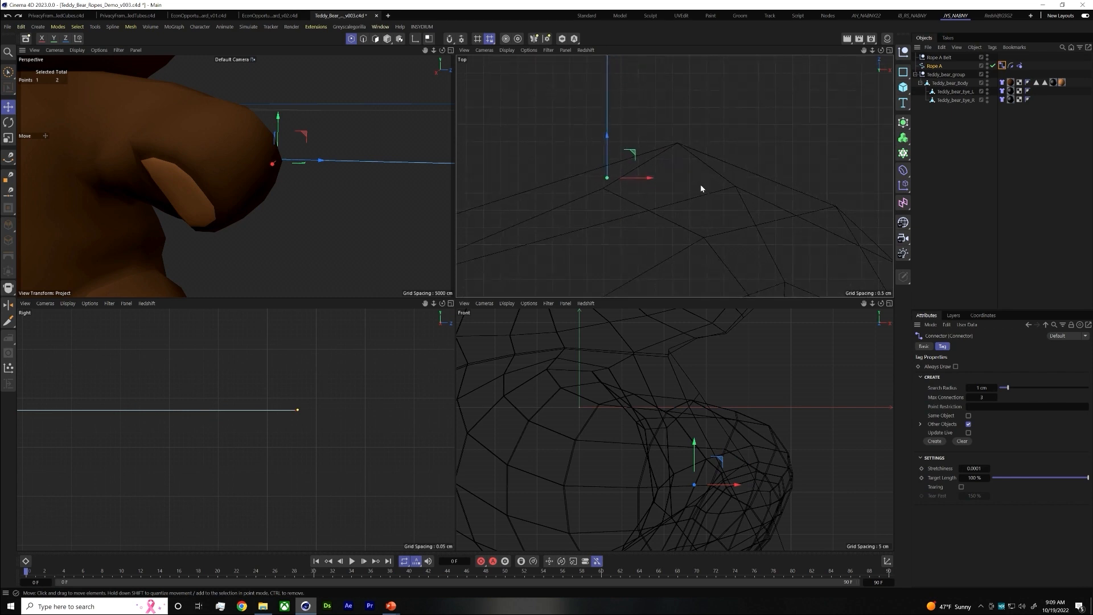
{"action": "left_click_drag", "start_coordinate": [982, 388], "coordinate": [1024, 367]}
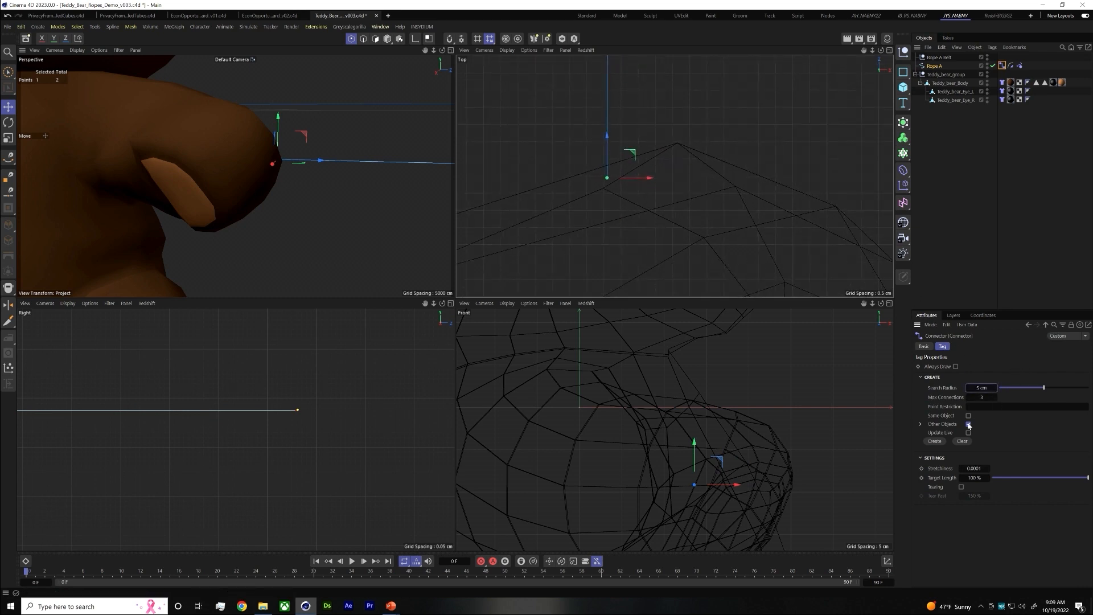
{"action": "left_click", "coordinate": [936, 442]}
Play the simulation in the Perspective view to check how the bear and Rope A behave, and return to frame 0
{"action": "middle_click", "coordinate": [446, 62]}
{"action": "scroll", "coordinate": [508, 334], "scroll_direction": "down", "scroll_amount": 10}
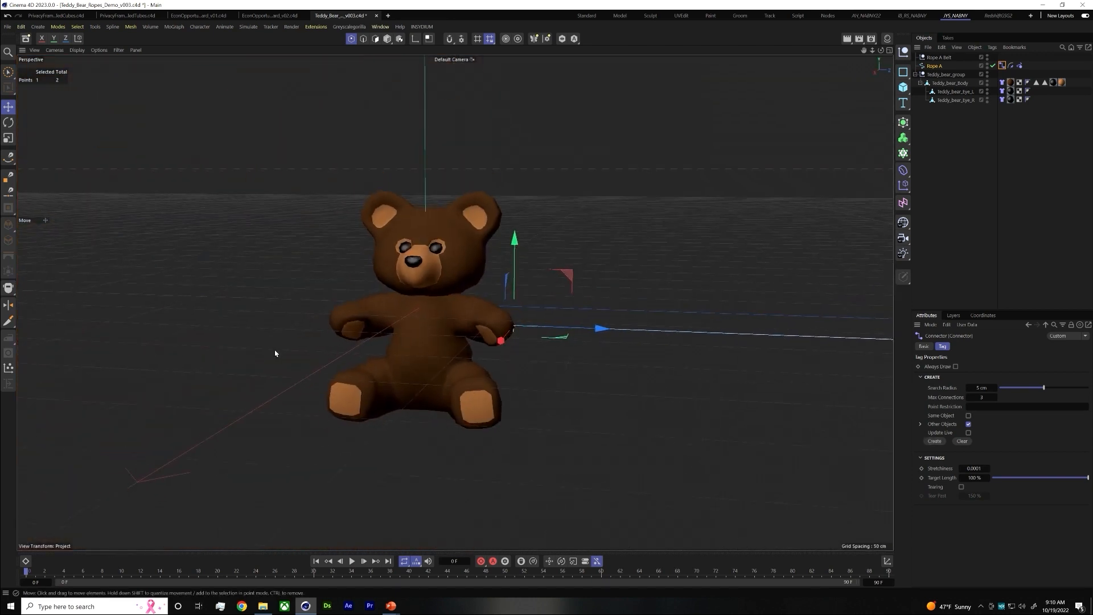
{"action": "left_click", "coordinate": [352, 562]}
{"action": "left_click", "coordinate": [352, 562]}
{"action": "left_click", "coordinate": [803, 330]}
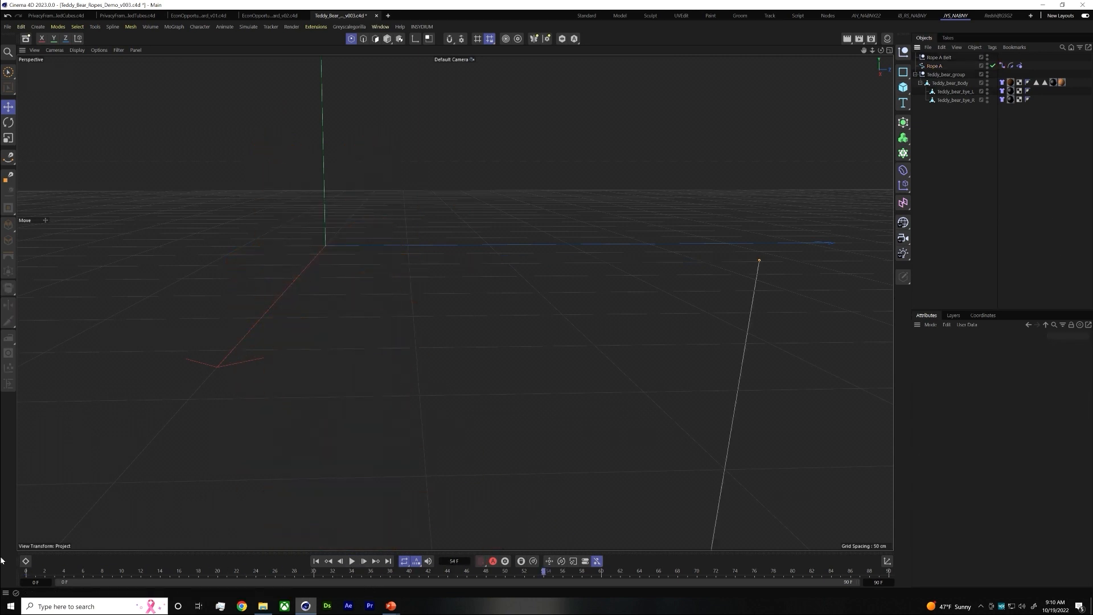
{"action": "left_click", "coordinate": [41, 576]}
{"action": "left_click", "coordinate": [352, 561]}
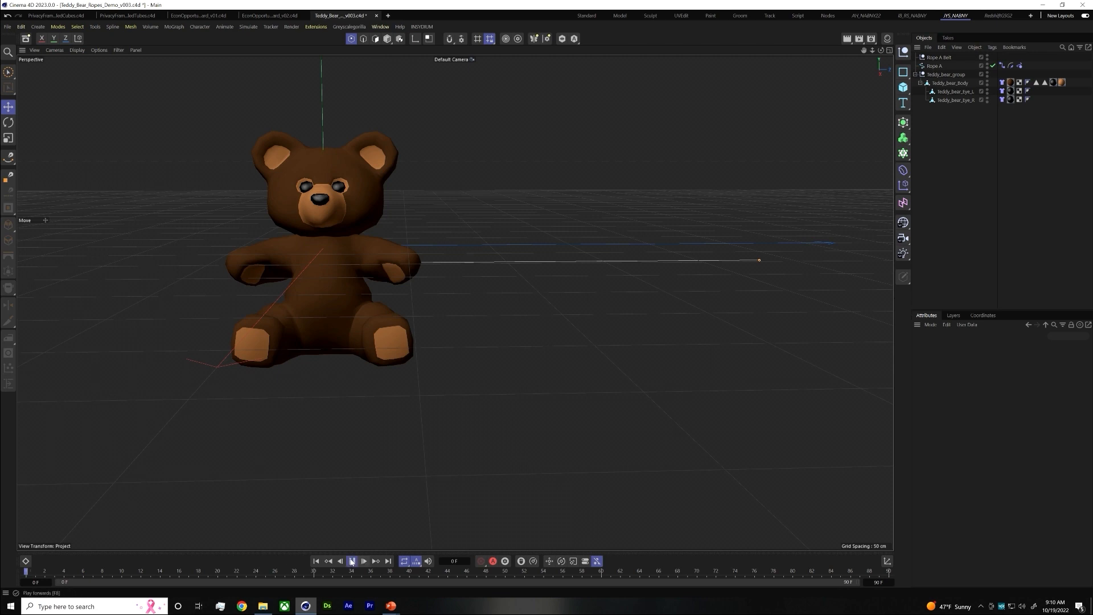
{"action": "scroll", "coordinate": [598, 418], "scroll_direction": "down", "scroll_amount": 5}
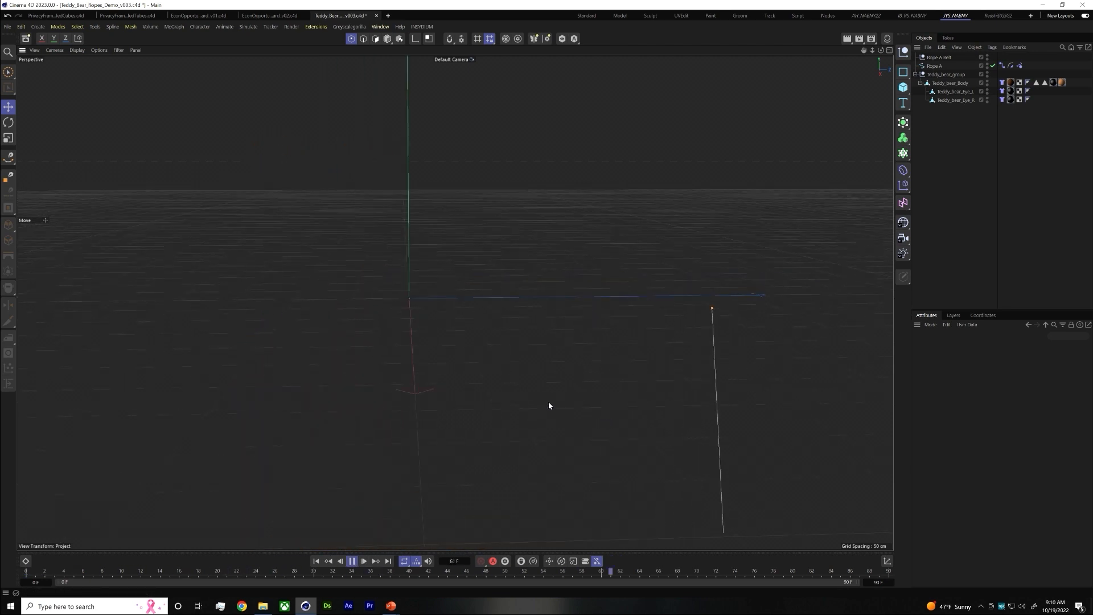
{"action": "scroll", "coordinate": [463, 291], "scroll_direction": "up", "scroll_amount": 5}
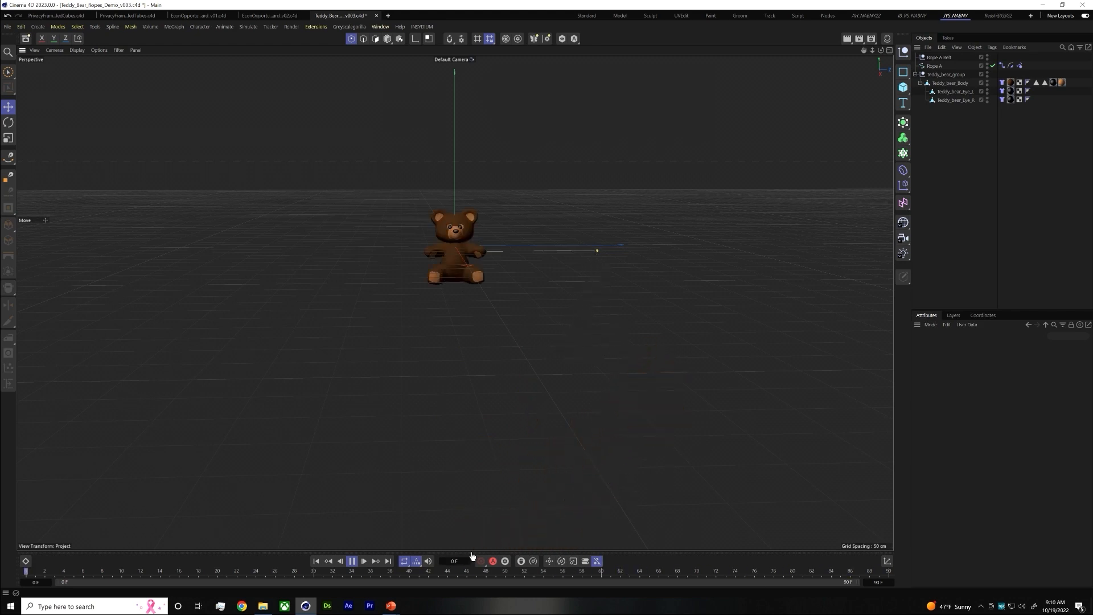
{"action": "left_click", "coordinate": [353, 561]}
{"action": "left_click", "coordinate": [317, 561]}
{"action": "scroll", "coordinate": [501, 234], "scroll_direction": "up", "scroll_amount": 4}
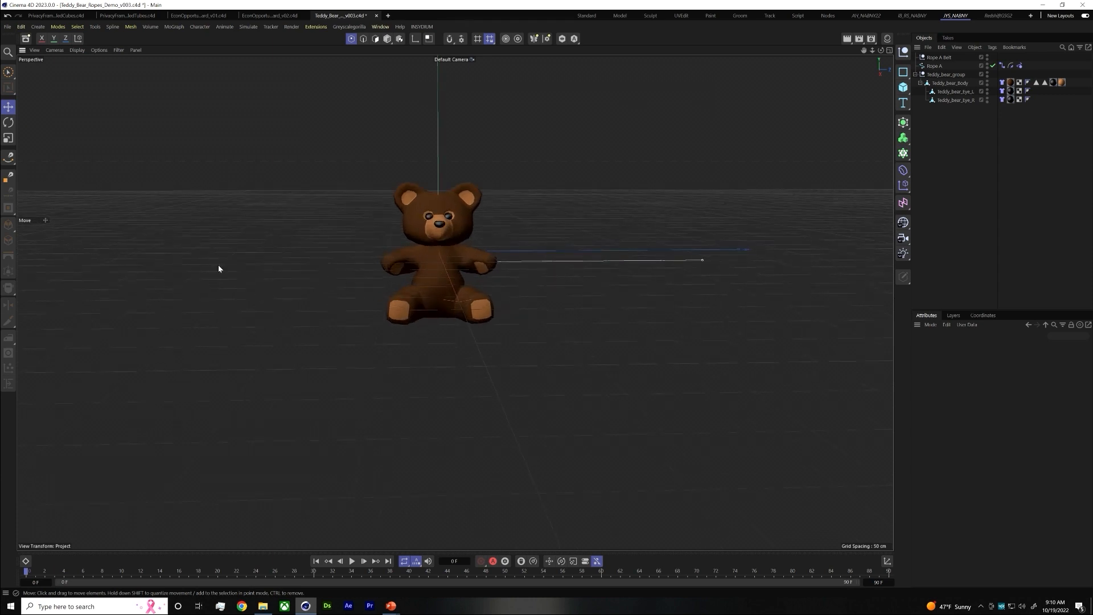
Draw a straight two-point spline with the Spline Pen in the Top view, running outward from the bear's free hand, opposite Rope A
{"action": "middle_click_drag", "start_coordinate": [373, 283], "coordinate": [469, 294], "text": "alt"}
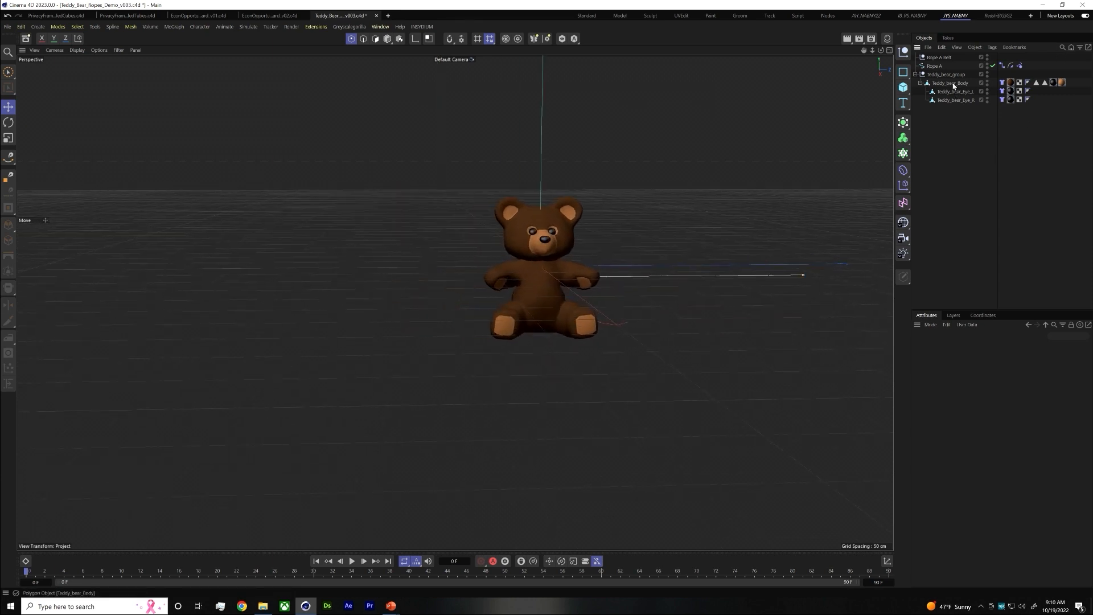
{"action": "middle_click_drag", "start_coordinate": [571, 278], "coordinate": [512, 261], "text": "alt"}
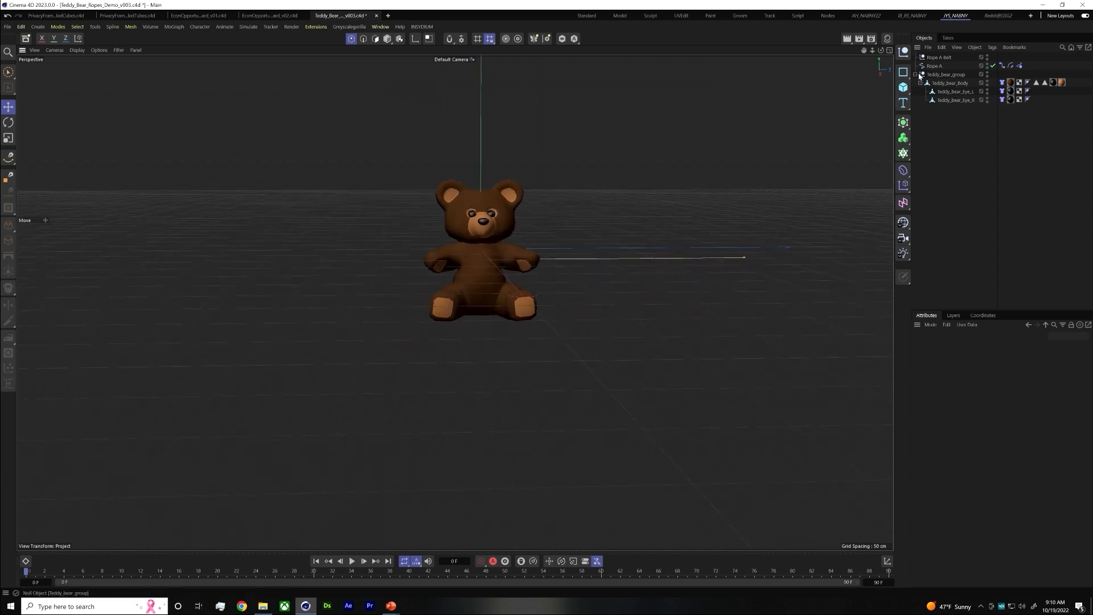
{"action": "left_click", "coordinate": [889, 51]}
{"action": "scroll", "coordinate": [611, 221], "scroll_direction": "down", "scroll_amount": 3}
{"action": "right_click_drag", "start_coordinate": [654, 219], "coordinate": [530, 224], "text": "alt"}
{"action": "scroll", "coordinate": [531, 227], "scroll_direction": "down", "scroll_amount": 6}
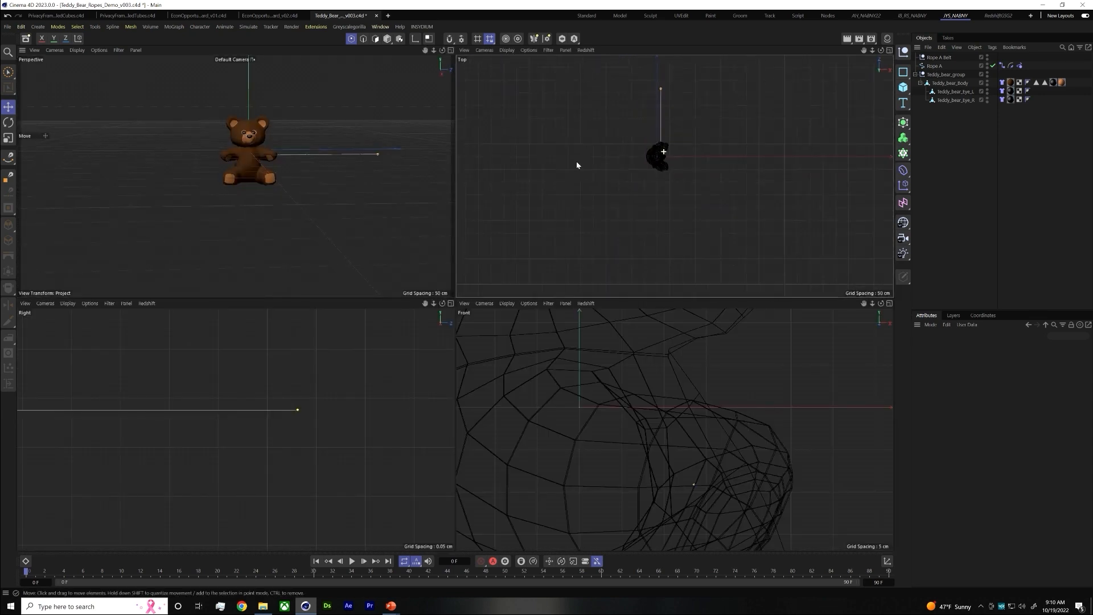
{"action": "scroll", "coordinate": [609, 175], "scroll_direction": "up", "scroll_amount": 6}
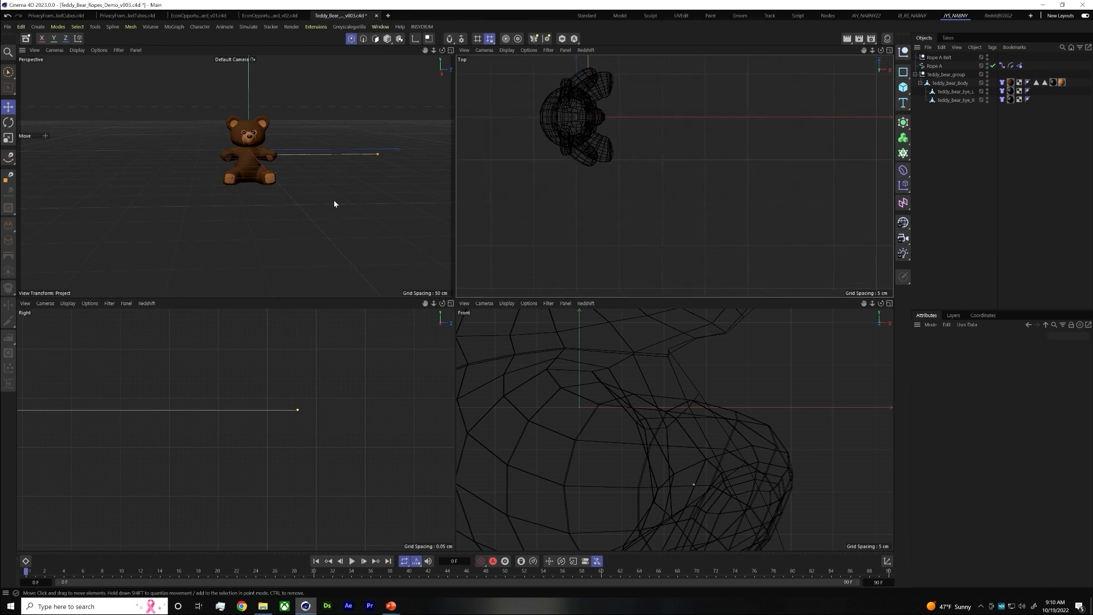
{"action": "left_click", "coordinate": [8, 158]}
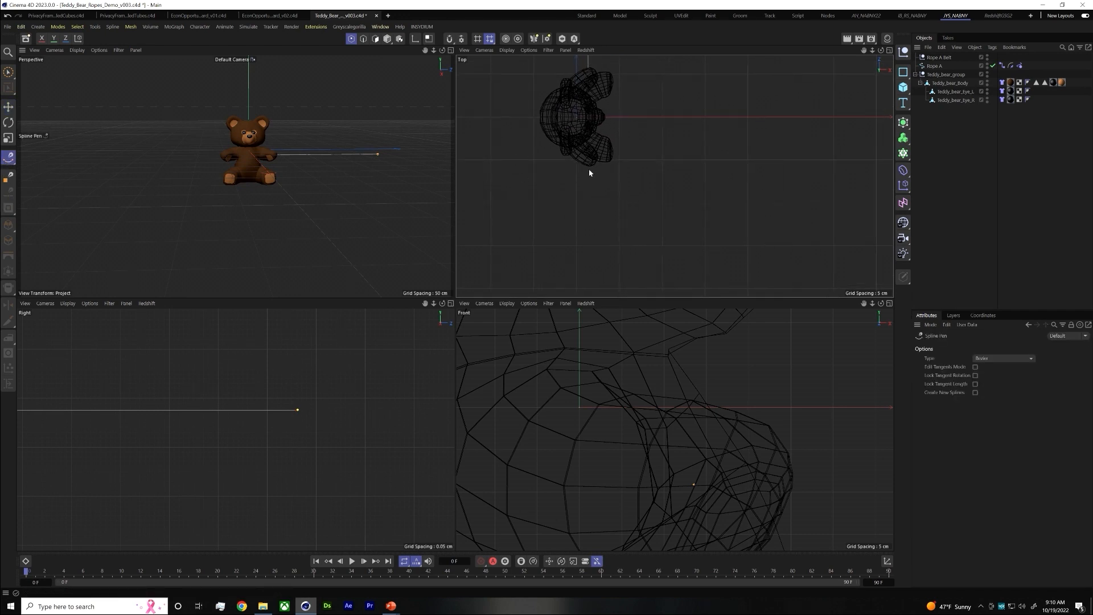
{"action": "left_click", "coordinate": [589, 168]}
{"action": "scroll", "coordinate": [586, 258], "scroll_direction": "down", "scroll_amount": 5}
{"action": "middle_click_drag", "start_coordinate": [586, 259], "coordinate": [585, 207], "text": "alt"}
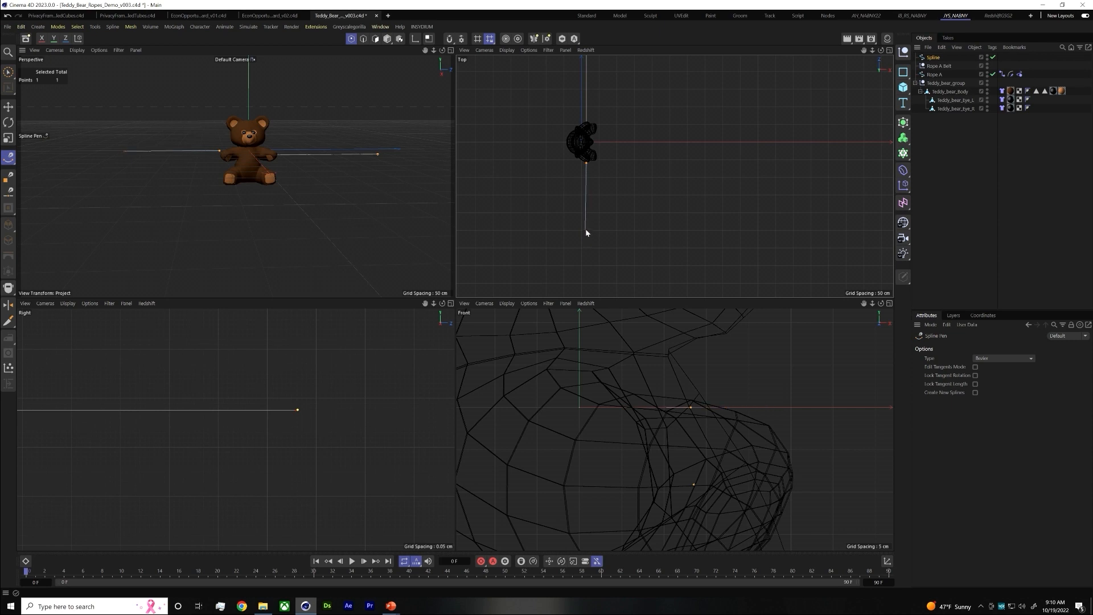
{"action": "left_click", "coordinate": [586, 228]}
Set Rope A's Intermediate Points to Uniform with a Number of 20
{"action": "left_click", "coordinate": [934, 75]}
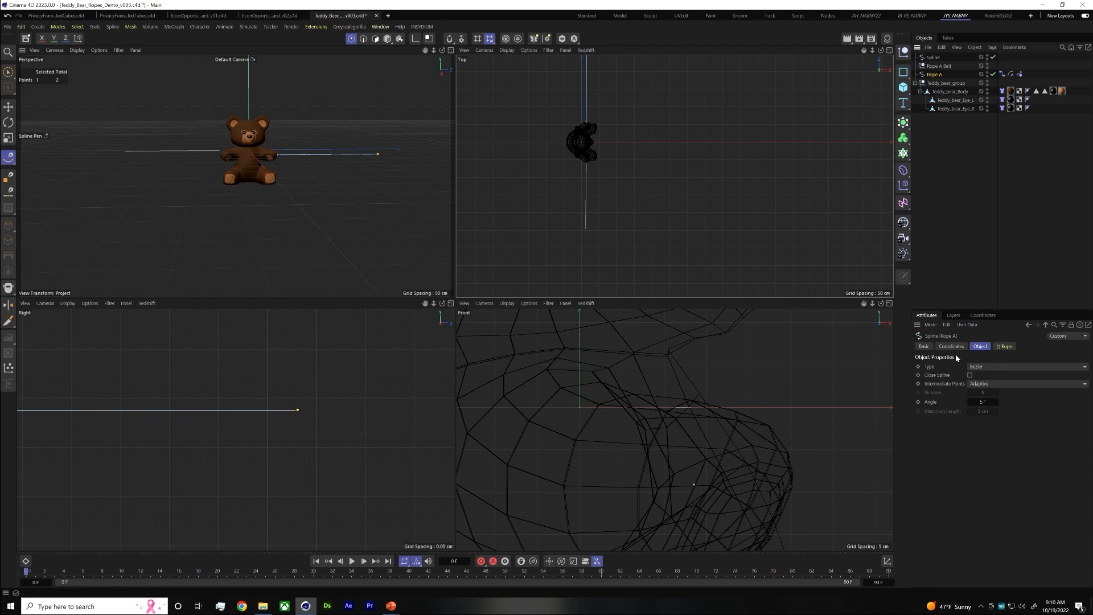
{"action": "left_click", "coordinate": [985, 386]}
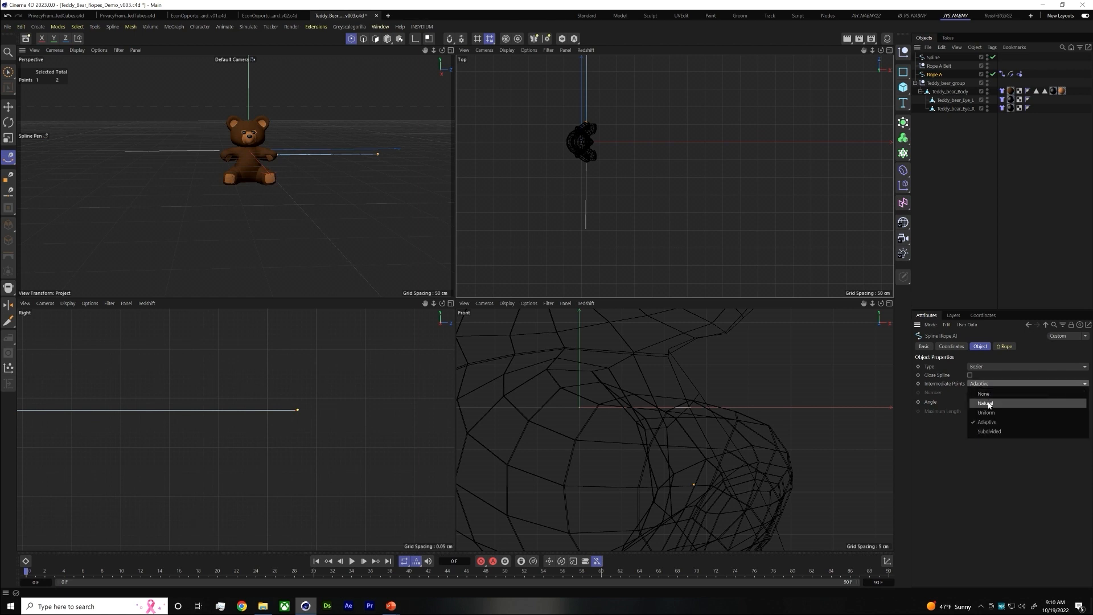
{"action": "left_click", "coordinate": [987, 412]}
{"action": "left_click", "coordinate": [982, 392]}
{"action": "type", "text": "1"}
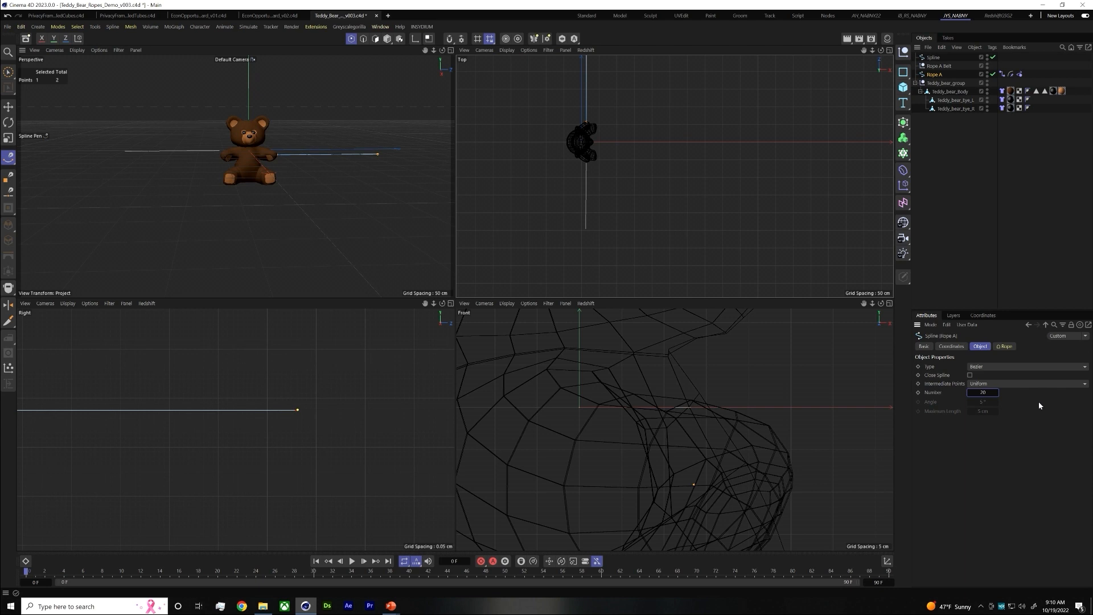
Set the new spline's Intermediate Points to Uniform with a Number of 20
{"action": "left_click", "coordinate": [934, 57]}
{"action": "left_click", "coordinate": [980, 384]}
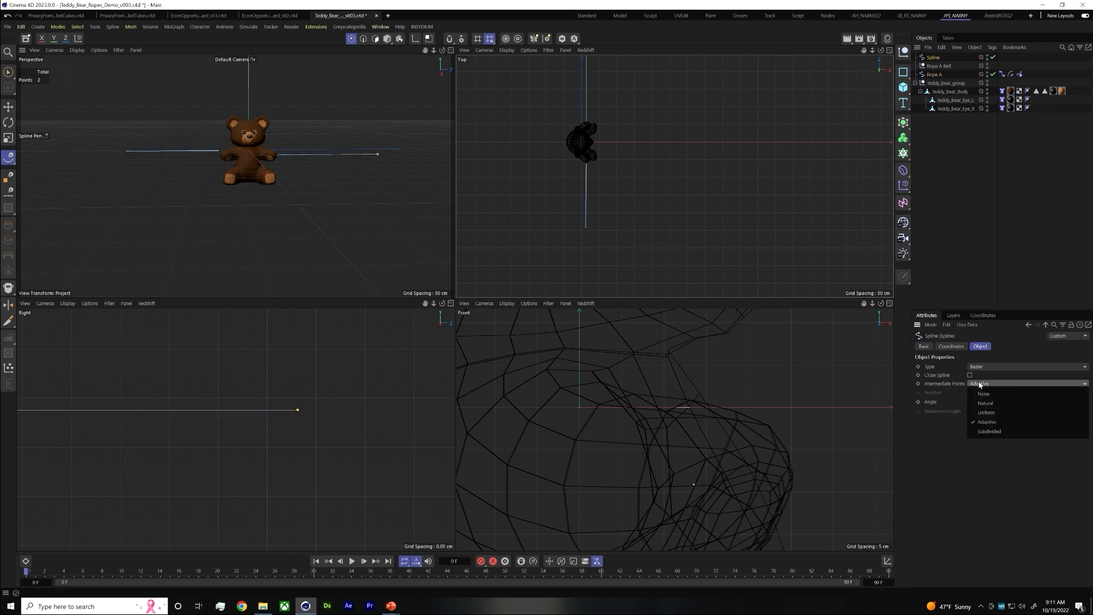
{"action": "left_click", "coordinate": [986, 412]}
{"action": "left_click", "coordinate": [984, 392]}
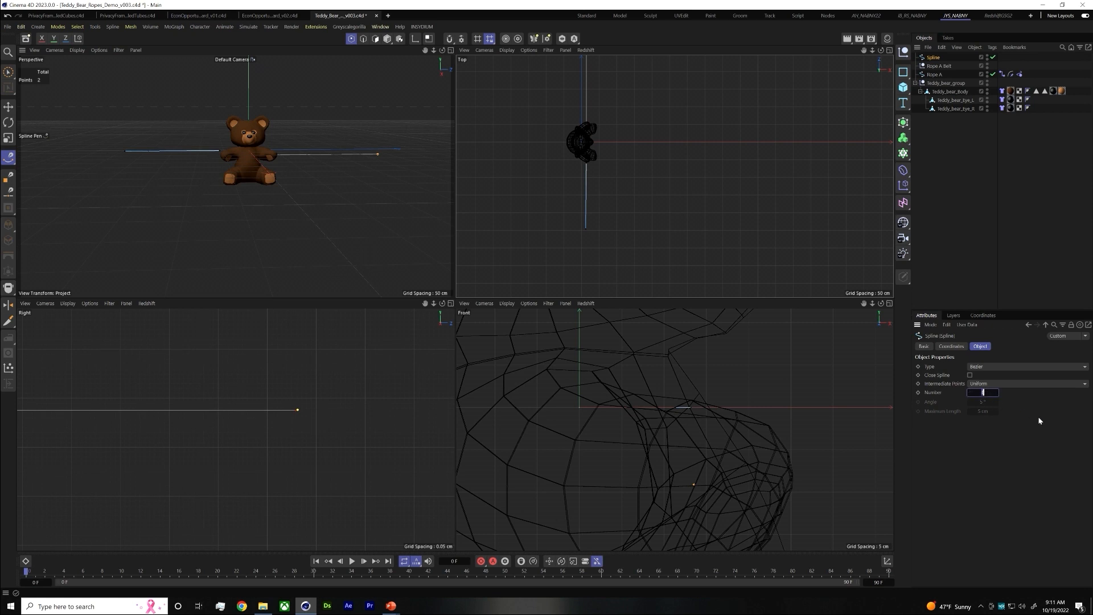
{"action": "left_click", "coordinate": [1041, 183]}
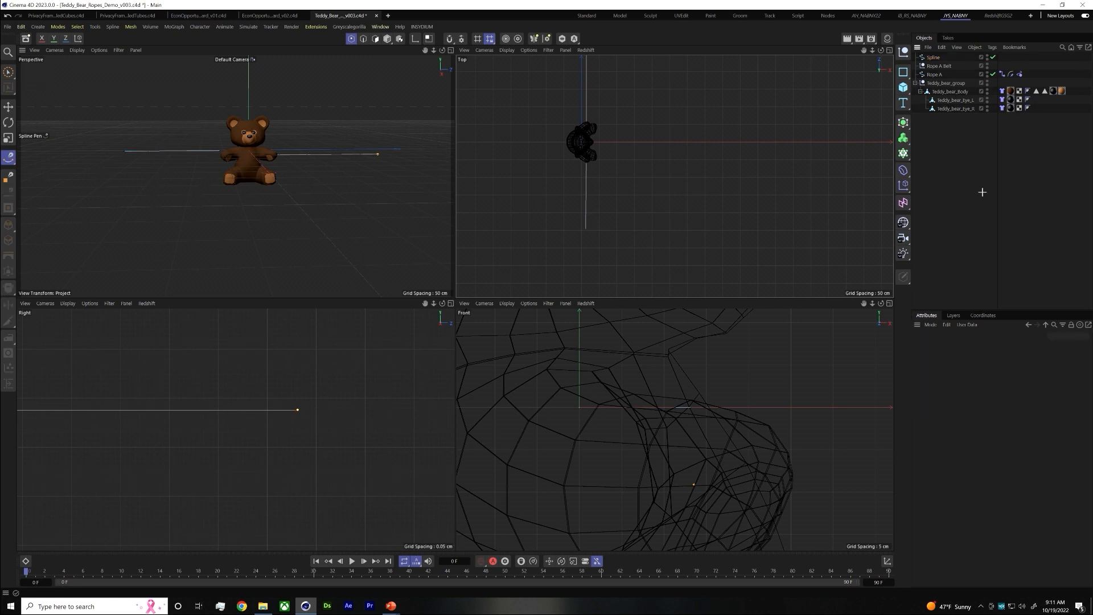
Select the new spline's point at the bear's hand and set its X and Z position to 0 cm
{"action": "scroll", "coordinate": [627, 221], "scroll_direction": "up", "scroll_amount": 2}
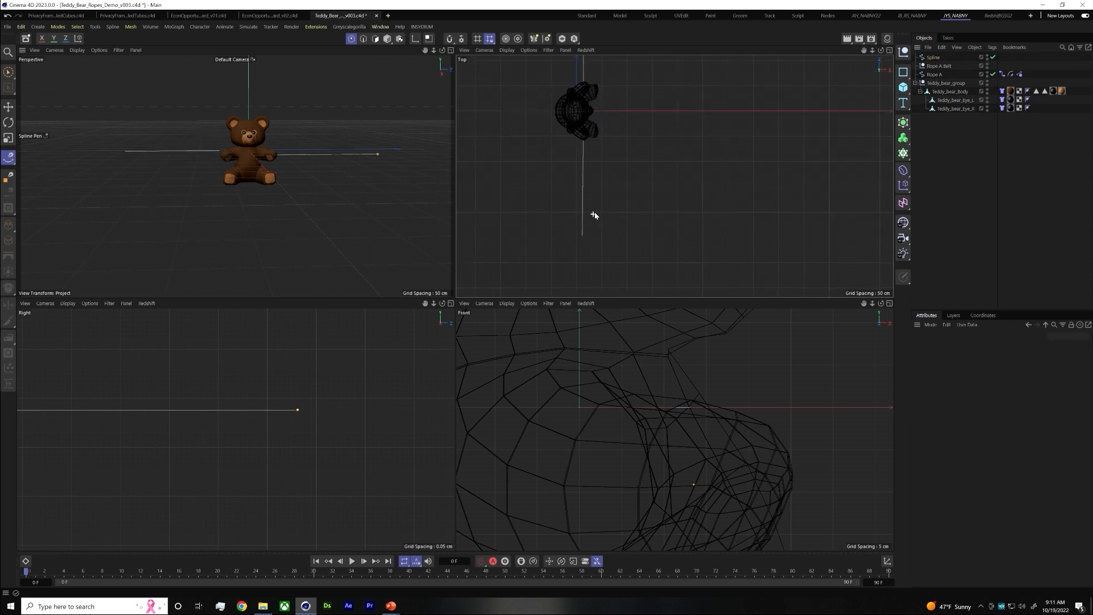
{"action": "left_click", "coordinate": [933, 58]}
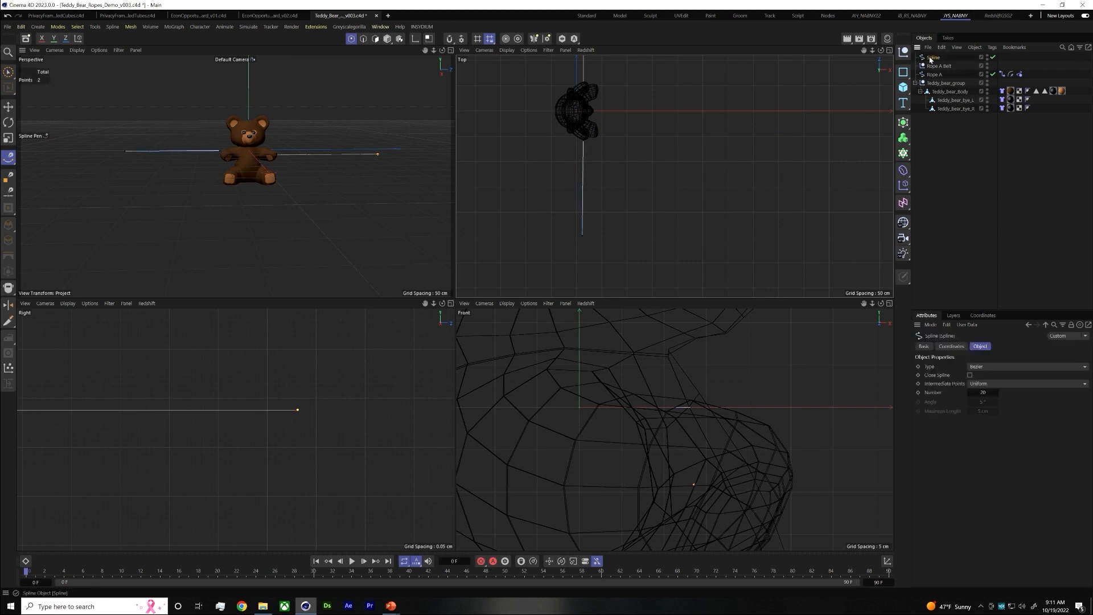
{"action": "left_click", "coordinate": [583, 140]}
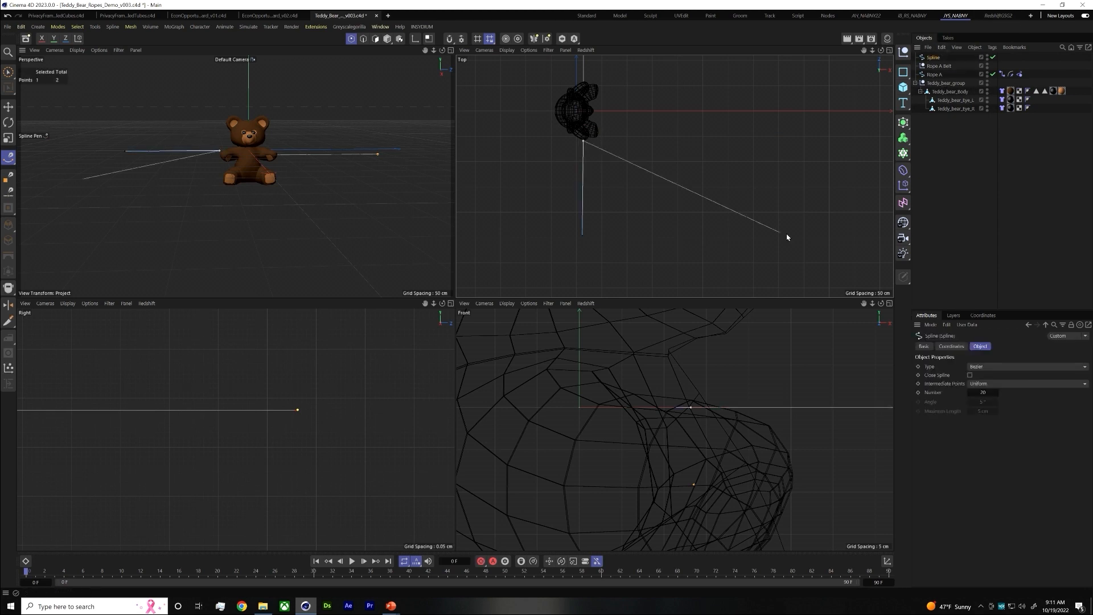
{"action": "key", "text": "Escape"}
{"action": "key", "text": "e"}
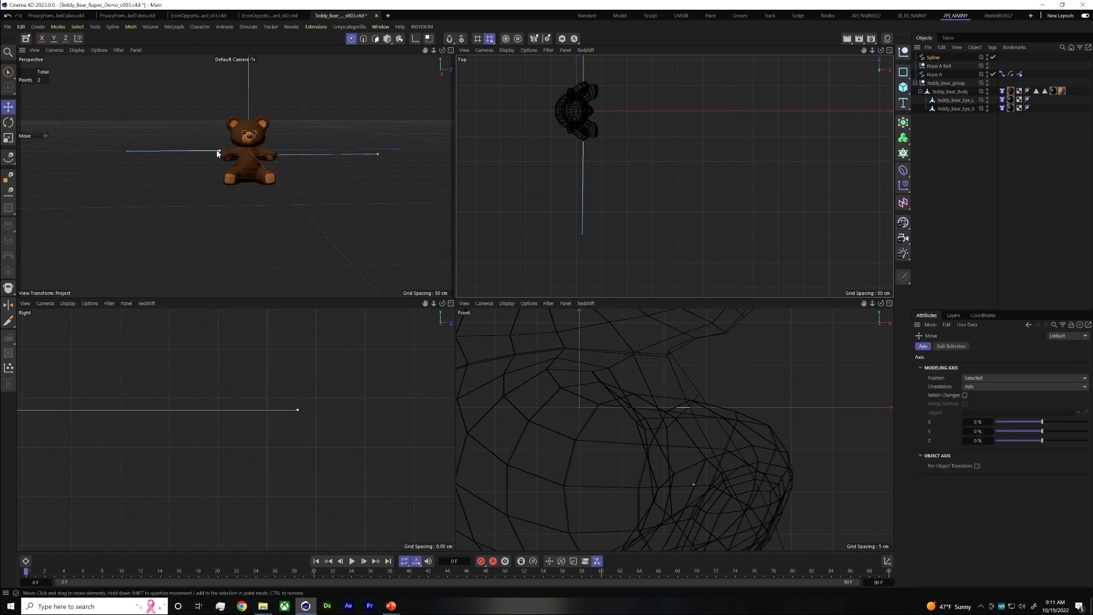
{"action": "left_click", "coordinate": [583, 142]}
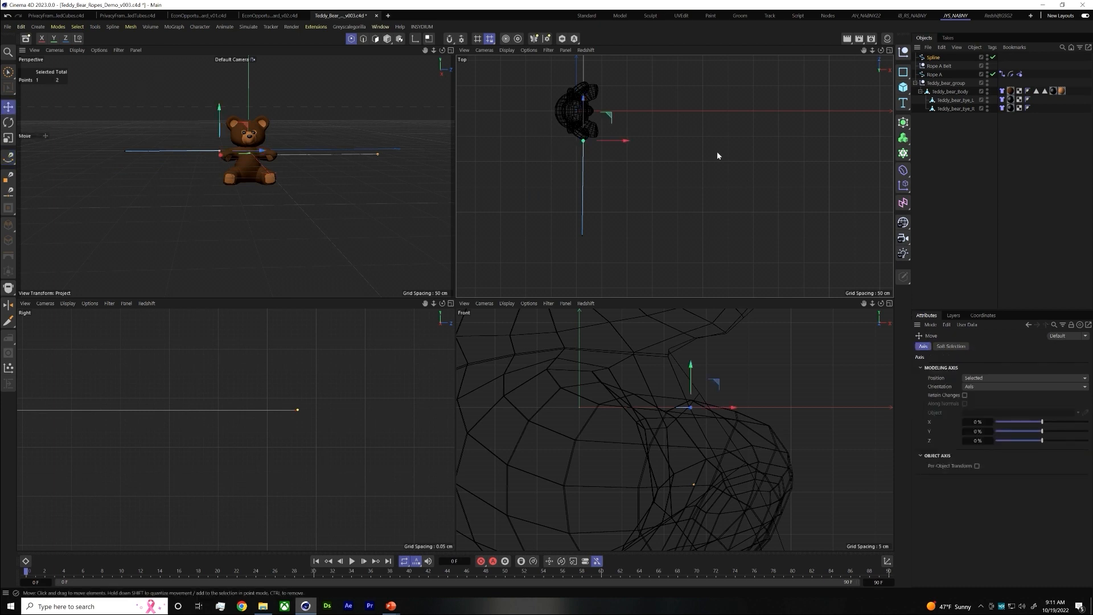
{"action": "left_click", "coordinate": [984, 315]}
{"action": "left_click", "coordinate": [947, 335]}
{"action": "type", "text": "0"}
{"action": "key", "text": "Return"}
{"action": "left_click", "coordinate": [959, 356]}
{"action": "type", "text": "03"}
{"action": "key", "text": "Return"}
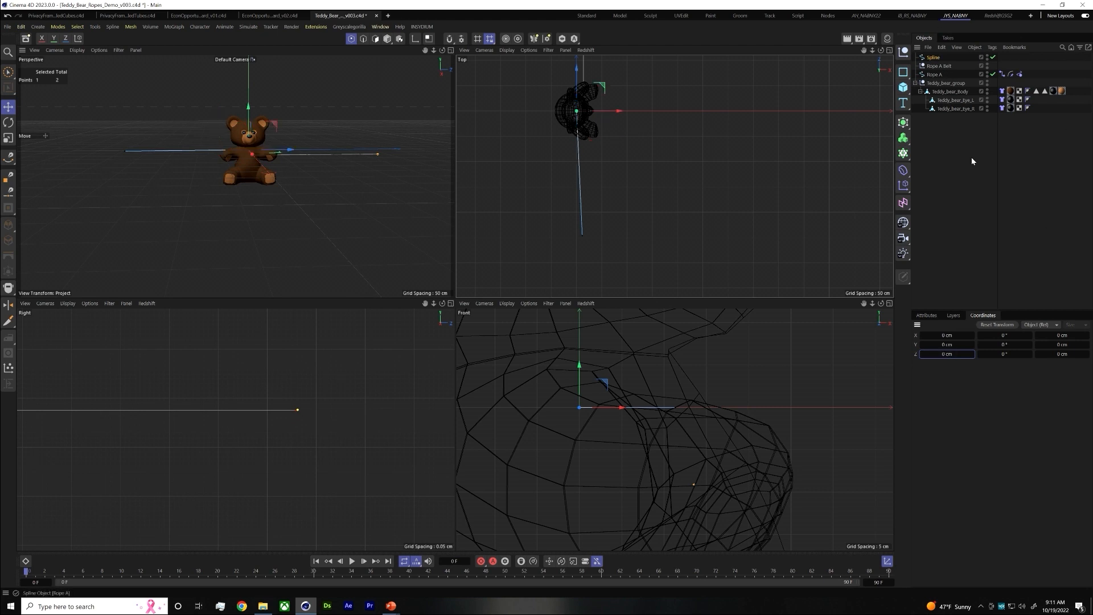
Set the new spline's outer end point to X 0 cm and Z -250 cm
{"action": "left_click", "coordinate": [582, 235]}
{"action": "left_click", "coordinate": [952, 334]}
{"action": "left_click", "coordinate": [944, 354]}
{"action": "key", "text": "BackSpace"}
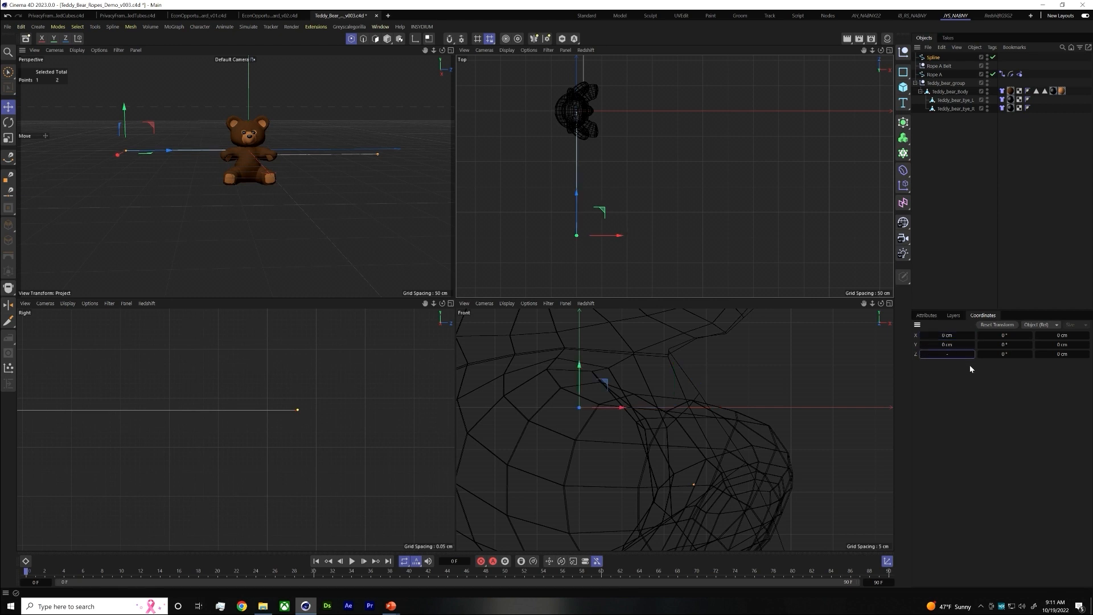
{"action": "key", "text": "Return"}
{"action": "left_click", "coordinate": [945, 126]}
{"action": "left_click", "coordinate": [932, 57]}
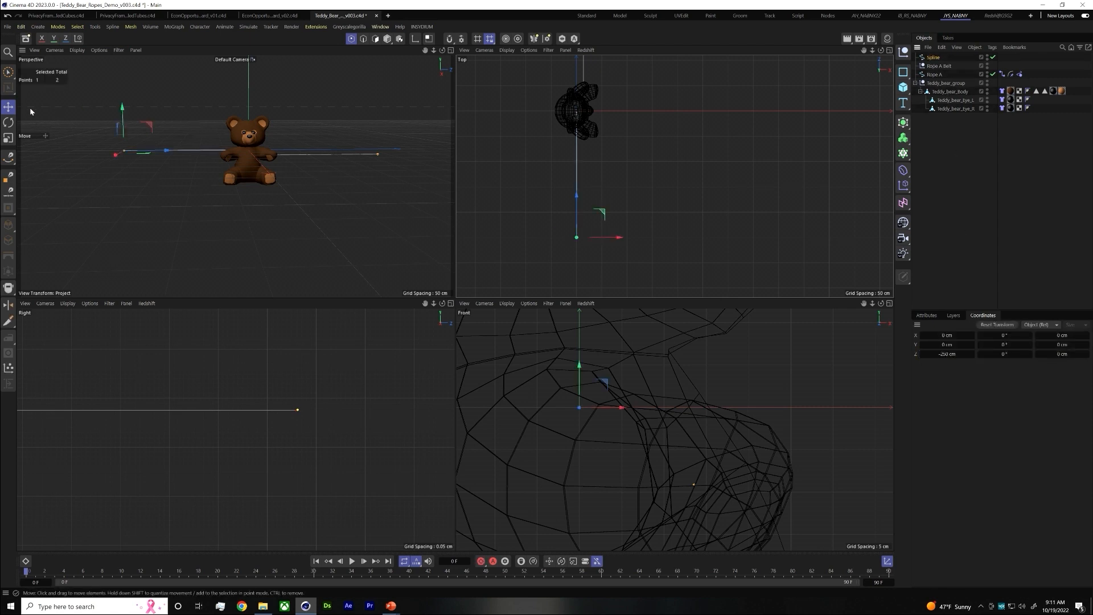
{"action": "left_click", "coordinate": [42, 114]}
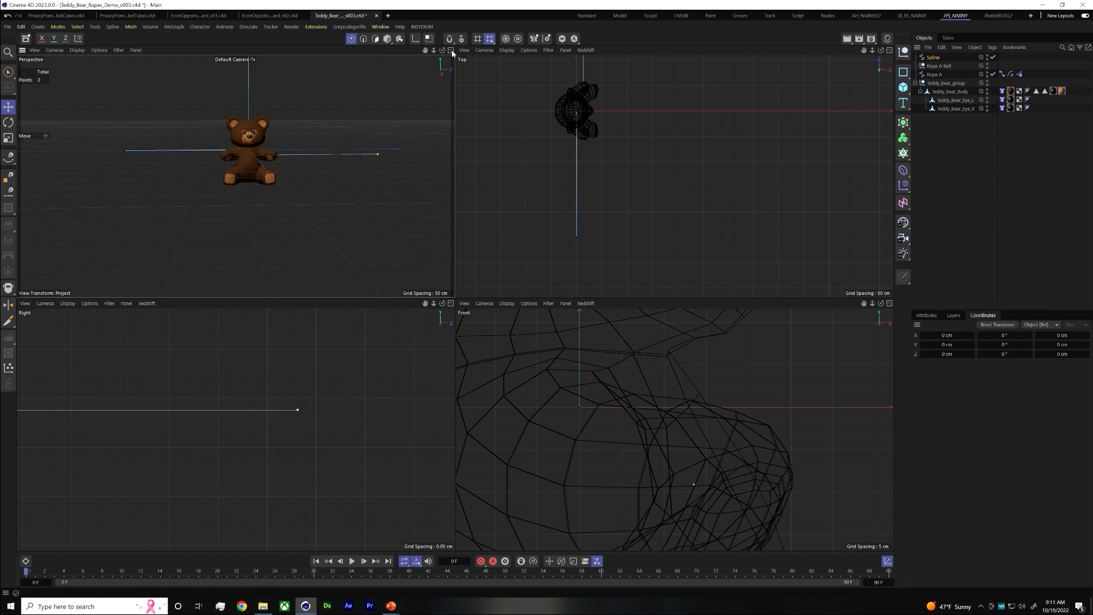
Move the whole new spline so it starts at the bear's free hand, at about X 15, Y -9 and Z -58 cm
{"action": "left_click", "coordinate": [387, 39]}
{"action": "left_click_drag", "start_coordinate": [577, 68], "coordinate": [576, 98]}
{"action": "scroll", "coordinate": [582, 132], "scroll_direction": "up", "scroll_amount": 5}
{"action": "mouse_move", "coordinate": [592, 155]}
{"action": "left_mouse_down"}
{"action": "mouse_move", "coordinate": [629, 154]}
{"action": "mouse_move", "coordinate": [608, 151]}
{"action": "left_mouse_up"}
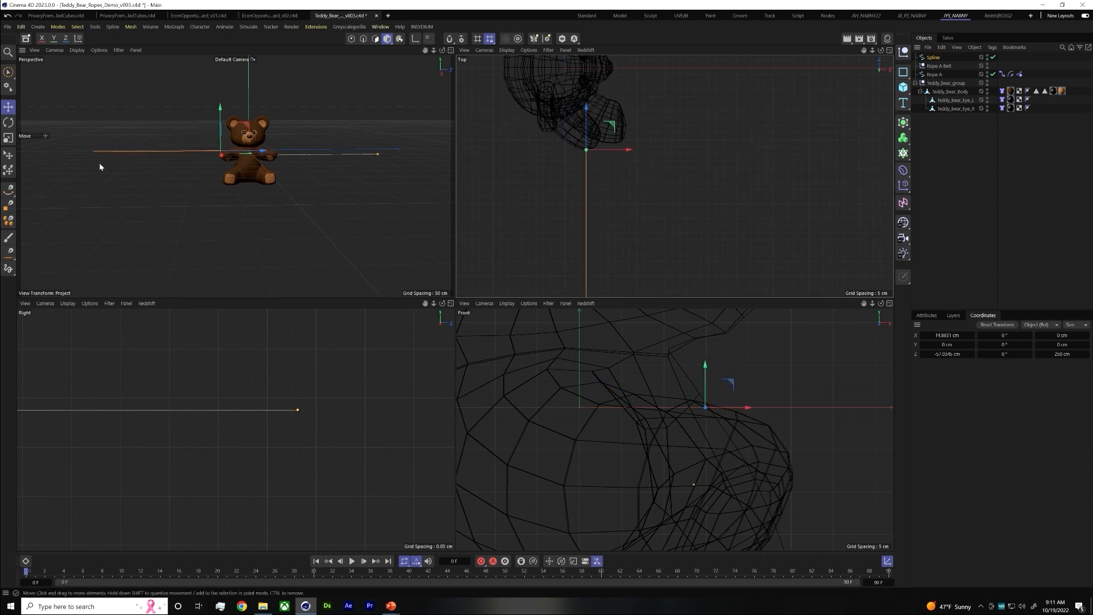
{"action": "scroll", "coordinate": [311, 371], "scroll_direction": "down", "scroll_amount": 6}
{"action": "middle_click_drag", "start_coordinate": [228, 394], "coordinate": [387, 349], "text": "alt"}
{"action": "right_click_drag", "start_coordinate": [337, 361], "coordinate": [195, 386], "text": "alt"}
{"action": "middle_click_drag", "start_coordinate": [168, 380], "coordinate": [401, 364], "text": "alt"}
{"action": "right_click_drag", "start_coordinate": [366, 368], "coordinate": [299, 340], "text": "alt"}
{"action": "left_click_drag", "start_coordinate": [321, 317], "coordinate": [328, 354]}
{"action": "scroll", "coordinate": [322, 375], "scroll_direction": "up", "scroll_amount": 5}
{"action": "scroll", "coordinate": [322, 370], "scroll_direction": "up", "scroll_amount": 3}
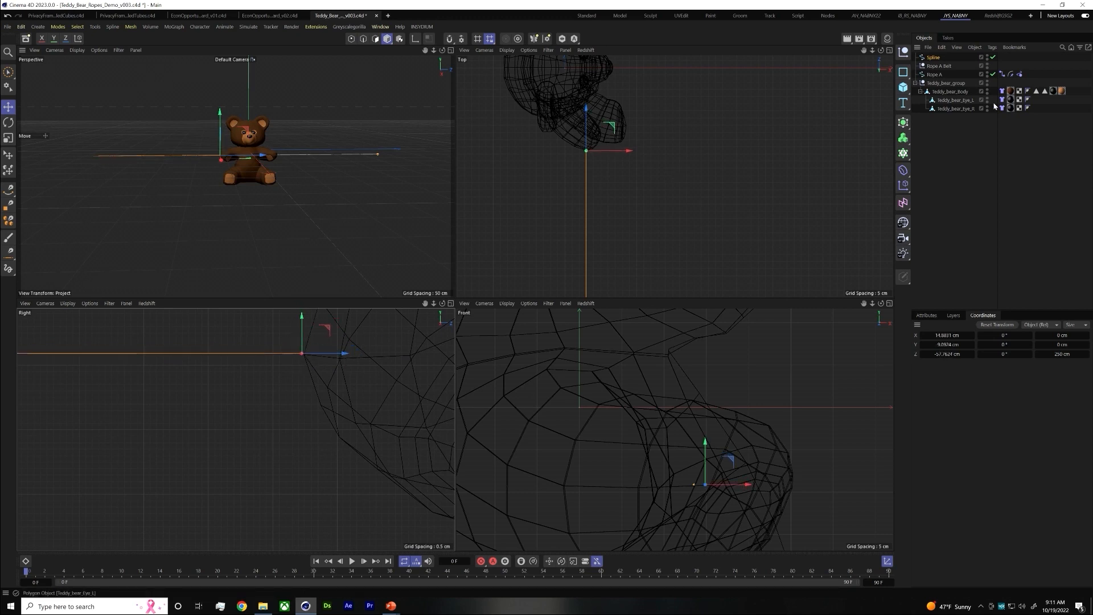
Move the new spline's outer end point along Z toward the bear, to about -216 cm
{"action": "left_click", "coordinate": [965, 177]}
{"action": "left_click", "coordinate": [936, 59]}
{"action": "left_click", "coordinate": [351, 40]}
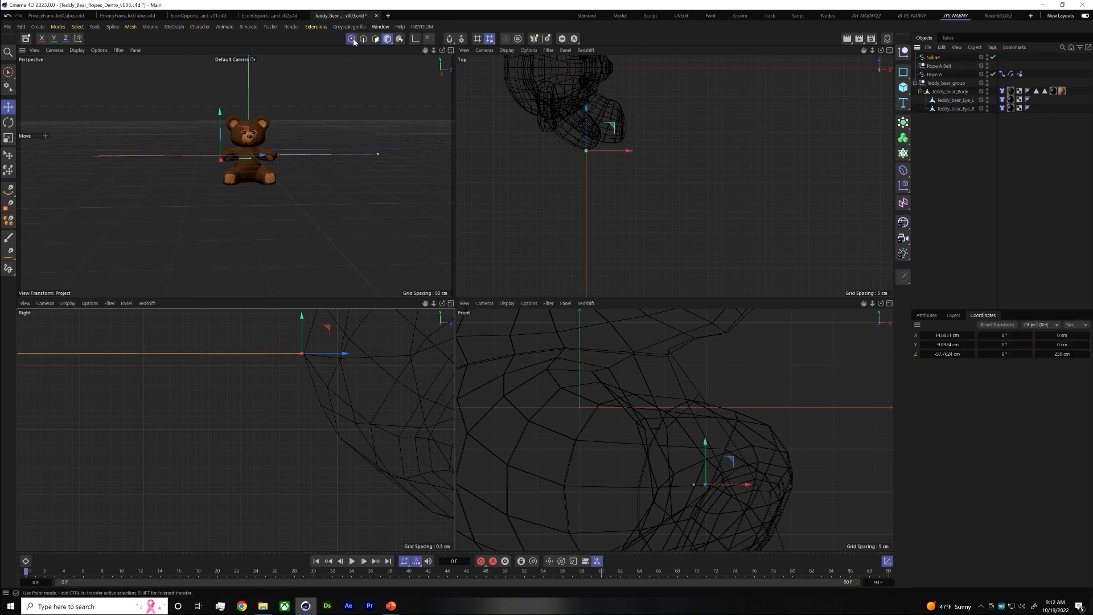
{"action": "left_click_drag", "start_coordinate": [91, 158], "coordinate": [153, 159]}
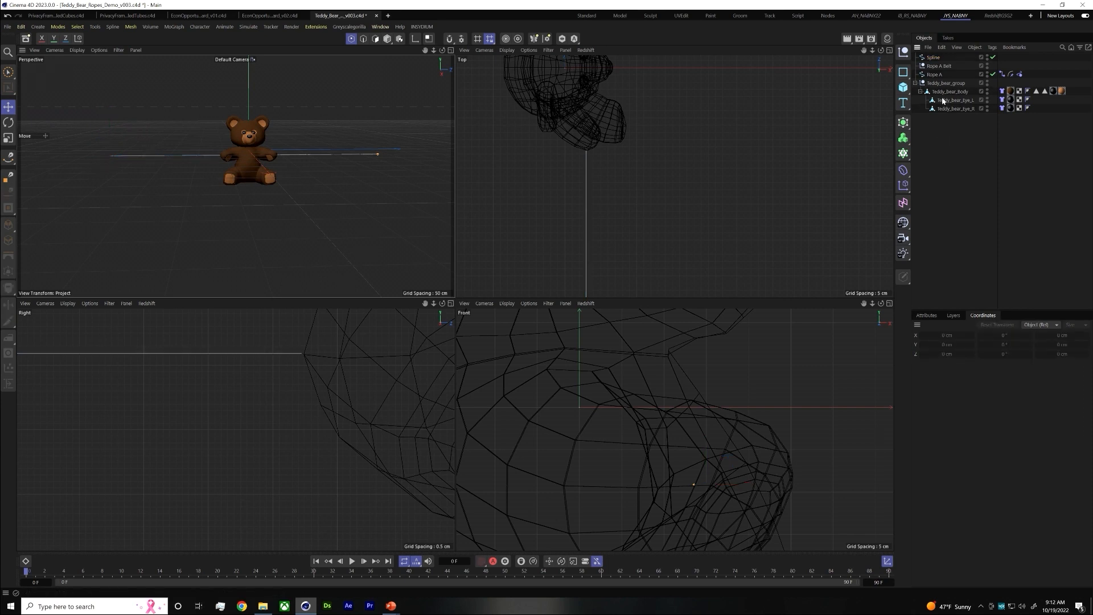
Add a null named Rope B Belt and rename the new spline as Rope B
{"action": "left_click", "coordinate": [904, 72]}
{"action": "double_click", "coordinate": [932, 58]}
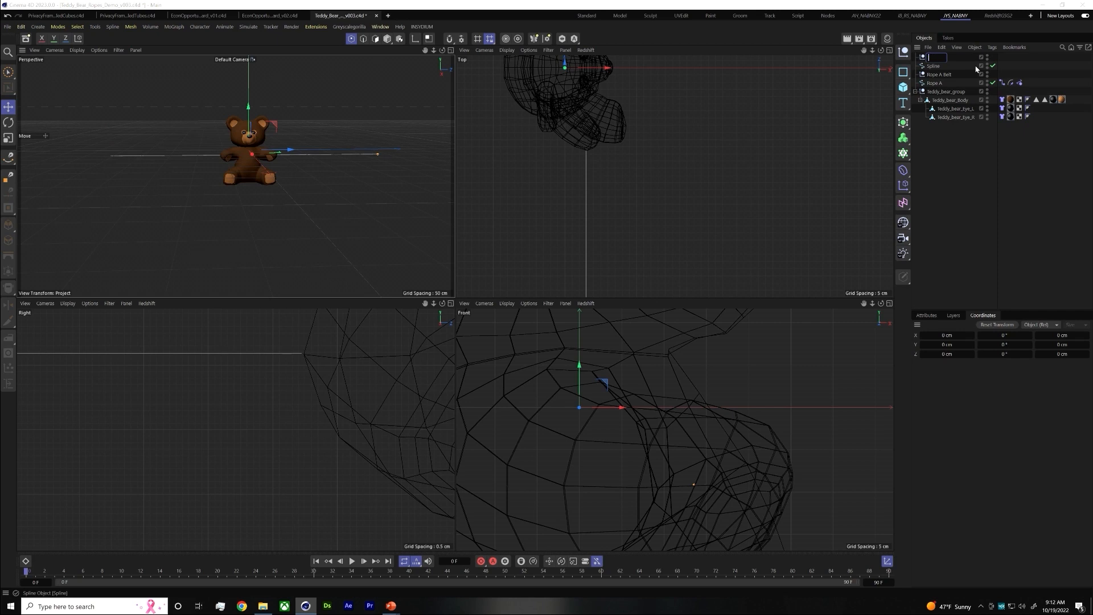
{"action": "type", "text": "Rope B Belt"}
{"action": "key", "text": "Tab"}
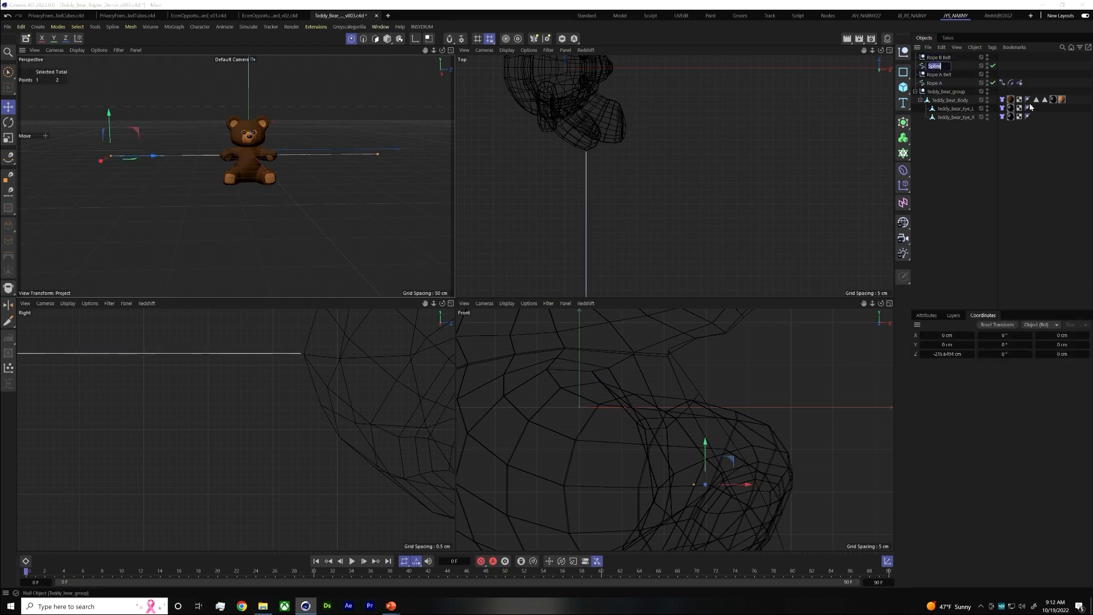
{"action": "type", "text": "Rope B"}
{"action": "key", "text": "Return"}
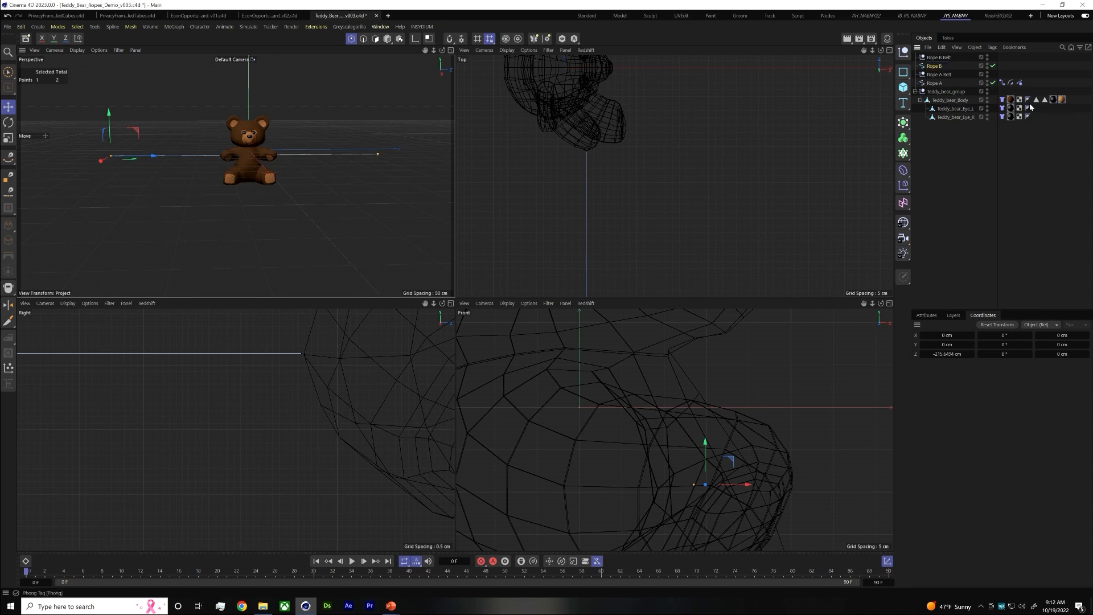
Add Rope and Rope Belt tags to the Rope B spline, using the Rope B Belt null as the belt's object
{"action": "right_click", "coordinate": [934, 65]}
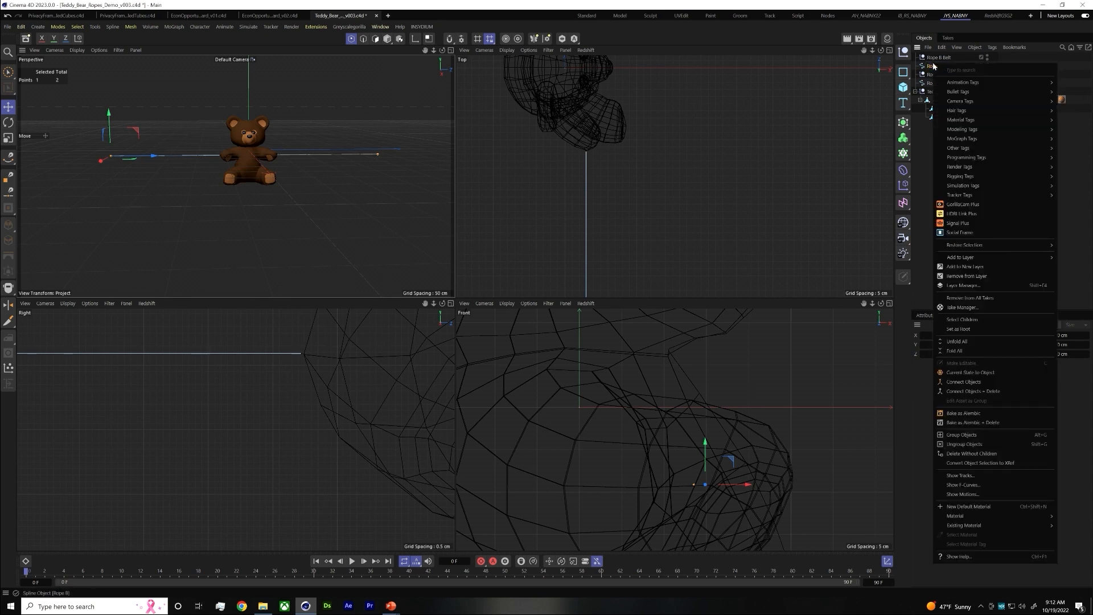
{"action": "mouse_move", "coordinate": [968, 185]}
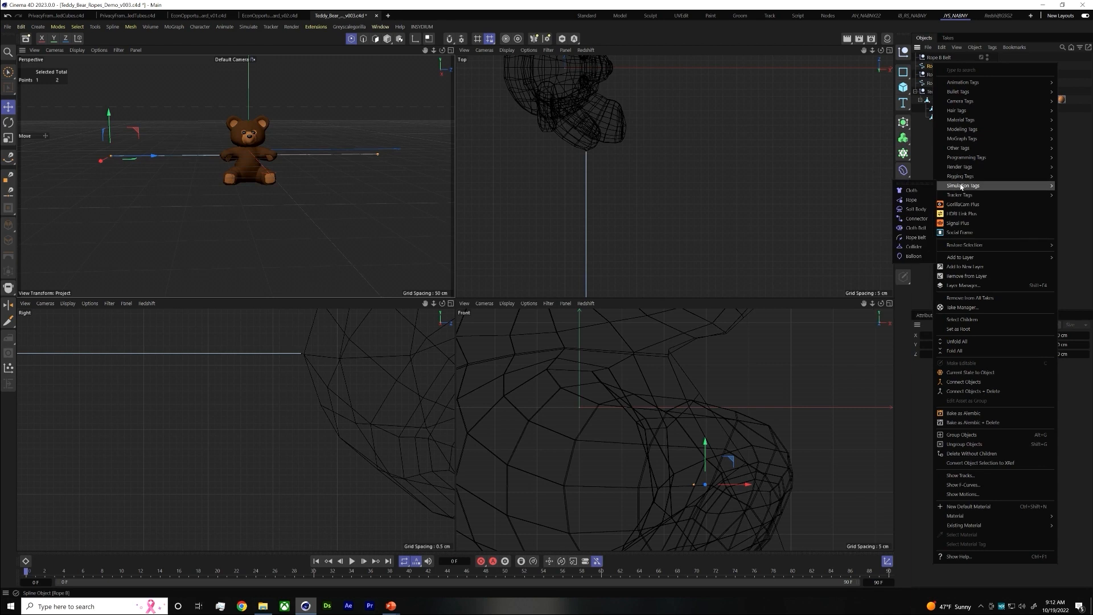
{"action": "left_click", "coordinate": [911, 199]}
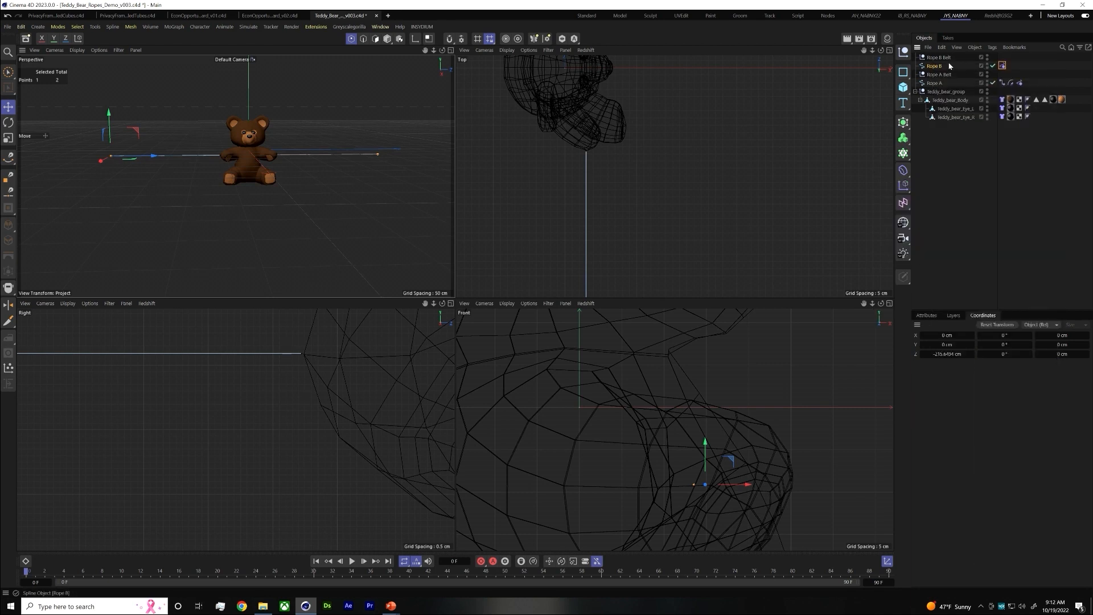
{"action": "right_click", "coordinate": [930, 67]}
{"action": "mouse_move", "coordinate": [954, 191]}
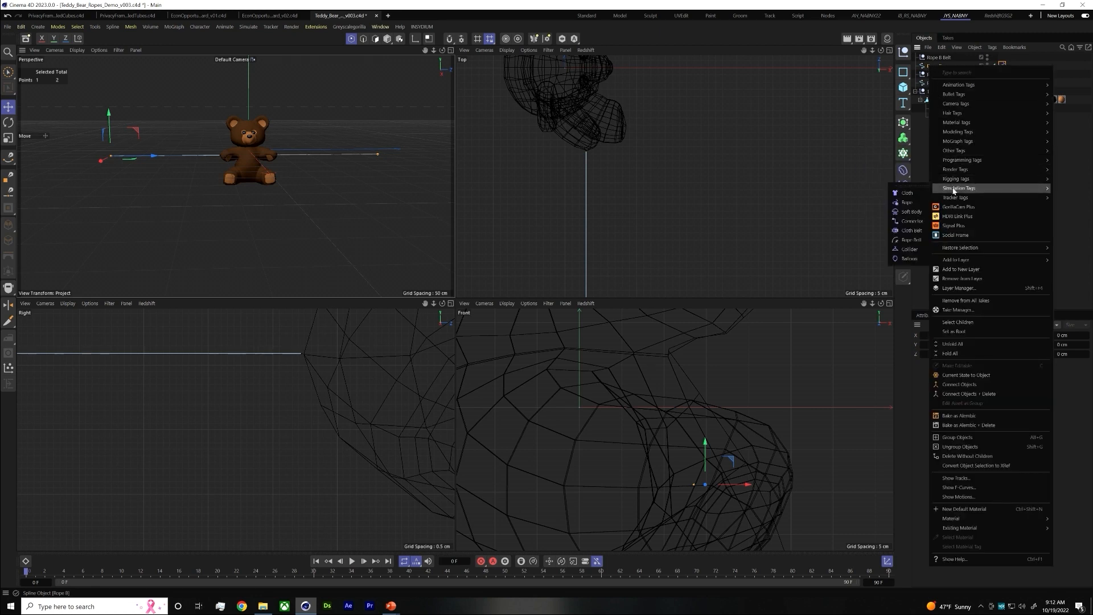
{"action": "left_click", "coordinate": [911, 240]}
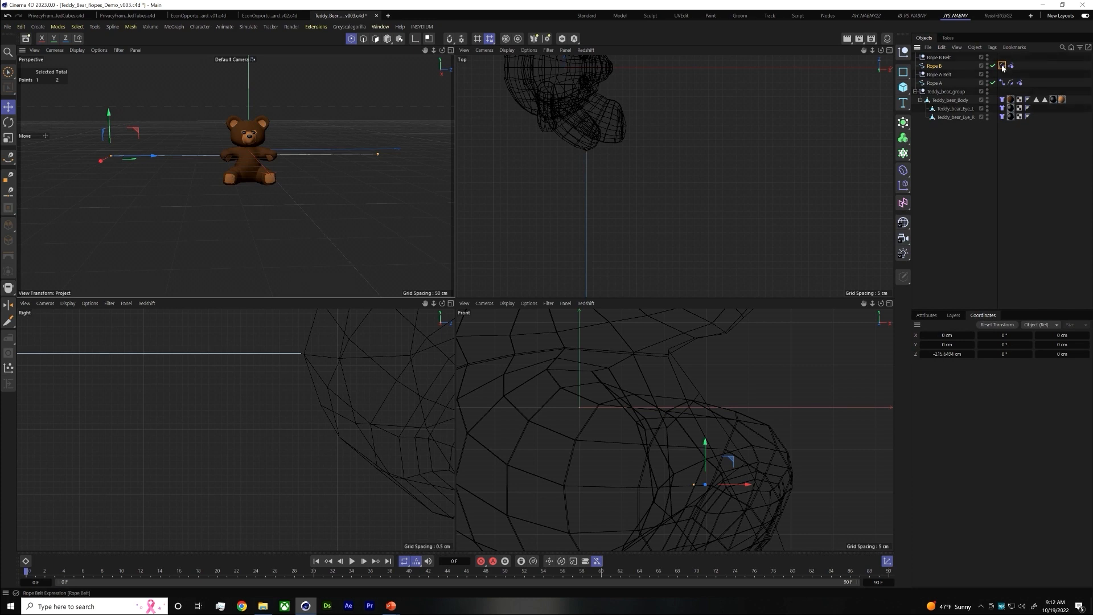
{"action": "left_click", "coordinate": [928, 316]}
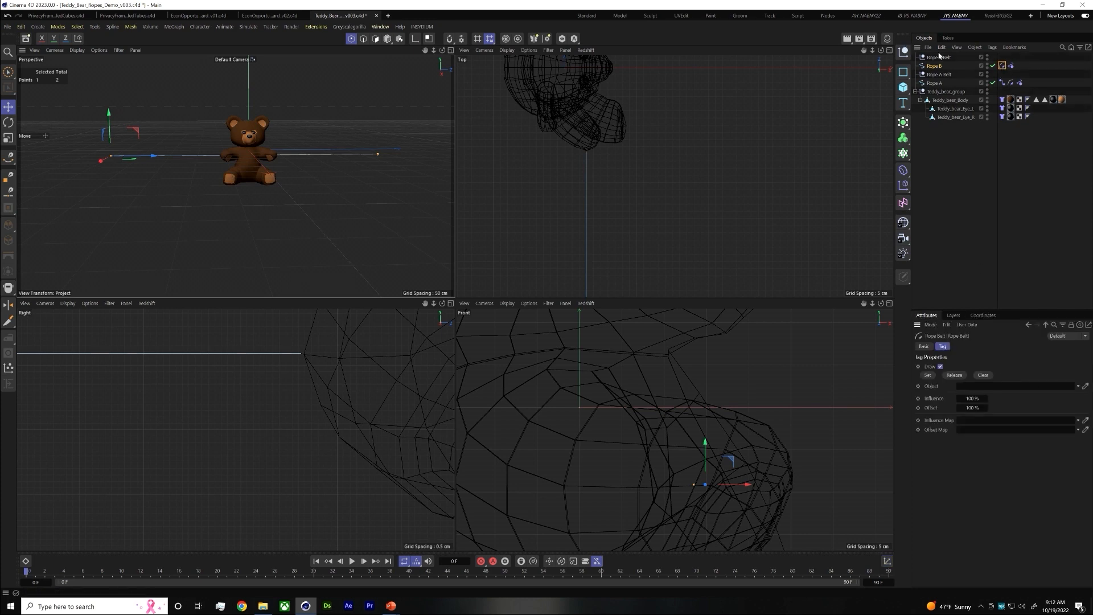
{"action": "left_click_drag", "start_coordinate": [939, 57], "coordinate": [984, 392]}
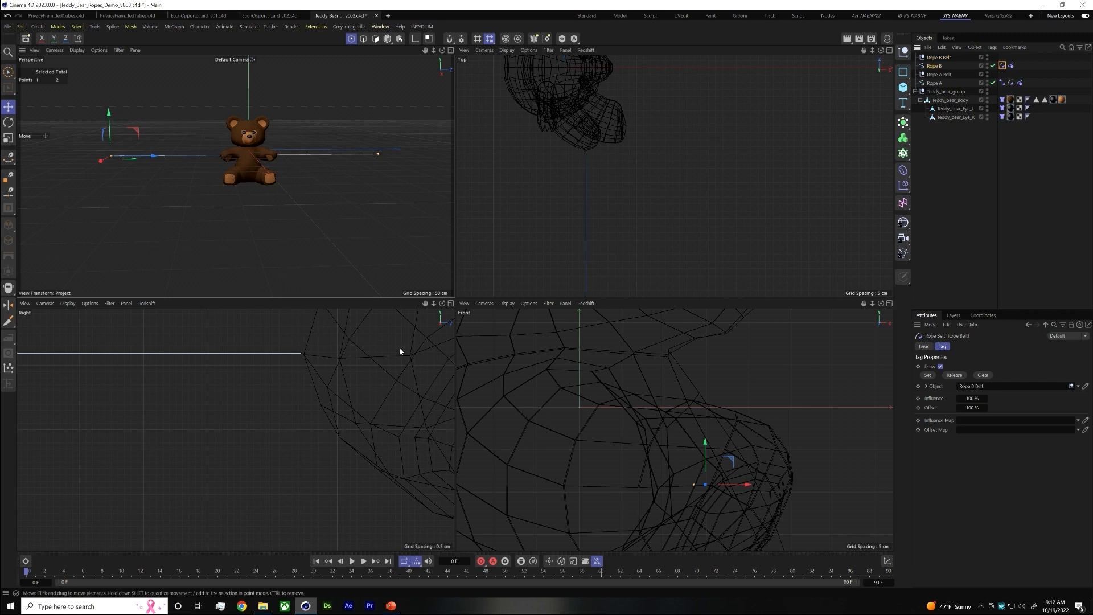
Reorder the tags on Rope B so that the Rope tag comes before the Rope Belt tag
{"action": "scroll", "coordinate": [227, 373], "scroll_direction": "down", "scroll_amount": 3}
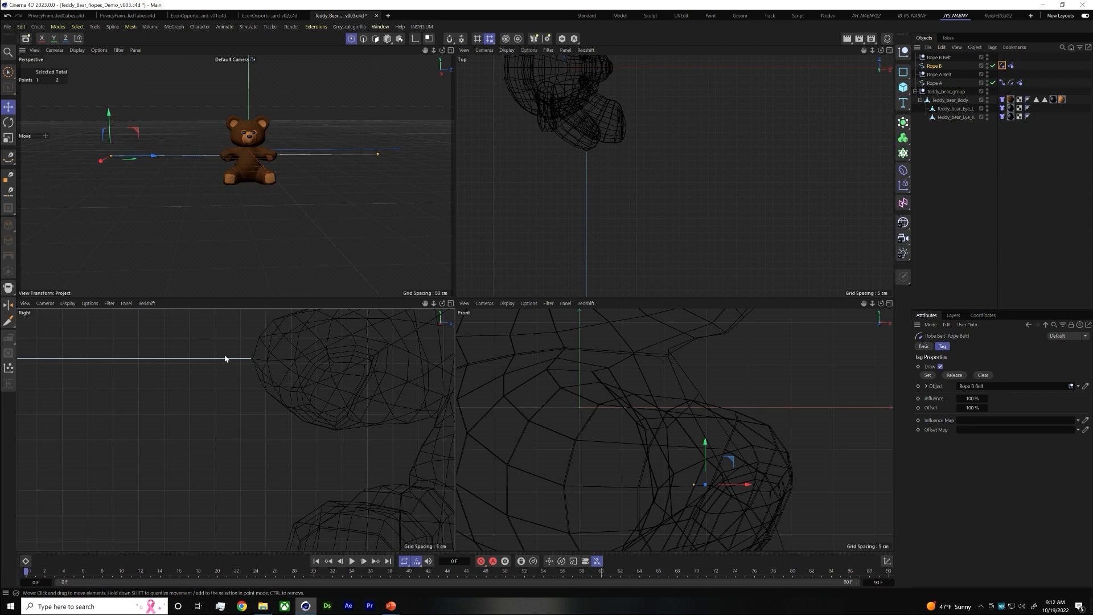
{"action": "scroll", "coordinate": [225, 358], "scroll_direction": "down", "scroll_amount": 1}
{"action": "scroll", "coordinate": [166, 385], "scroll_direction": "down", "scroll_amount": 2}
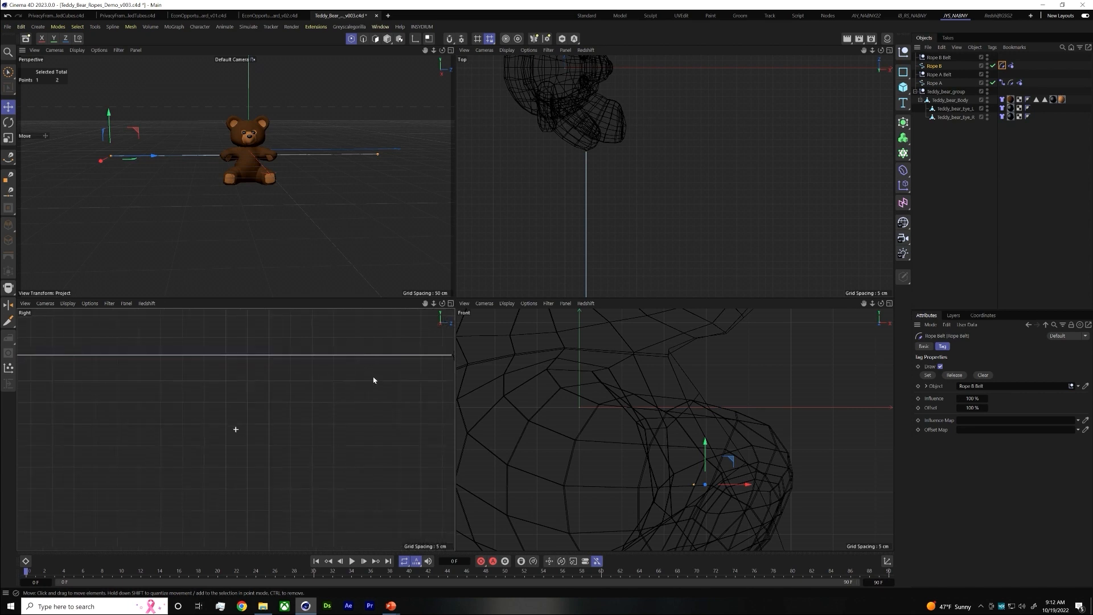
{"action": "scroll", "coordinate": [145, 371], "scroll_direction": "down", "scroll_amount": 2}
{"action": "middle_click_drag", "start_coordinate": [157, 370], "coordinate": [193, 367], "text": "alt"}
{"action": "right_click_drag", "start_coordinate": [200, 366], "coordinate": [378, 342], "text": "alt"}
{"action": "middle_click_drag", "start_coordinate": [309, 397], "coordinate": [299, 363], "text": "alt"}
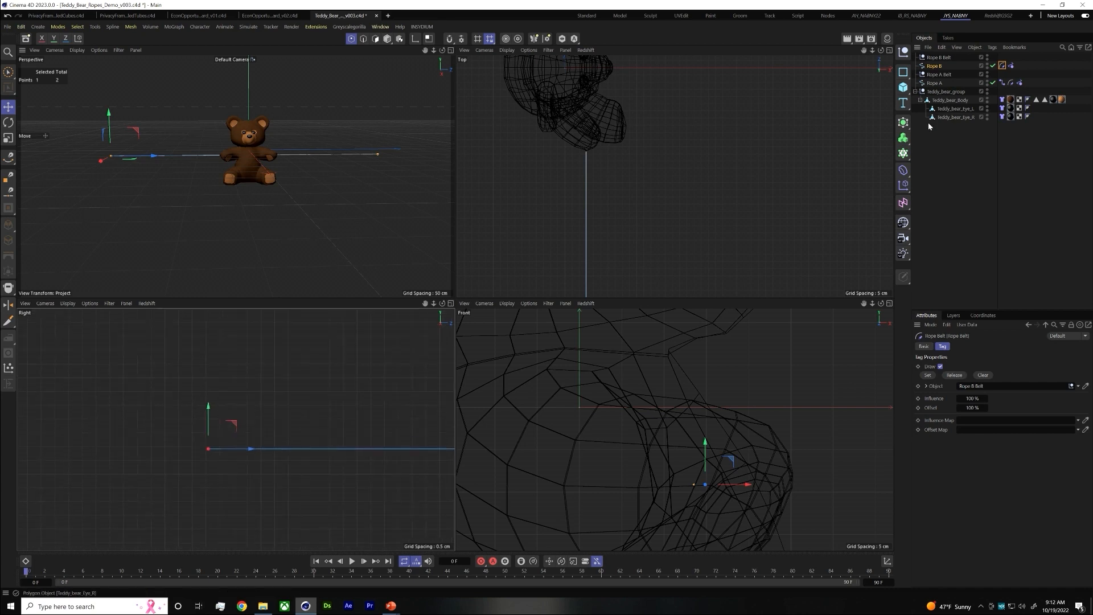
{"action": "left_click", "coordinate": [1011, 66]}
{"action": "left_click_drag", "start_coordinate": [1010, 67], "coordinate": [1001, 66]}
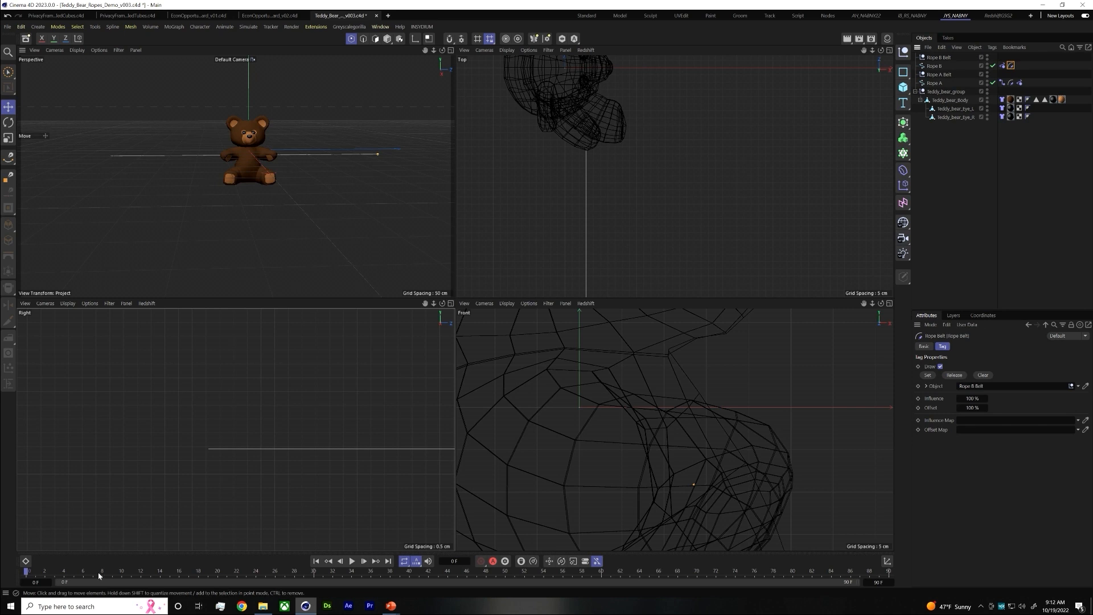
Select Rope B's outer end point, play the simulation to check how the bear hangs, and return to frame 0
{"action": "left_click", "coordinate": [306, 153]}
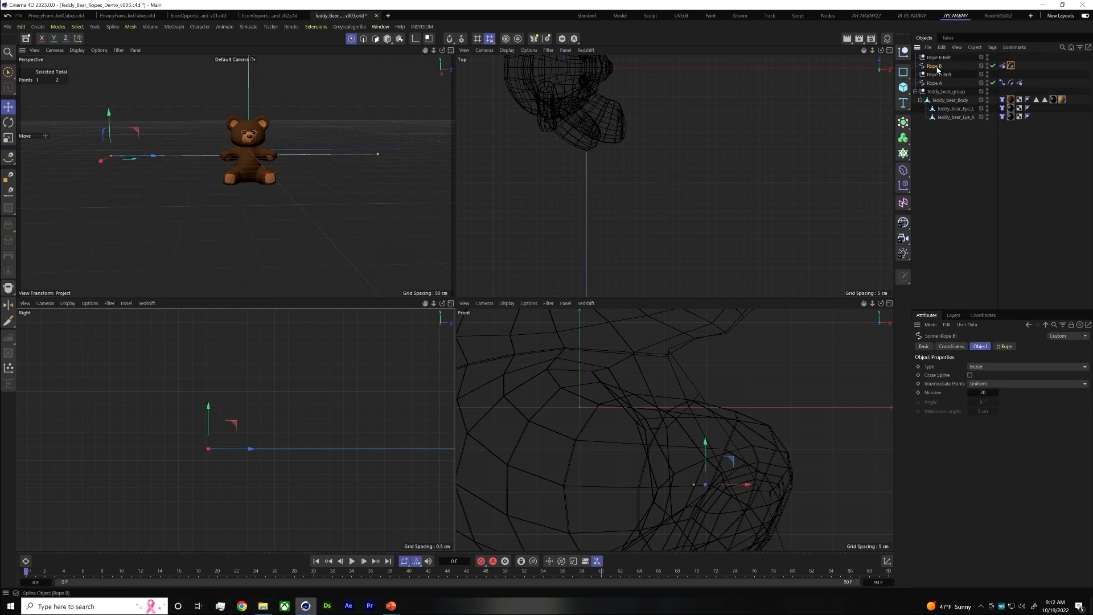
{"action": "left_click", "coordinate": [145, 199]}
{"action": "left_click", "coordinate": [113, 159]}
{"action": "scroll", "coordinate": [705, 483], "scroll_direction": "up", "scroll_amount": 3}
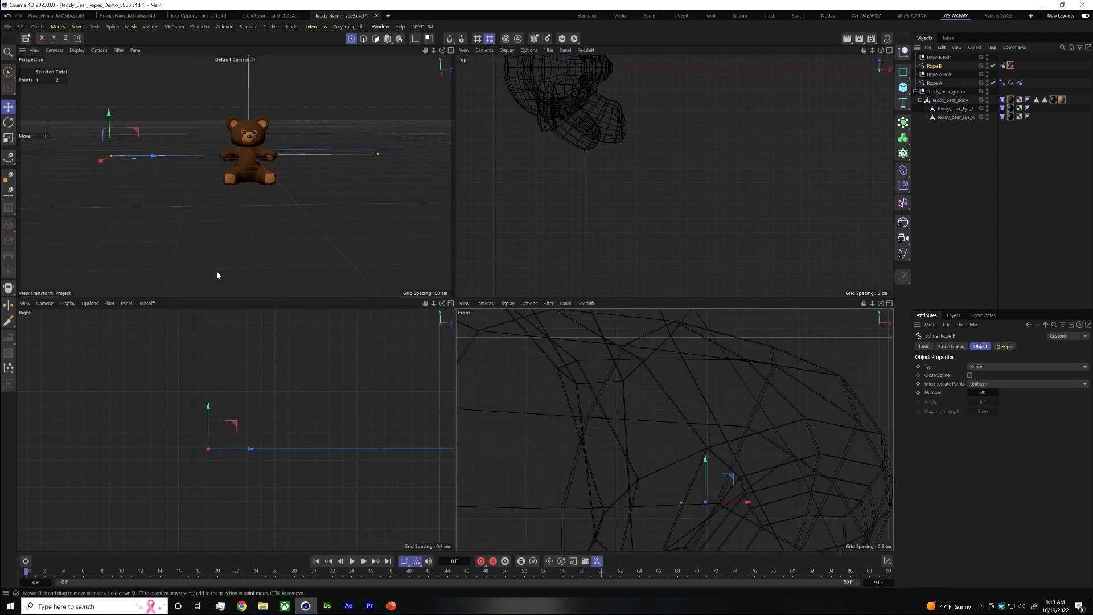
{"action": "left_click", "coordinate": [352, 561]}
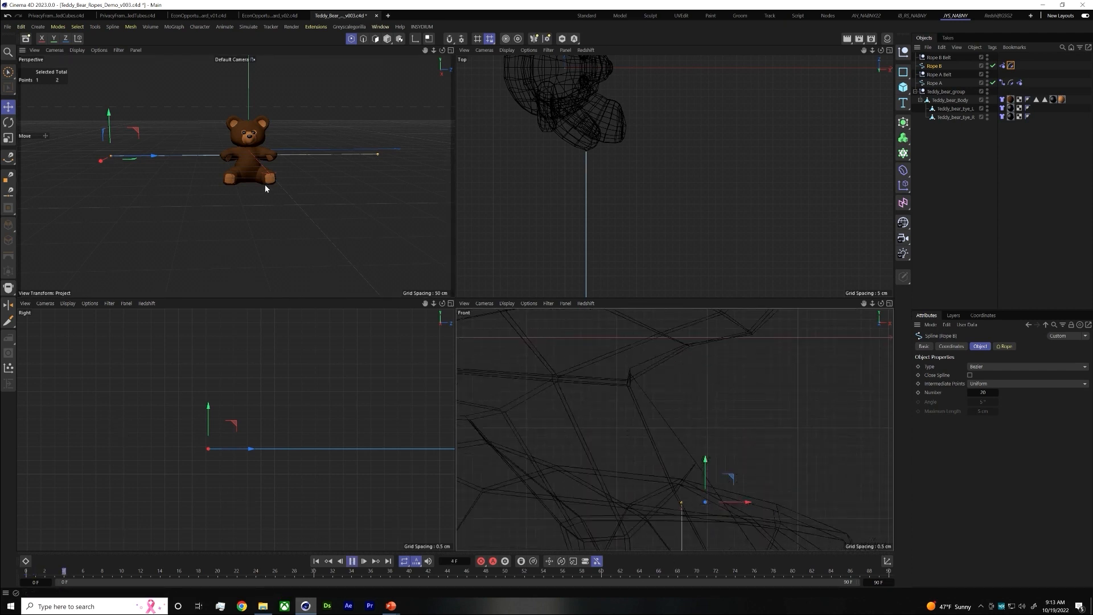
{"action": "left_click", "coordinate": [1047, 177]}
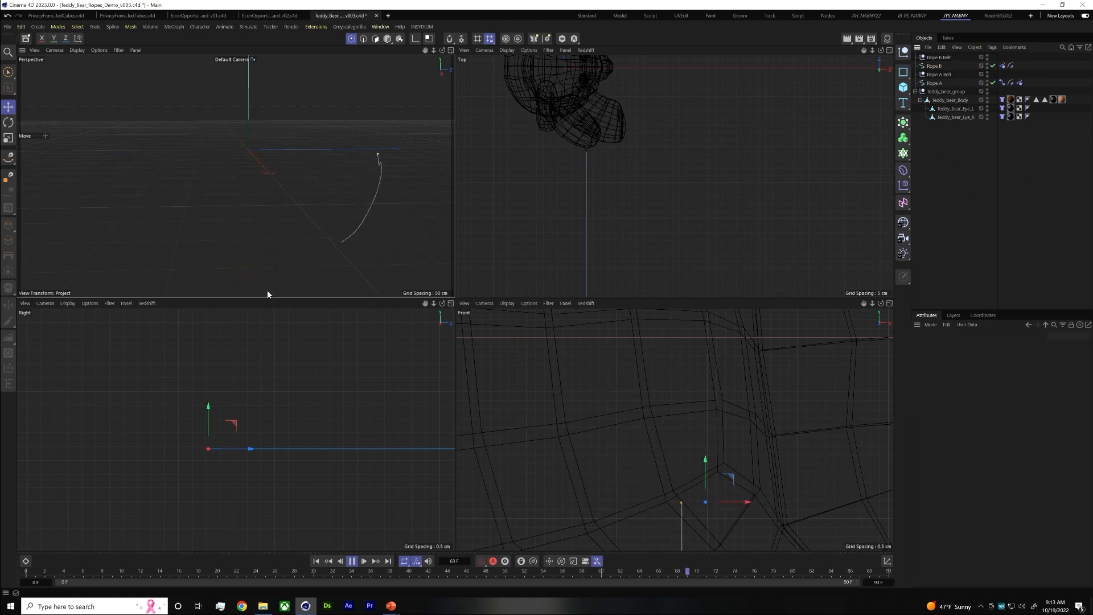
{"action": "left_click", "coordinate": [353, 561]}
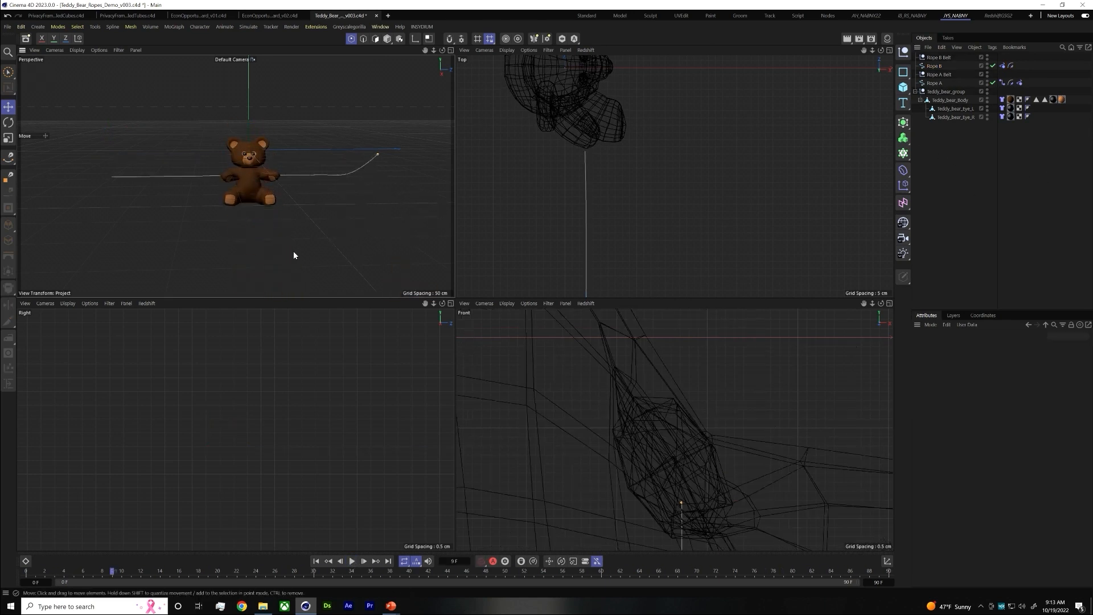
{"action": "left_click", "coordinate": [15, 573]}
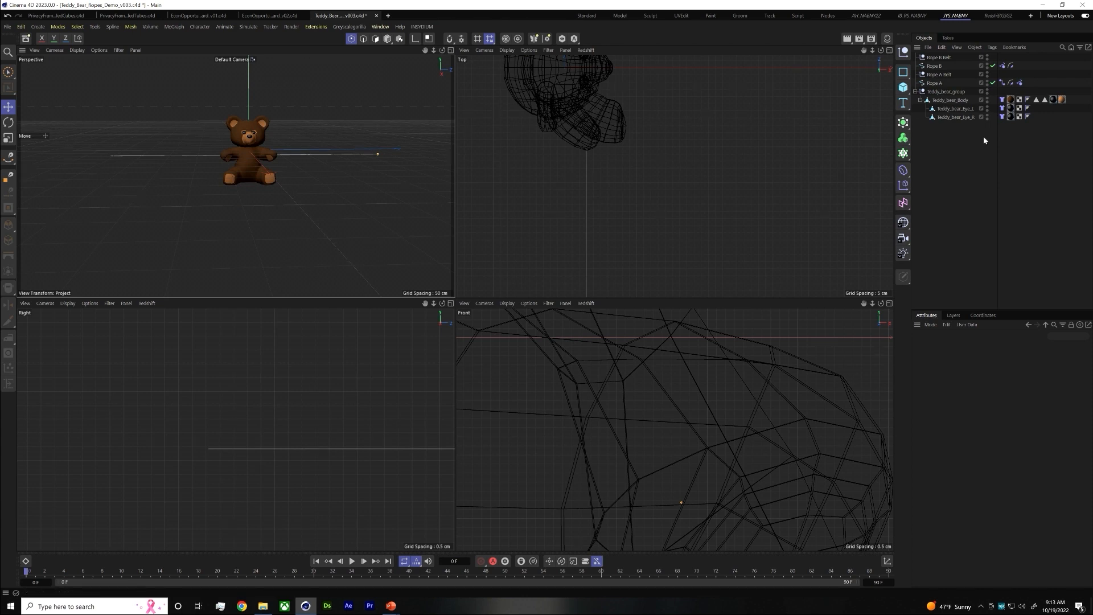
Delete the Rope Belt and Rope tags from Rope B
{"action": "left_click", "coordinate": [1012, 66]}
{"action": "key", "text": "Delete"}
{"action": "left_click", "coordinate": [1004, 65]}
{"action": "key", "text": "Delete"}
Give the Rope B spline a fresh Rope tag and return to point editing with its outer end point selected
{"action": "left_click", "coordinate": [940, 67]}
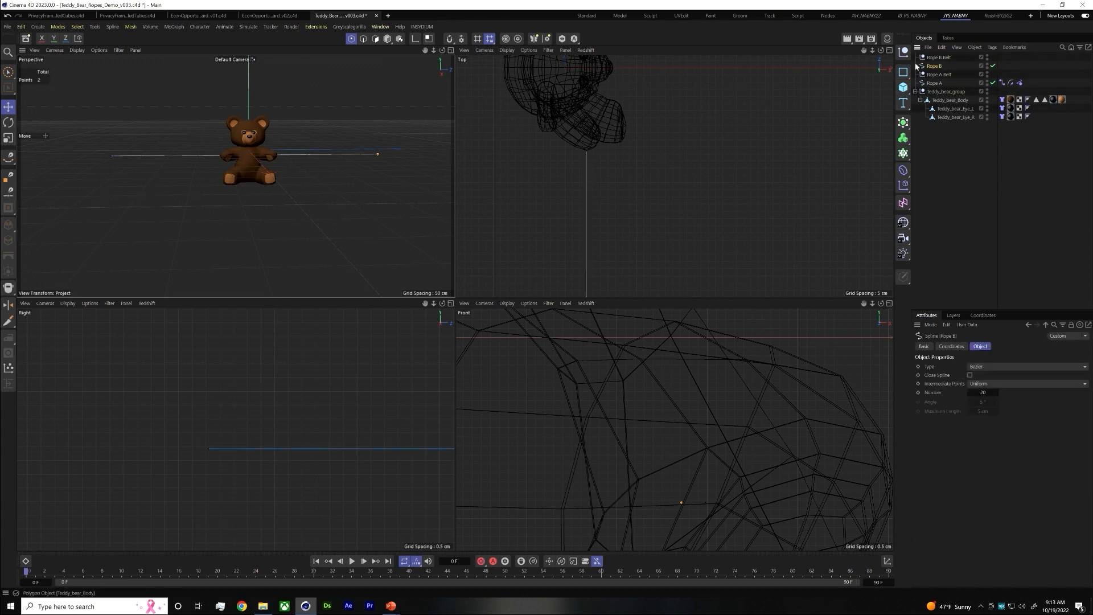
{"action": "left_click", "coordinate": [114, 156]}
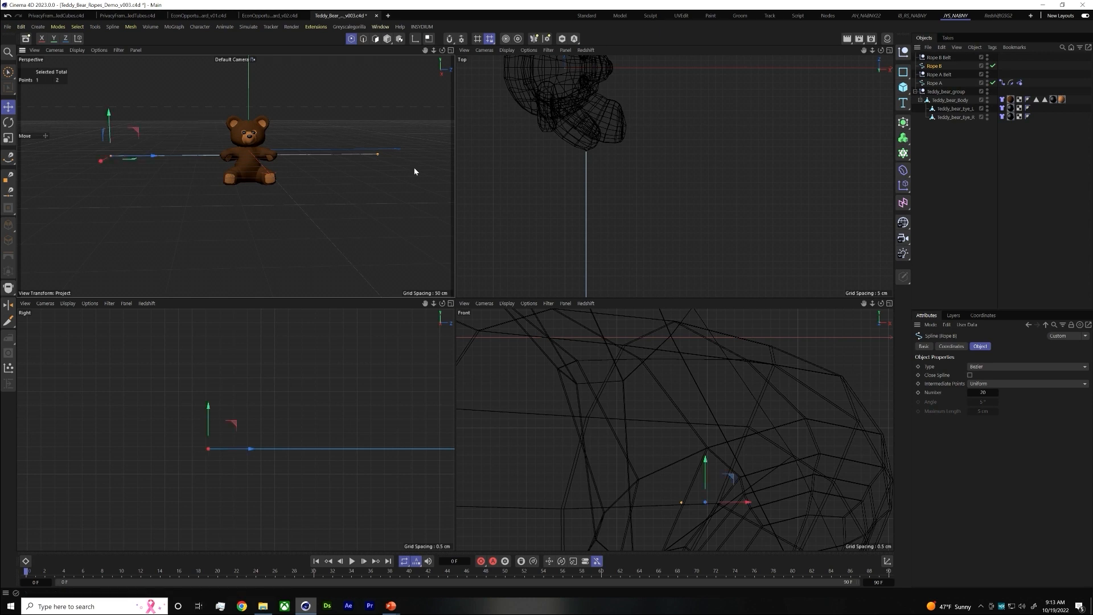
{"action": "right_click", "coordinate": [934, 68]}
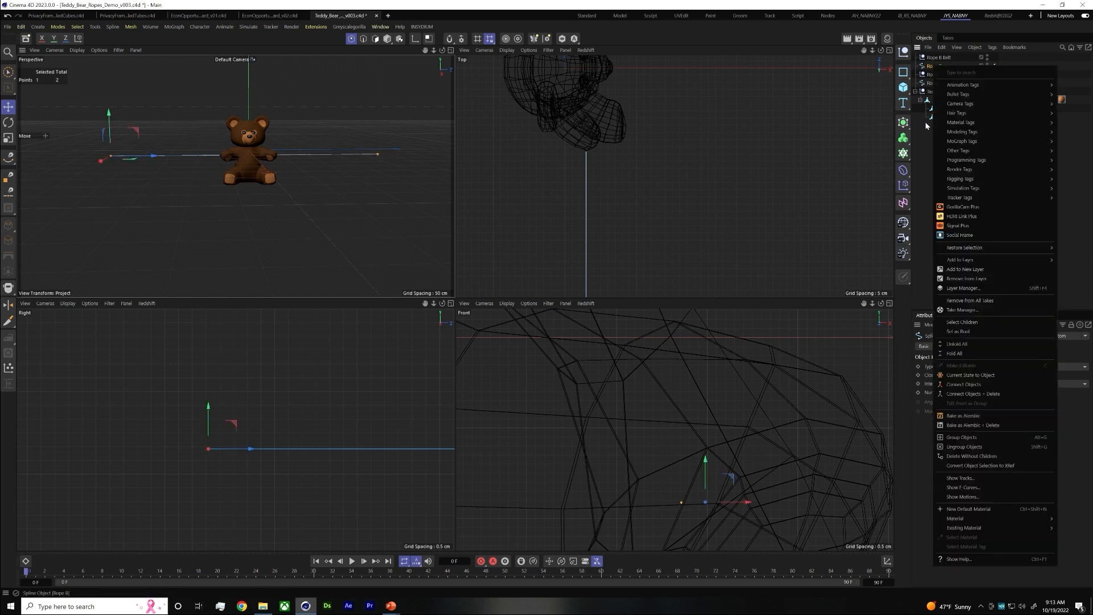
{"action": "left_click", "coordinate": [387, 38]}
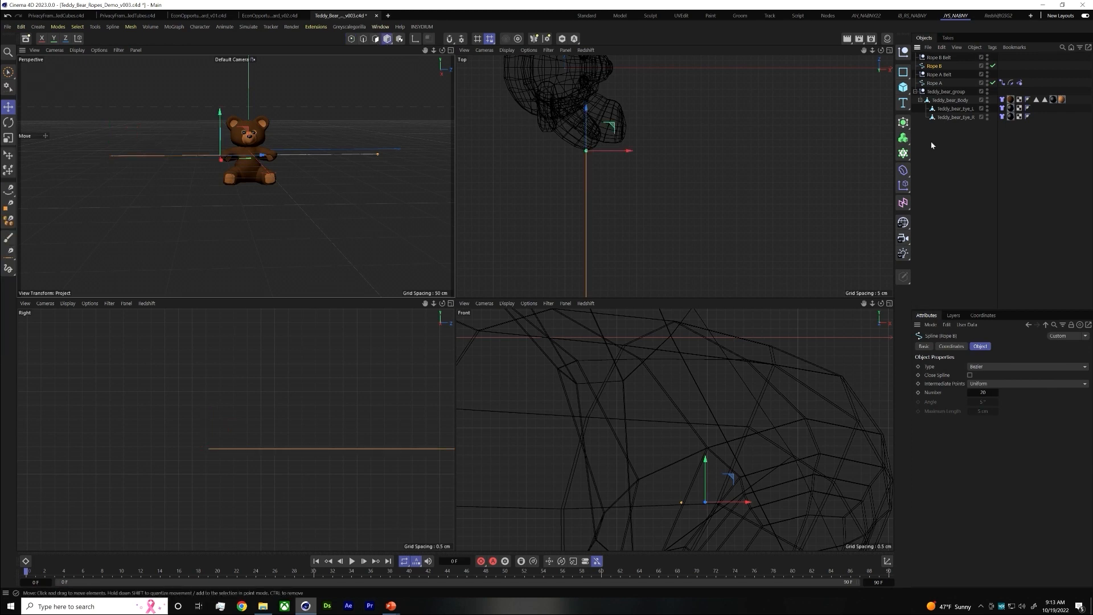
{"action": "right_click", "coordinate": [941, 71]}
{"action": "mouse_move", "coordinate": [976, 163]}
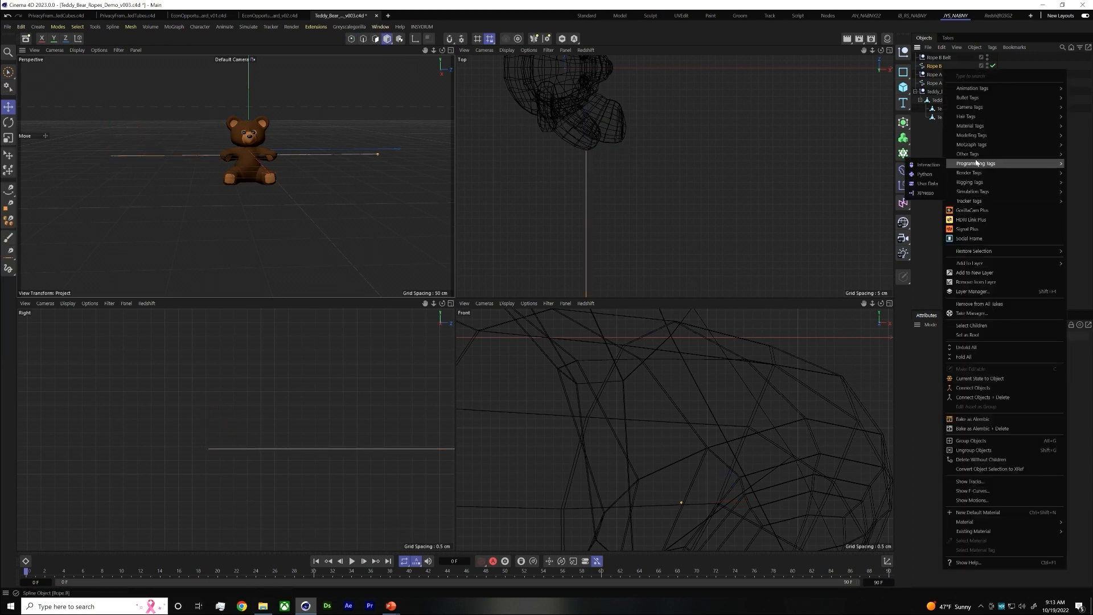
{"action": "mouse_move", "coordinate": [974, 193]}
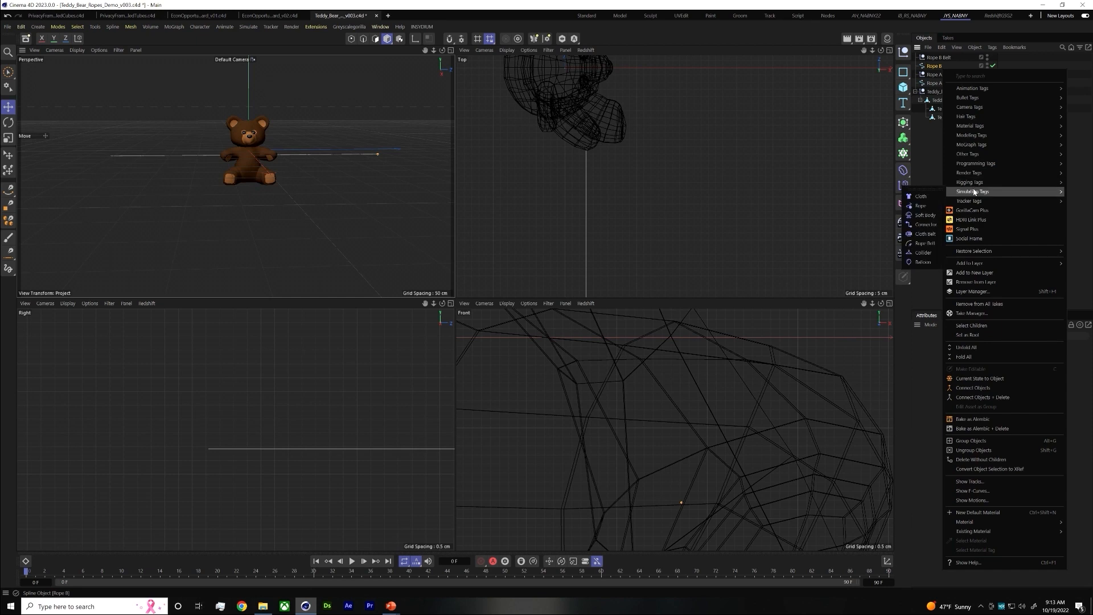
{"action": "left_click", "coordinate": [924, 206]}
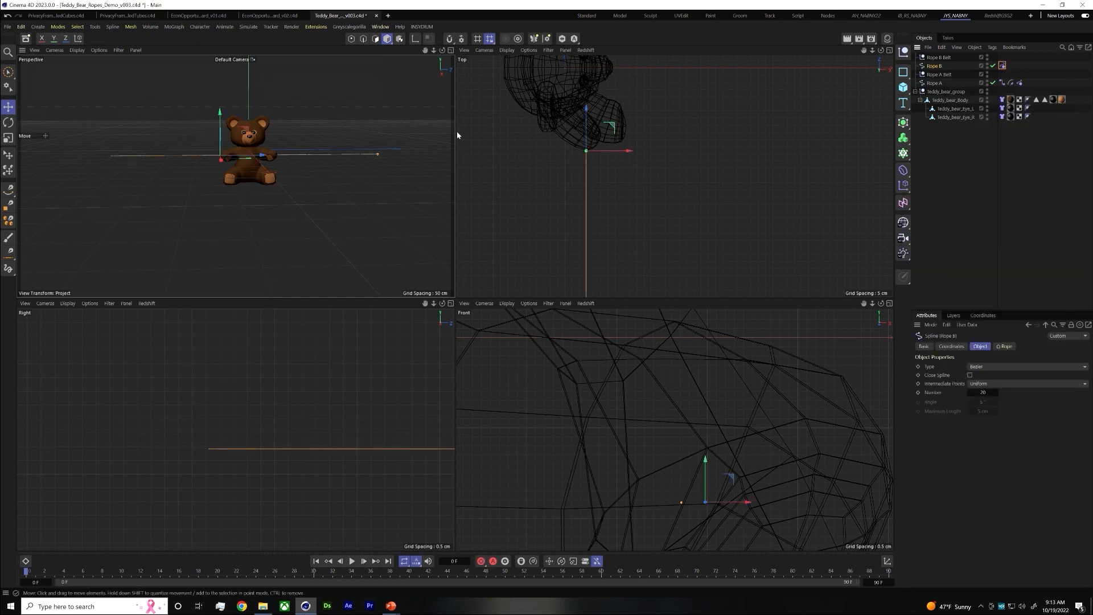
{"action": "left_click", "coordinate": [351, 38]}
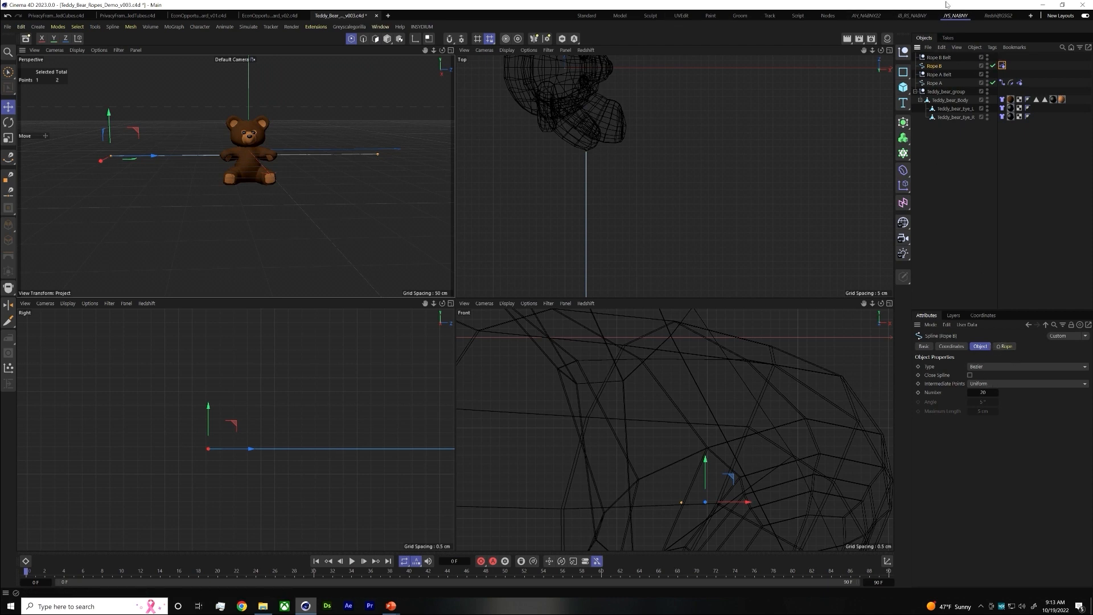
Move the Rope B Belt null to the outer end point of Rope B, matching its position along X, Z and height
{"action": "left_click", "coordinate": [939, 56]}
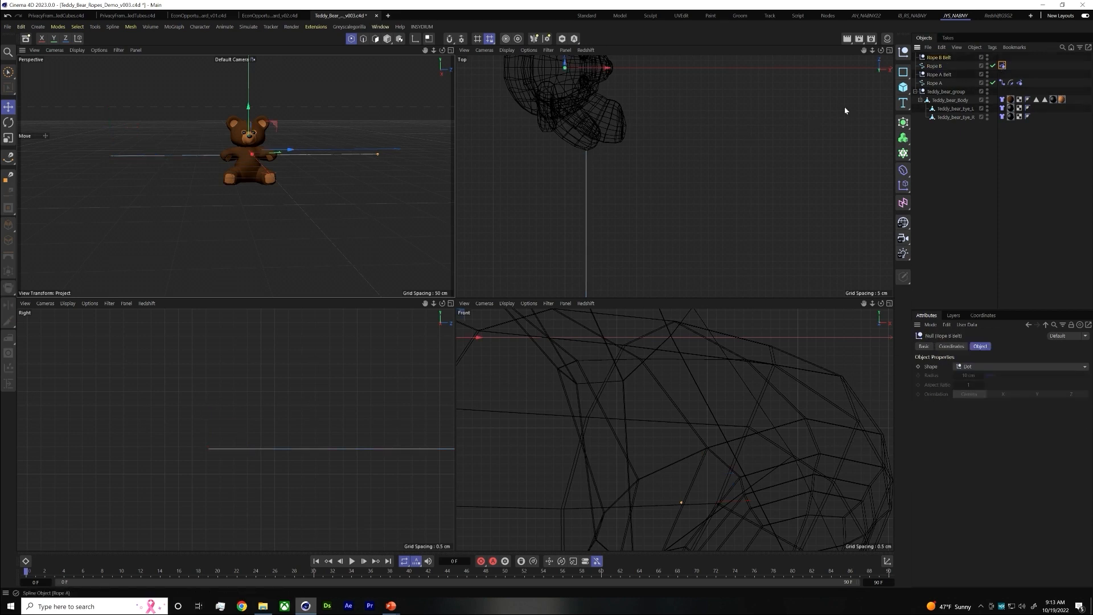
{"action": "scroll", "coordinate": [623, 236], "scroll_direction": "down", "scroll_amount": 3}
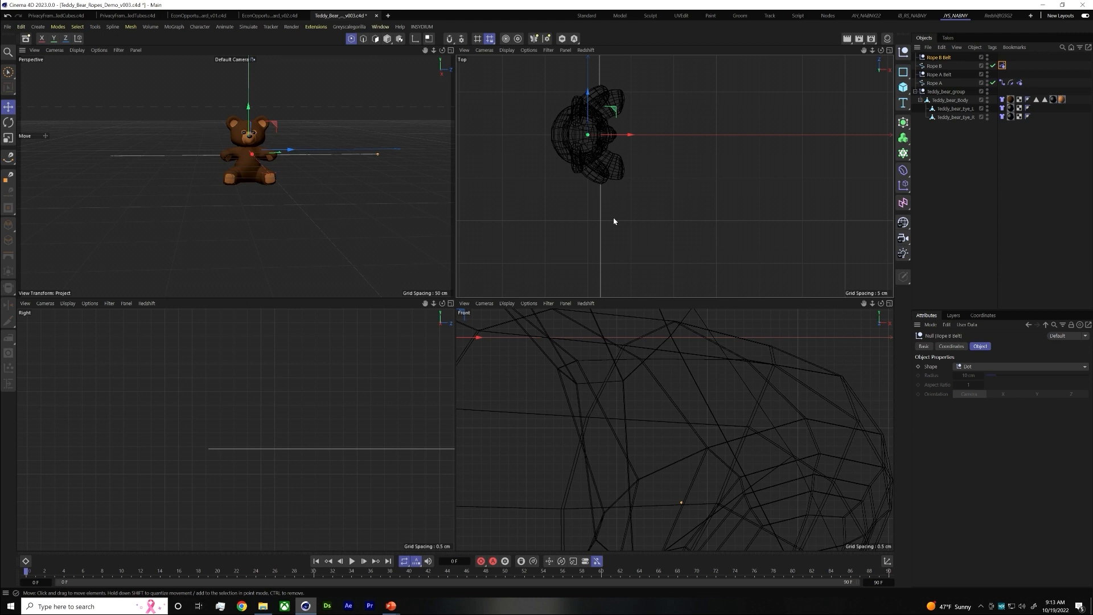
{"action": "scroll", "coordinate": [655, 187], "scroll_direction": "down", "scroll_amount": 5}
{"action": "left_click_drag", "start_coordinate": [655, 148], "coordinate": [629, 245]}
{"action": "scroll", "coordinate": [631, 239], "scroll_direction": "up", "scroll_amount": 5}
{"action": "scroll", "coordinate": [631, 230], "scroll_direction": "up", "scroll_amount": 5}
{"action": "left_click_drag", "start_coordinate": [670, 212], "coordinate": [663, 213]}
{"action": "left_click_drag", "start_coordinate": [627, 172], "coordinate": [627, 177]}
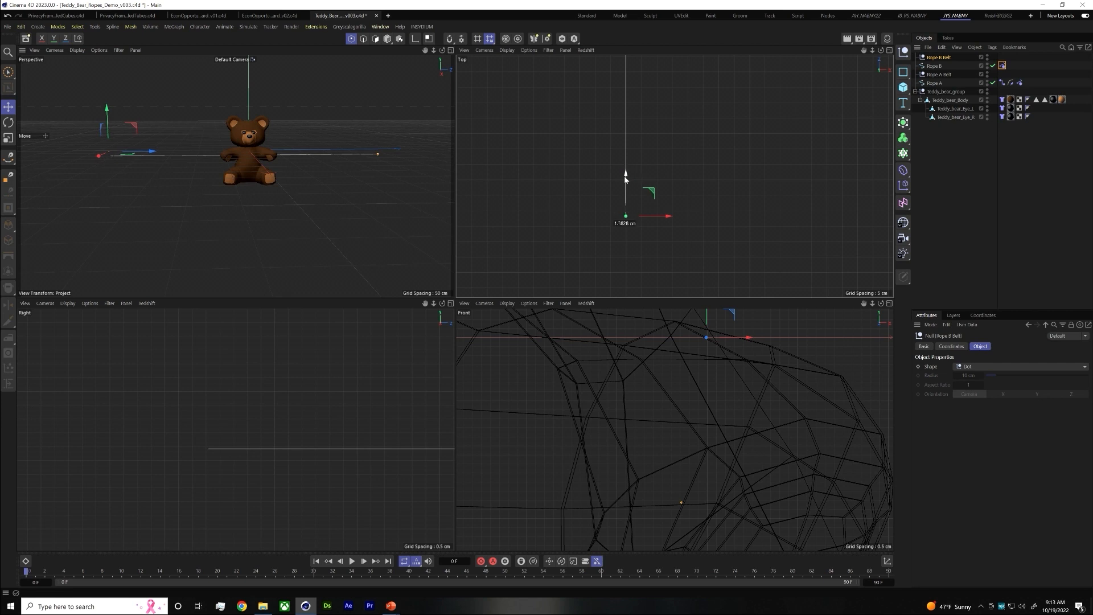
{"action": "scroll", "coordinate": [202, 422], "scroll_direction": "down", "scroll_amount": 2}
{"action": "scroll", "coordinate": [317, 425], "scroll_direction": "down", "scroll_amount": 4}
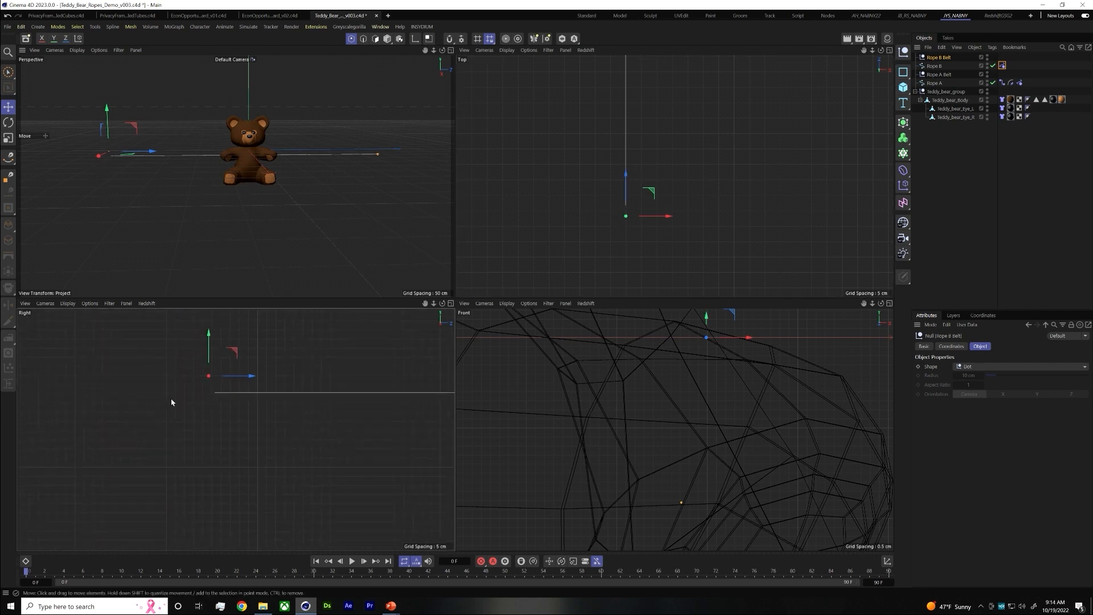
{"action": "left_click_drag", "start_coordinate": [214, 350], "coordinate": [242, 395]}
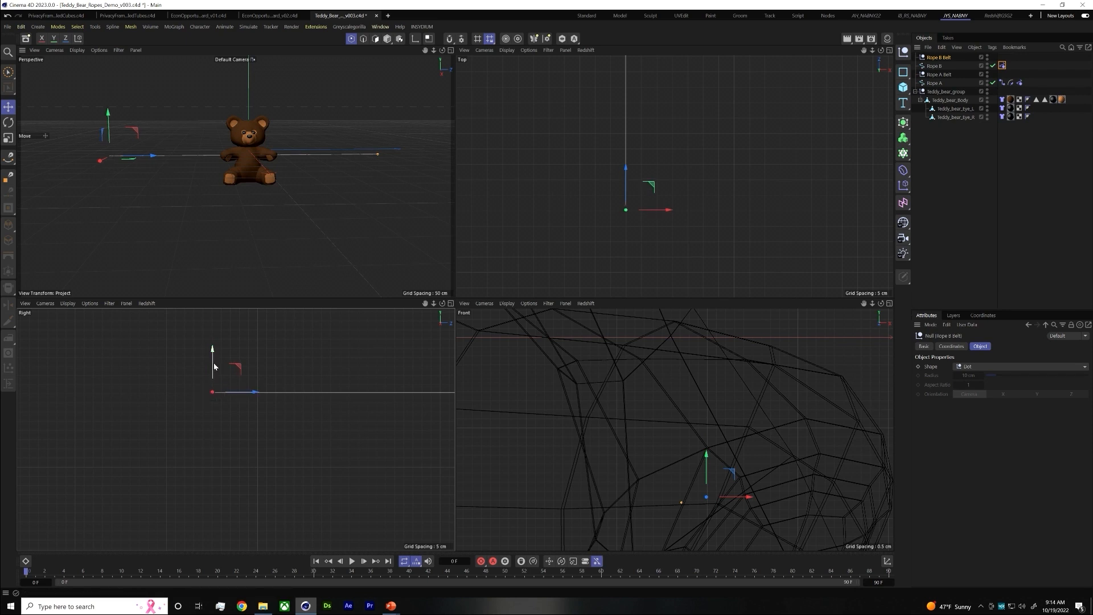
Add a Rope Belt tag to the Rope B spline with its outer end point selected
{"action": "left_click", "coordinate": [975, 174]}
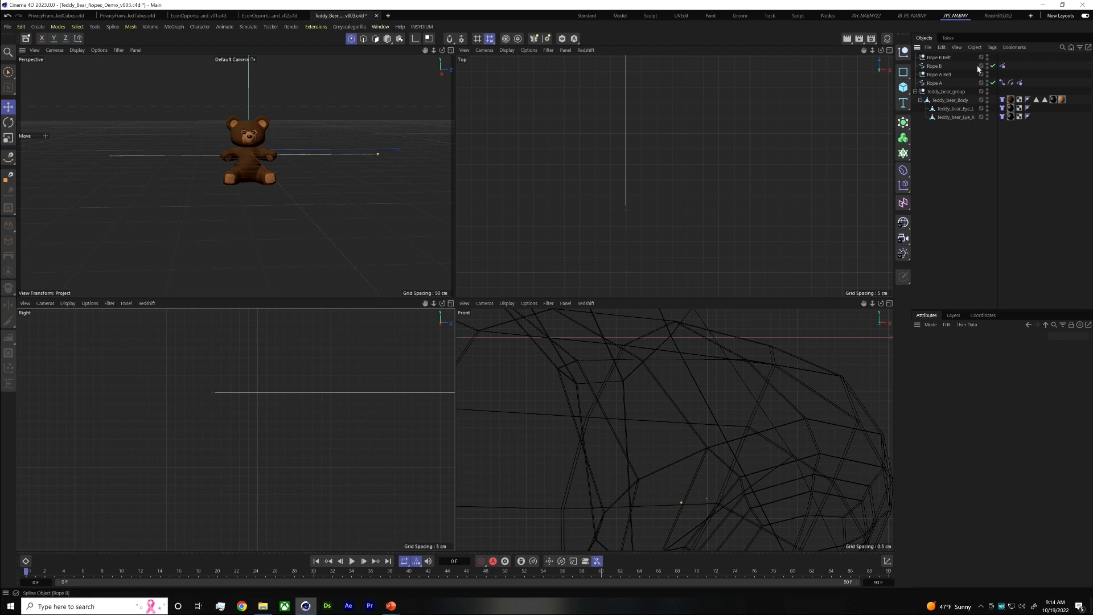
{"action": "left_click", "coordinate": [964, 66]}
{"action": "left_click", "coordinate": [1003, 66]}
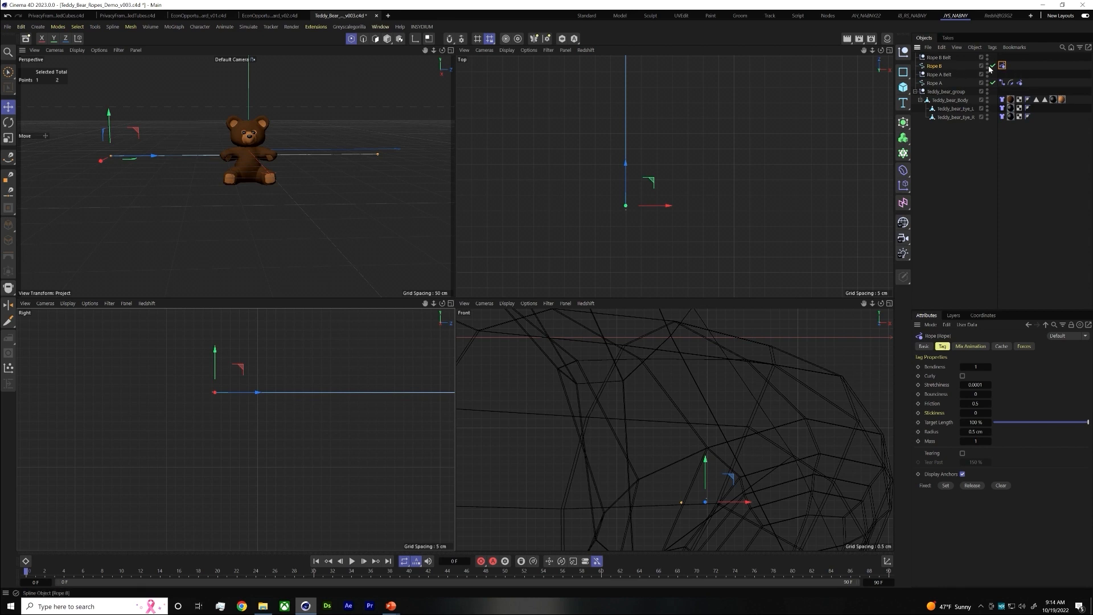
{"action": "right_click", "coordinate": [950, 73]}
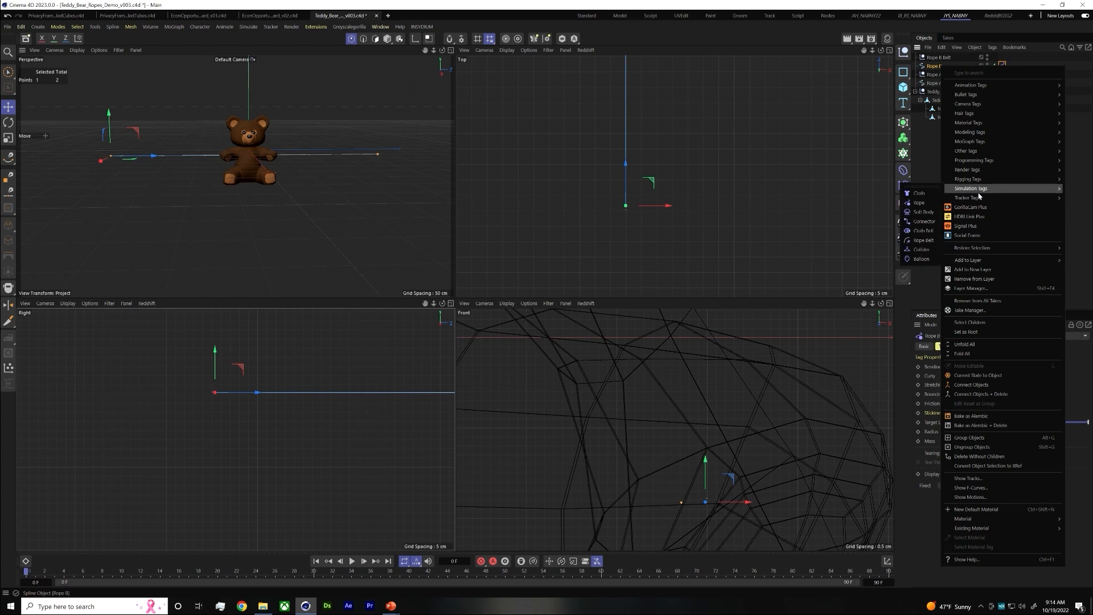
{"action": "mouse_move", "coordinate": [968, 188]}
{"action": "left_click", "coordinate": [919, 202]}
{"action": "right_click", "coordinate": [923, 69]}
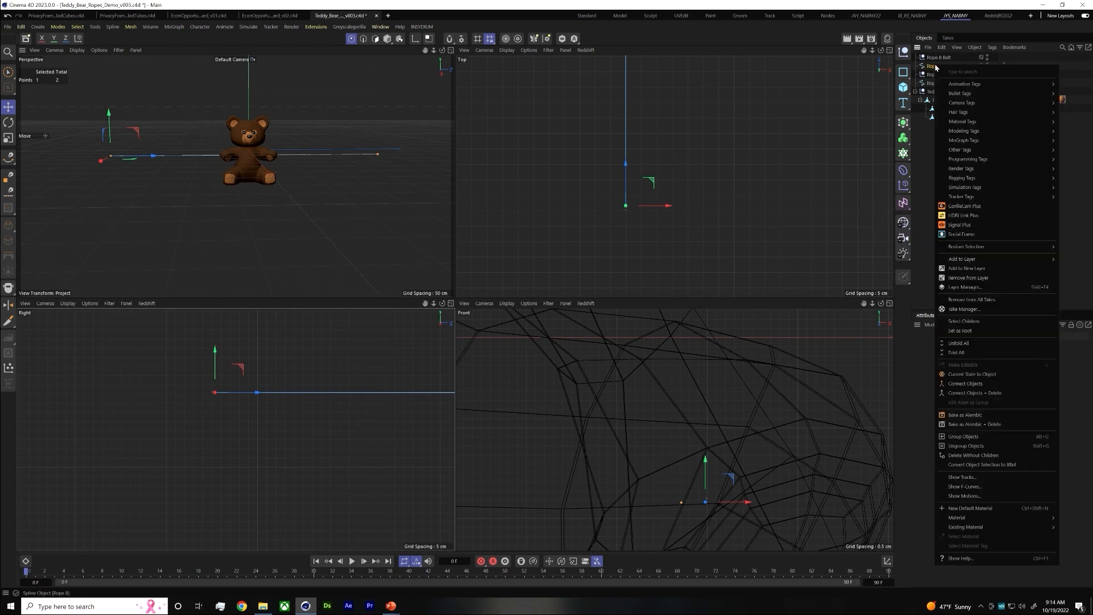
{"action": "mouse_move", "coordinate": [972, 189]}
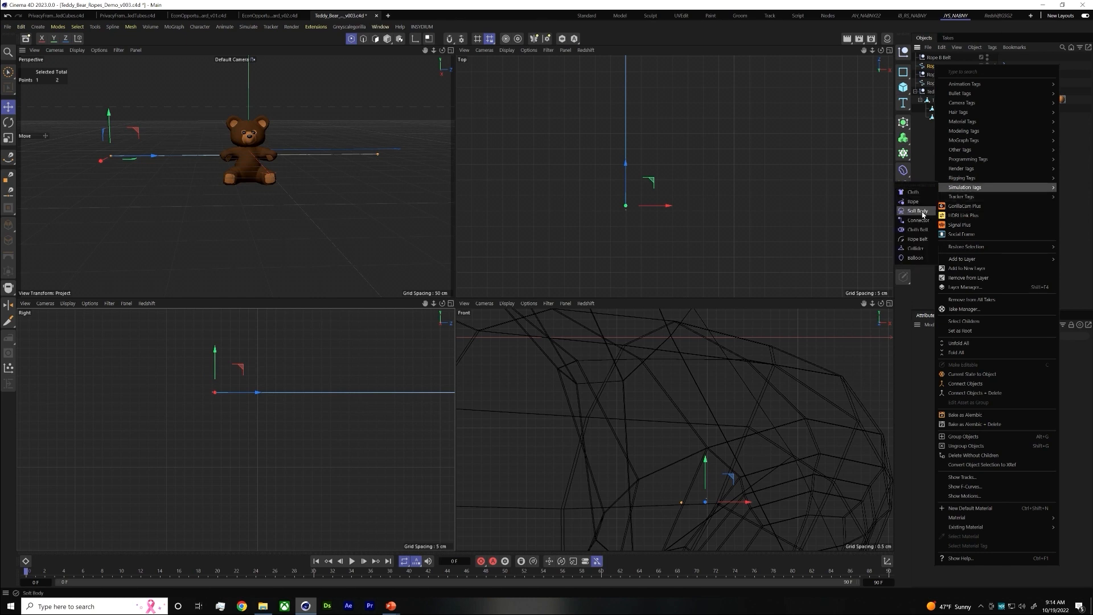
{"action": "left_click", "coordinate": [918, 240]}
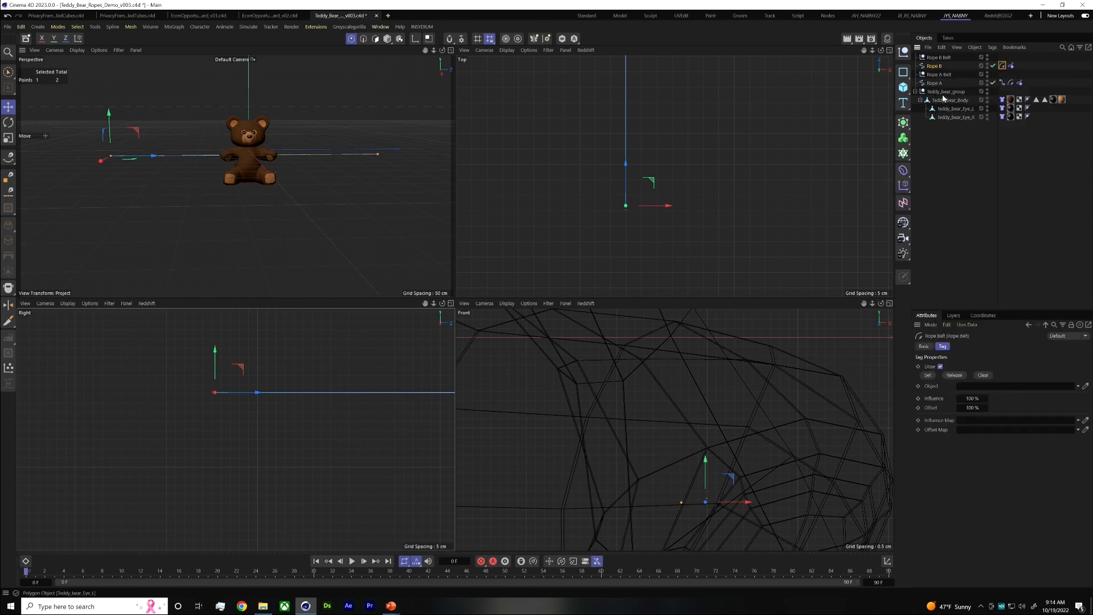
Link the Rope B Belt null as the object of Rope B's Rope Belt tag
{"action": "left_click_drag", "start_coordinate": [932, 60], "coordinate": [983, 387]}
{"action": "left_click", "coordinate": [938, 57]}
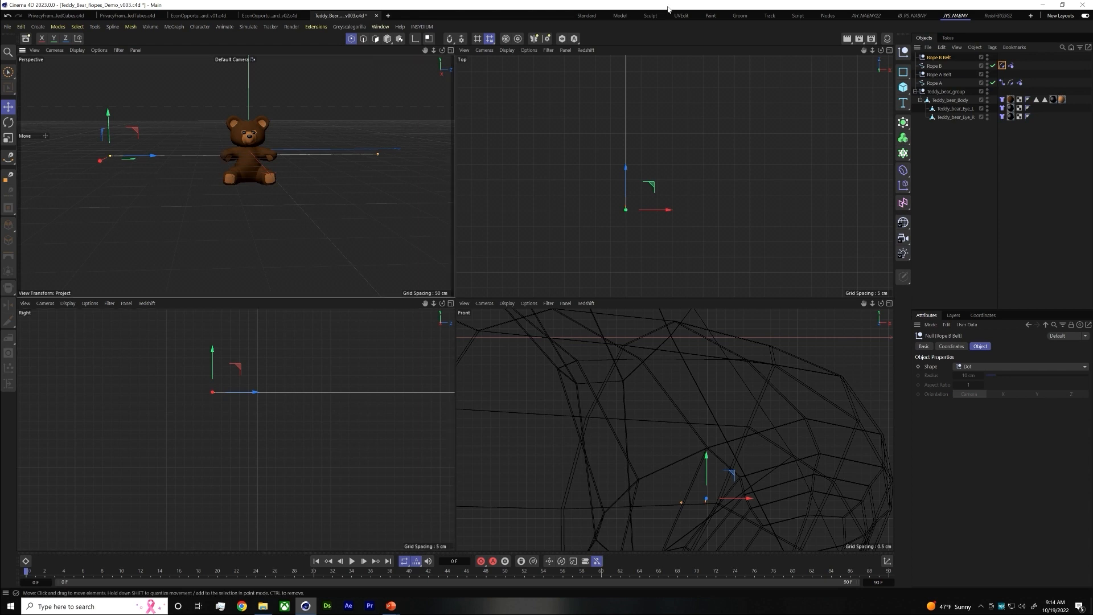
Add a Connector tag to Rope B with its inner end point selected and create the connection to the teddy bear's hand
{"action": "left_click", "coordinate": [100, 160]}
{"action": "left_click", "coordinate": [220, 158]}
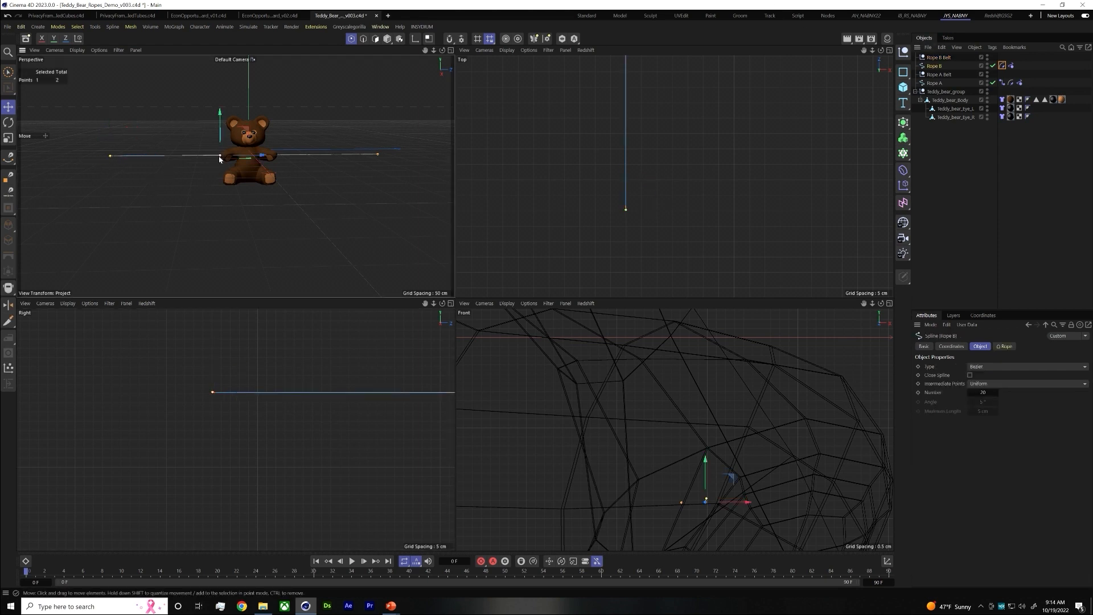
{"action": "right_click", "coordinate": [937, 66]}
{"action": "mouse_move", "coordinate": [981, 189]}
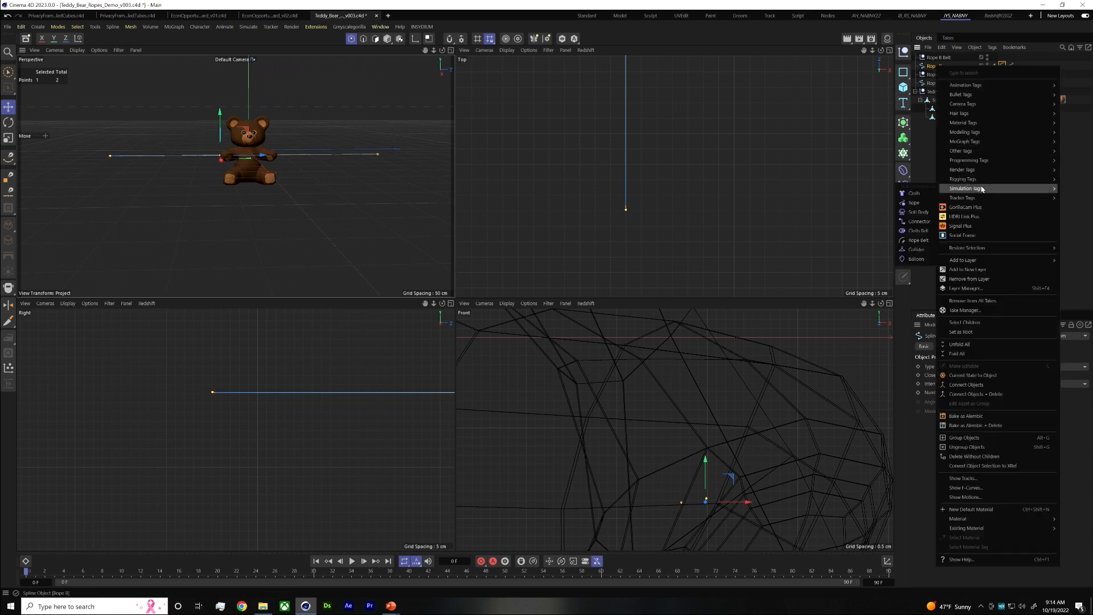
{"action": "left_click", "coordinate": [922, 221]}
{"action": "scroll", "coordinate": [289, 387], "scroll_direction": "up", "scroll_amount": 10}
{"action": "scroll", "coordinate": [291, 393], "scroll_direction": "up", "scroll_amount": 3}
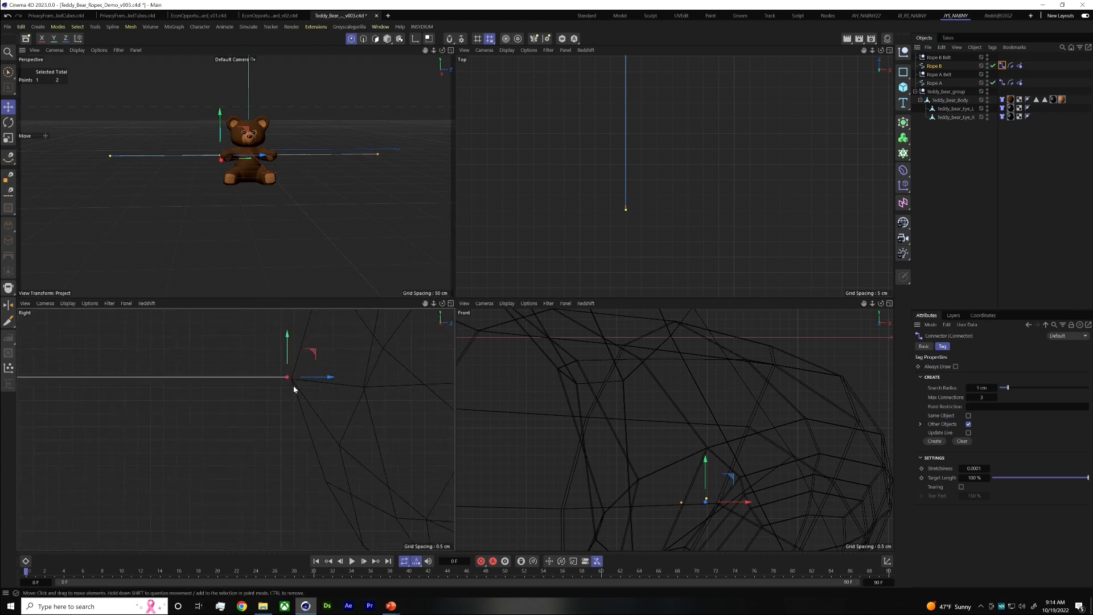
{"action": "left_click", "coordinate": [935, 441]}
{"action": "scroll", "coordinate": [301, 371], "scroll_direction": "up", "scroll_amount": 2}
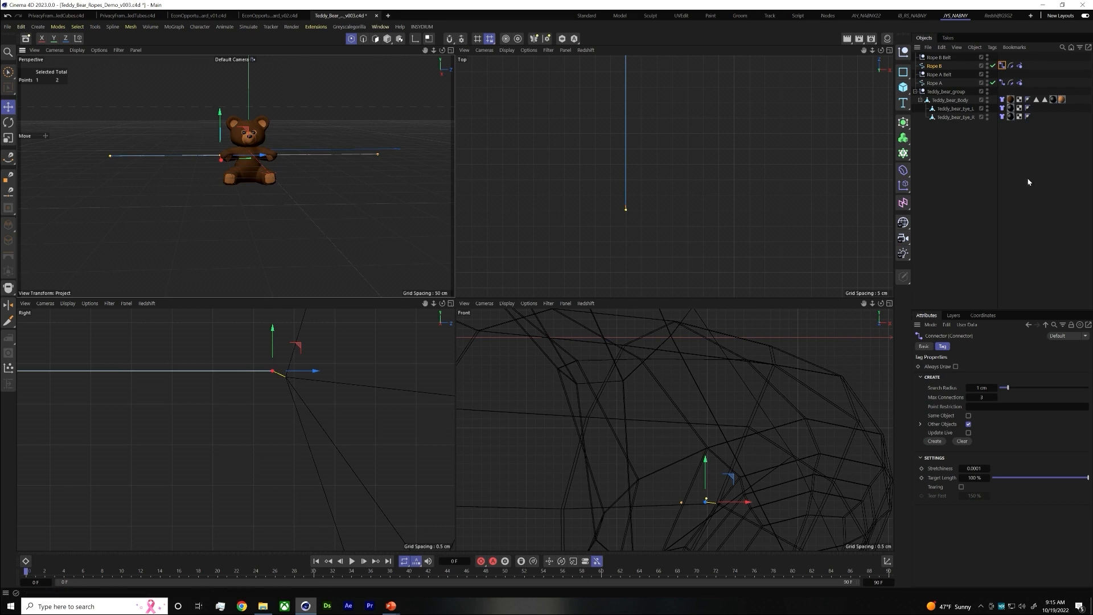
Play the simulation to check how the bear hangs from the ropes, enlarge the perspective view and return to frame 0
{"action": "left_click", "coordinate": [352, 422]}
{"action": "left_click", "coordinate": [352, 561]}
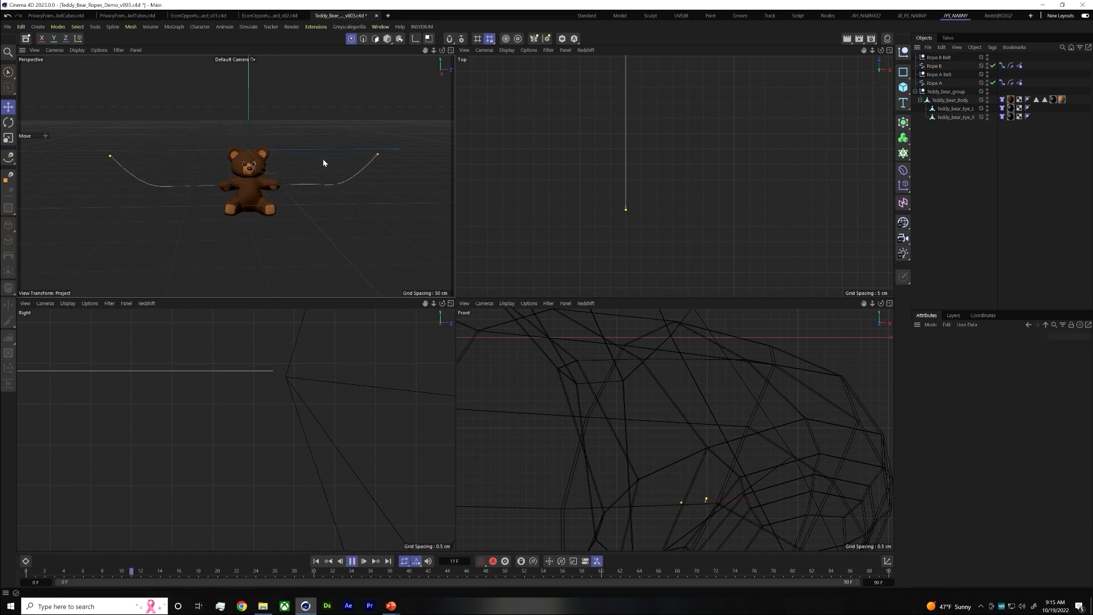
{"action": "scroll", "coordinate": [342, 232], "scroll_direction": "down", "scroll_amount": 3}
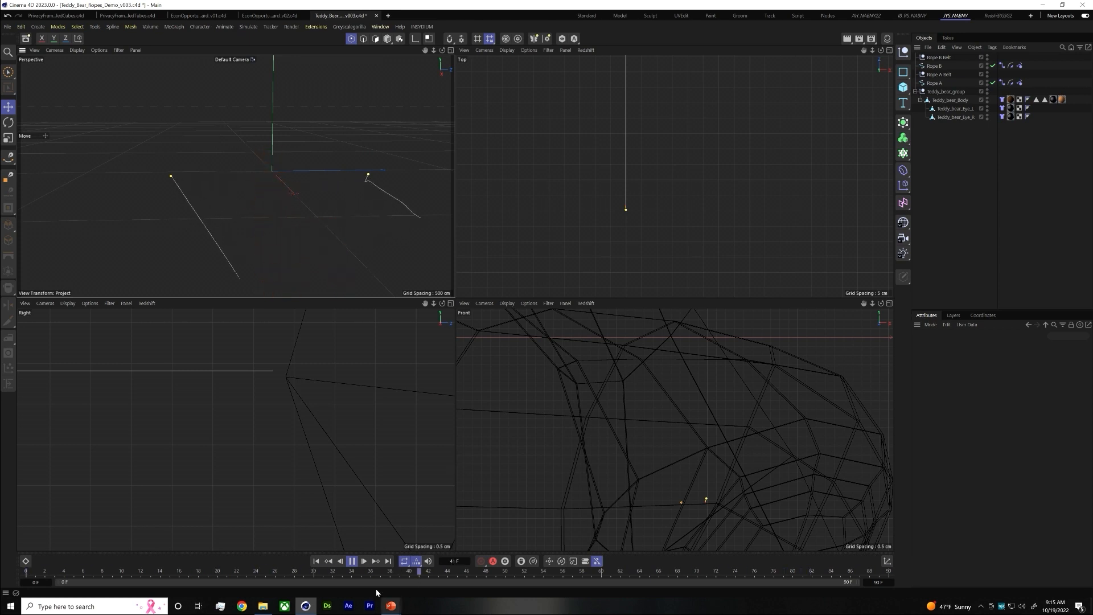
{"action": "left_click", "coordinate": [352, 561]}
{"action": "scroll", "coordinate": [344, 206], "scroll_direction": "up", "scroll_amount": 3}
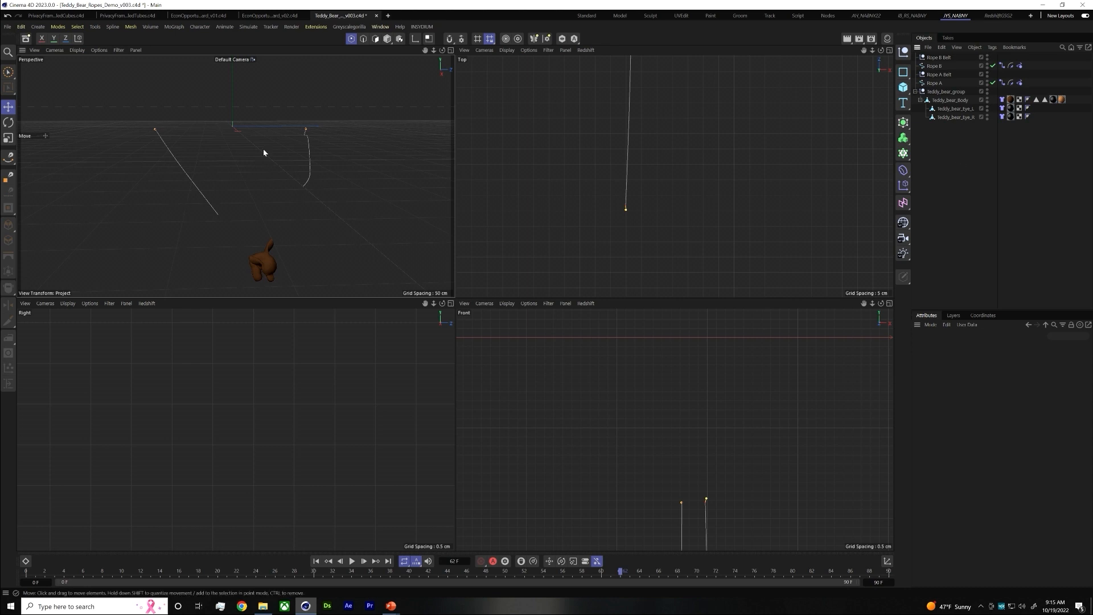
{"action": "middle_click", "coordinate": [426, 76]}
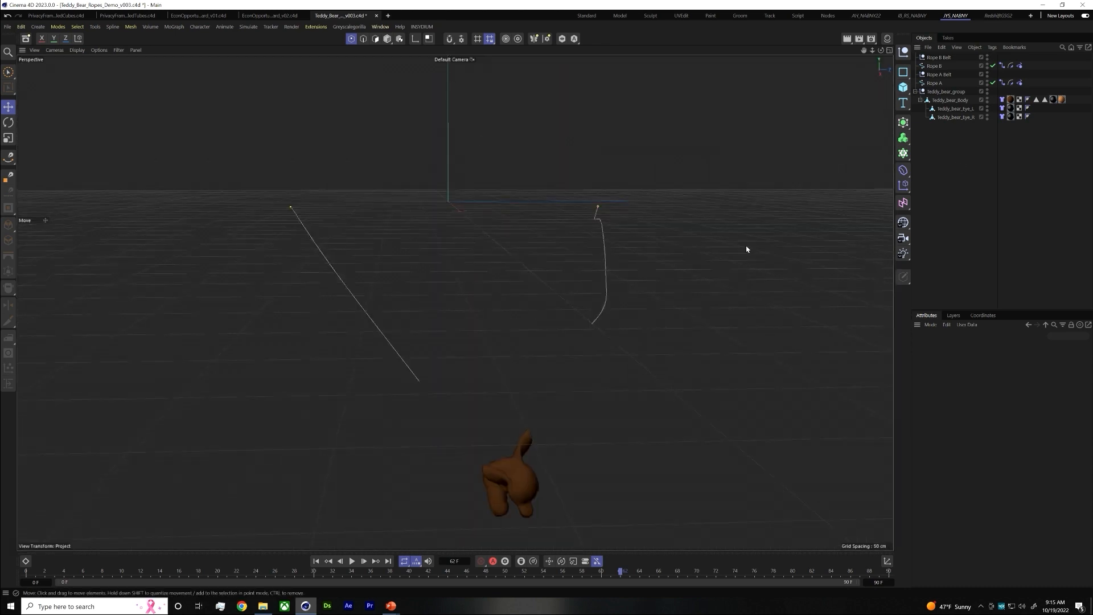
{"action": "left_click", "coordinate": [34, 574]}
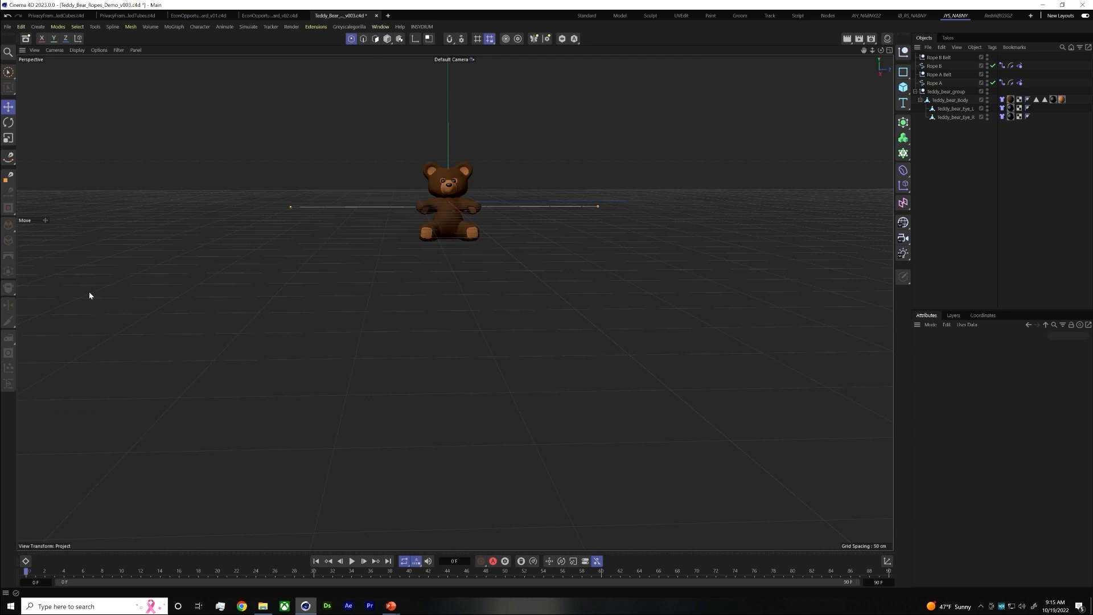
Set the Gravity to -100 cm in the project's simulation scene settings
{"action": "left_click", "coordinate": [21, 26]}
{"action": "left_click", "coordinate": [43, 144]}
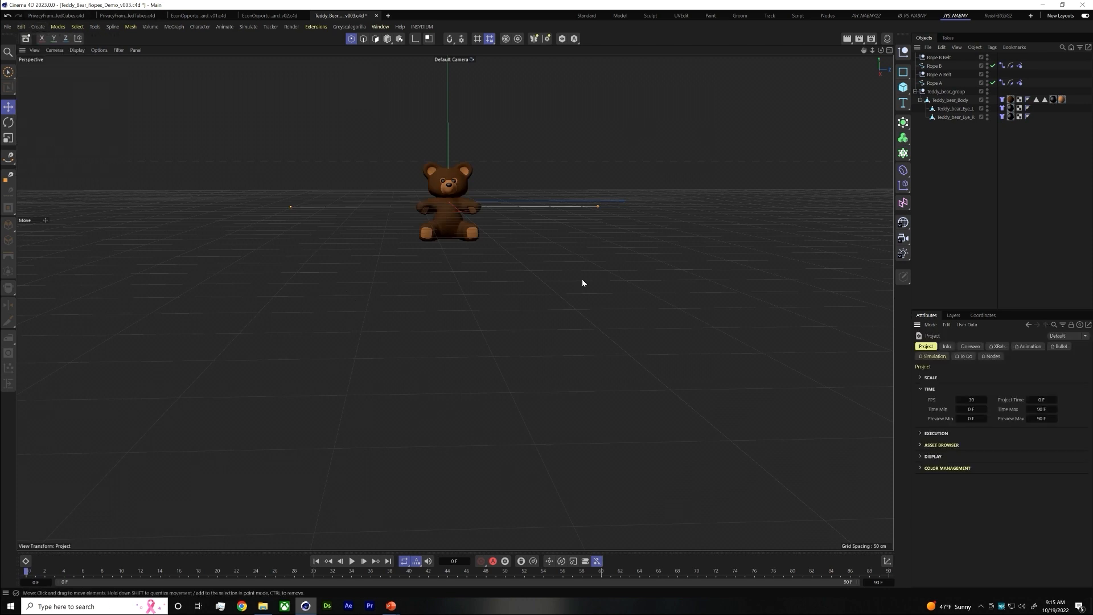
{"action": "left_click", "coordinate": [937, 357]}
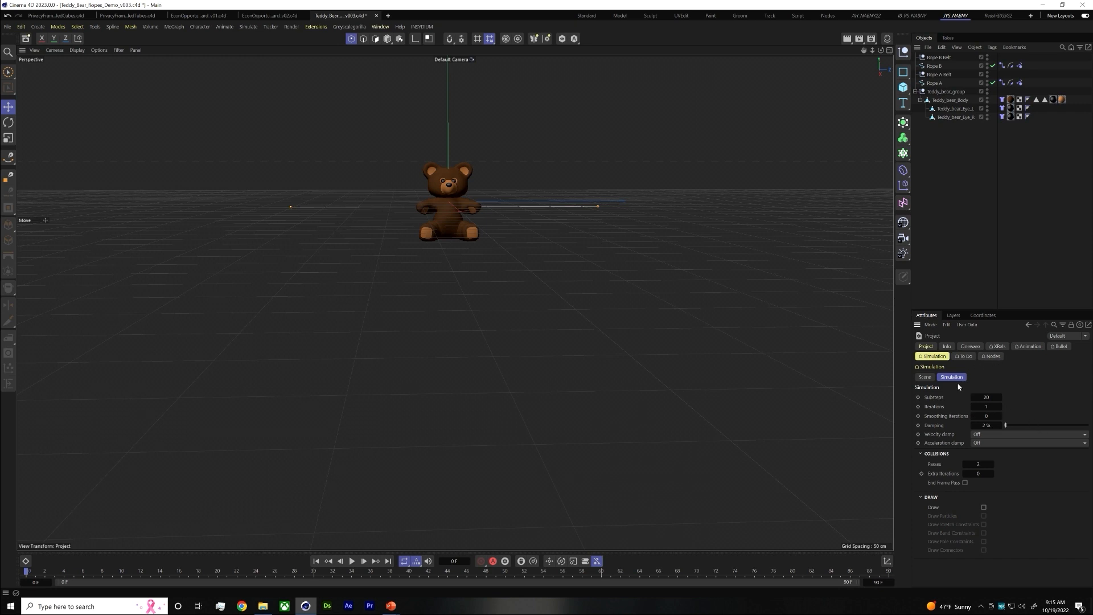
{"action": "left_click", "coordinate": [925, 377]}
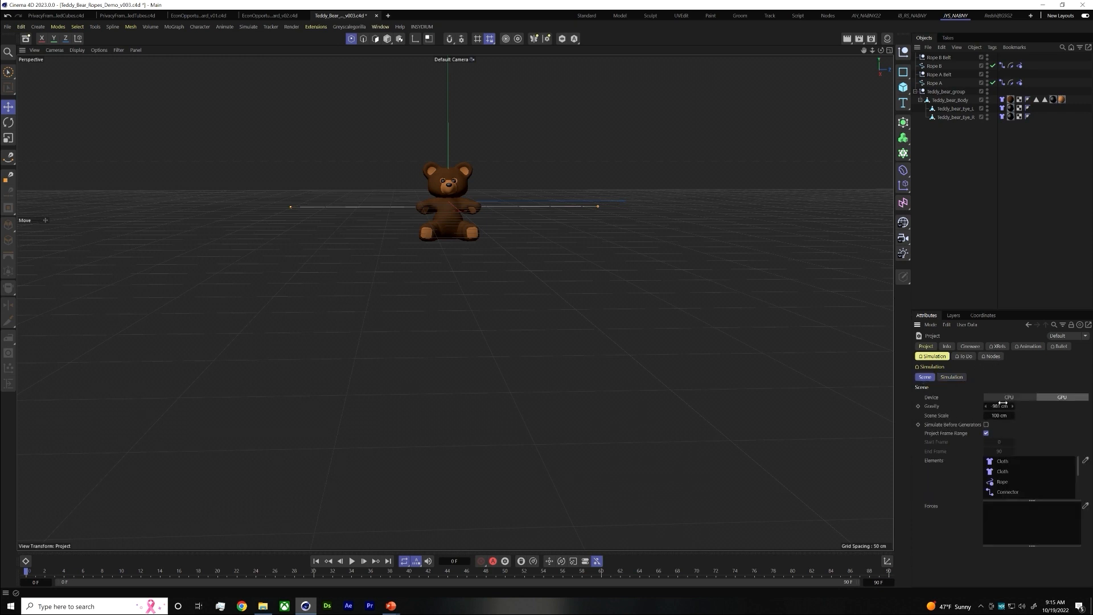
{"action": "left_click", "coordinate": [1001, 406]}
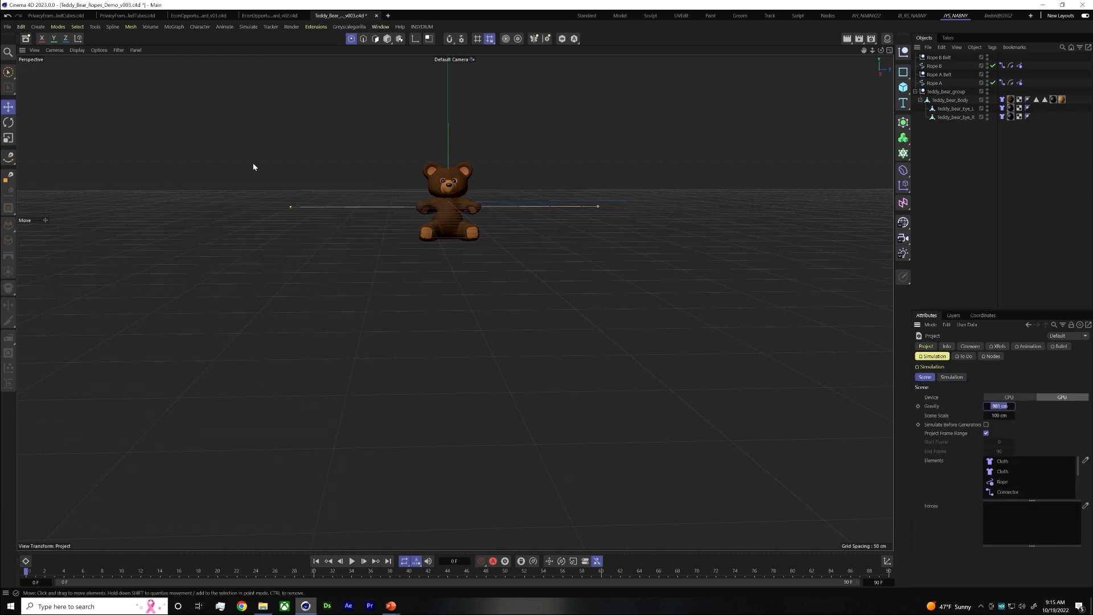
{"action": "left_click", "coordinate": [22, 26]}
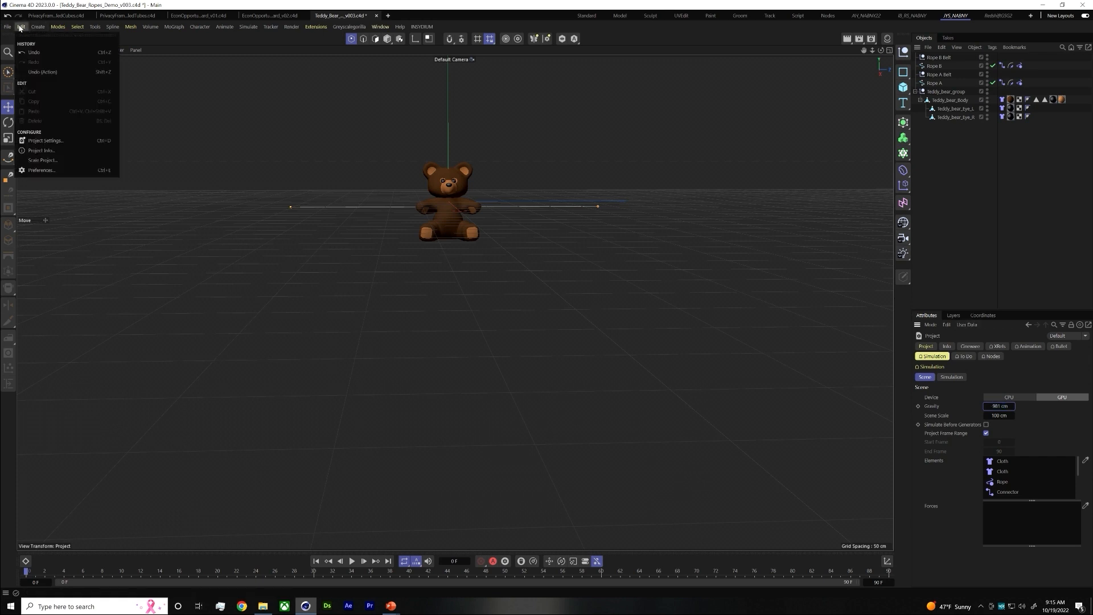
{"action": "left_click", "coordinate": [943, 406]}
{"action": "left_click", "coordinate": [994, 407]}
{"action": "key", "text": "BackSpace"}
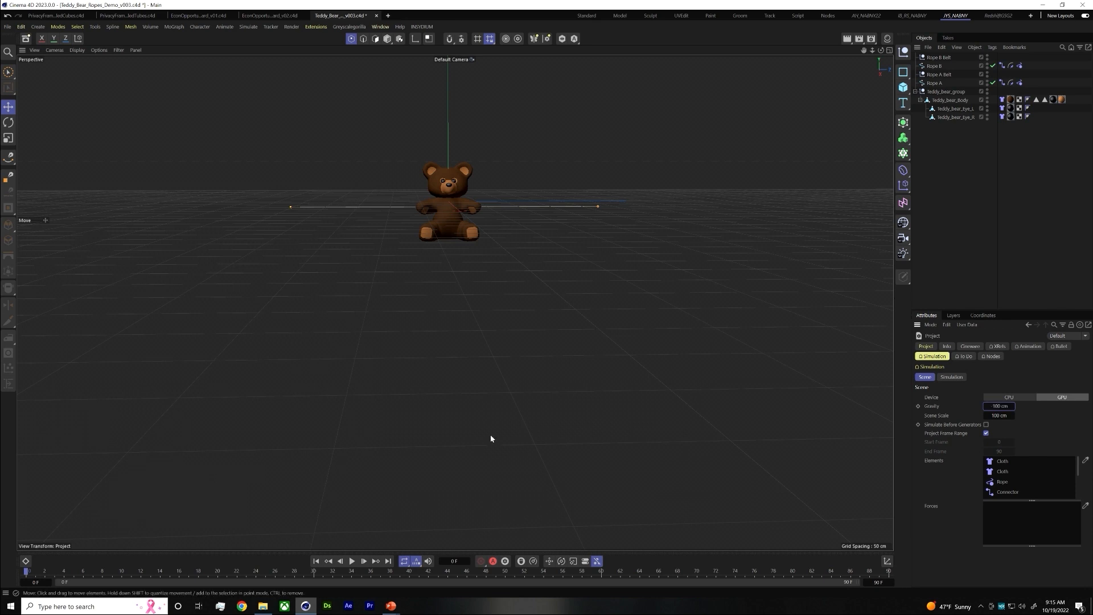
Play the simulation with the weaker gravity, stop it and return to frame 0
{"action": "left_click", "coordinate": [352, 561]}
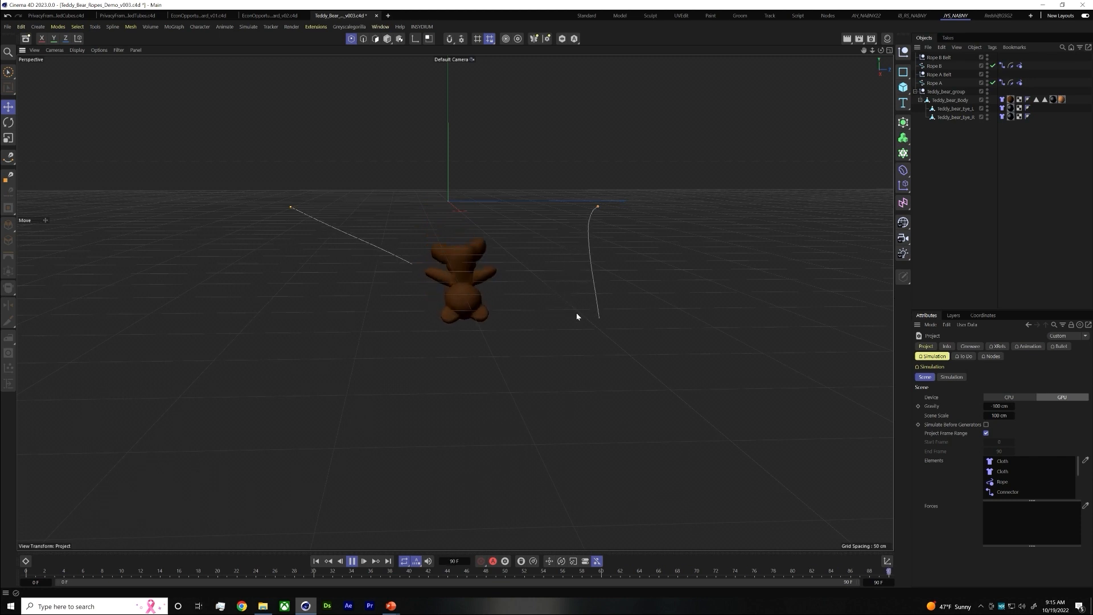
{"action": "left_click", "coordinate": [352, 560]}
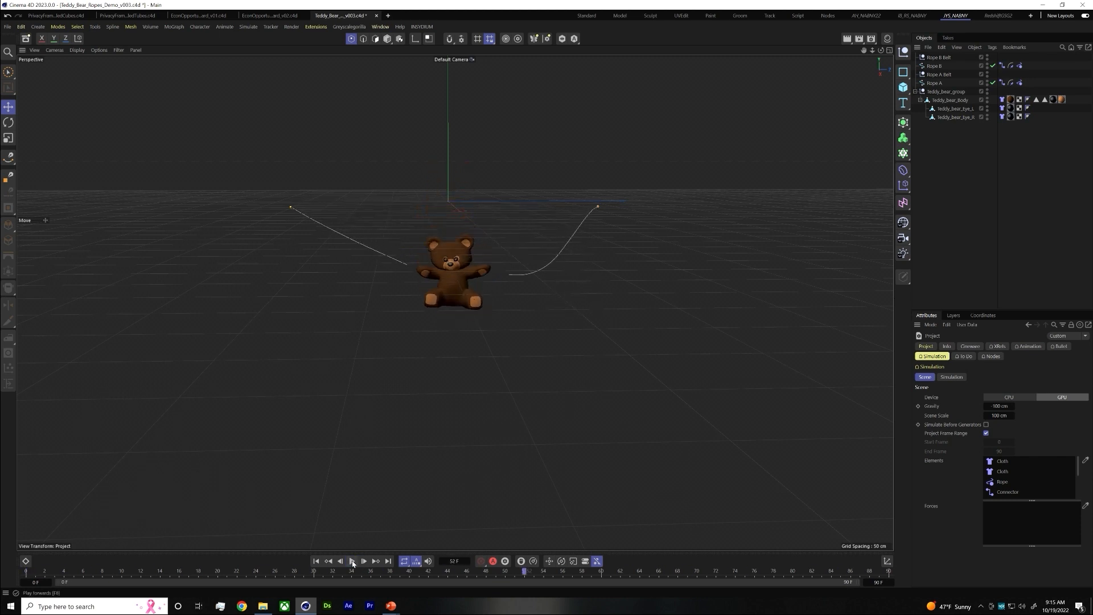
{"action": "left_click_drag", "start_coordinate": [63, 570], "coordinate": [4, 564]}
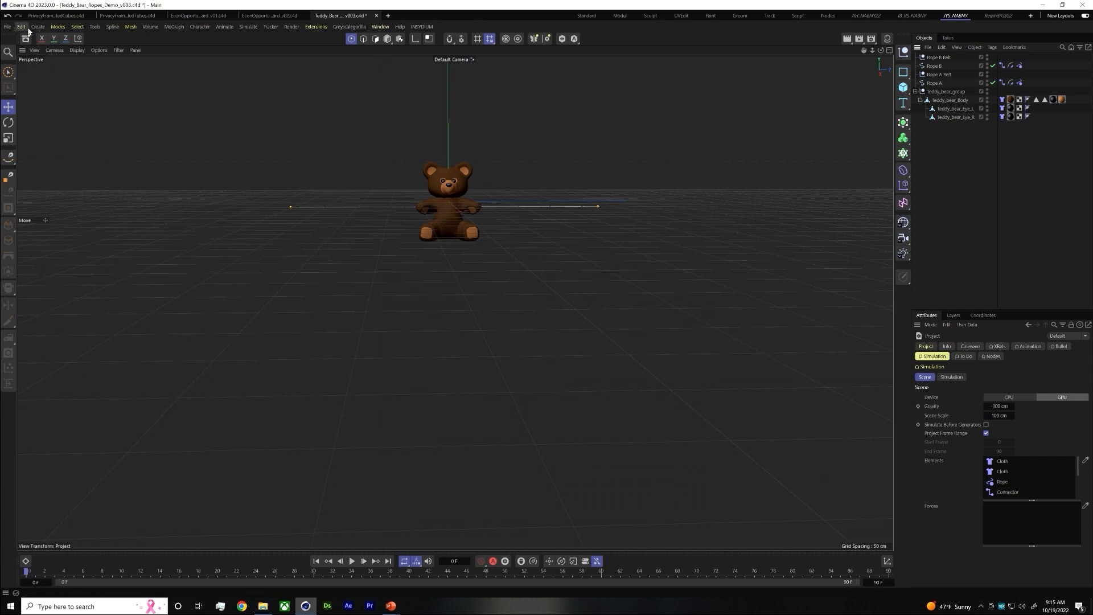
Add a Simulation Scene object and open its scene settings
{"action": "left_click", "coordinate": [247, 28]}
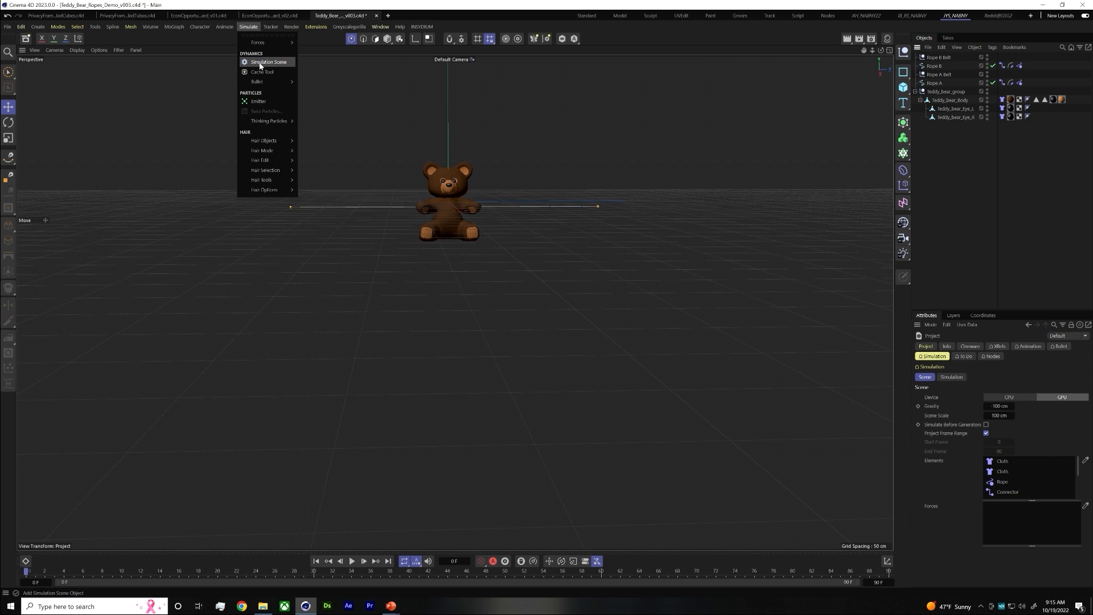
{"action": "left_click", "coordinate": [260, 63]}
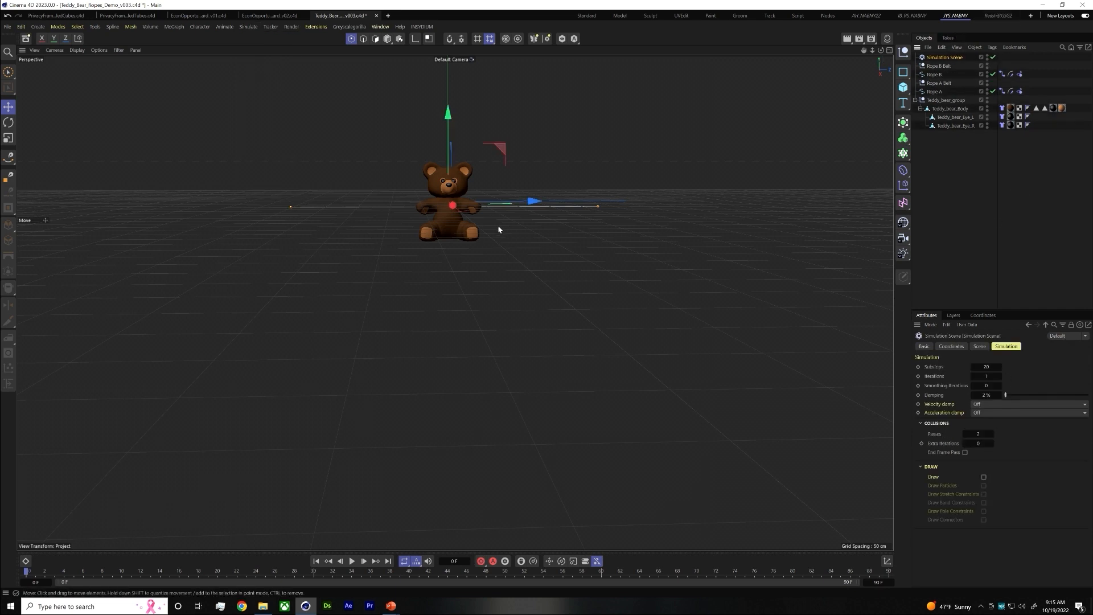
{"action": "left_click_drag", "start_coordinate": [487, 266], "coordinate": [495, 406]}
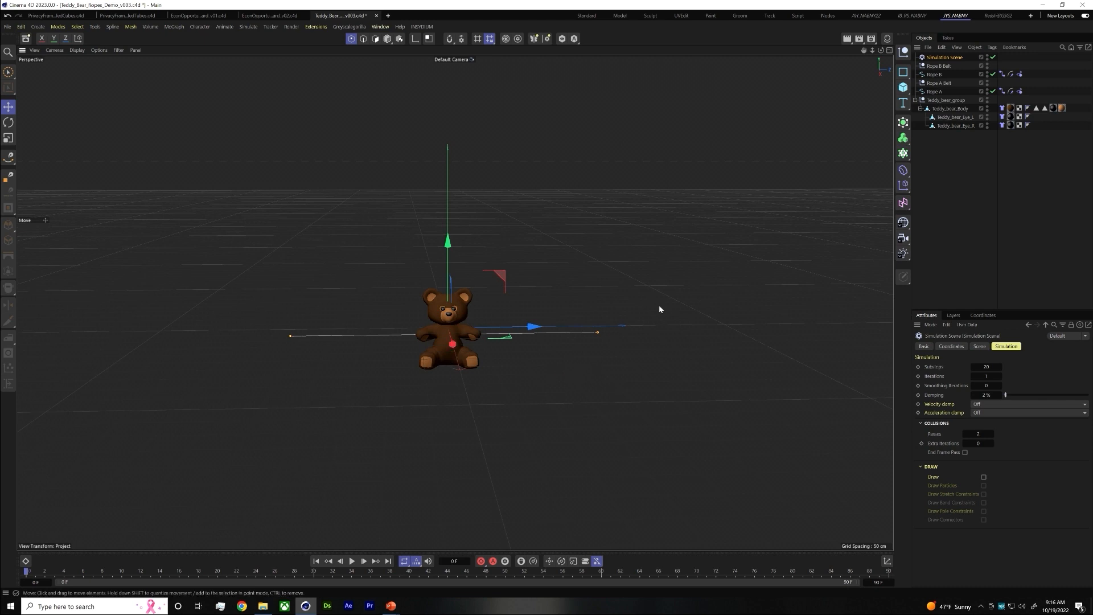
{"action": "left_click", "coordinate": [951, 346]}
{"action": "left_click", "coordinate": [979, 347]}
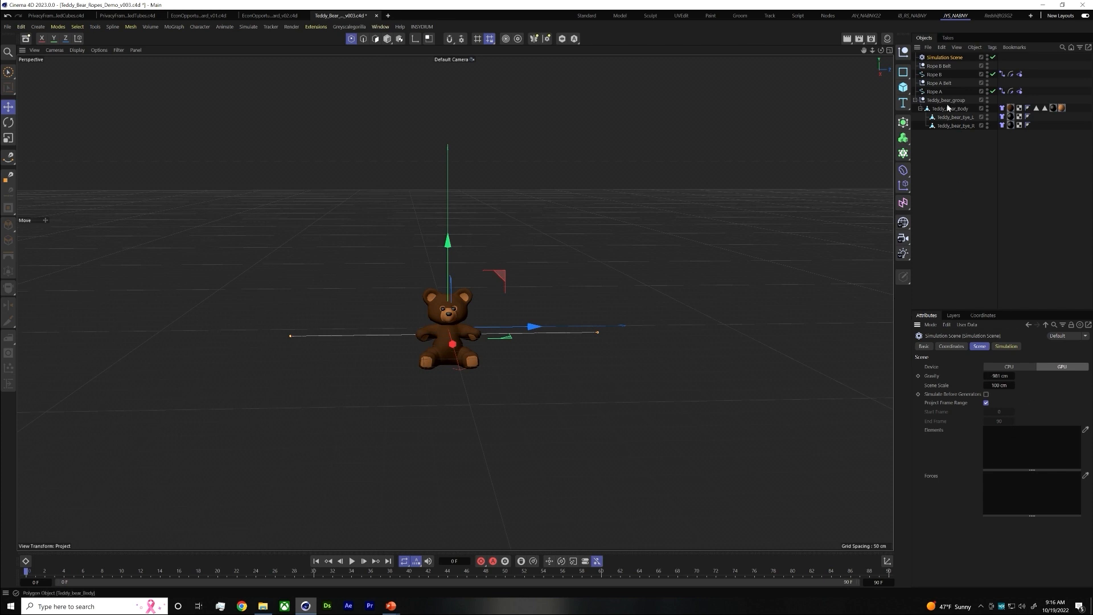
Add the teddy bear's Cloth tags and the ropes' simulation tags to the Elements list of the Simulation Scene object
{"action": "left_click_drag", "start_coordinate": [1032, 95], "coordinate": [1001, 453]}
{"action": "left_click", "coordinate": [957, 58]}
{"action": "left_click_drag", "start_coordinate": [1000, 141], "coordinate": [1000, 105]}
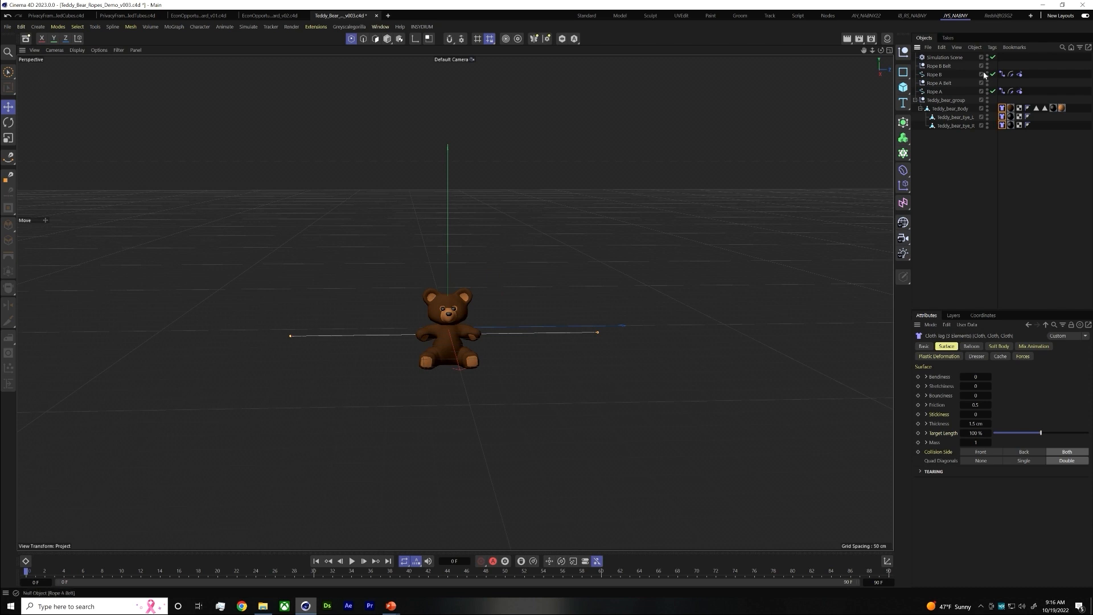
{"action": "left_click", "coordinate": [934, 58]}
{"action": "left_click_drag", "start_coordinate": [1003, 104], "coordinate": [1005, 128]}
{"action": "left_click", "coordinate": [944, 58]}
{"action": "left_click_drag", "start_coordinate": [999, 144], "coordinate": [1004, 433]}
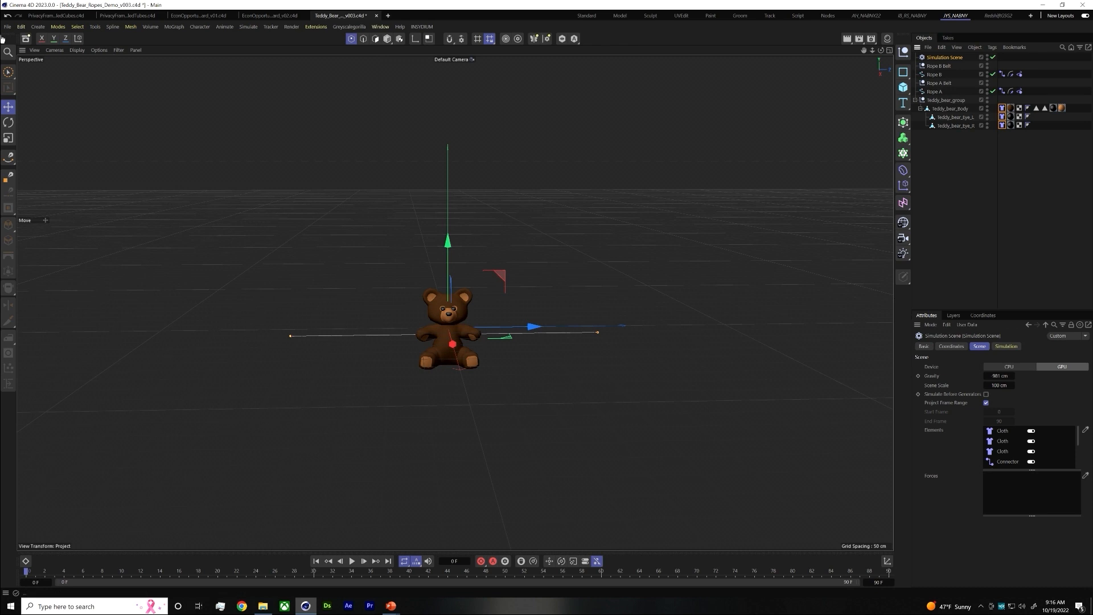
Reset the Gravity in the project's simulation scene settings to its default
{"action": "left_click", "coordinate": [23, 27]}
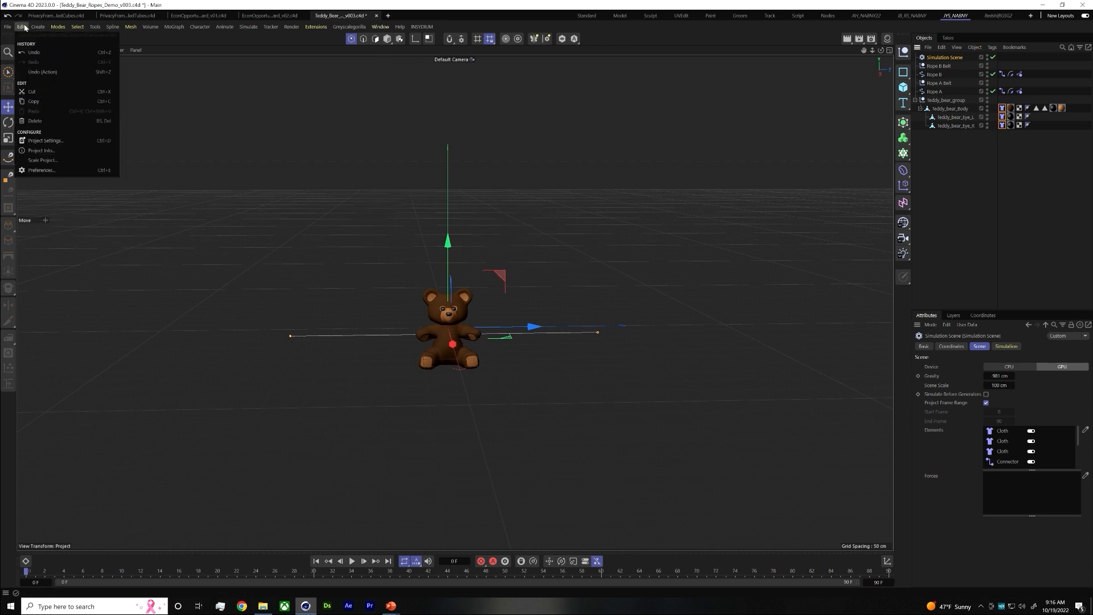
{"action": "mouse_move", "coordinate": [18, 24]}
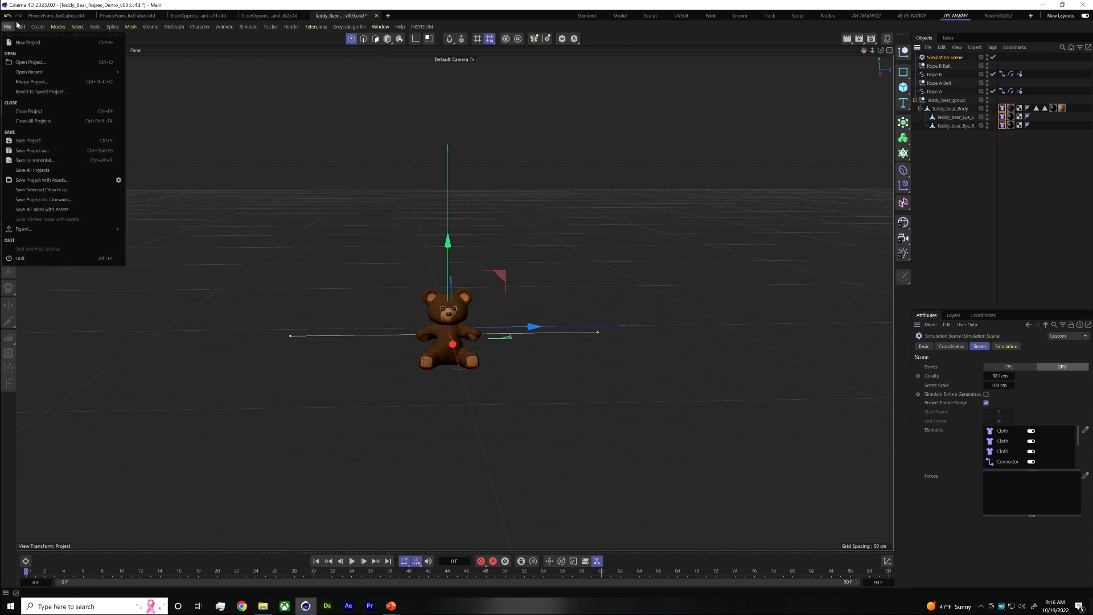
{"action": "left_click", "coordinate": [40, 138]}
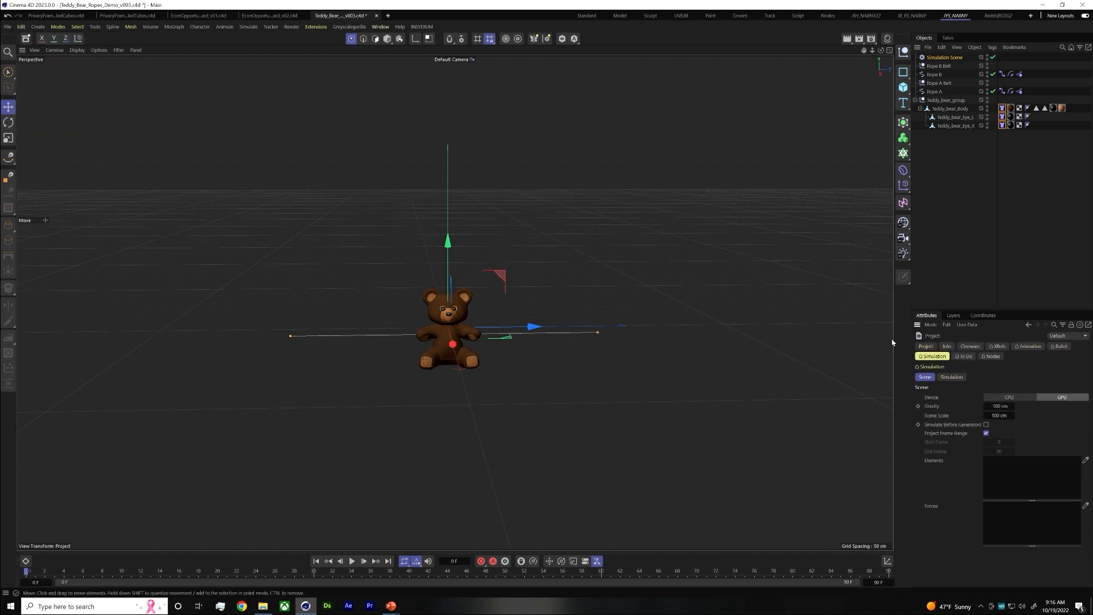
{"action": "right_click", "coordinate": [935, 408]}
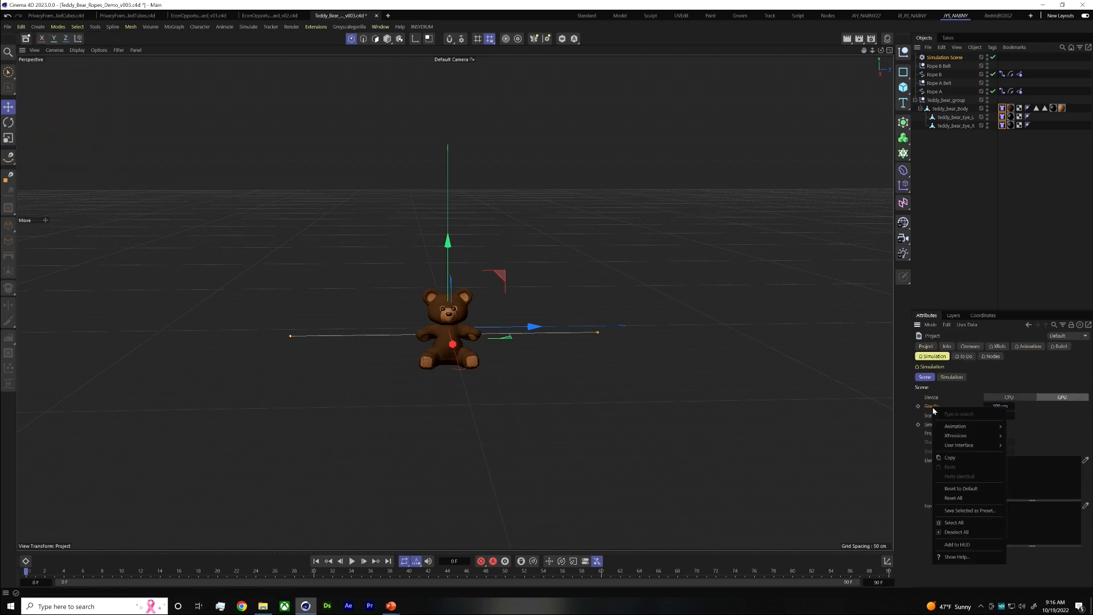
{"action": "left_click", "coordinate": [956, 488]}
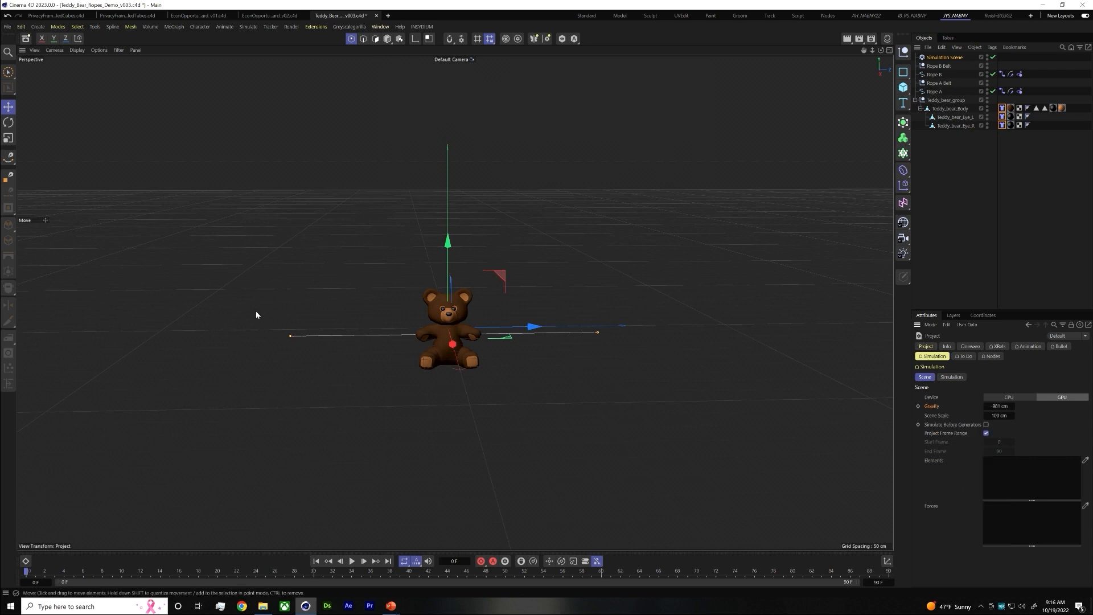
Review the Simulation Scene object's scene, simulation and coordinate settings
{"action": "left_click", "coordinate": [945, 58]}
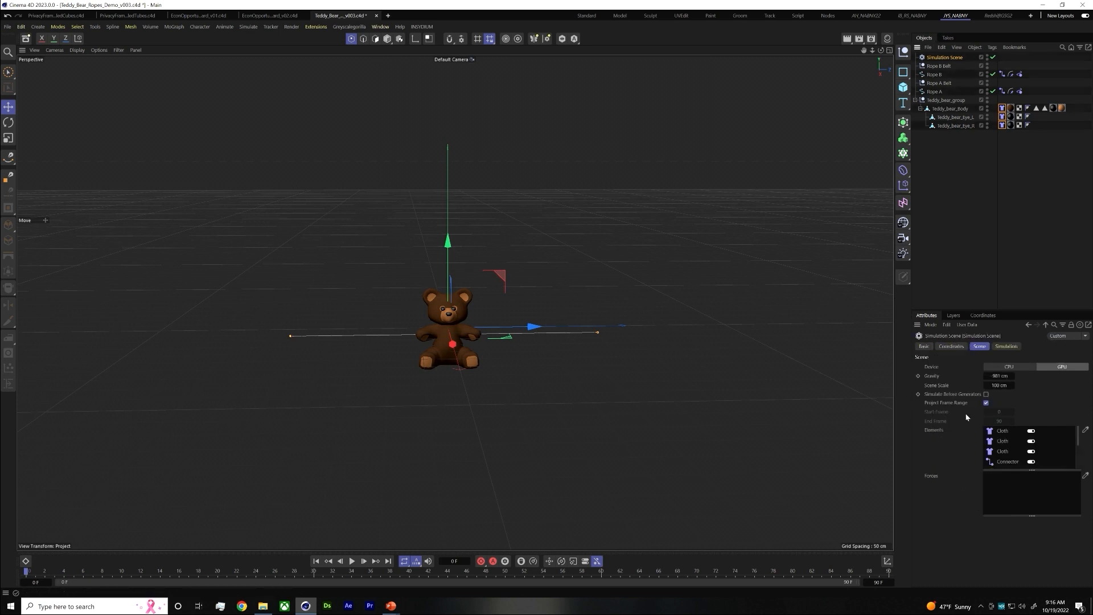
{"action": "left_click", "coordinate": [997, 375]}
{"action": "key", "text": "BackSpace"}
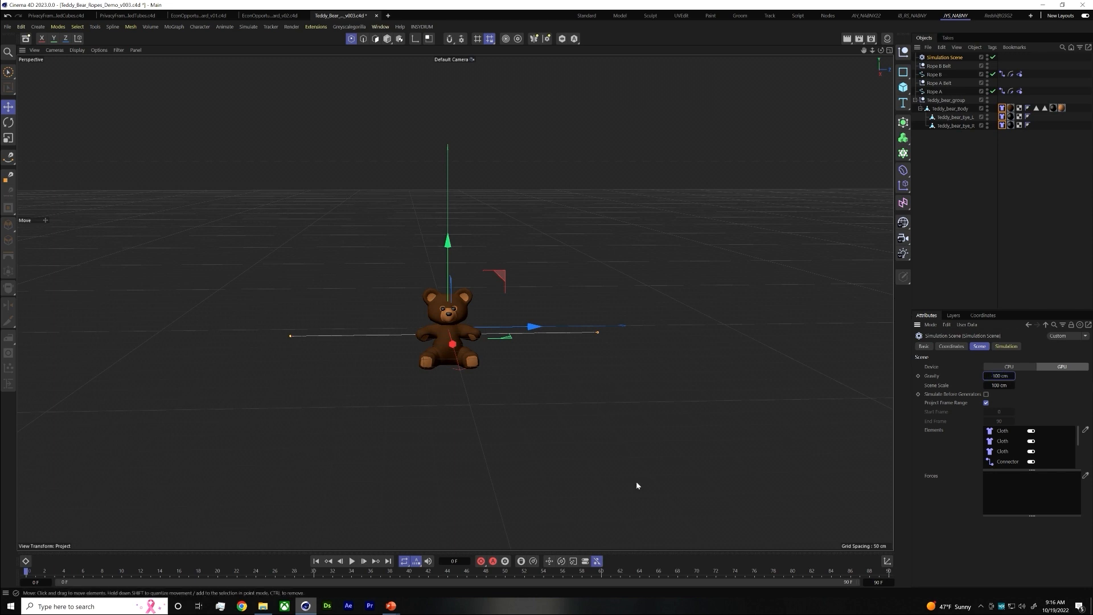
{"action": "left_click", "coordinate": [1007, 347]}
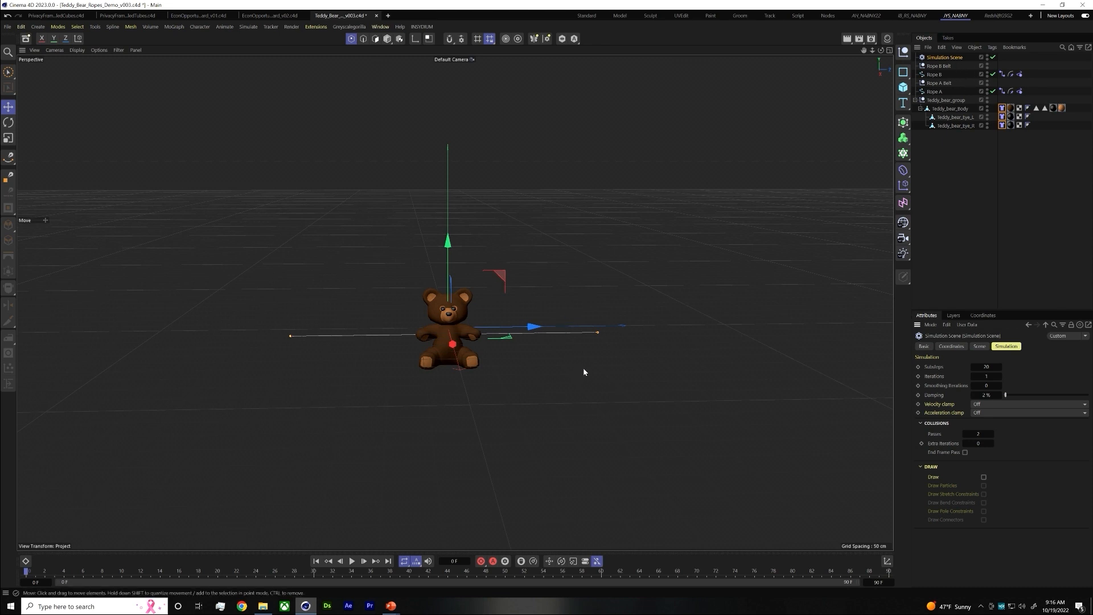
{"action": "left_click", "coordinate": [943, 49]}
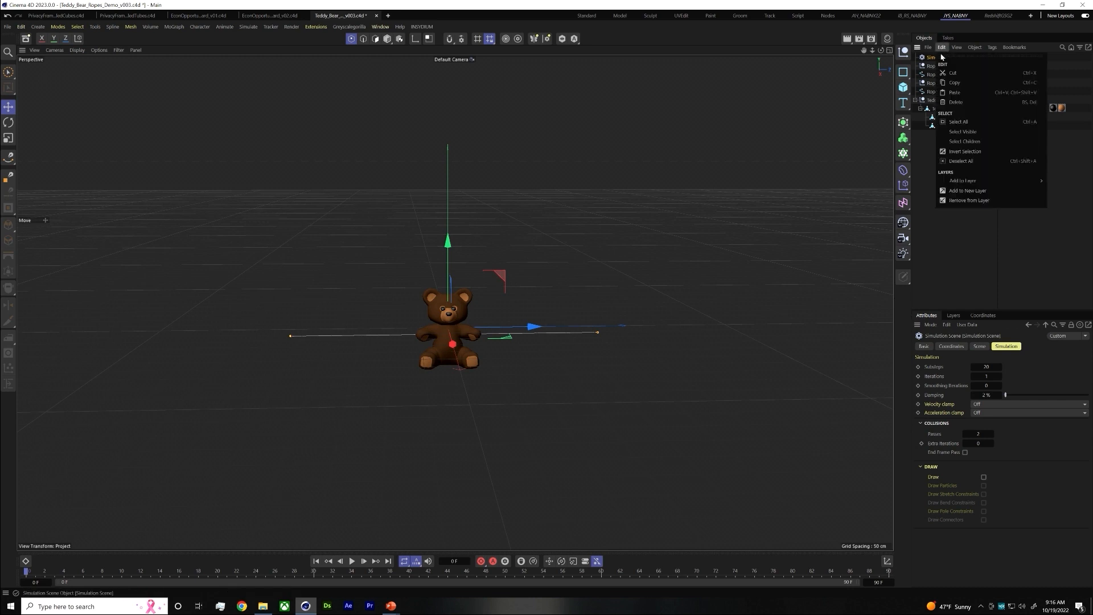
{"action": "left_click", "coordinate": [961, 235]}
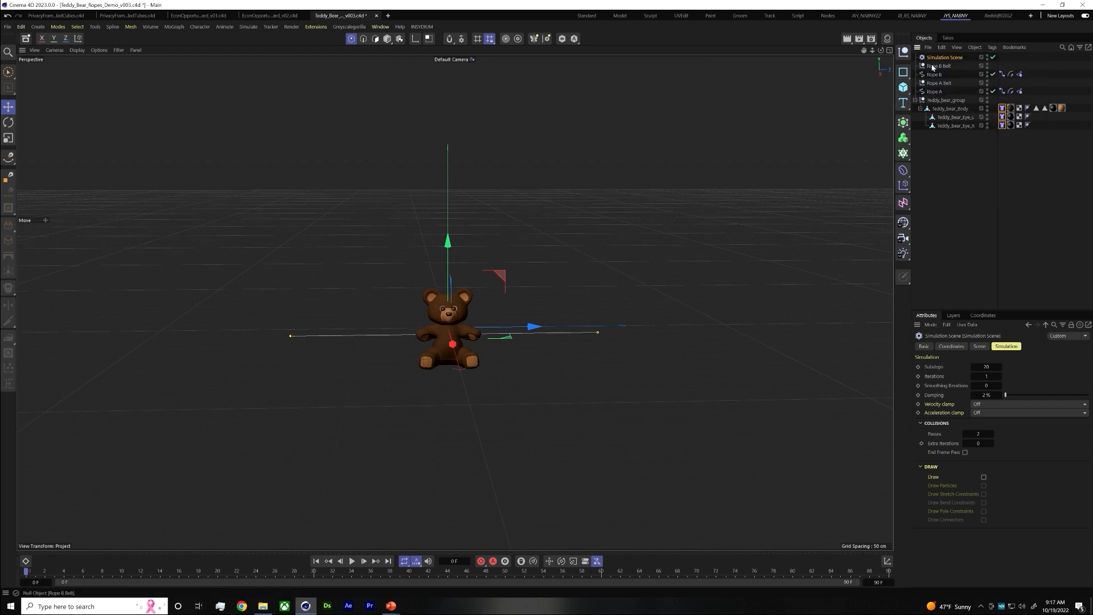
{"action": "left_click", "coordinate": [956, 347]}
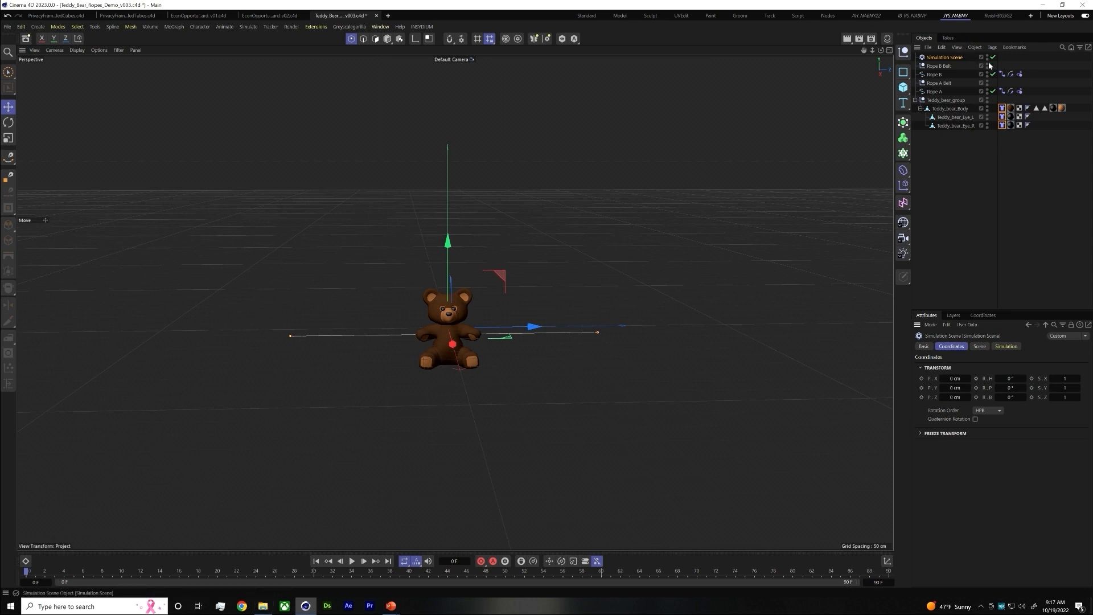
Set the Simulation Scene object's Gravity to -50 cm, then play the simulation and stop it partway through
{"action": "left_click", "coordinate": [980, 346]}
{"action": "left_click", "coordinate": [999, 376]}
{"action": "type", "text": "-50"}
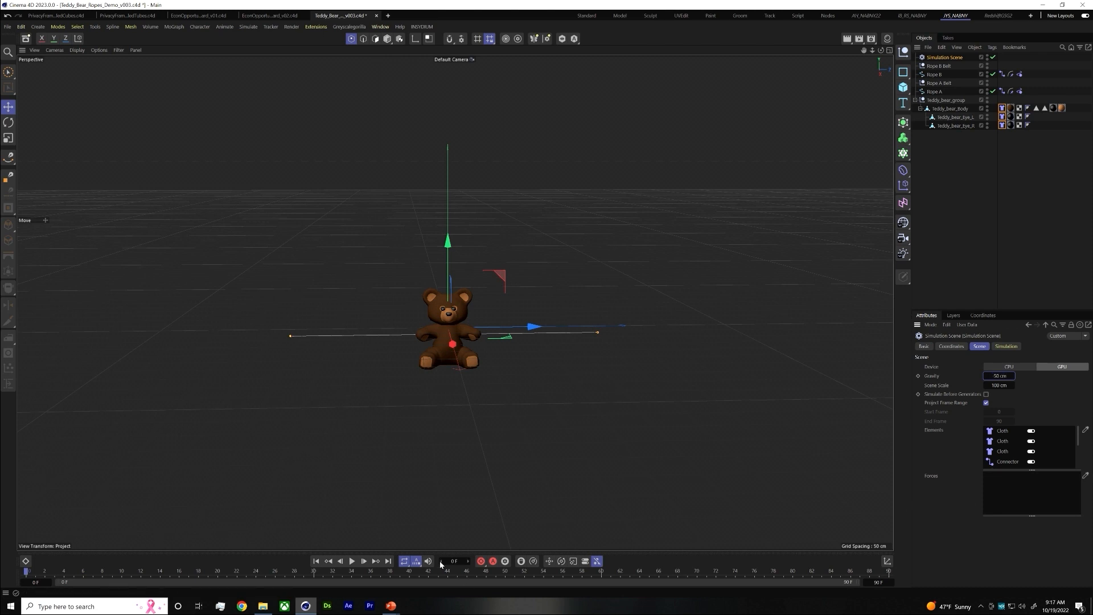
{"action": "left_click", "coordinate": [352, 561]}
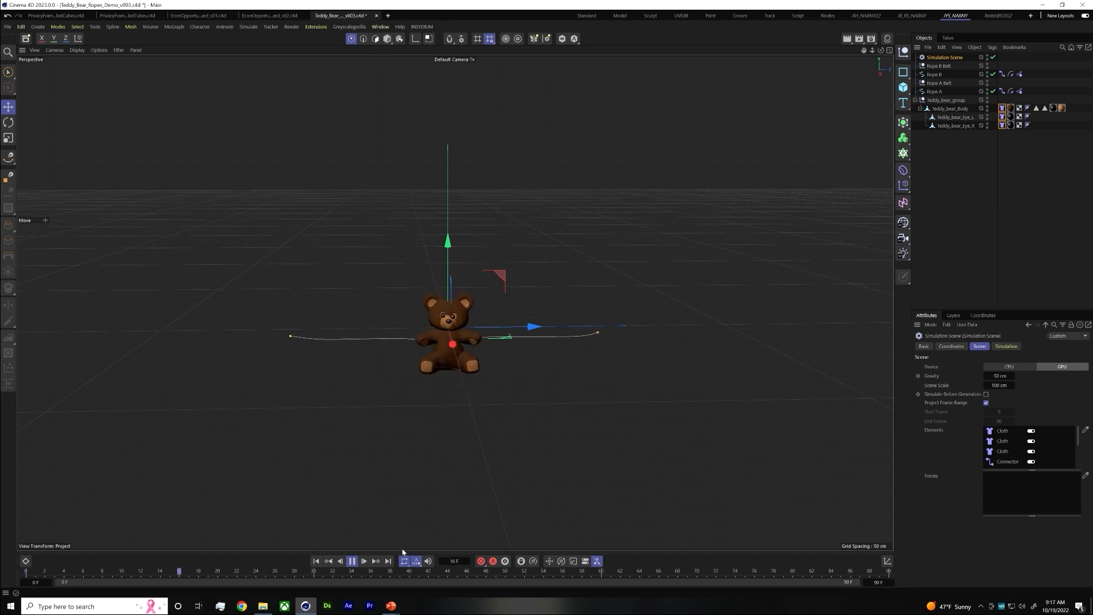
{"action": "left_click", "coordinate": [351, 562]}
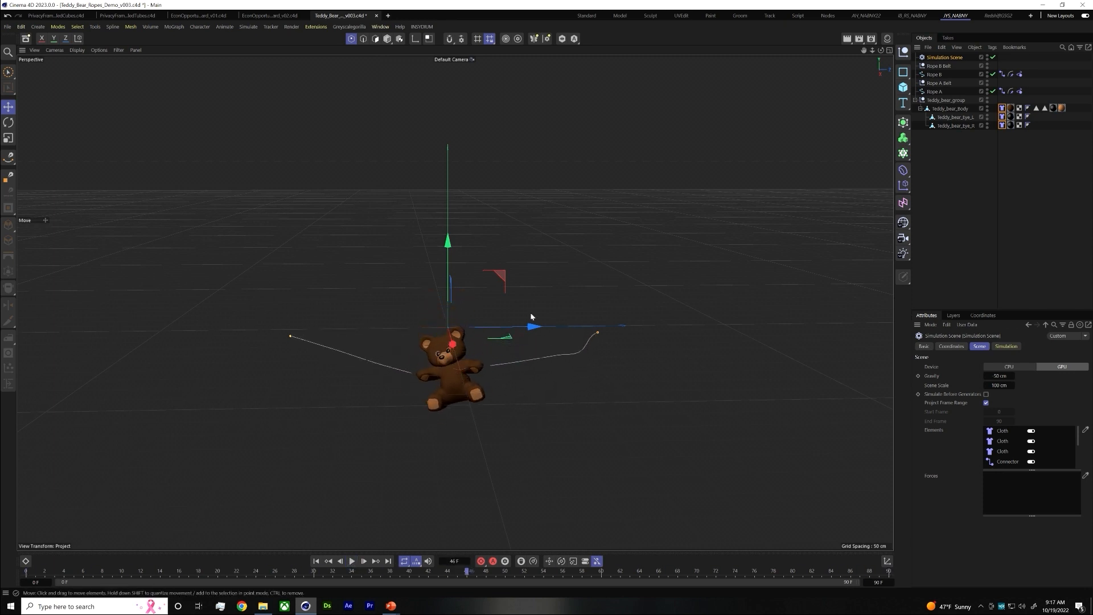
Check the Intermediate Points options of the Rope B spline and clear the selection
{"action": "left_click", "coordinate": [934, 74]}
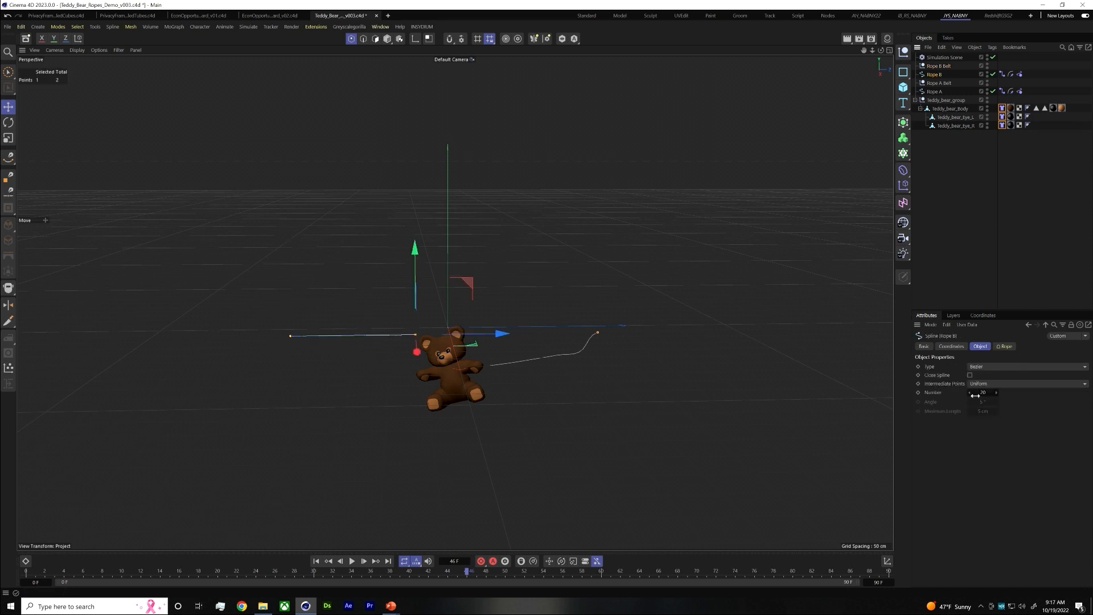
{"action": "left_click", "coordinate": [985, 385]}
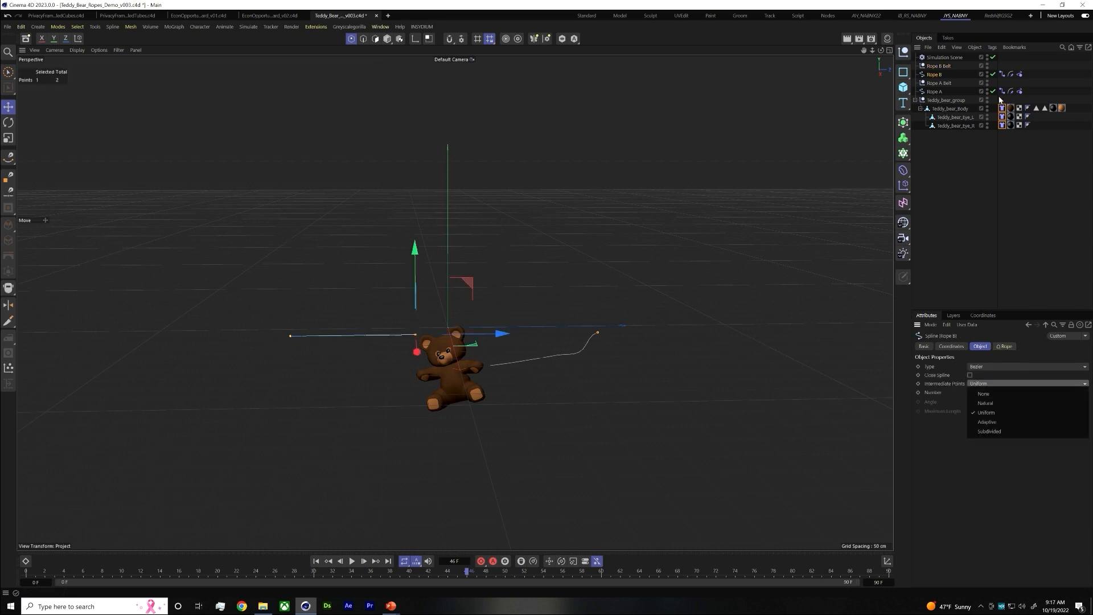
{"action": "left_click", "coordinate": [952, 93]}
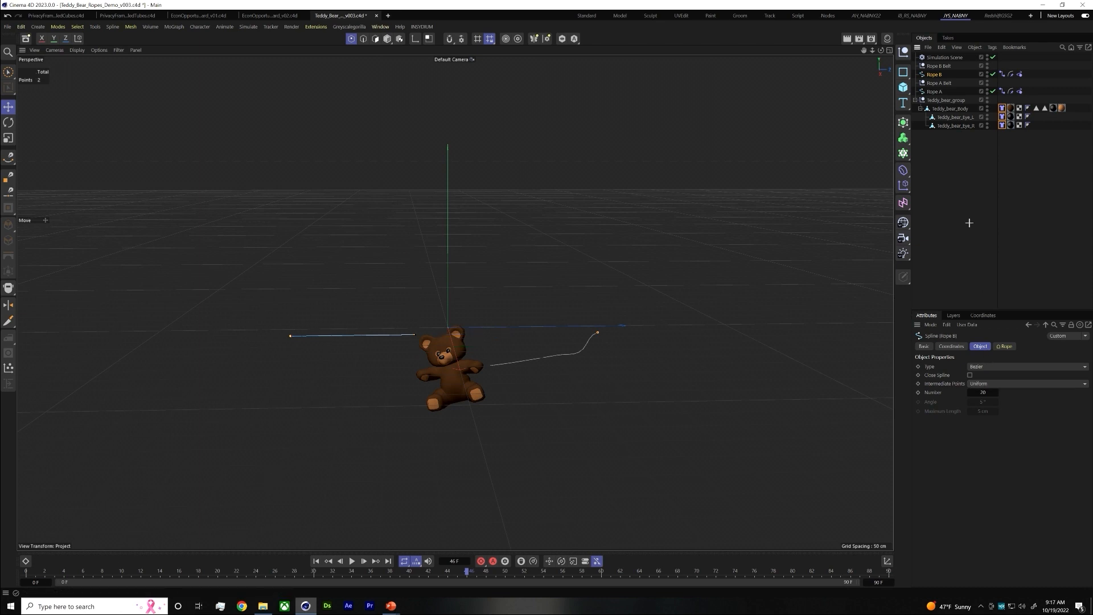
{"action": "left_click", "coordinate": [353, 520]}
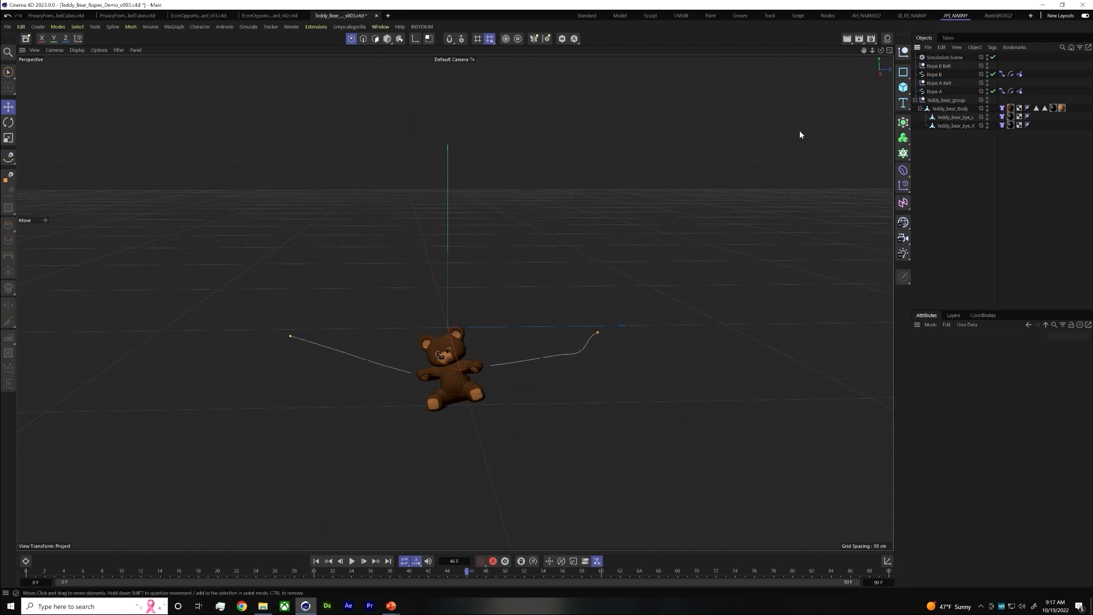
Return the animation to frame 0 and collapse the teddy bear group in the object hierarchy
{"action": "scroll", "coordinate": [473, 323], "scroll_direction": "down", "scroll_amount": 3}
{"action": "middle_click_drag", "start_coordinate": [513, 314], "coordinate": [507, 282], "text": "alt"}
{"action": "scroll", "coordinate": [461, 289], "scroll_direction": "down", "scroll_amount": 1}
{"action": "mouse_move", "coordinate": [457, 295]}
{"action": "left_mouse_down", "text": "alt"}
{"action": "mouse_move", "coordinate": [447, 254]}
{"action": "mouse_move", "coordinate": [467, 299]}
{"action": "left_mouse_up", "text": "alt"}
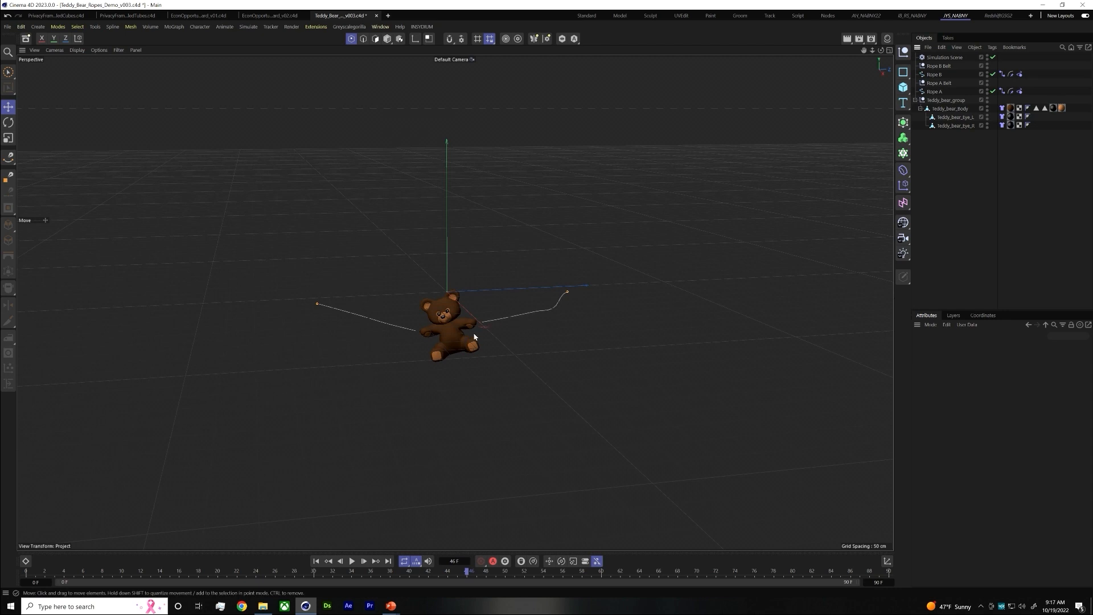
{"action": "left_click_drag", "start_coordinate": [43, 571], "coordinate": [23, 571]}
{"action": "left_click", "coordinate": [944, 58]}
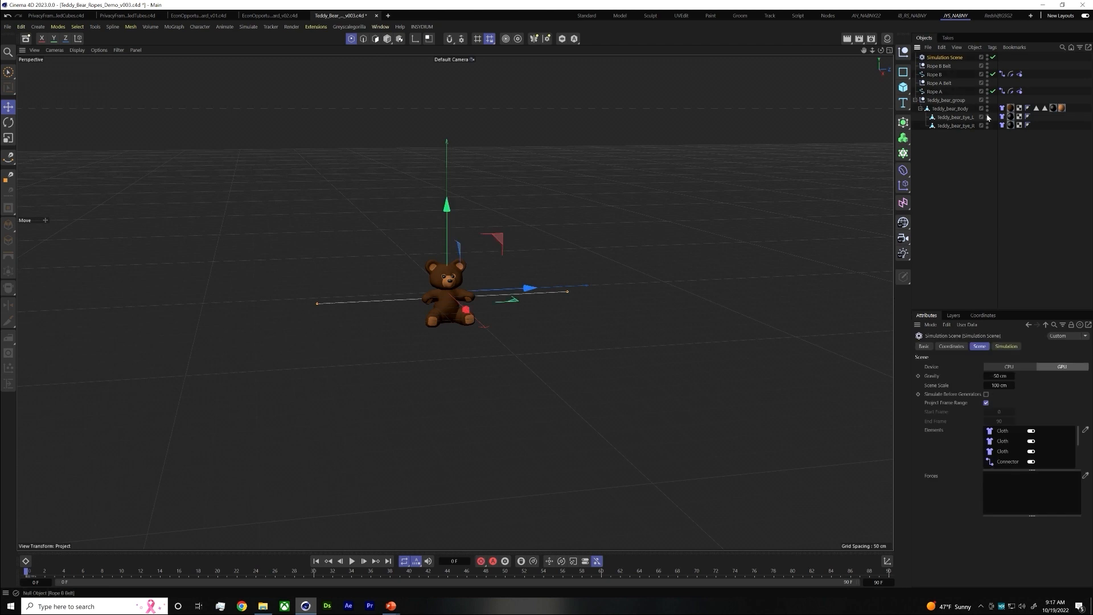
{"action": "left_click", "coordinate": [915, 101]}
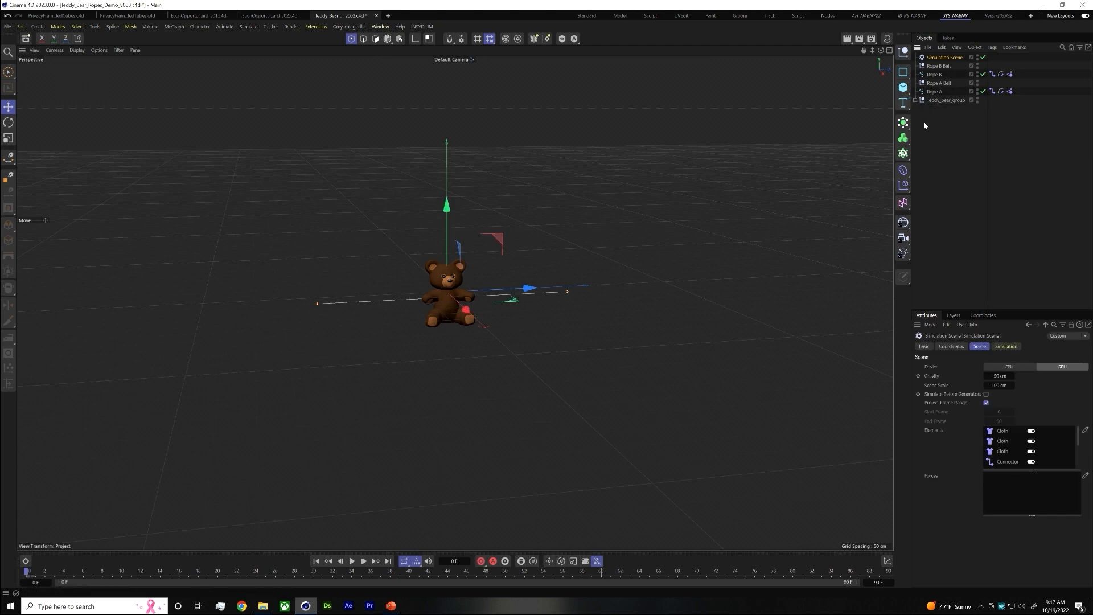
{"action": "left_click", "coordinate": [941, 147]}
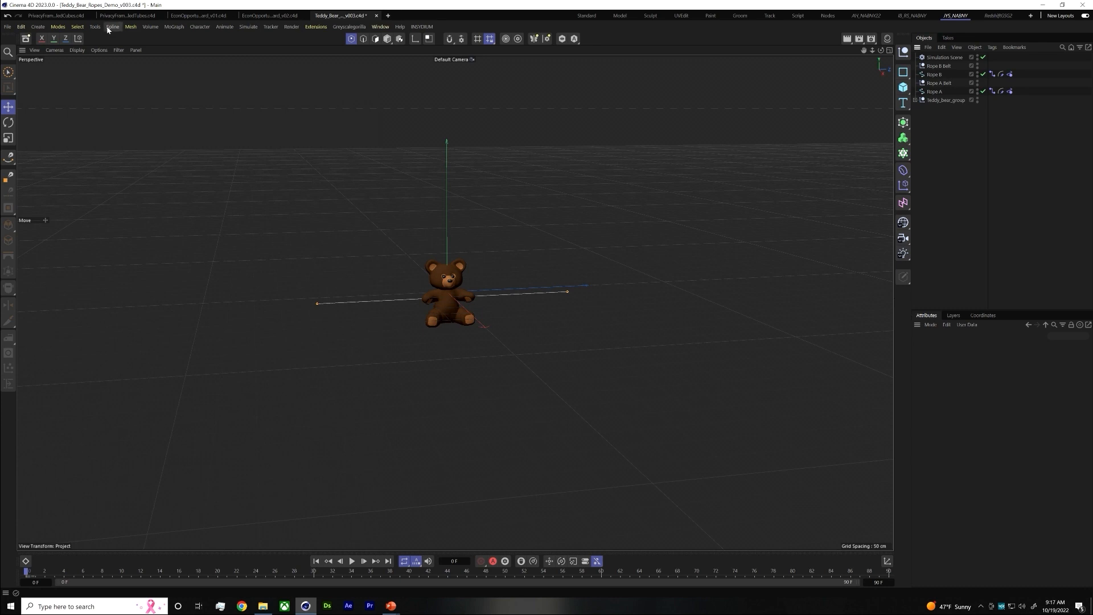
Switch to the PowerPoint slide show and page through the rope styleframe slides
{"action": "key", "text": "alt+Tab"}
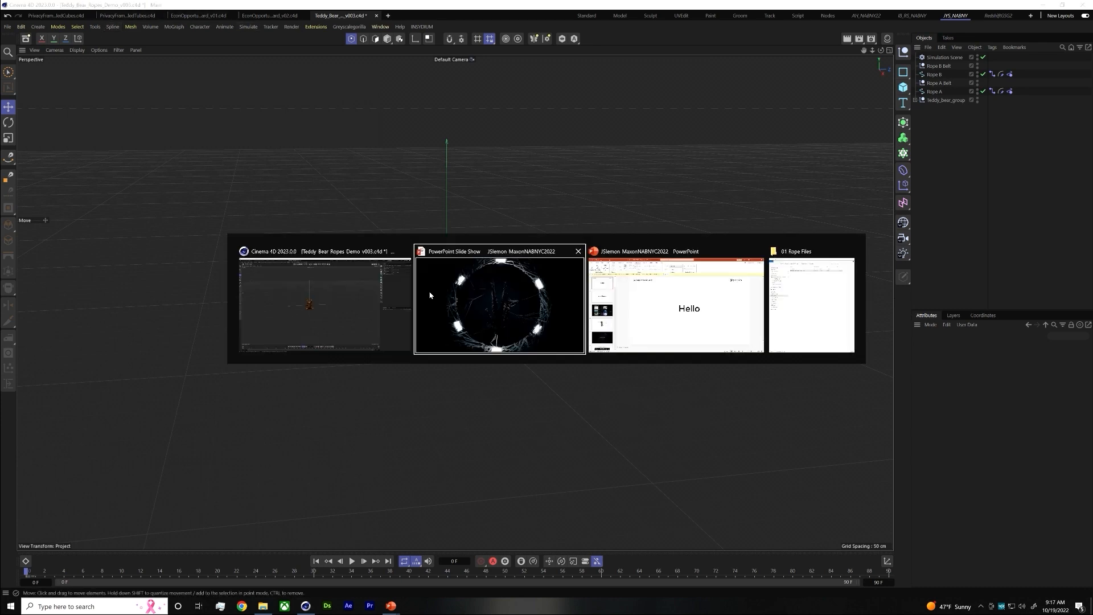
{"action": "left_click", "coordinate": [430, 295]}
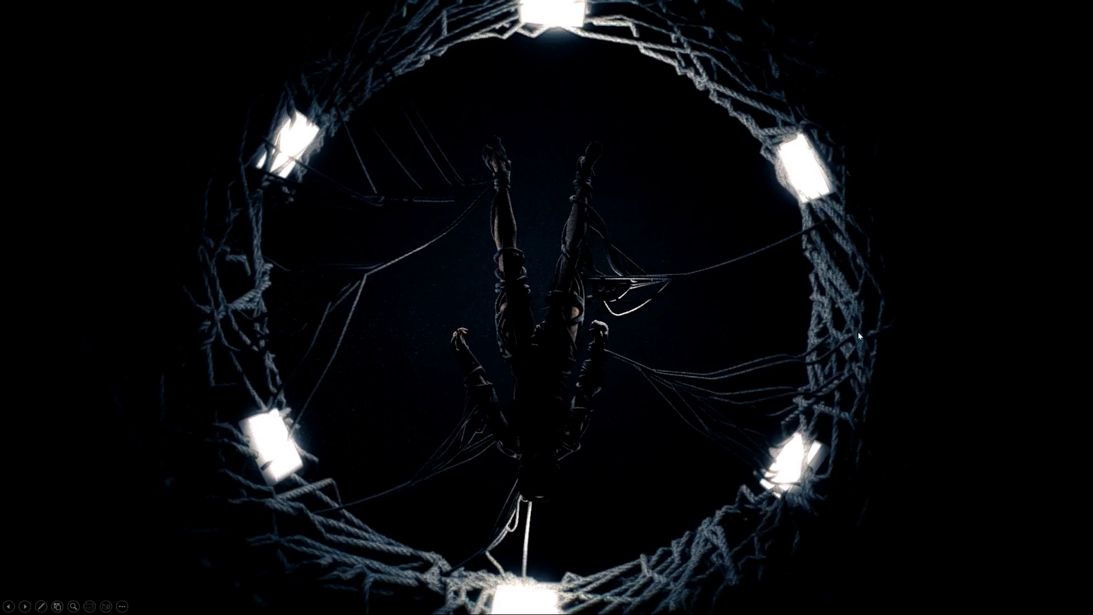
{"action": "key", "text": "Right"}
{"action": "key", "text": "Left"}
{"action": "key", "text": "Left"}
{"action": "key", "text": "Left"}
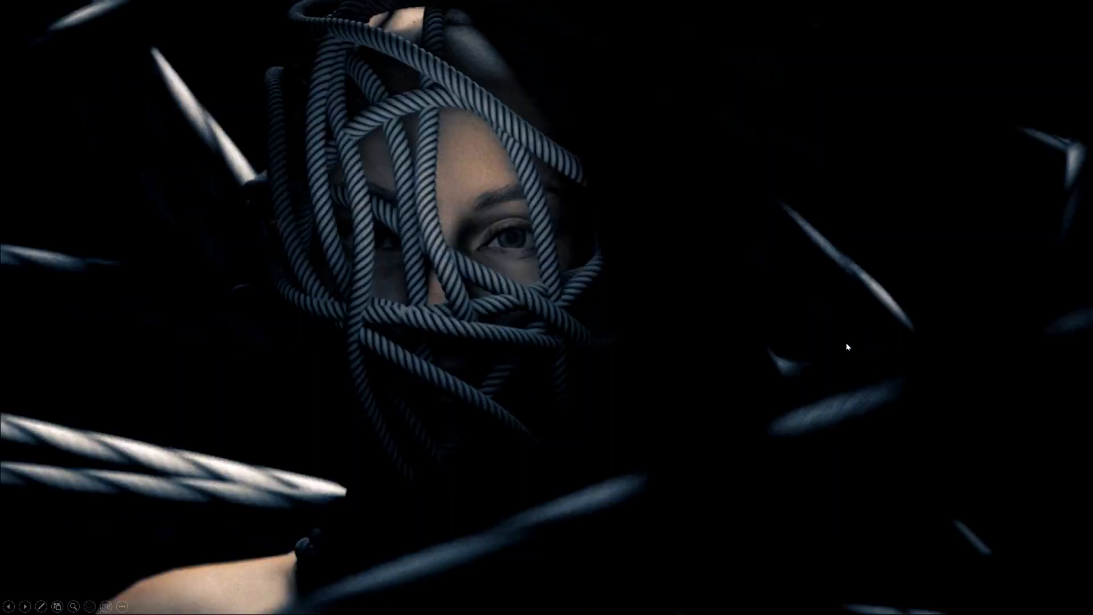
Open the Ricochet Plugin link on the tools slide and browse Rocket Lasso's plugin store in the browser
{"action": "left_click", "coordinate": [554, 359]}
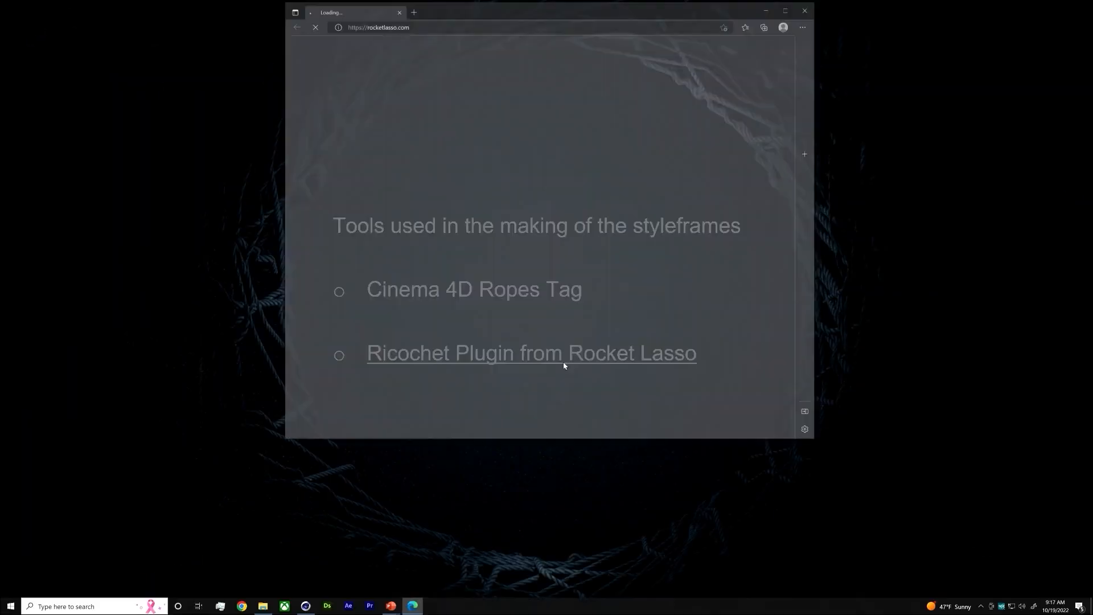
{"action": "left_click_drag", "start_coordinate": [607, 8], "coordinate": [796, 45]}
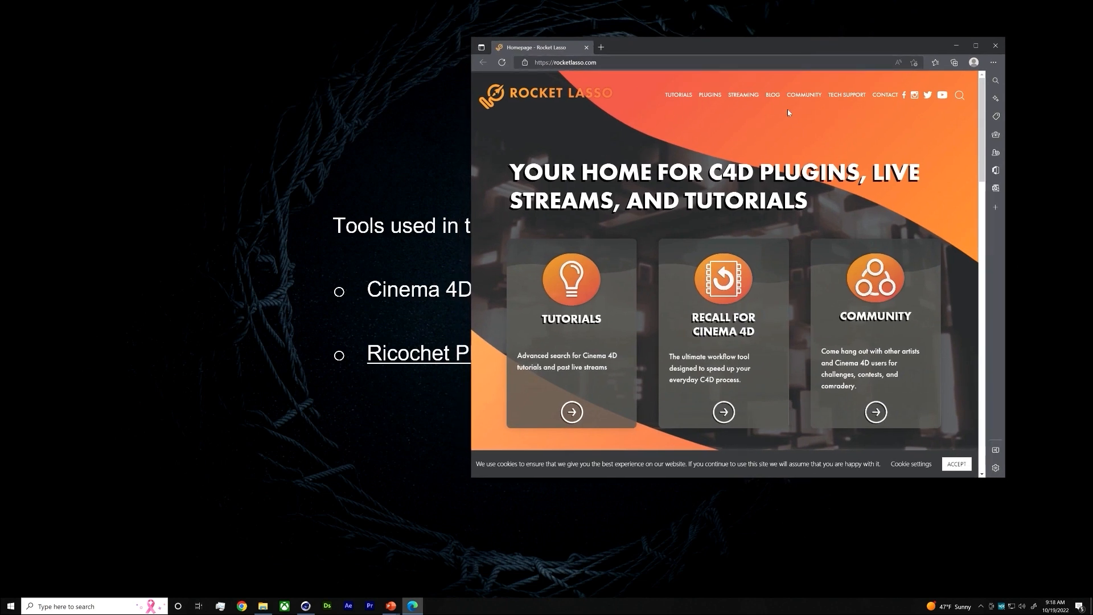
{"action": "left_click", "coordinate": [710, 95]}
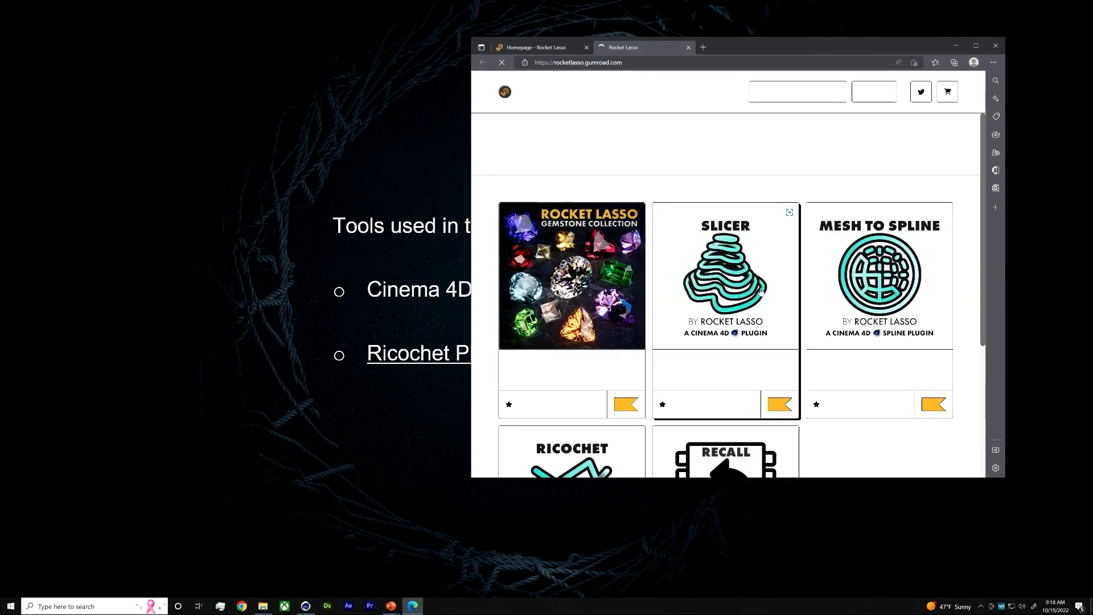
{"action": "scroll", "coordinate": [895, 282], "scroll_direction": "down", "scroll_amount": 2}
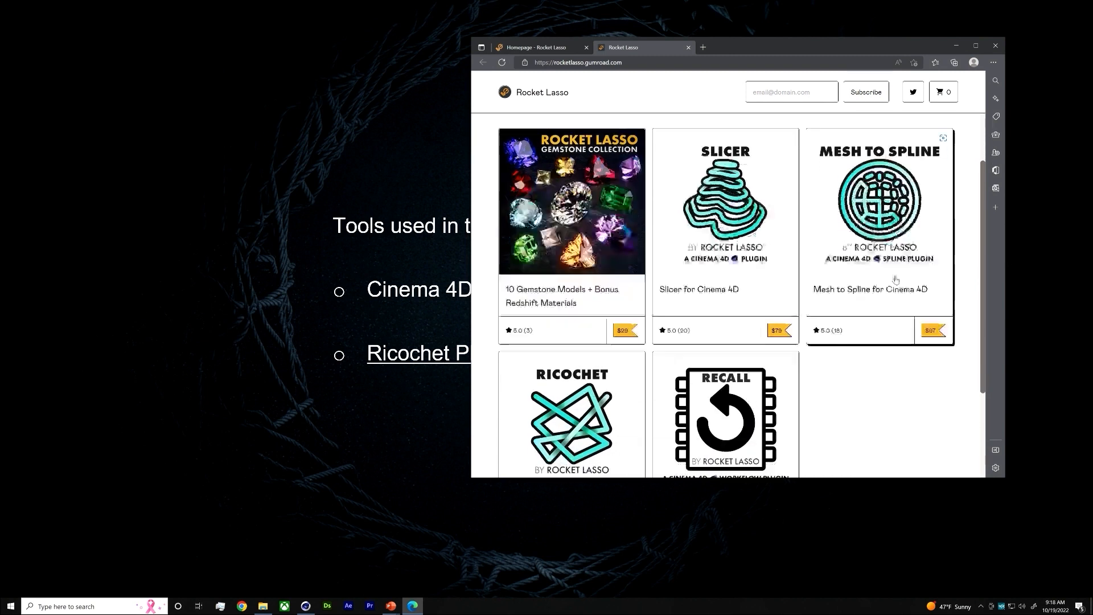
{"action": "scroll", "coordinate": [896, 280], "scroll_direction": "down", "scroll_amount": 2}
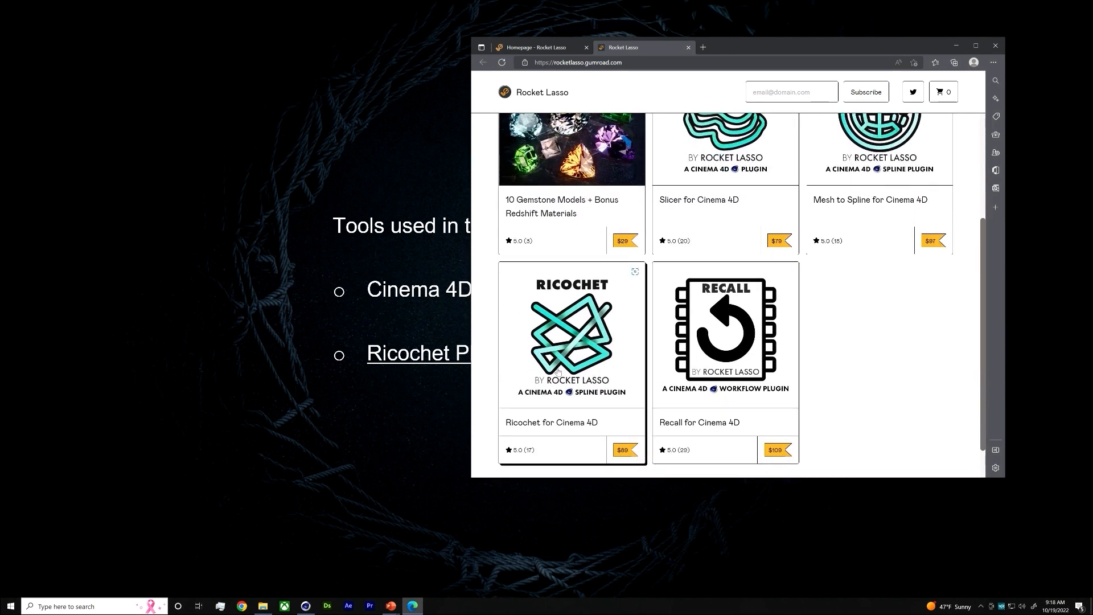
{"action": "scroll", "coordinate": [726, 341], "scroll_direction": "up", "scroll_amount": 4}
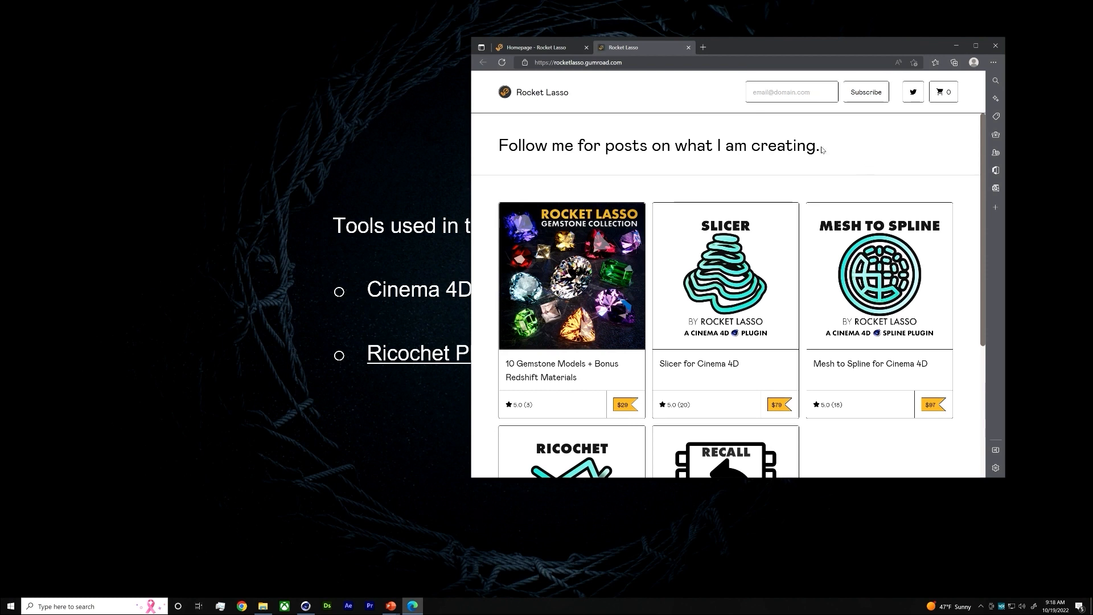
{"action": "scroll", "coordinate": [730, 314], "scroll_direction": "down", "scroll_amount": 3}
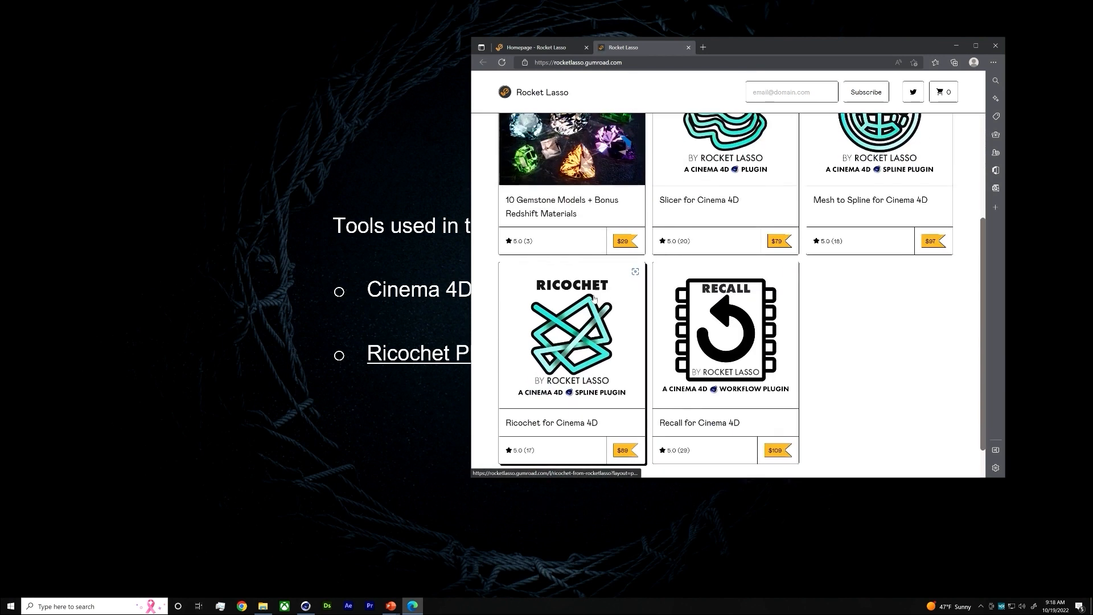
Open the Ricochet for Cinema 4D product page and look through its description and example images
{"action": "left_click", "coordinate": [697, 253]}
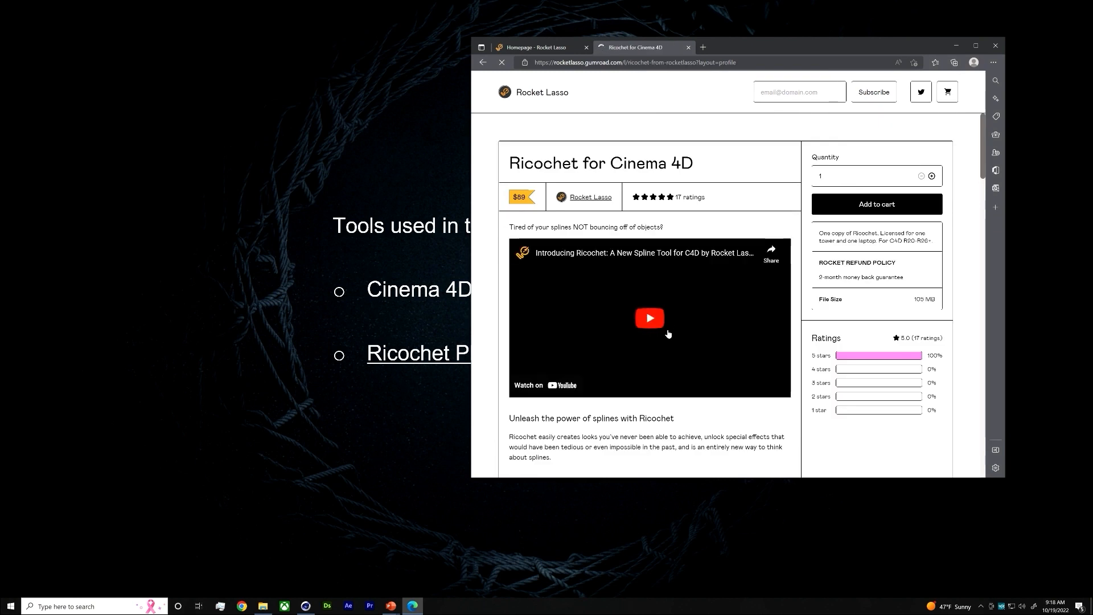
{"action": "scroll", "coordinate": [668, 334], "scroll_direction": "down", "scroll_amount": 8}
{"action": "scroll", "coordinate": [658, 334], "scroll_direction": "down", "scroll_amount": 10}
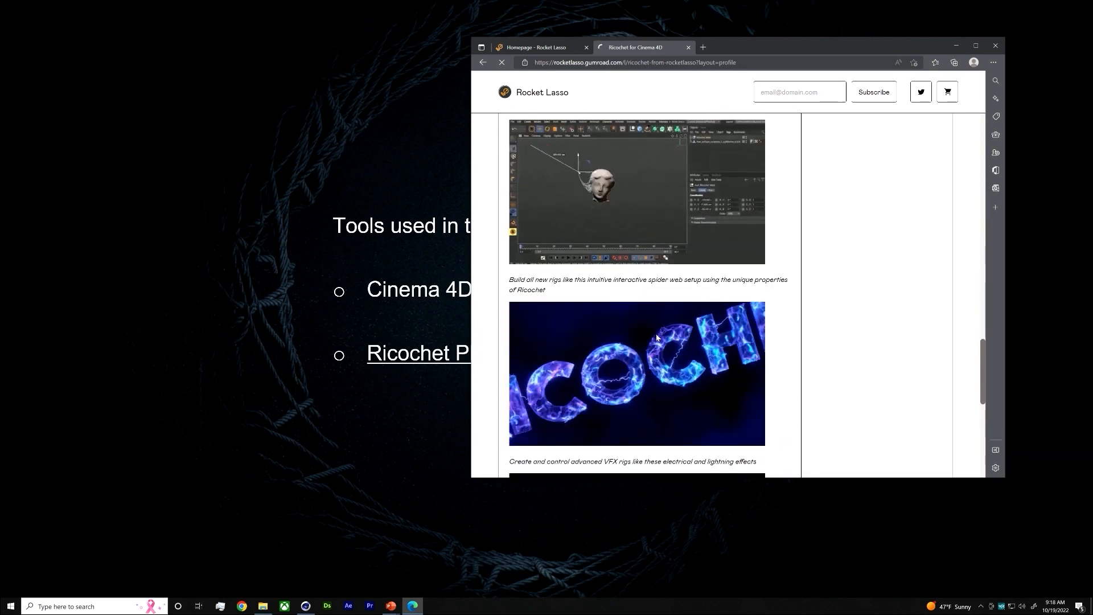
{"action": "scroll", "coordinate": [797, 320], "scroll_direction": "up", "scroll_amount": 4}
{"action": "scroll", "coordinate": [797, 320], "scroll_direction": "up", "scroll_amount": 7}
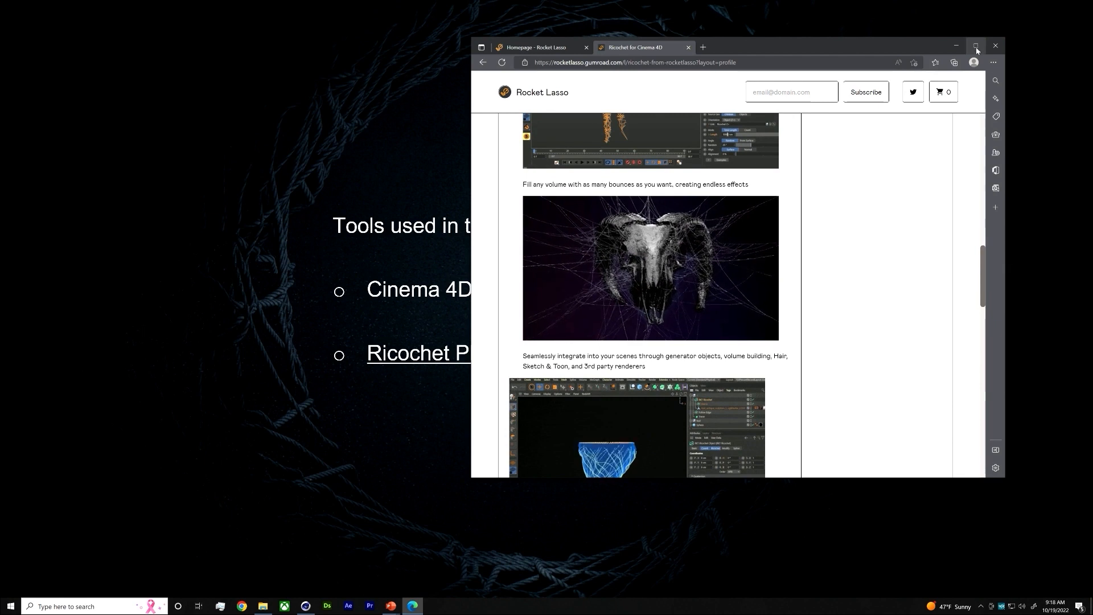
Close the browser window and switch back to the teddy bear project in Cinema 4D
{"action": "left_click", "coordinate": [995, 46]}
{"action": "key", "text": "alt+Tab"}
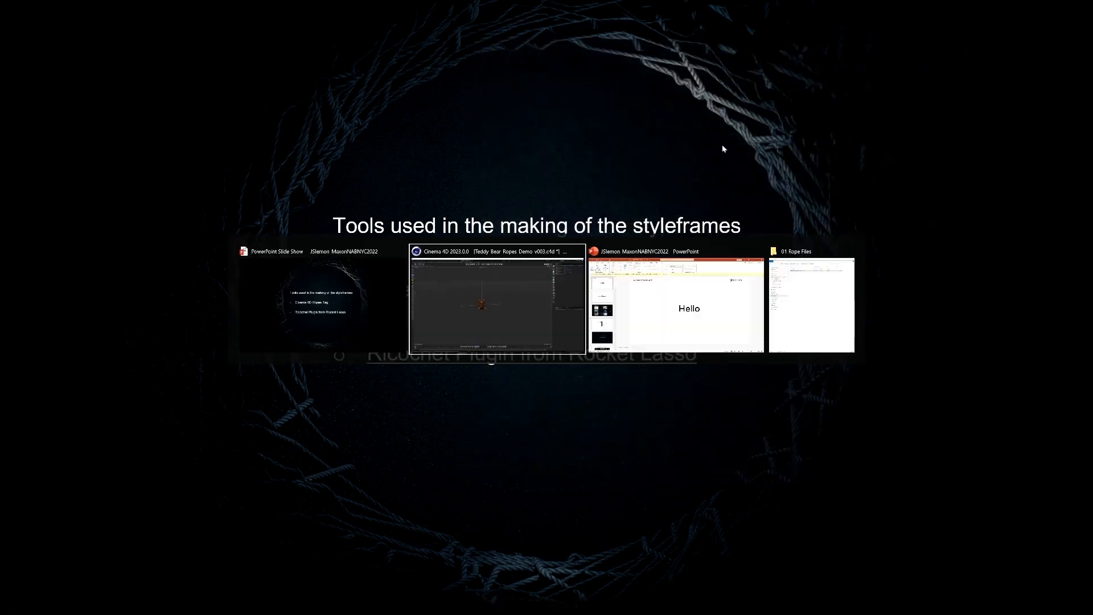
{"action": "left_click", "coordinate": [535, 292]}
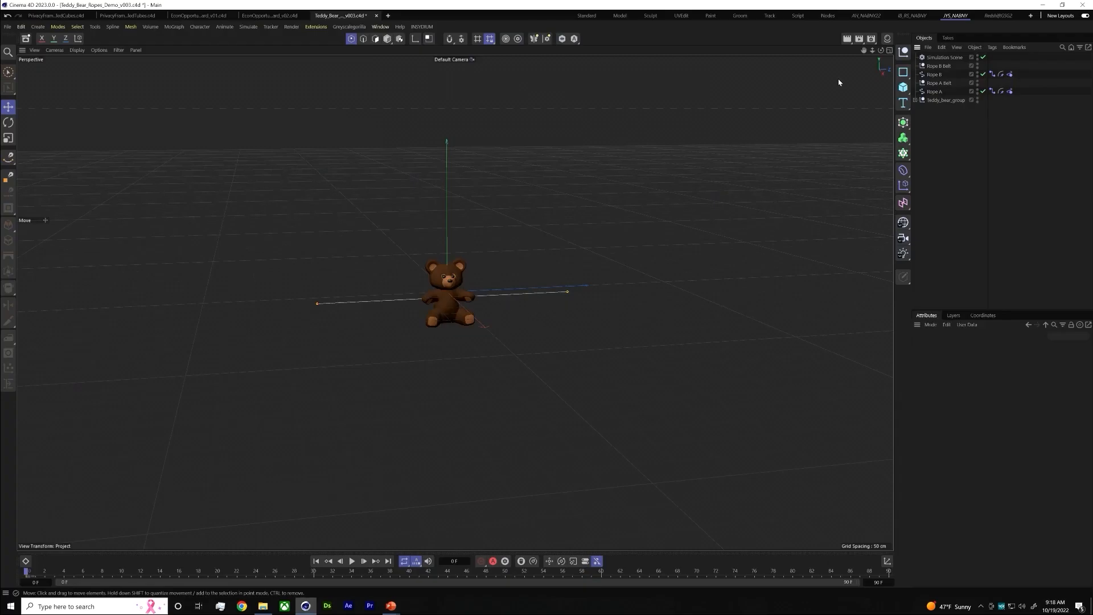
Revert the teddy bear project to its saved version, discarding the changes, and frame the whole bear
{"action": "left_click", "coordinate": [8, 27]}
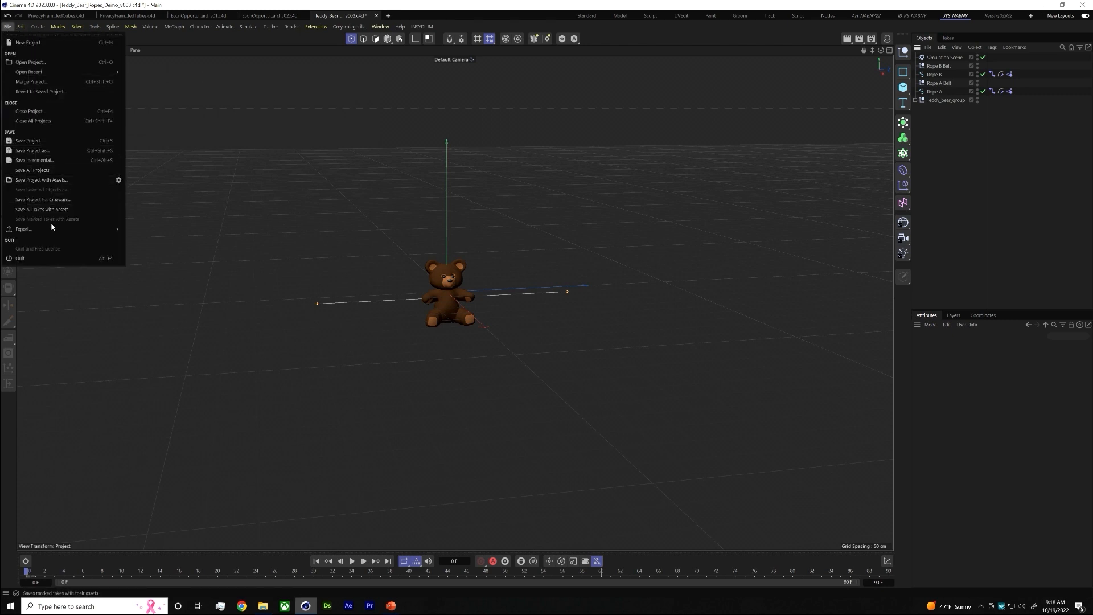
{"action": "left_click", "coordinate": [26, 91]}
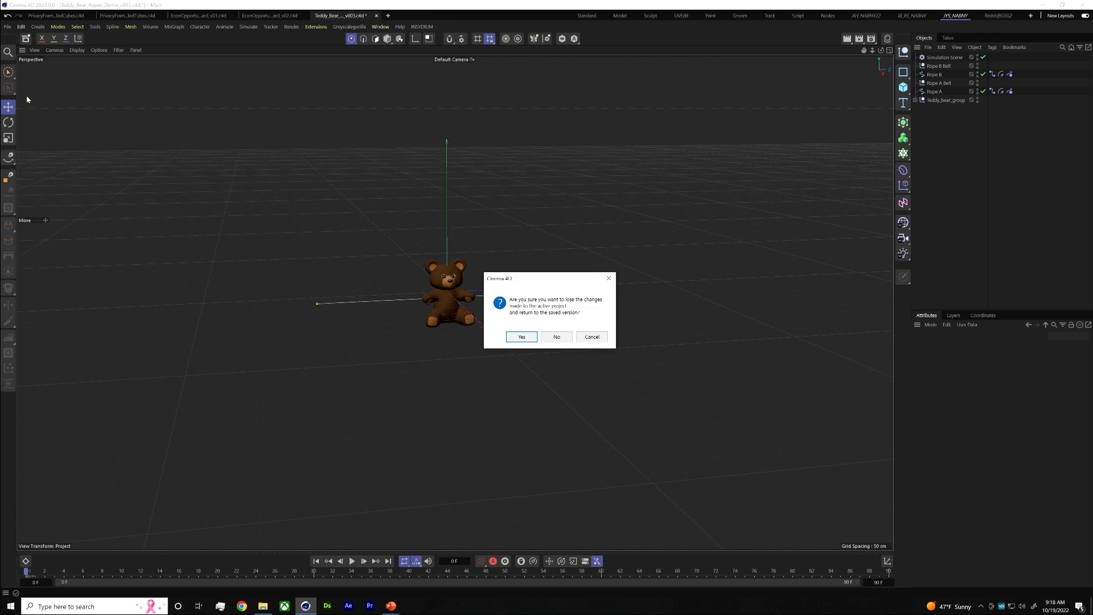
{"action": "key", "text": "Return"}
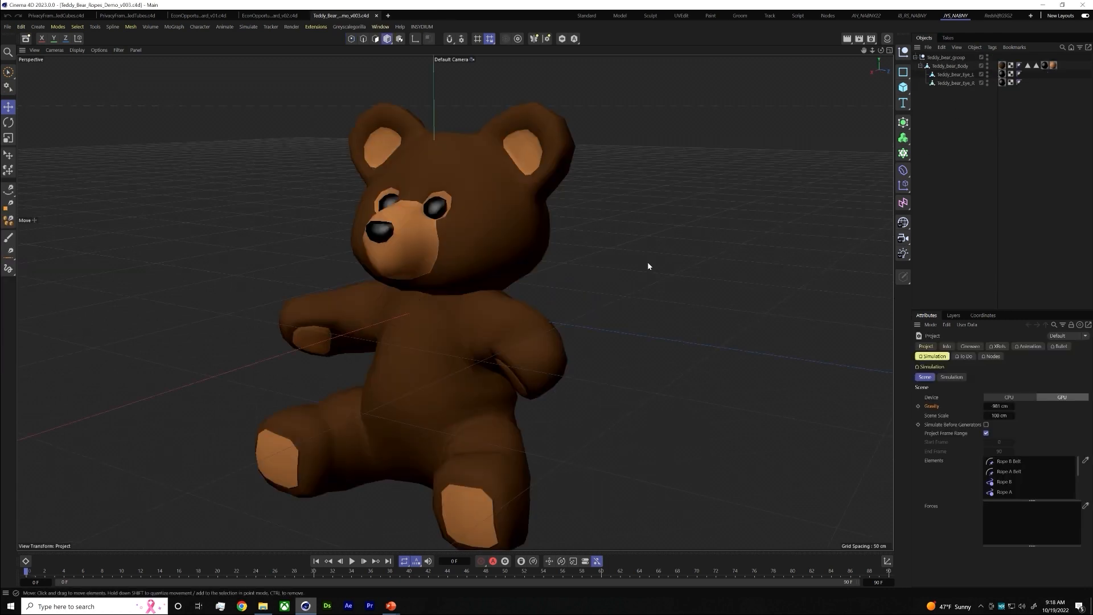
{"action": "right_click_drag", "start_coordinate": [624, 291], "coordinate": [404, 304], "text": "alt"}
{"action": "middle_click_drag", "start_coordinate": [566, 283], "coordinate": [511, 257], "text": "alt"}
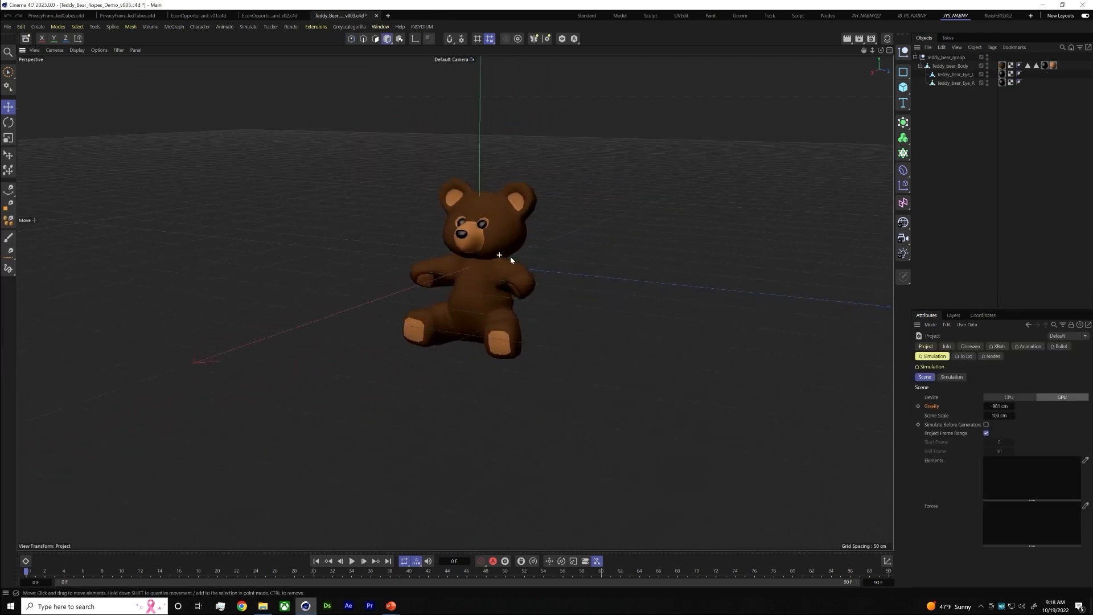
Select the teddy bear group and turn the view to face the whole bear from the front
{"action": "left_click_drag", "start_coordinate": [510, 256], "coordinate": [638, 270], "text": "alt"}
{"action": "left_click", "coordinate": [943, 58]}
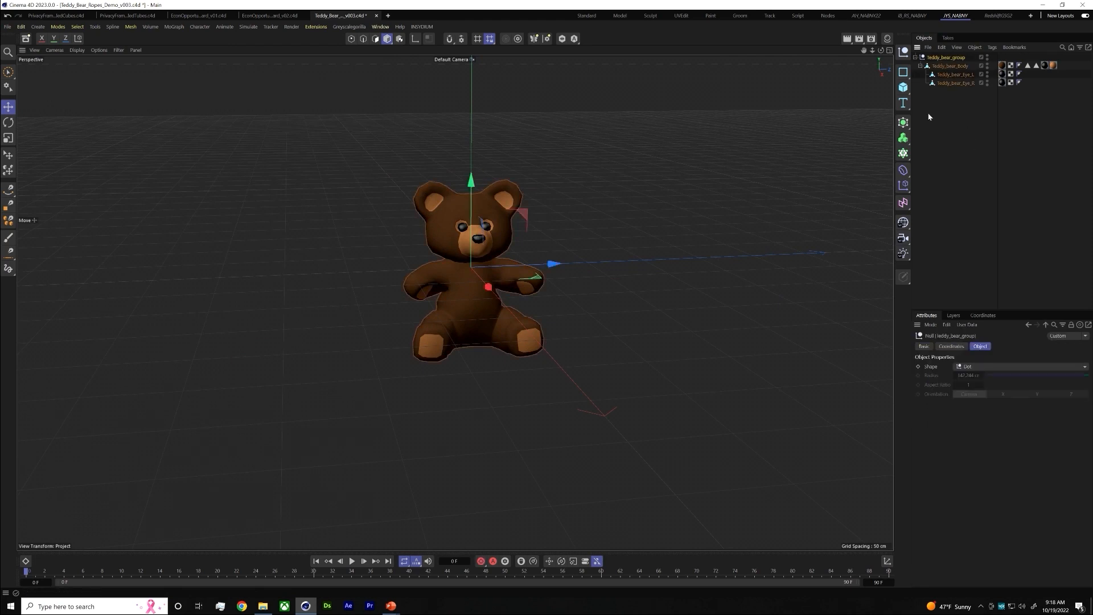
{"action": "middle_click_drag", "start_coordinate": [509, 304], "coordinate": [481, 285], "text": "alt"}
{"action": "right_click_drag", "start_coordinate": [481, 285], "coordinate": [419, 285], "text": "alt"}
{"action": "left_click_drag", "start_coordinate": [419, 285], "coordinate": [340, 286], "text": "alt"}
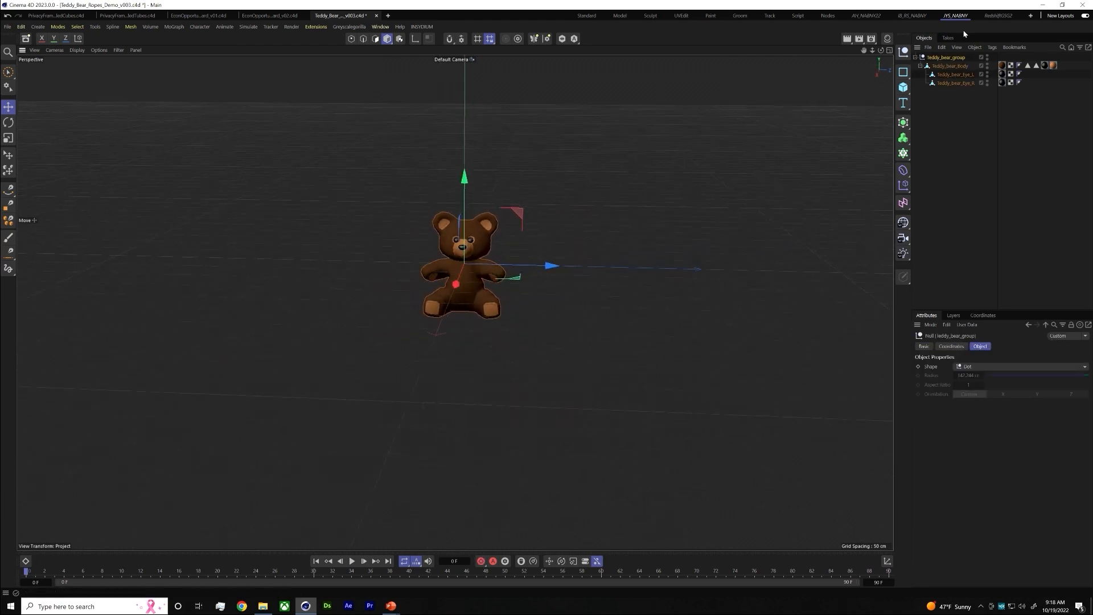
Switch to the PowerPoint slide show to view the rope ring artwork and return to the Cinema 4D bear project
{"action": "key", "text": "alt+Tab"}
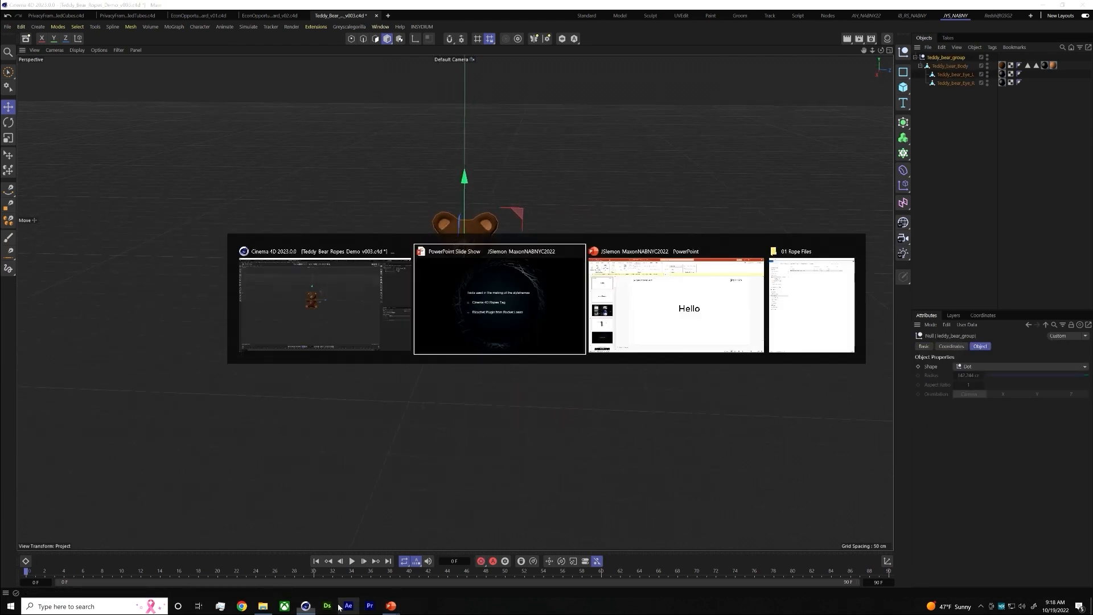
{"action": "left_click", "coordinate": [496, 286]}
{"action": "left_click", "coordinate": [497, 286]}
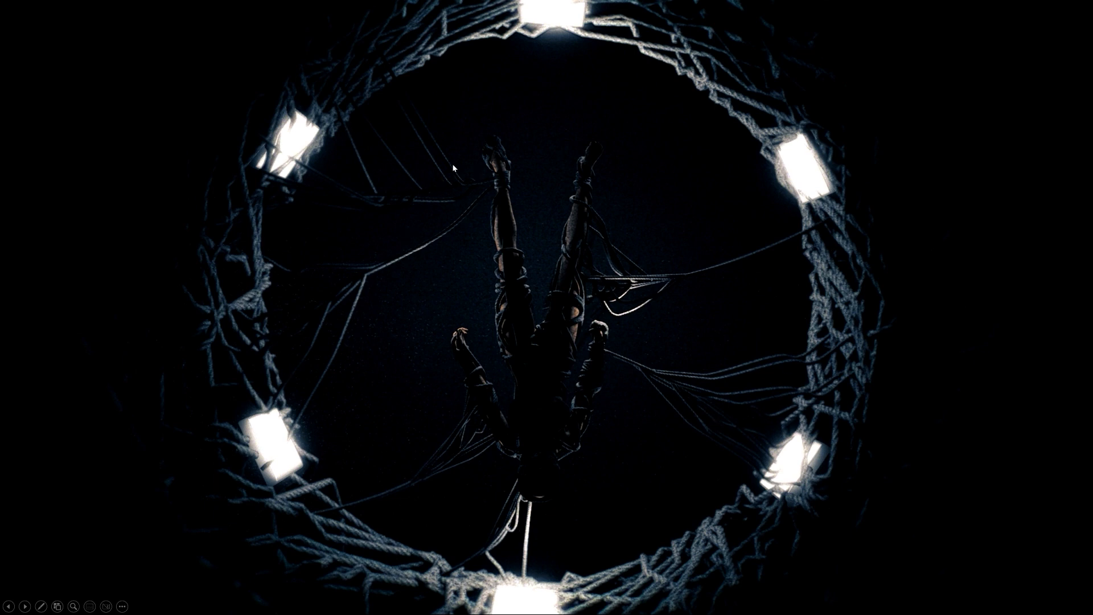
{"action": "key", "text": "alt+Tab"}
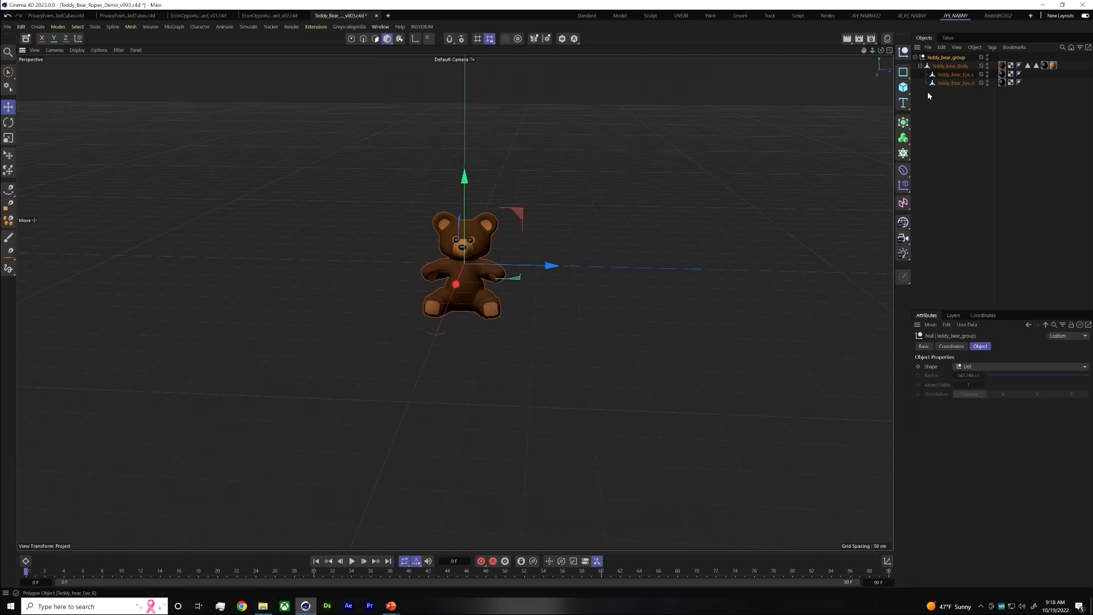
Add a Connect object and place the teddy bear group inside it as a child
{"action": "left_click", "coordinate": [926, 134]}
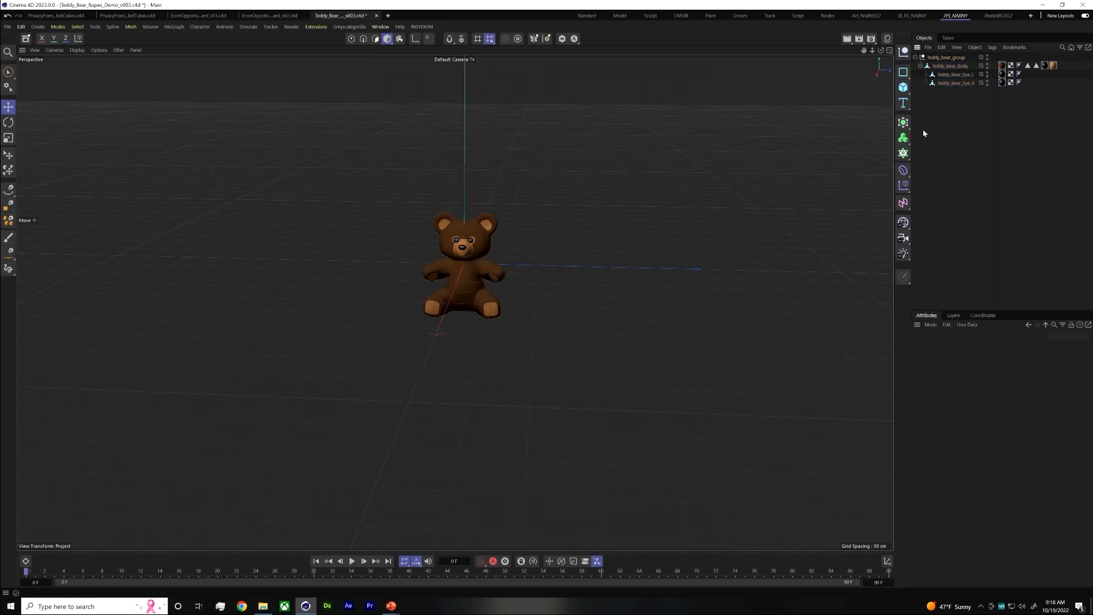
{"action": "left_click", "coordinate": [948, 59]}
{"action": "key", "text": "shift+c"}
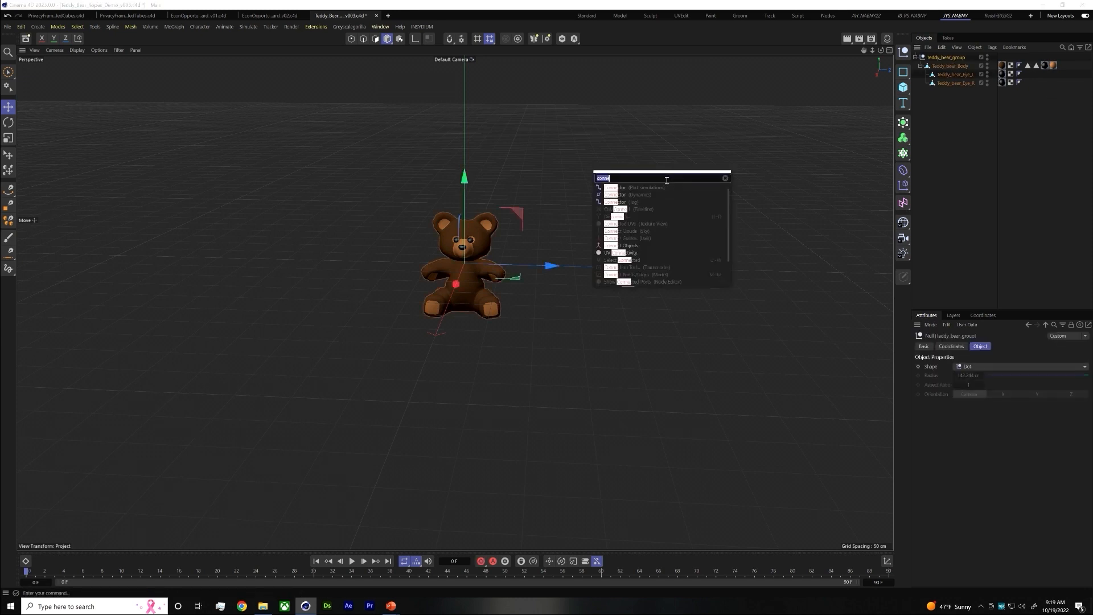
{"action": "type", "text": "conn"}
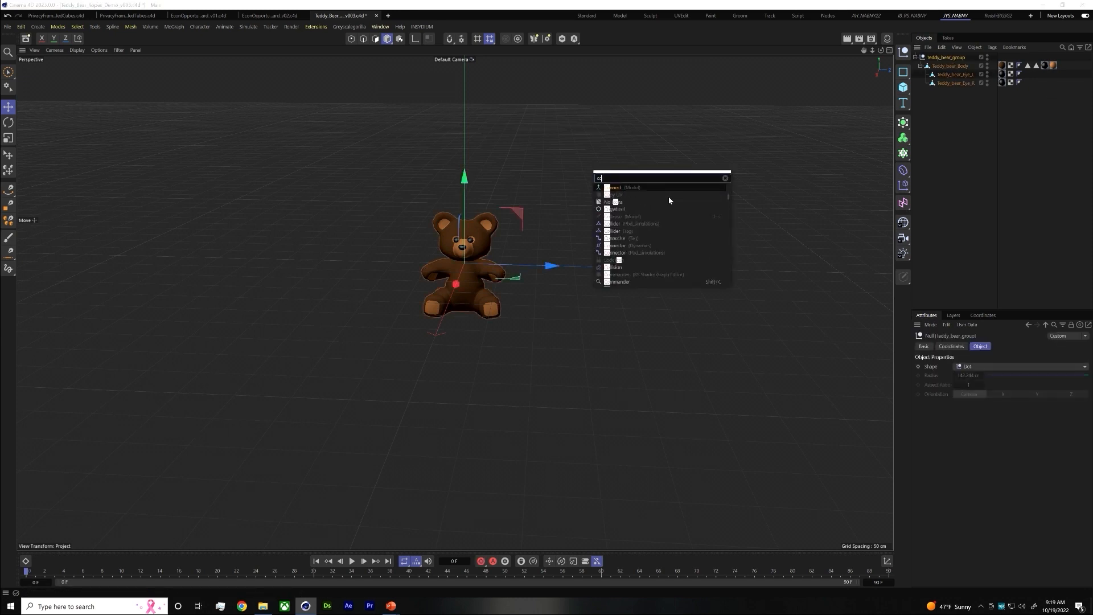
{"action": "left_click", "coordinate": [634, 188]}
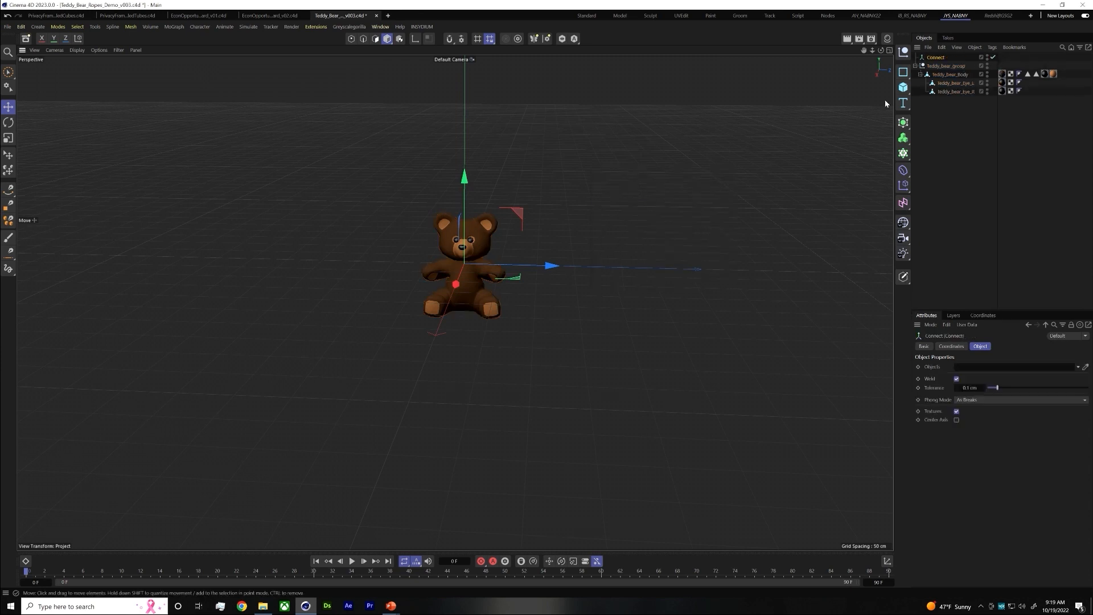
{"action": "left_click_drag", "start_coordinate": [945, 65], "coordinate": [937, 58]}
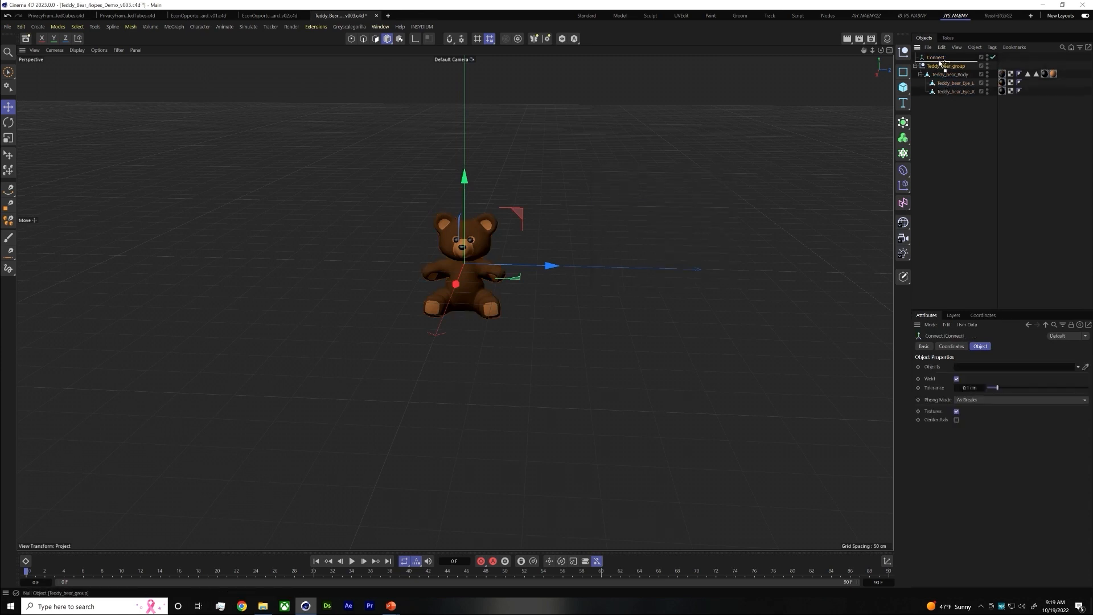
Rename the Connect object to Bear Model and collapse its hierarchy
{"action": "left_click", "coordinate": [924, 347]}
{"action": "double_click", "coordinate": [984, 378]}
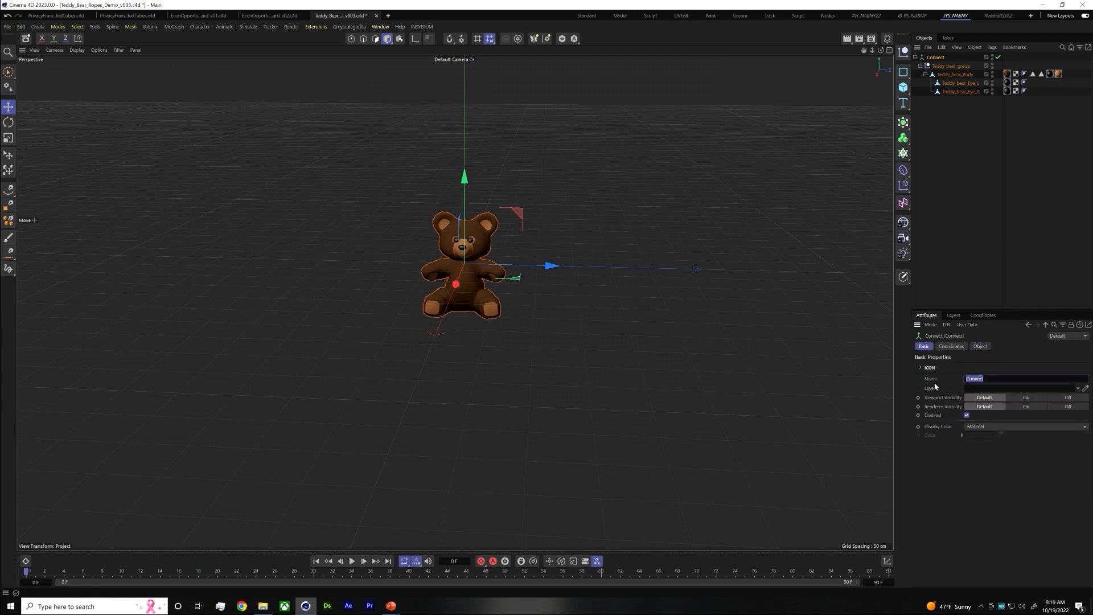
{"action": "type", "text": "Bear Model"}
{"action": "key", "text": "Return"}
{"action": "left_click", "coordinate": [999, 134]}
{"action": "left_click", "coordinate": [915, 57]}
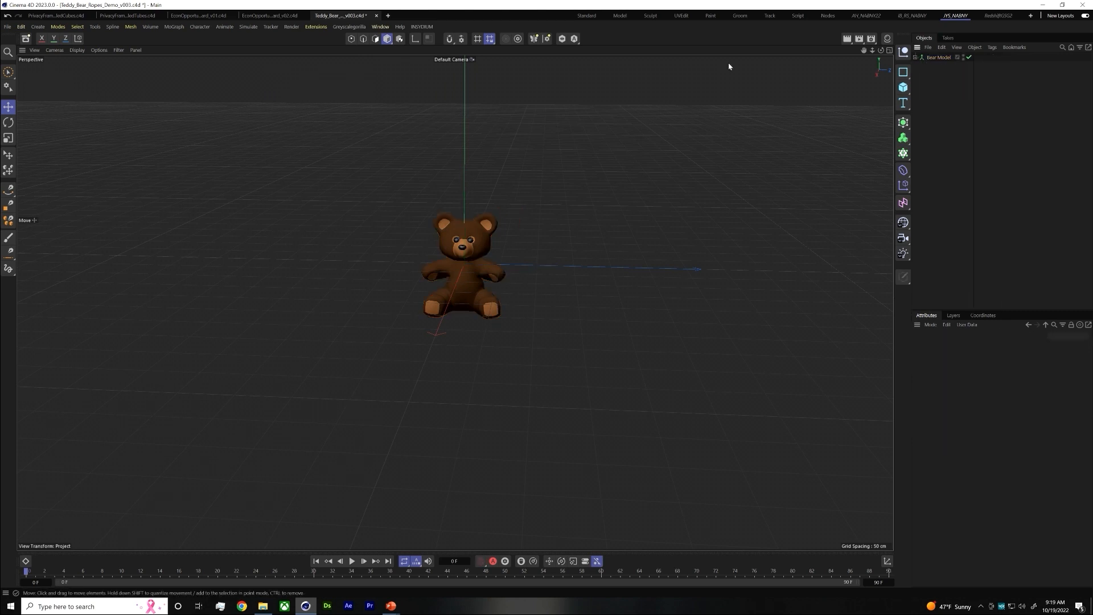
Add an RKT Ricochet object, set its source geometry to Objects, and link Bear Model as the source
{"action": "left_click", "coordinate": [316, 28]}
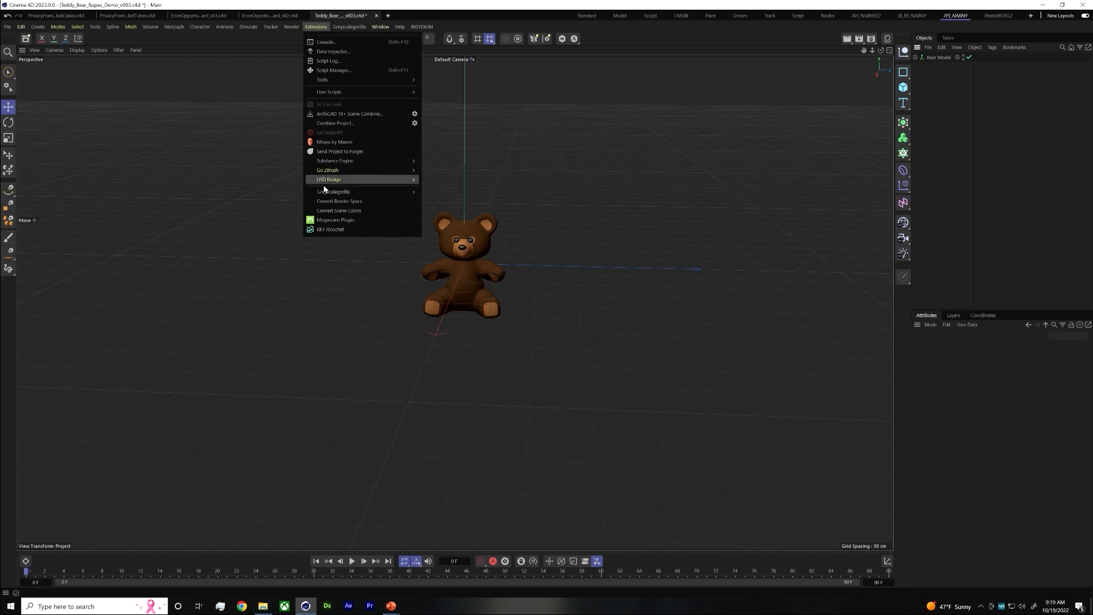
{"action": "left_click", "coordinate": [330, 229]}
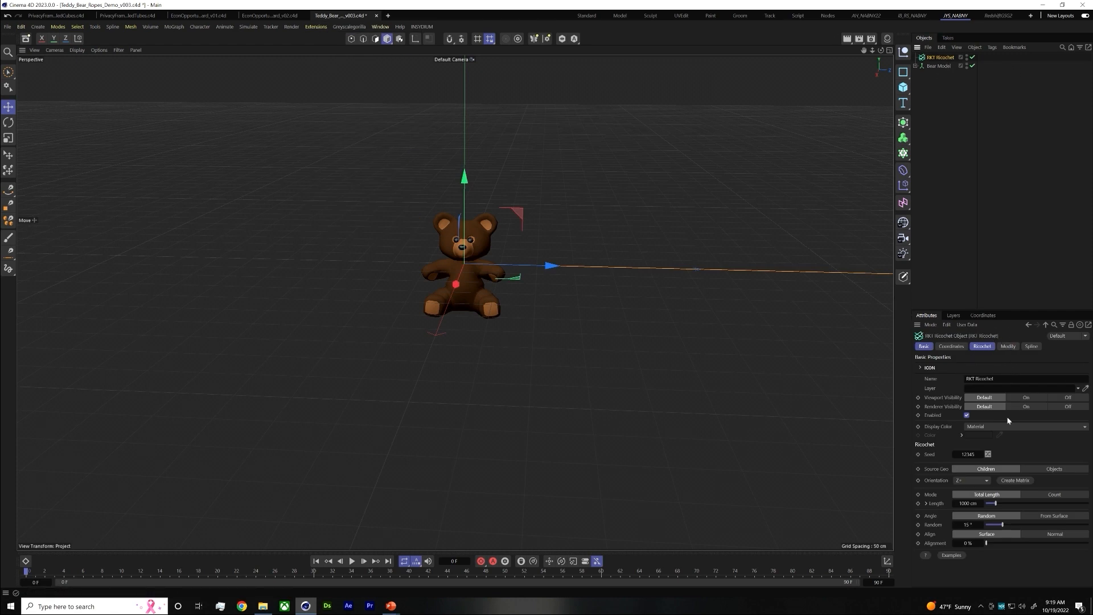
{"action": "left_click", "coordinate": [981, 347]}
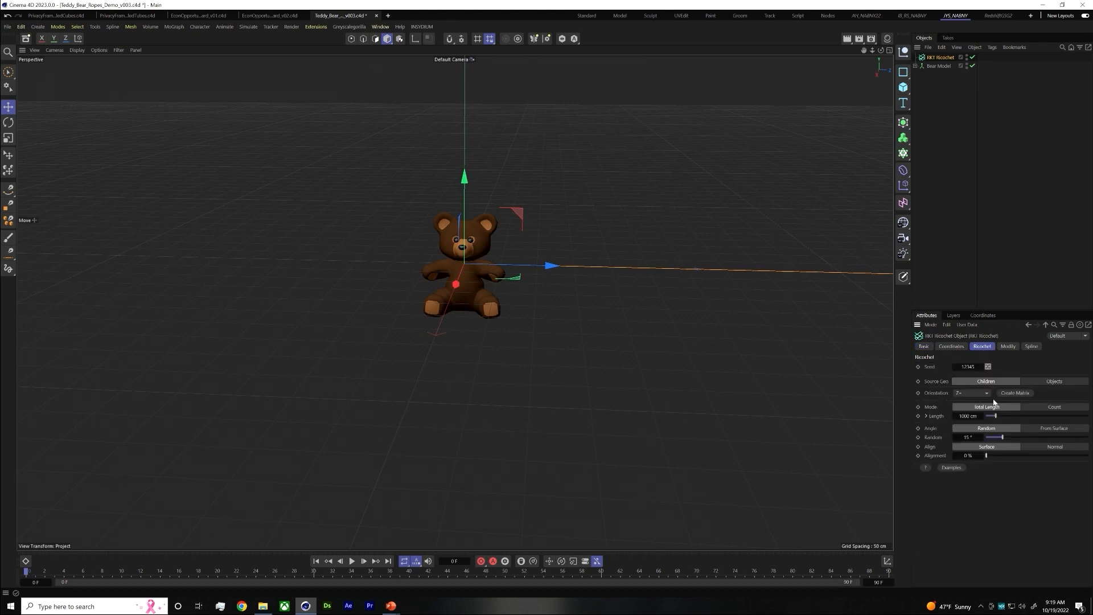
{"action": "left_click", "coordinate": [1042, 383]}
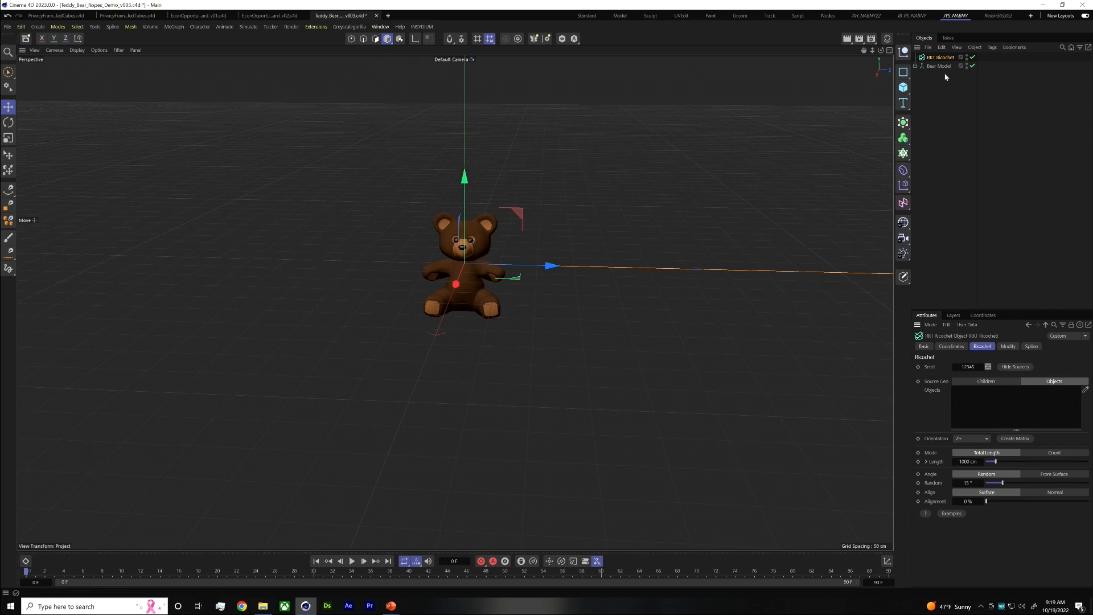
{"action": "left_click_drag", "start_coordinate": [939, 66], "coordinate": [1017, 405]}
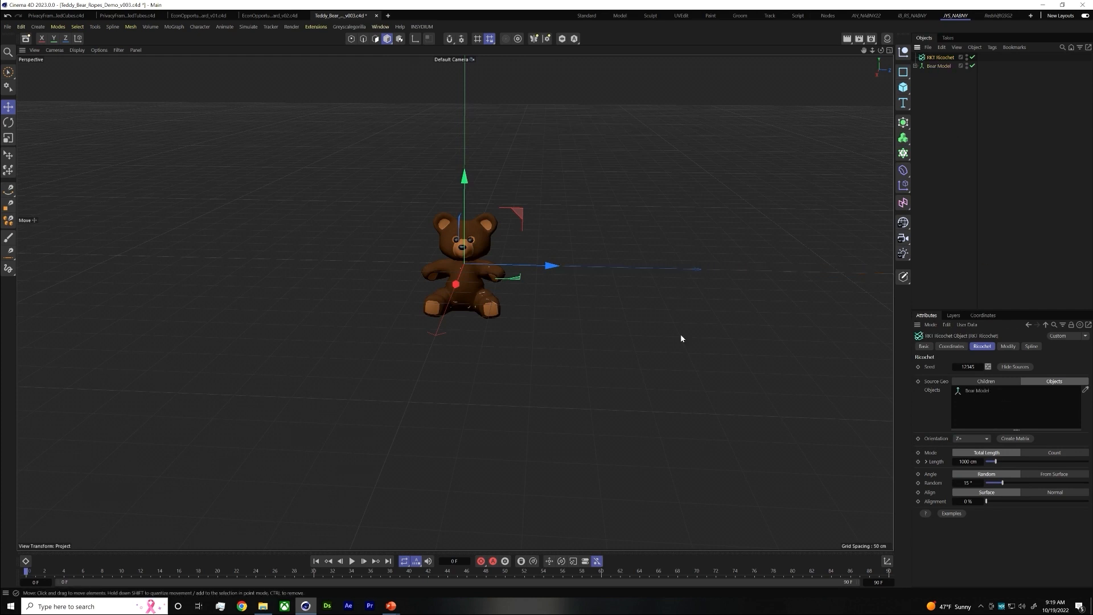
Hide the Ricochet source geometry and look closely at the spline bouncing inside the bear
{"action": "left_click", "coordinate": [1015, 366]}
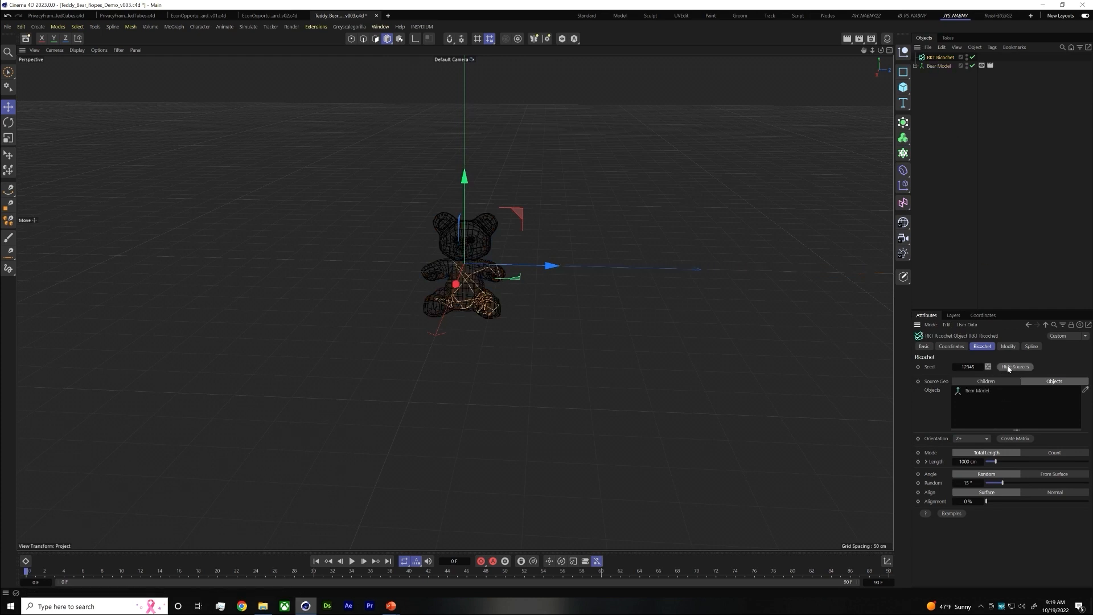
{"action": "scroll", "coordinate": [458, 265], "scroll_direction": "up", "scroll_amount": 2}
{"action": "scroll", "coordinate": [458, 265], "scroll_direction": "up", "scroll_amount": 1}
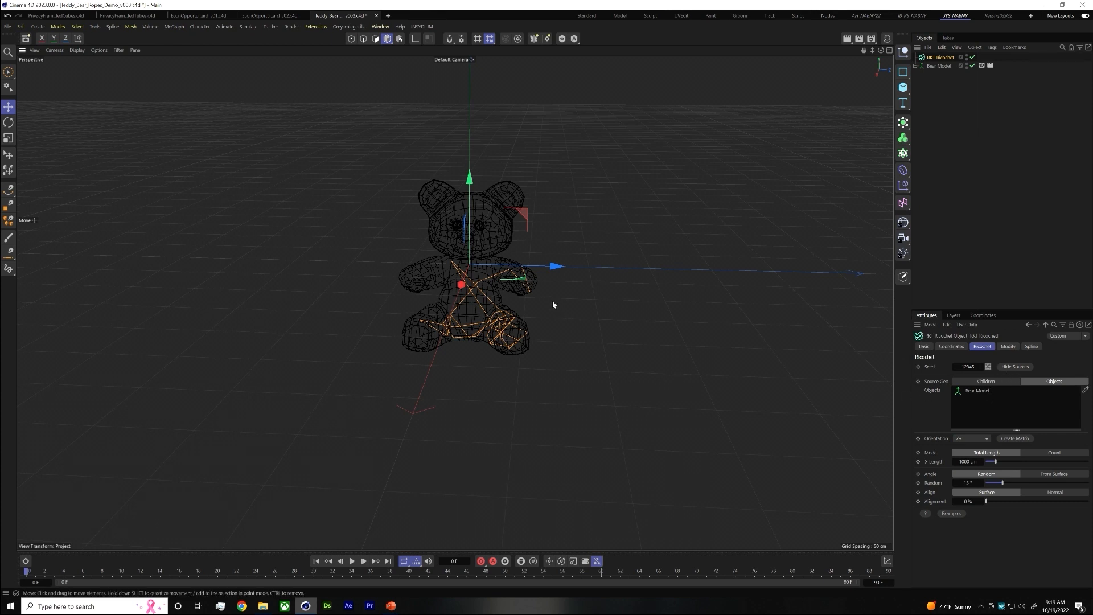
Move the Ricochet object along its Z axis until its origin sits outside the bear
{"action": "left_click_drag", "start_coordinate": [557, 267], "coordinate": [801, 271]}
{"action": "right_click_drag", "start_coordinate": [646, 315], "coordinate": [461, 304], "text": "alt"}
{"action": "middle_click_drag", "start_coordinate": [561, 295], "coordinate": [348, 262], "text": "alt"}
{"action": "right_click_drag", "start_coordinate": [392, 251], "coordinate": [329, 255], "text": "alt"}
{"action": "middle_click_drag", "start_coordinate": [466, 267], "coordinate": [495, 268], "text": "alt"}
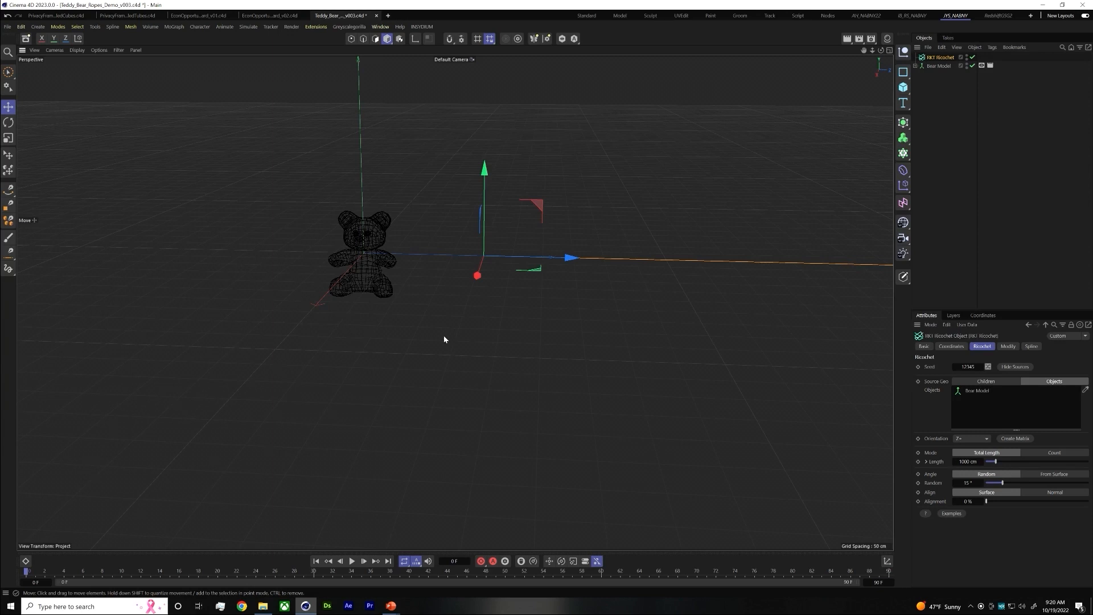
Add a Target animation tag to the RKT Ricochet object
{"action": "middle_click_drag", "start_coordinate": [461, 324], "coordinate": [529, 323]}
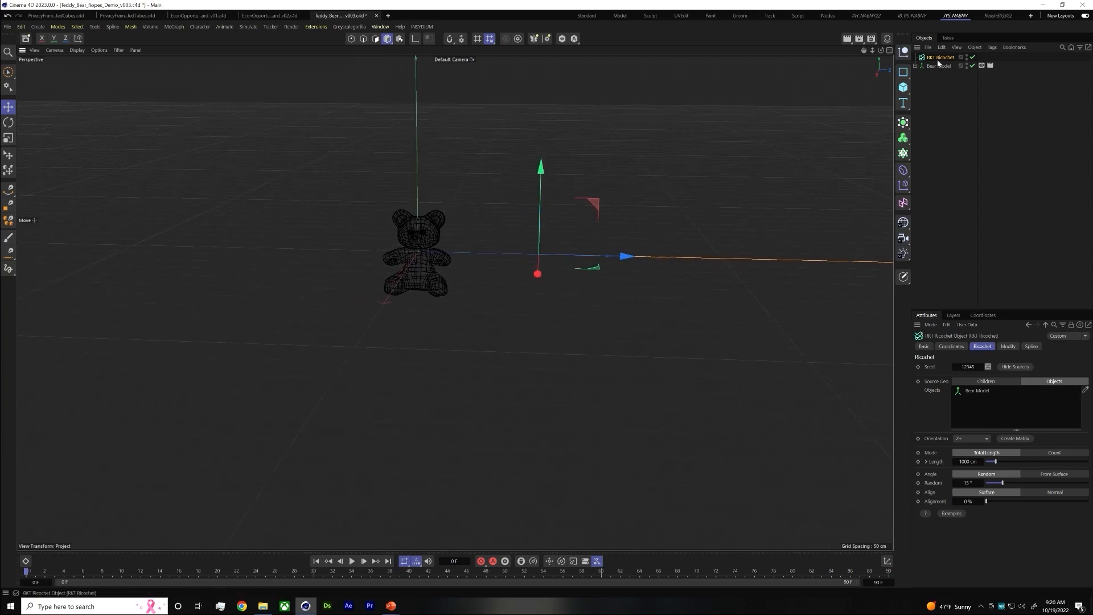
{"action": "right_click", "coordinate": [938, 61]}
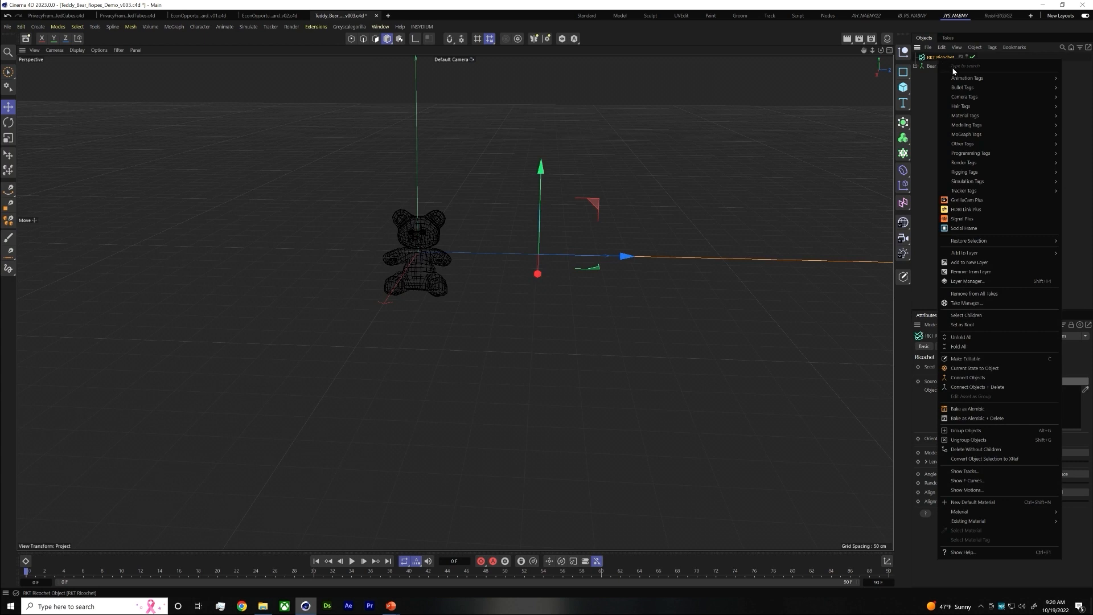
{"action": "mouse_move", "coordinate": [941, 81]}
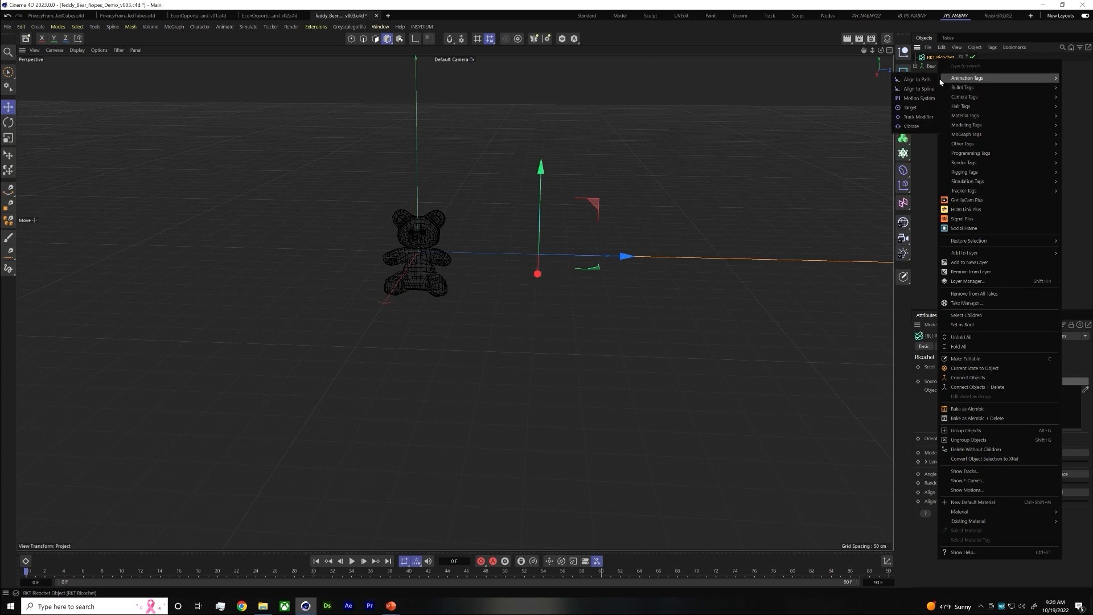
{"action": "left_click", "coordinate": [911, 107]}
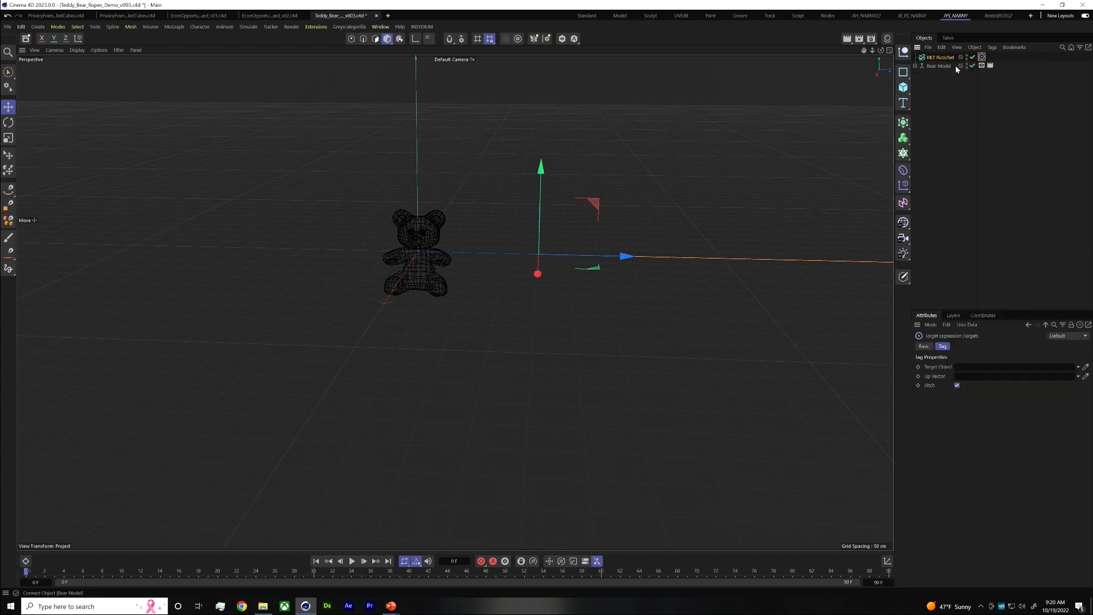
{"action": "left_click", "coordinate": [943, 58]}
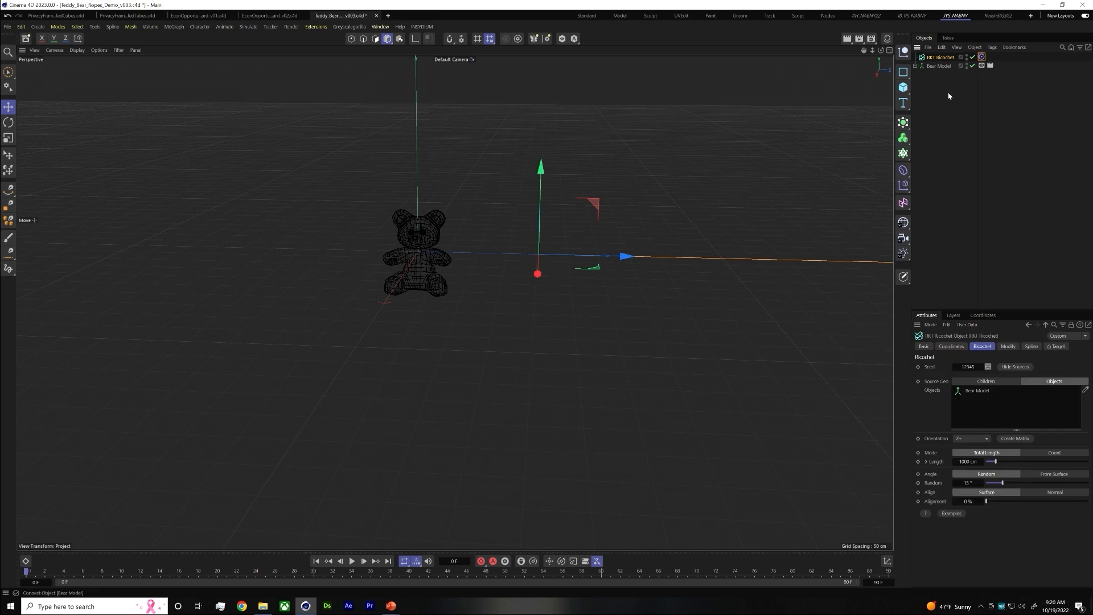
Add a null at the world origin and link it as the target object in the Ricochet's Target tag
{"action": "left_click", "coordinate": [904, 56]}
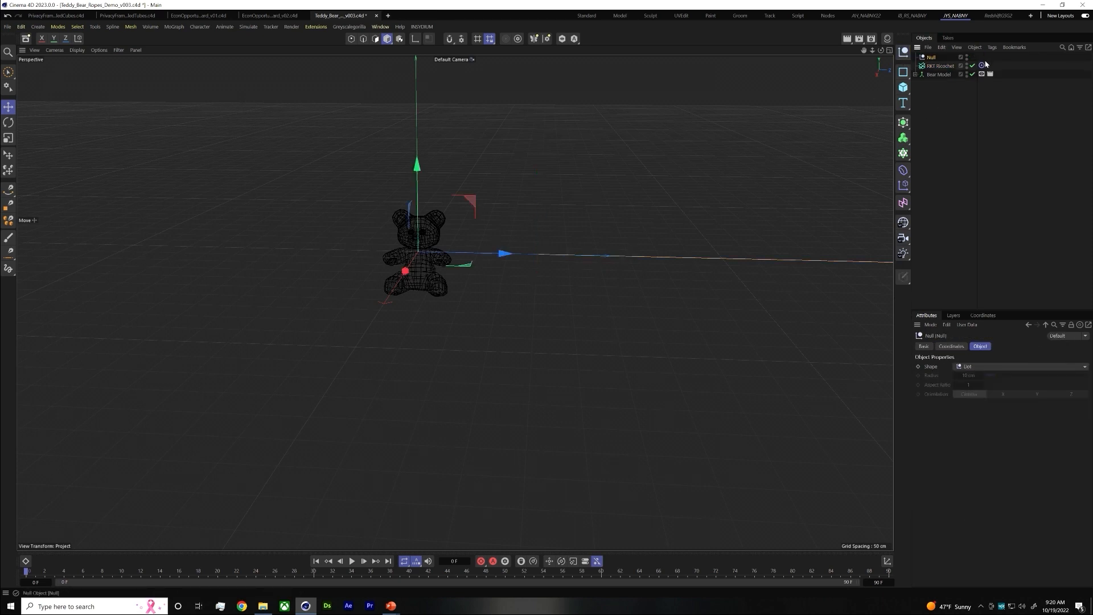
{"action": "left_click", "coordinate": [982, 65]}
{"action": "left_click_drag", "start_coordinate": [930, 59], "coordinate": [976, 368]}
{"action": "scroll", "coordinate": [497, 278], "scroll_direction": "up", "scroll_amount": 5}
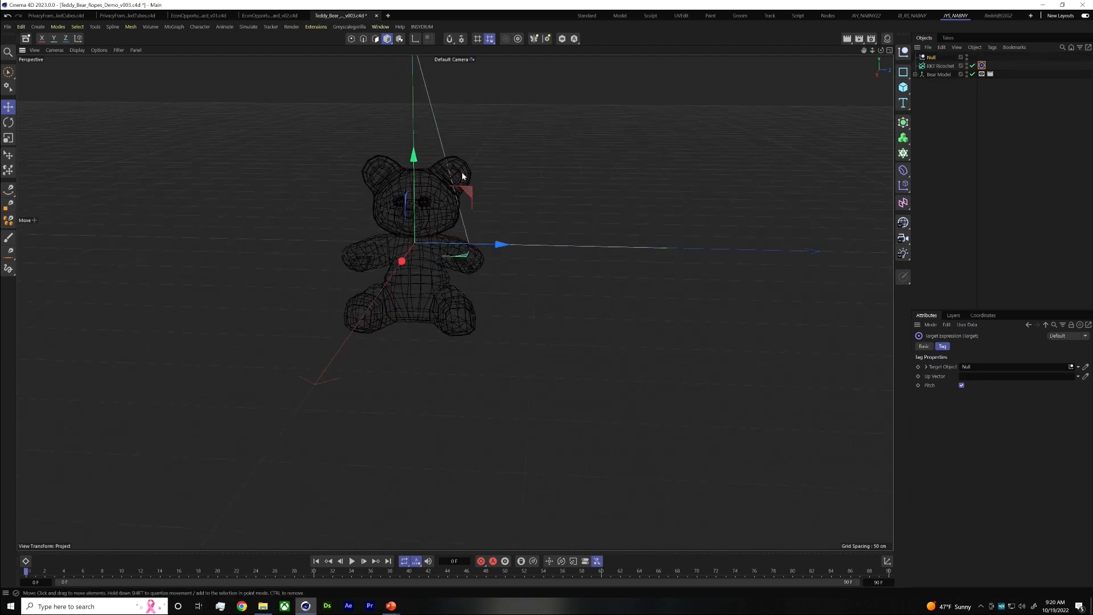
Switch the Ricochet's mode to Count and set the count to 1
{"action": "left_click", "coordinate": [941, 66]}
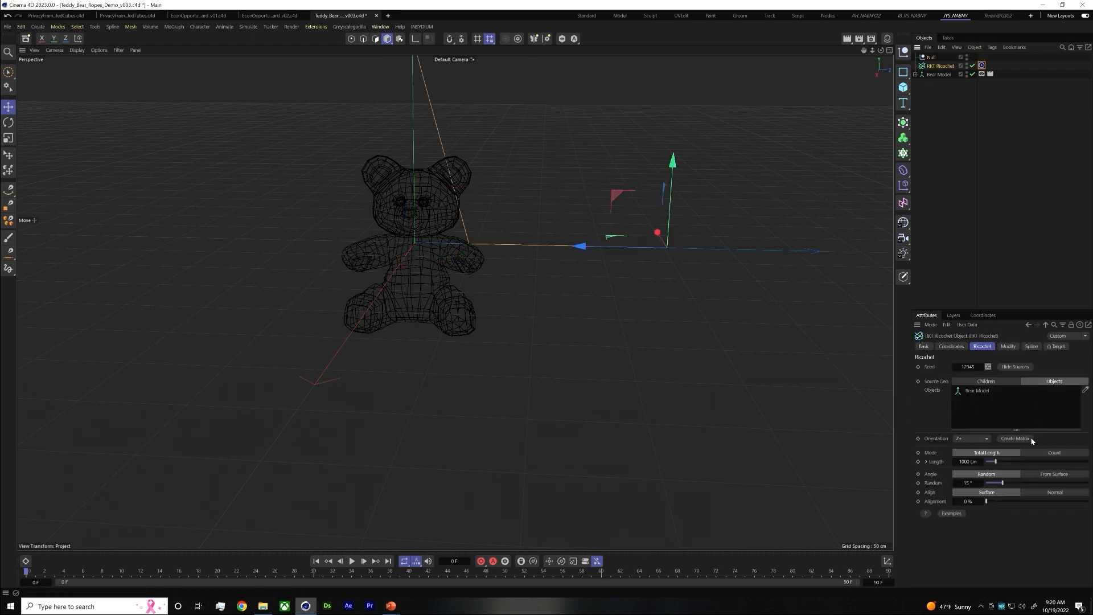
{"action": "left_click", "coordinate": [1051, 453]}
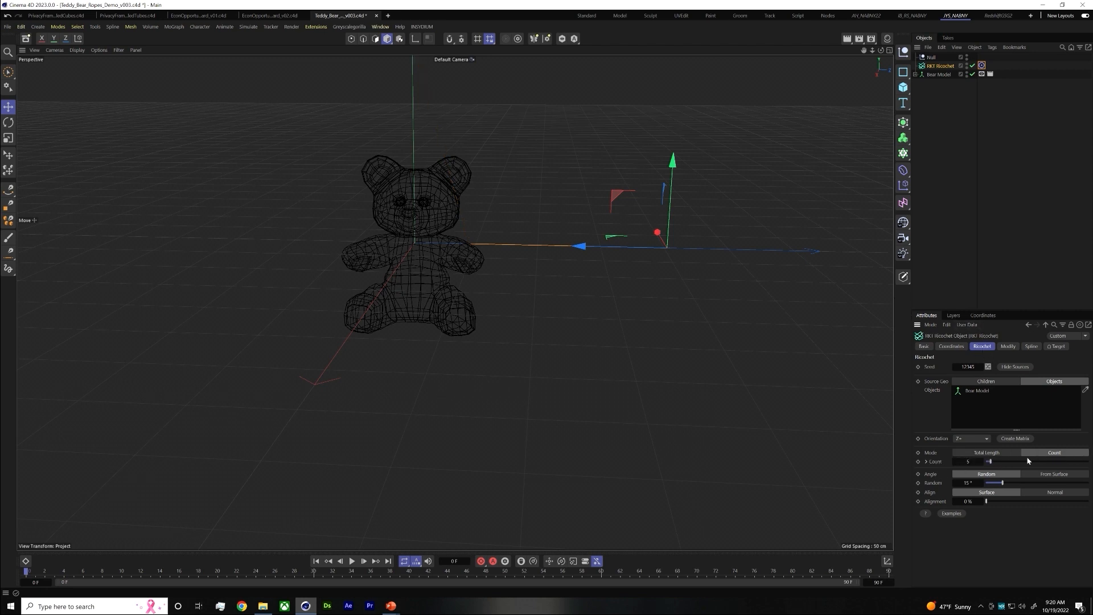
{"action": "left_click", "coordinate": [978, 461]}
{"action": "left_click", "coordinate": [975, 120]}
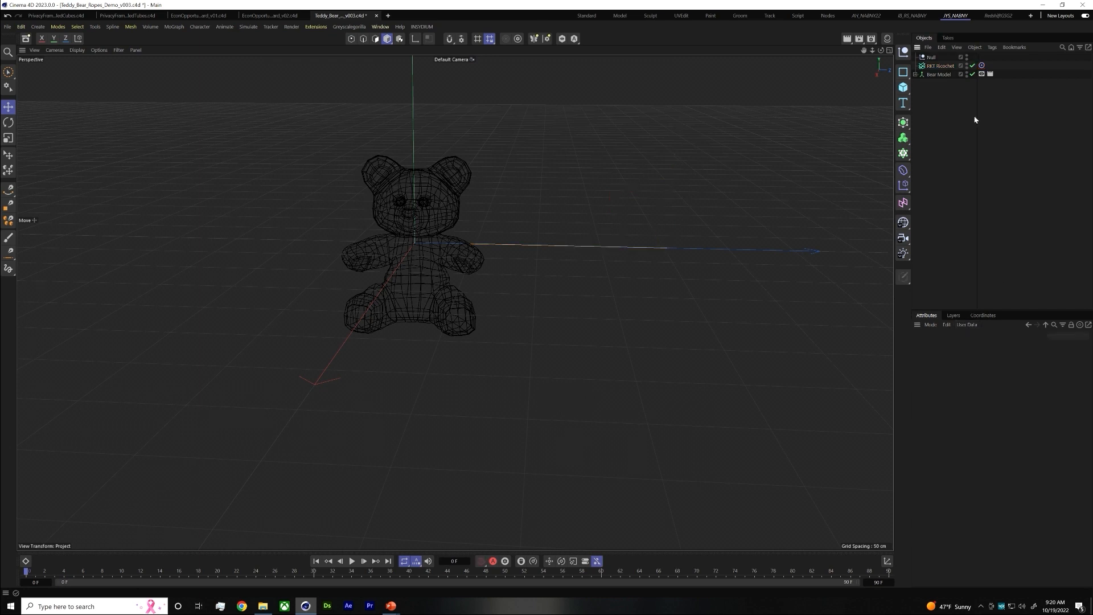
{"action": "key", "text": "ctrl+z"}
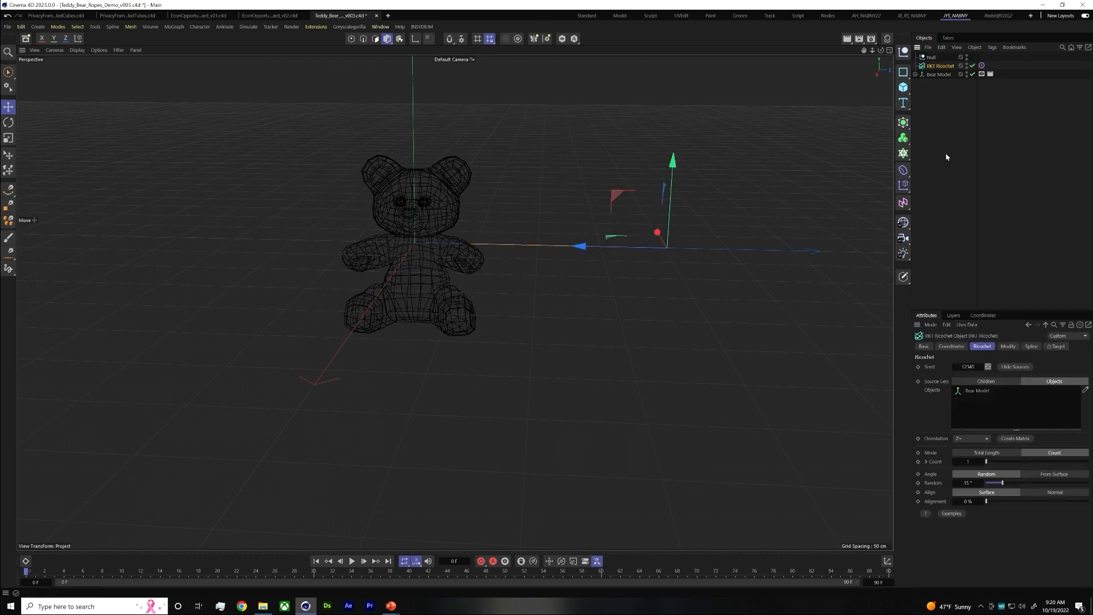
Rename the null to Bear Null Target
{"action": "double_click", "coordinate": [931, 58]}
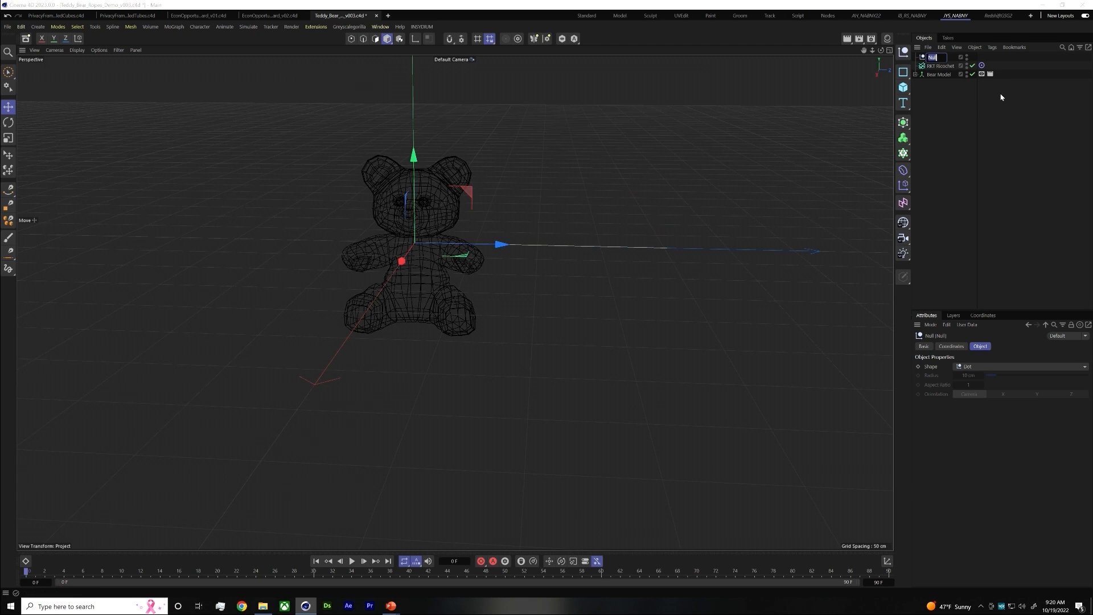
{"action": "type", "text": "Bear"}
{"action": "type", "text": " Null"}
{"action": "key", "text": "Return"}
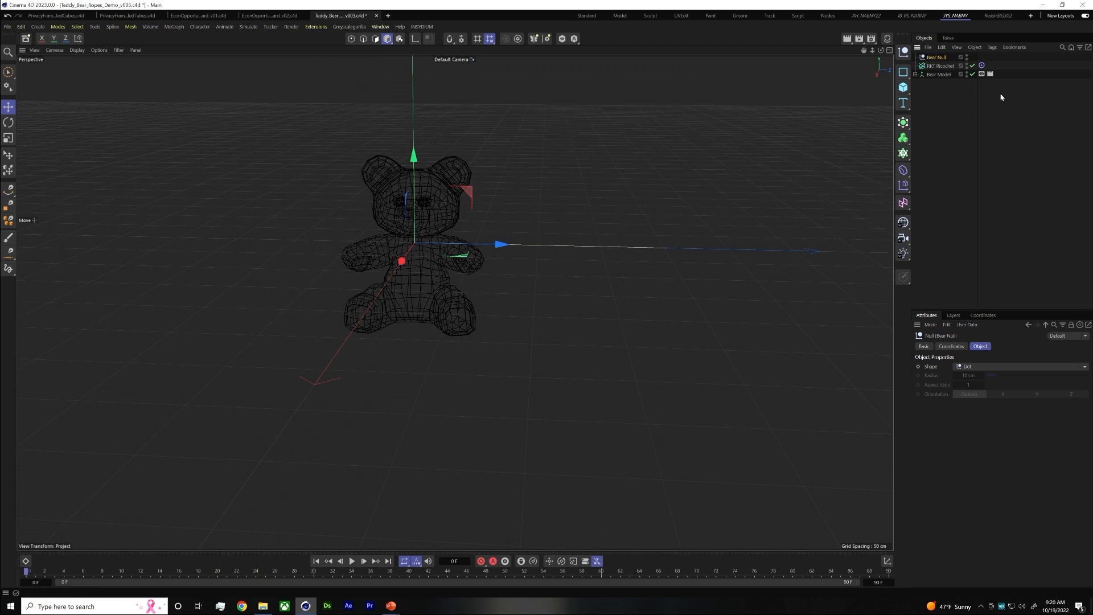
{"action": "double_click", "coordinate": [947, 58]}
{"action": "left_click", "coordinate": [949, 57]}
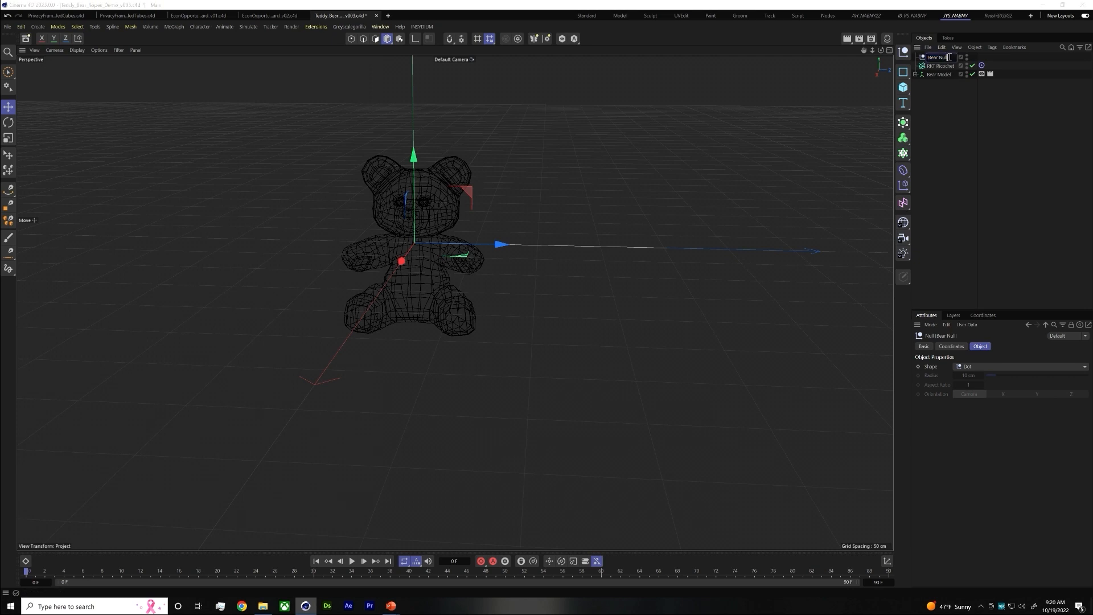
{"action": "type", "text": "Target"}
{"action": "key", "text": "Return"}
Rename the Ricochet object to RKT Ricochet Main Line
{"action": "left_click", "coordinate": [958, 67]}
{"action": "double_click", "coordinate": [959, 67]}
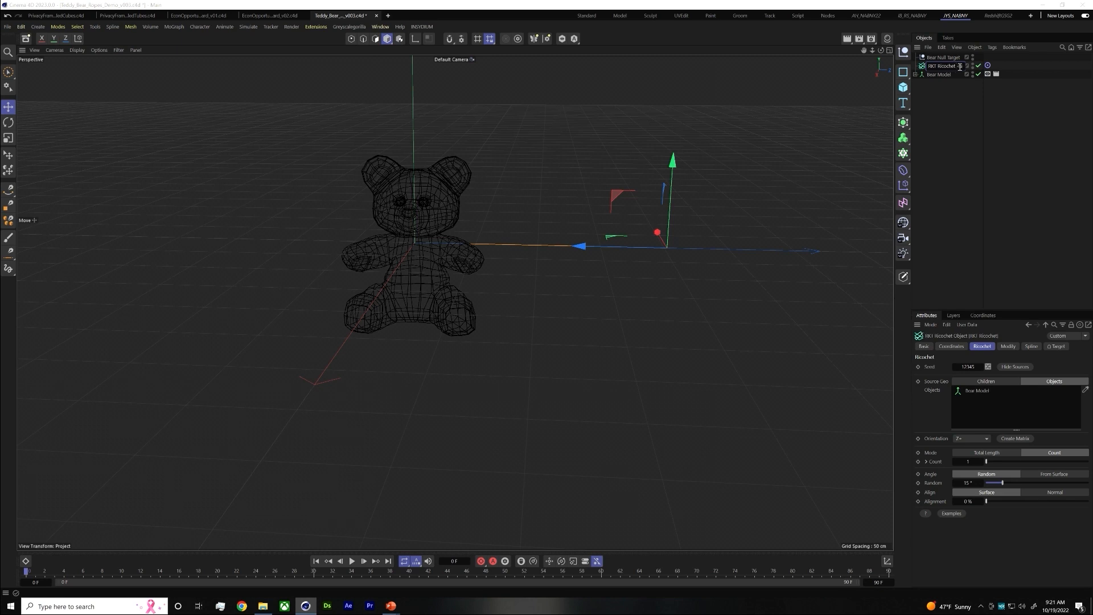
{"action": "type", "text": "Main Line"}
{"action": "key", "text": "Return"}
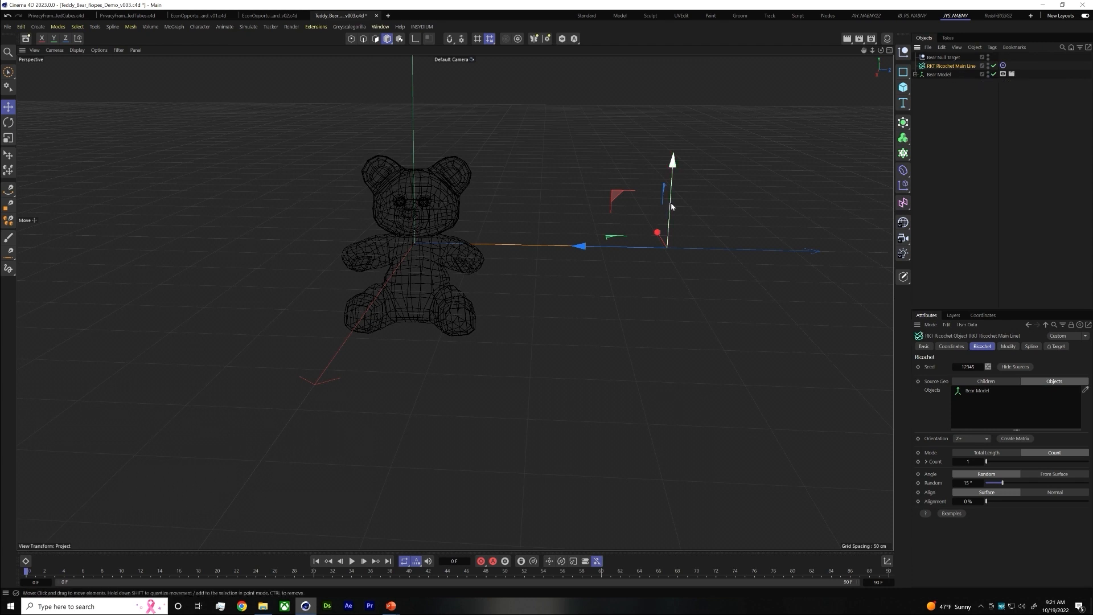
Lower Bear Null Target slightly to aim the main line further down the bear, and check the rope reference image in the PowerPoint slideshow
{"action": "left_click", "coordinate": [947, 57]}
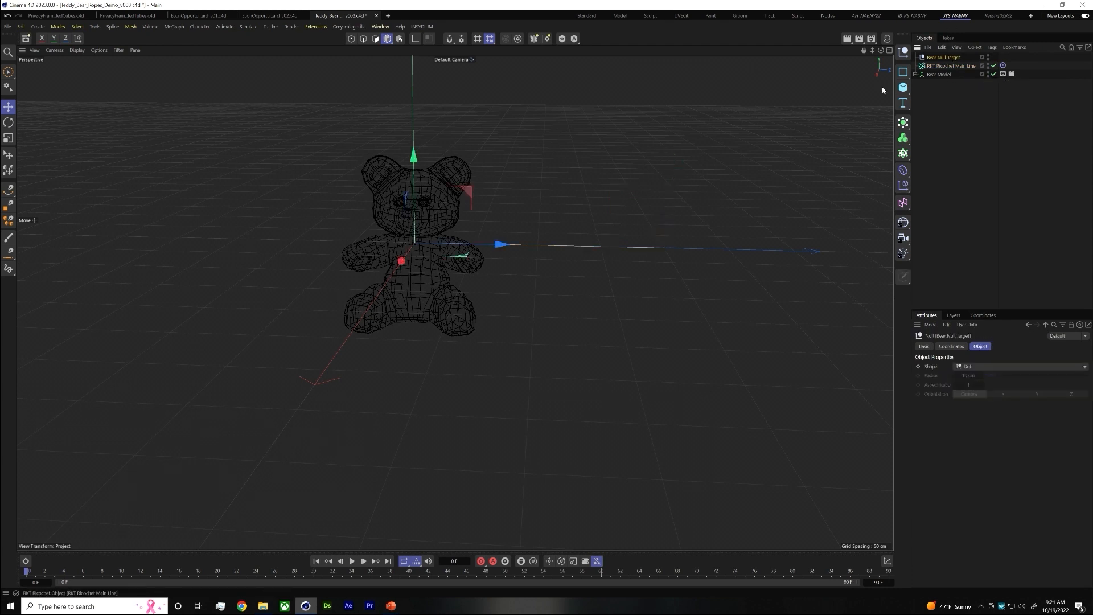
{"action": "left_click", "coordinate": [962, 66]}
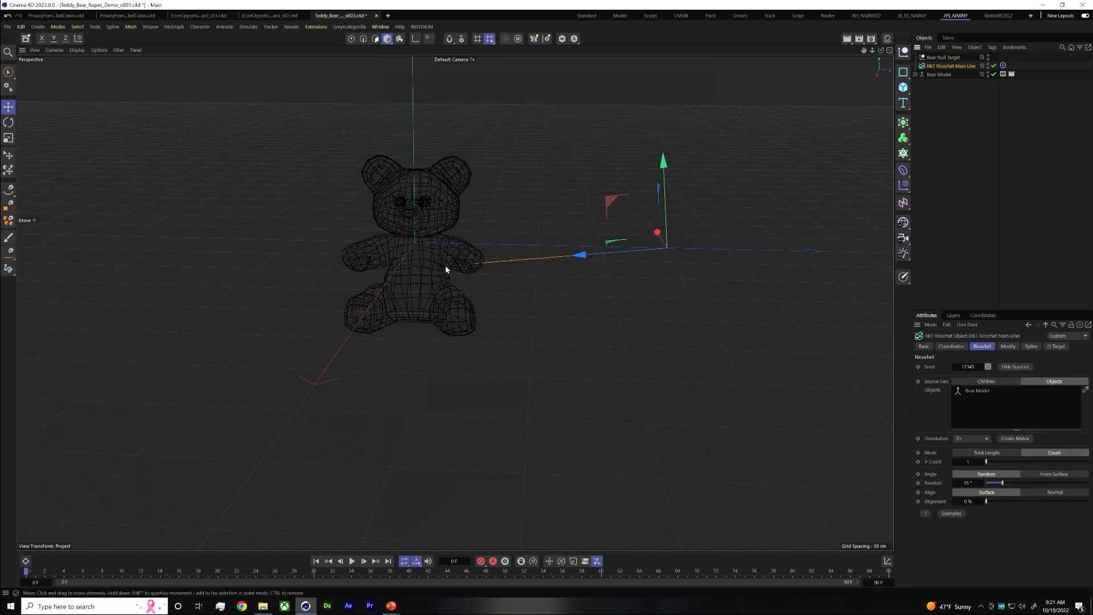
{"action": "key", "text": "alt+Tab"}
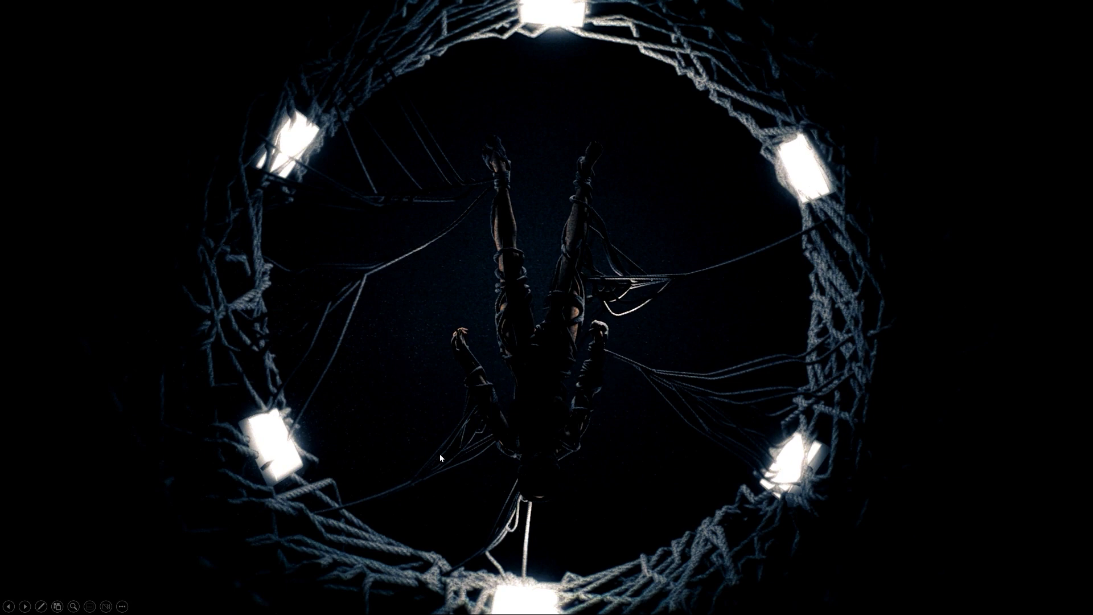
{"action": "key", "text": "alt+Tab"}
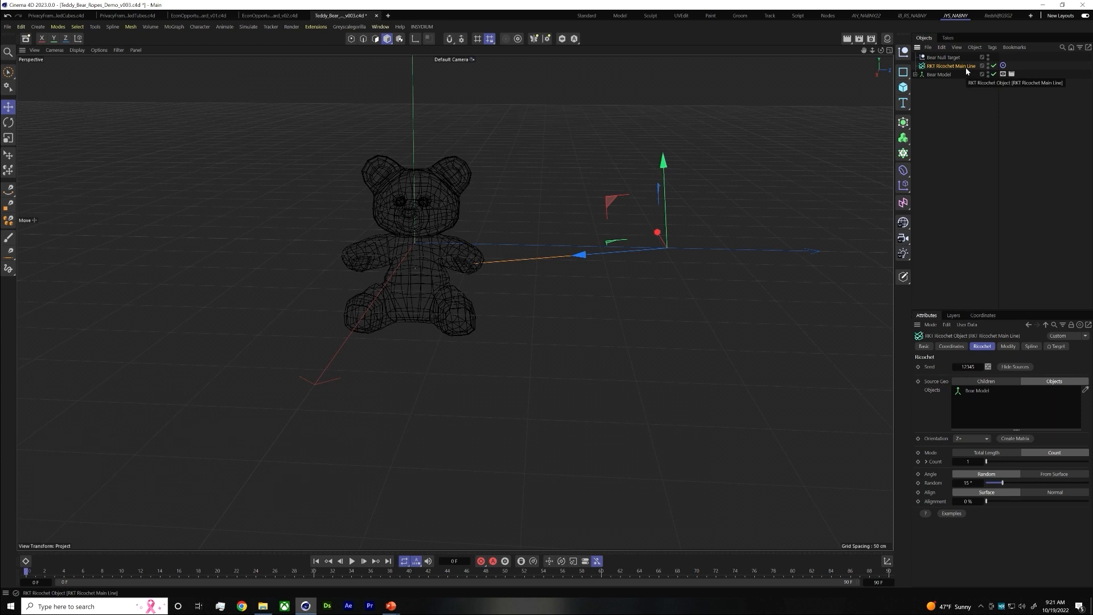
Enable the main line's spline settings with Bezier as spline type, Subdivided intermediate points and a 90° angle
{"action": "left_click", "coordinate": [1027, 348]}
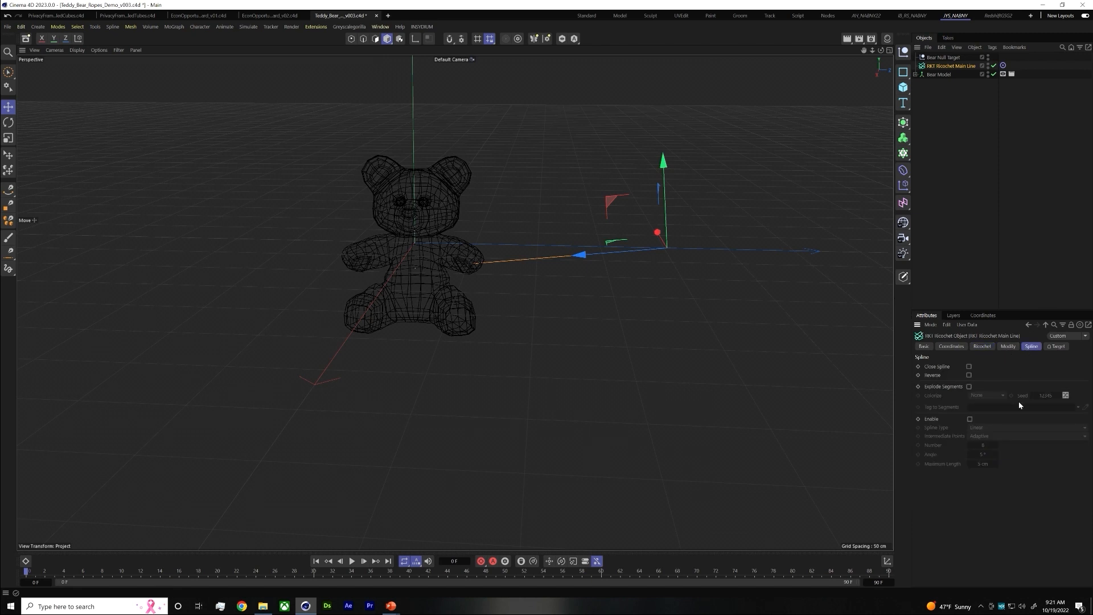
{"action": "left_click", "coordinate": [969, 419]}
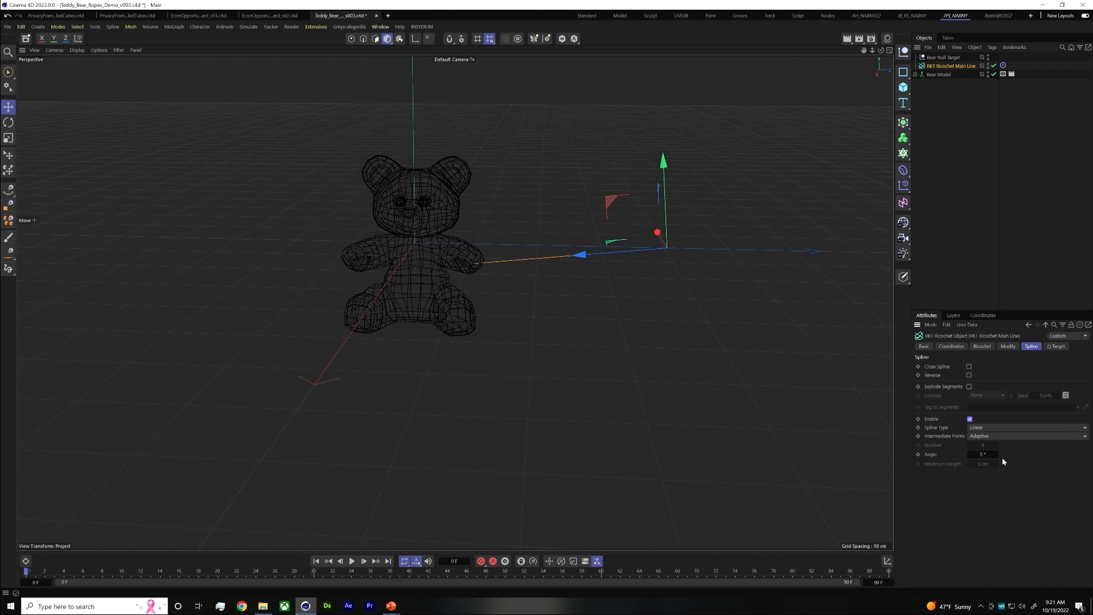
{"action": "left_click", "coordinate": [992, 427]}
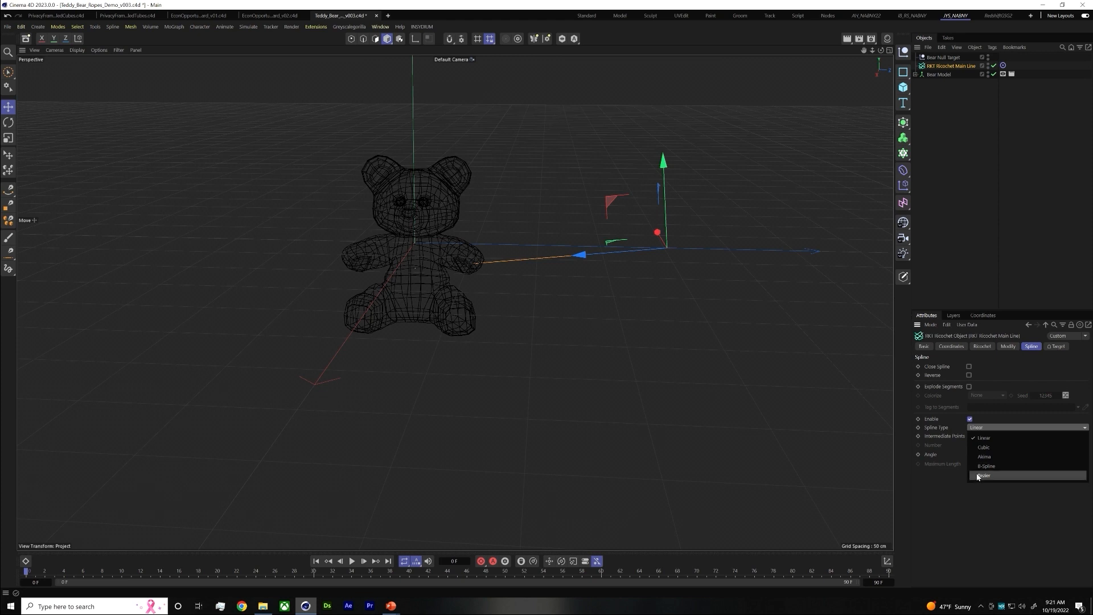
{"action": "left_click", "coordinate": [990, 475]}
{"action": "left_click", "coordinate": [980, 436]}
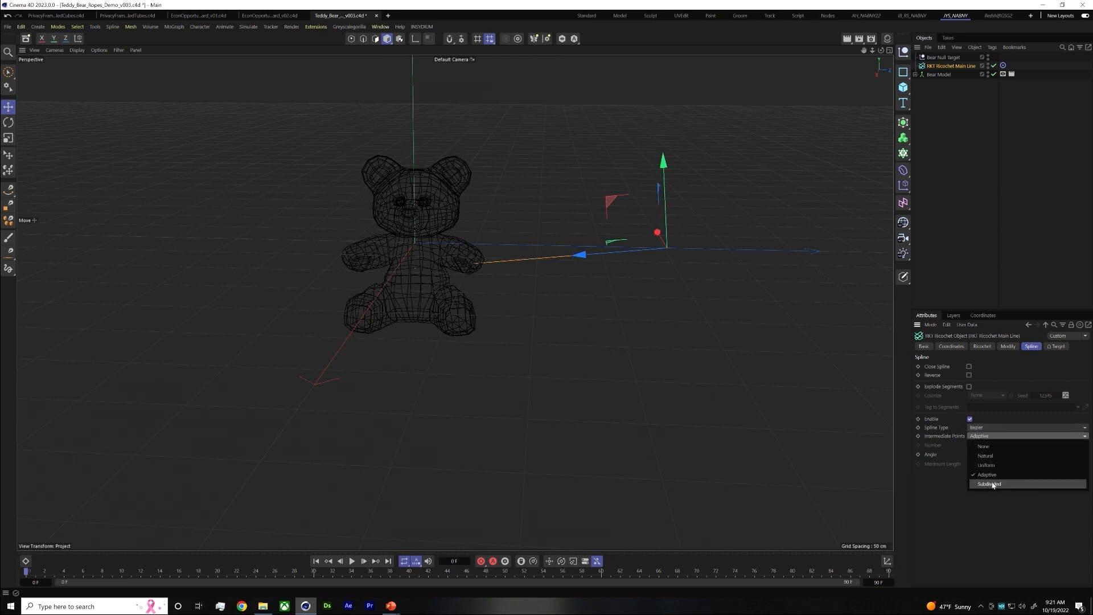
{"action": "left_click", "coordinate": [993, 485]}
{"action": "double_click", "coordinate": [984, 454]}
{"action": "type", "text": "90"}
{"action": "key", "text": "Return"}
{"action": "left_click", "coordinate": [939, 128]}
{"action": "left_click", "coordinate": [947, 67]}
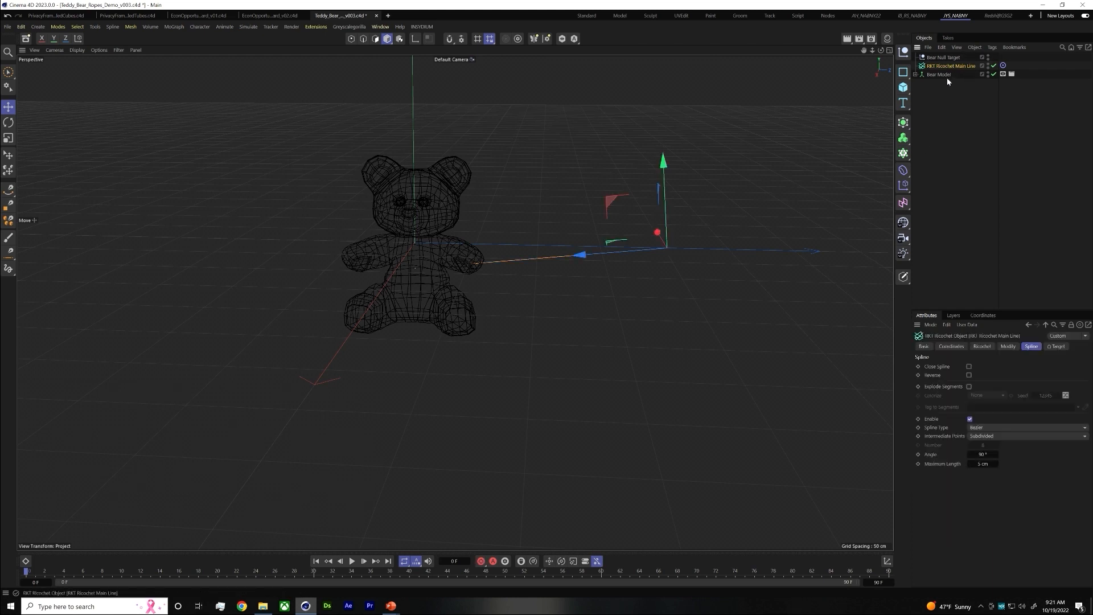
Add a Plain effector and make it a child of RKT Ricochet Main Line
{"action": "left_click", "coordinate": [903, 191]}
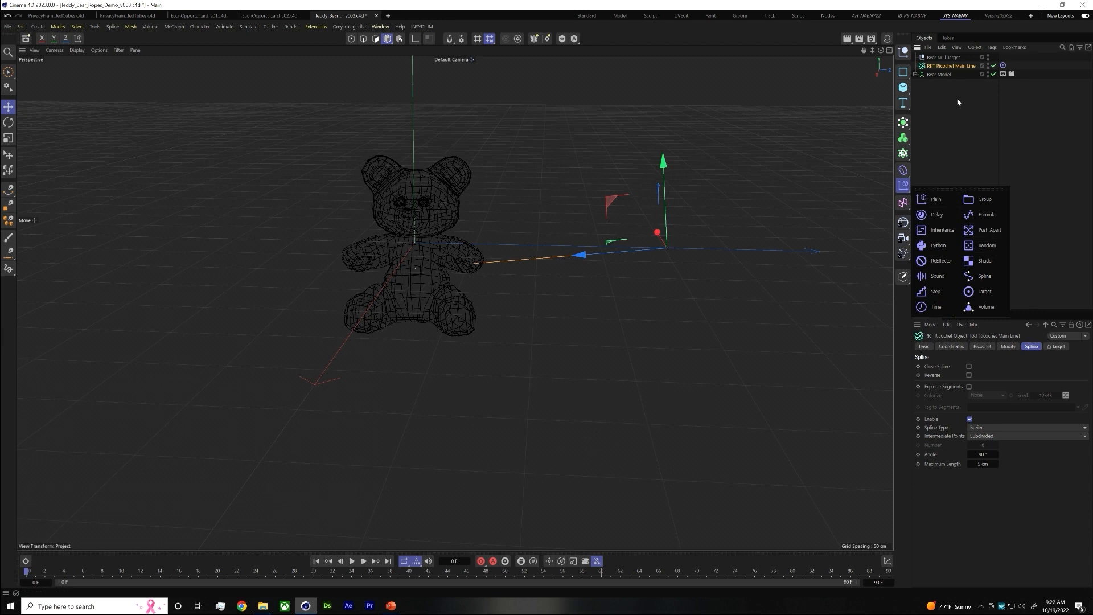
{"action": "left_click", "coordinate": [929, 200]}
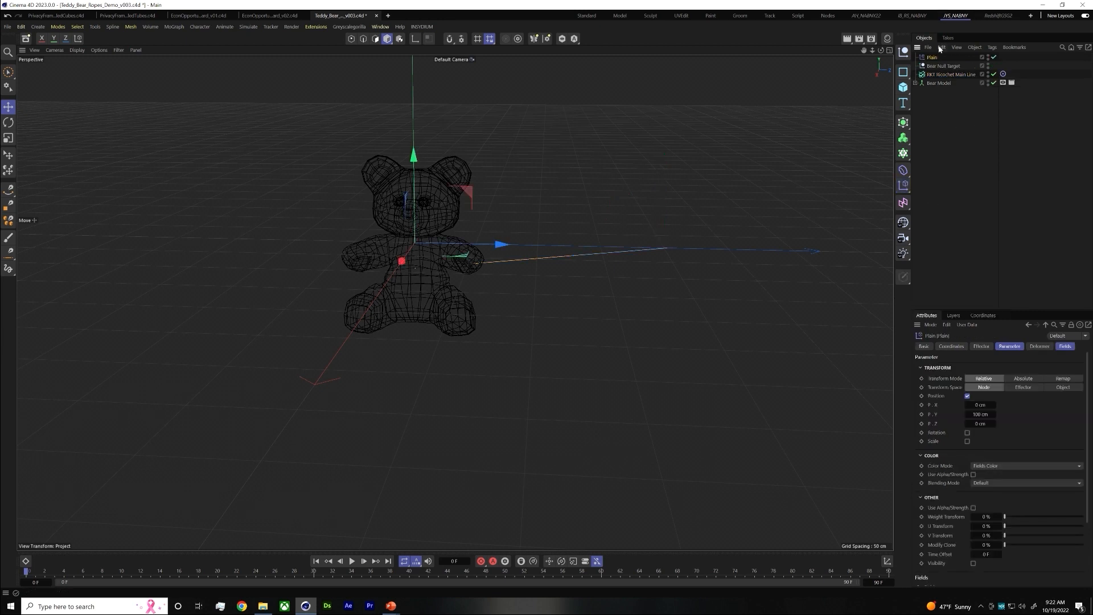
{"action": "left_click_drag", "start_coordinate": [933, 59], "coordinate": [949, 74]}
Add a null named Main Line Null below Bear Null Target and nest RKT Ricochet Main Line inside it
{"action": "left_click", "coordinate": [938, 67]}
{"action": "left_click", "coordinate": [904, 53]}
{"action": "left_click_drag", "start_coordinate": [932, 55], "coordinate": [931, 70]}
{"action": "double_click", "coordinate": [933, 65]}
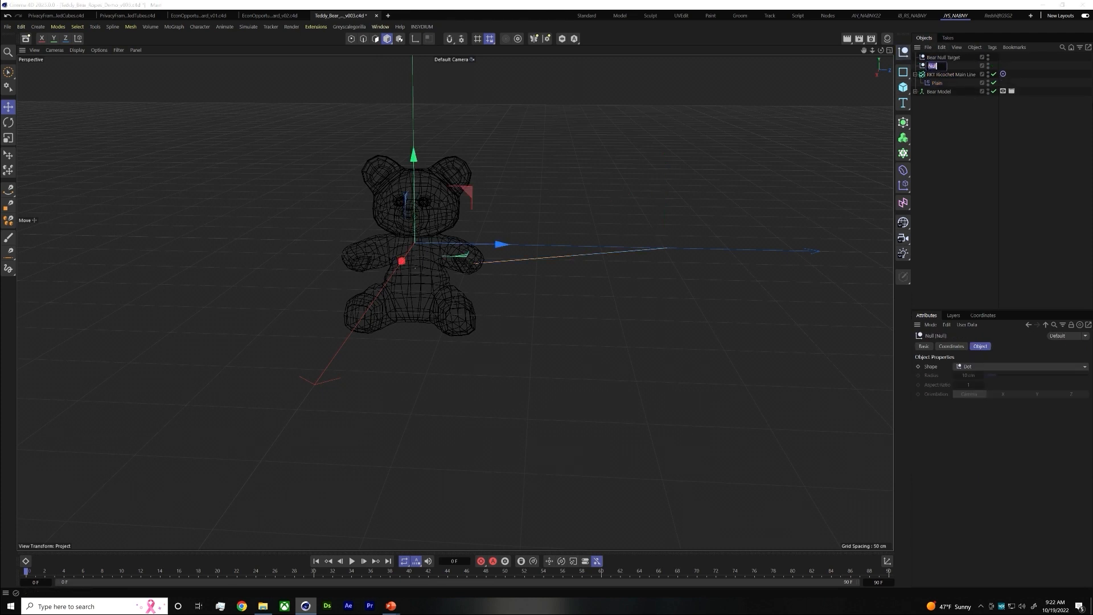
{"action": "type", "text": "Main Line Nul"}
{"action": "type", "text": "l"}
{"action": "key", "text": "Return"}
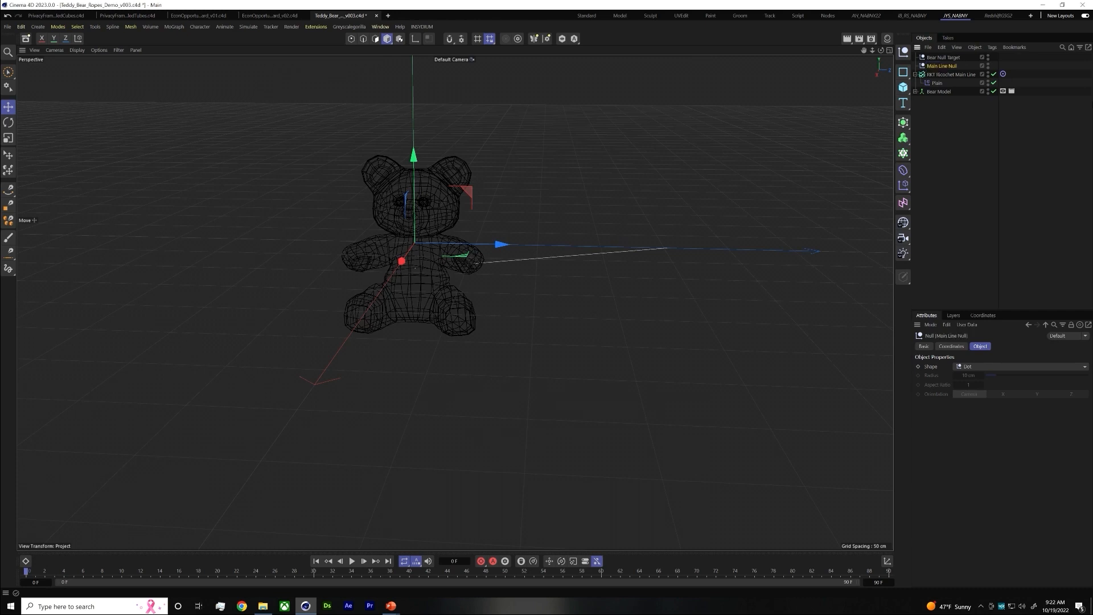
{"action": "left_click_drag", "start_coordinate": [952, 73], "coordinate": [943, 67]}
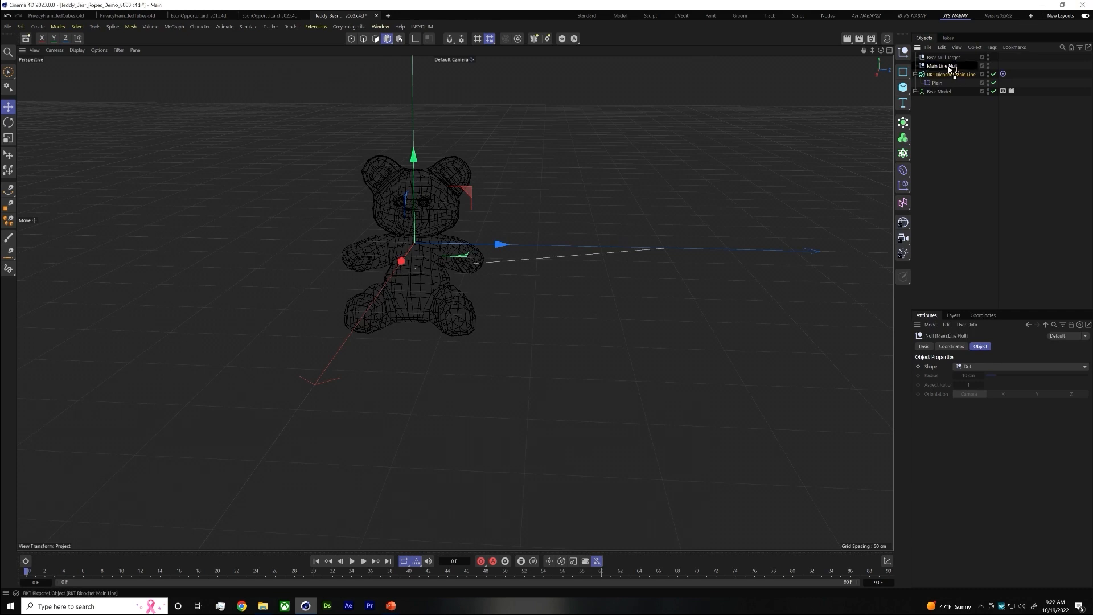
Set the Plain effector's transform space to Effector and its deformation to Point
{"action": "left_click", "coordinate": [940, 83]}
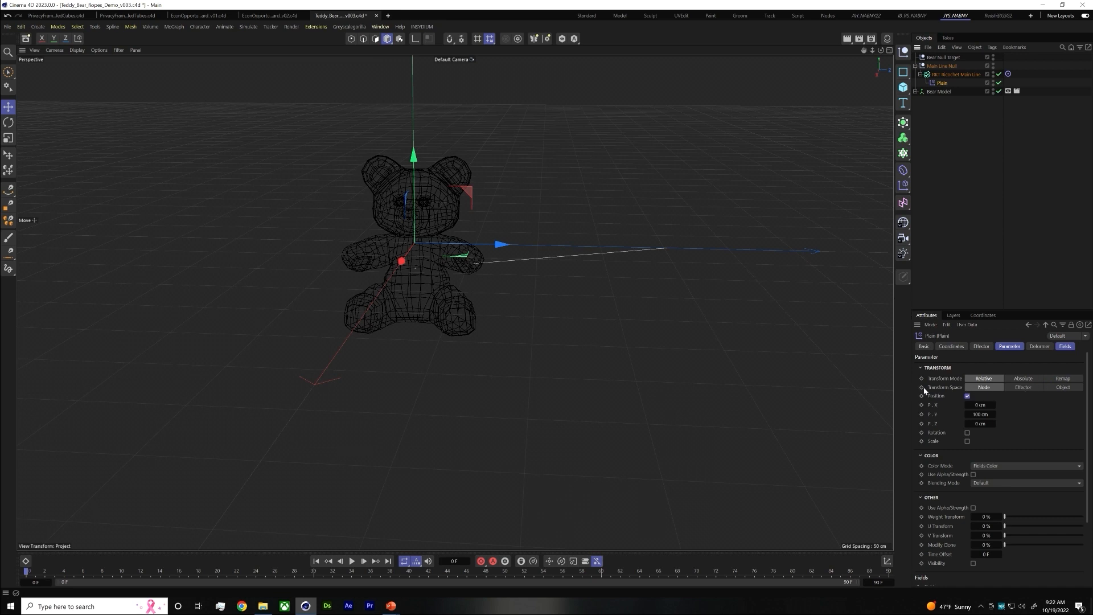
{"action": "left_click", "coordinate": [1019, 390]}
{"action": "left_click", "coordinate": [968, 396]}
{"action": "left_click", "coordinate": [1038, 347]}
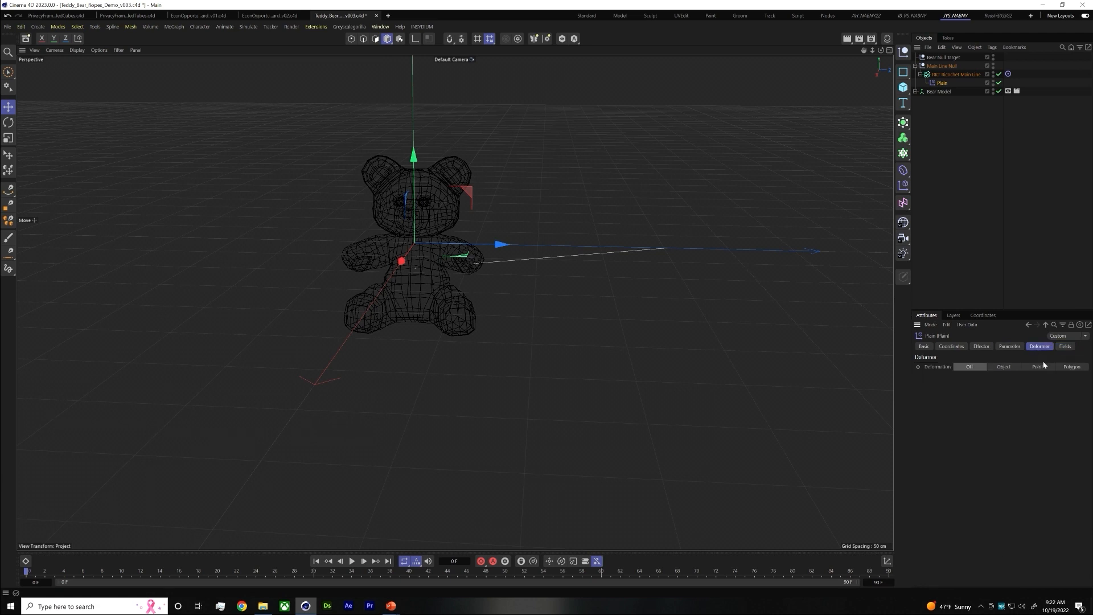
{"action": "left_click", "coordinate": [1037, 367]}
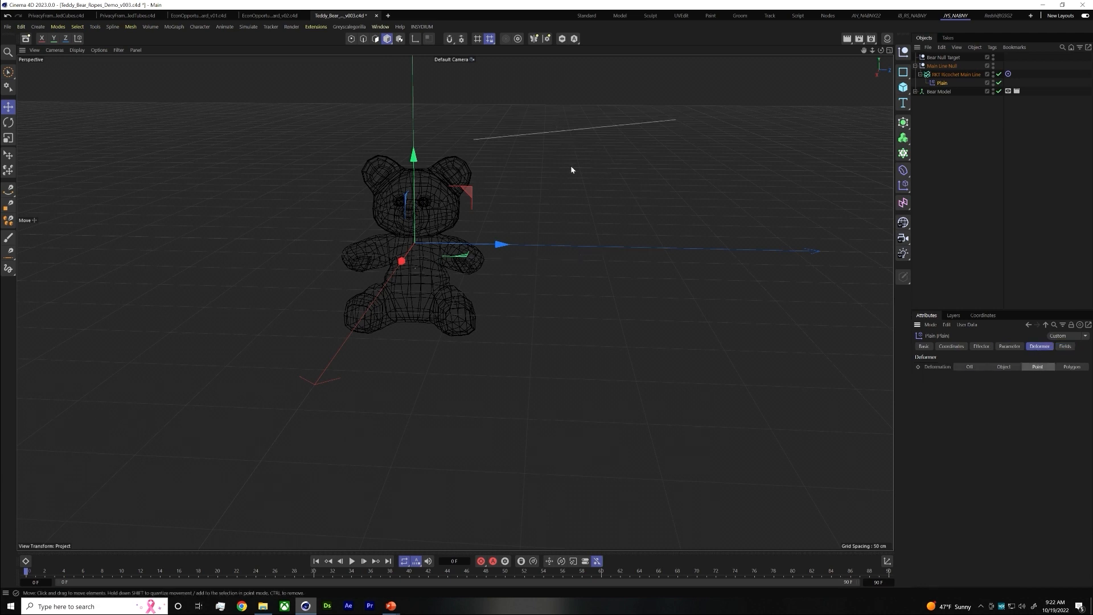
Move the Plain effector above RKT Ricochet Main Line as a direct child of Main Line Null, and inspect the Ricochet's coordinates
{"action": "left_click", "coordinate": [945, 83]}
{"action": "left_click_drag", "start_coordinate": [944, 83], "coordinate": [943, 70]}
{"action": "left_click", "coordinate": [945, 85]}
{"action": "left_click", "coordinate": [951, 346]}
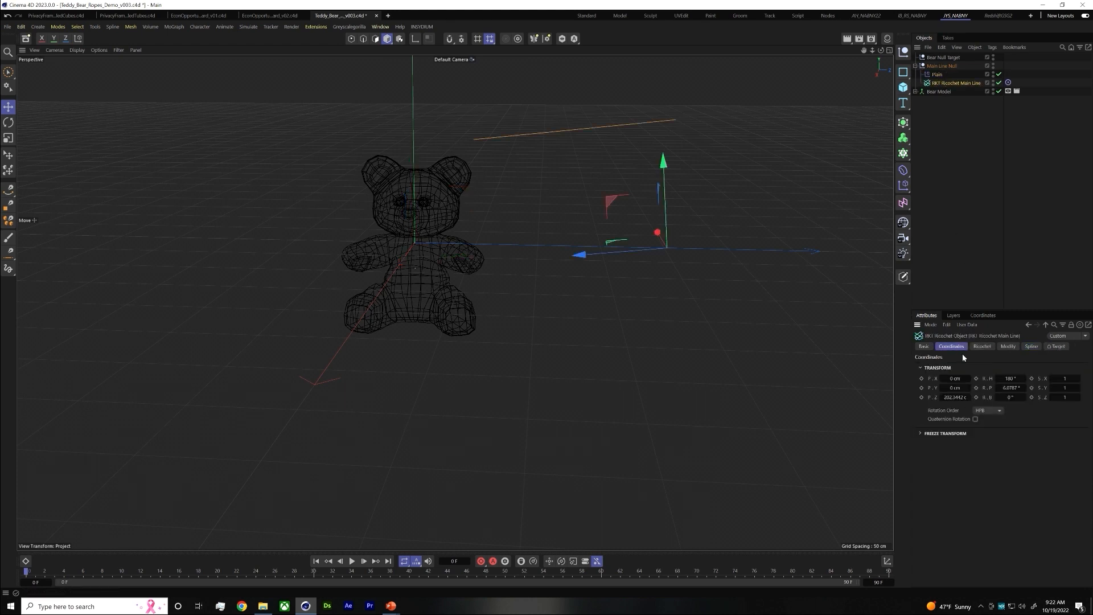
{"action": "left_click", "coordinate": [940, 74]}
{"action": "left_click", "coordinate": [1011, 378]}
{"action": "left_click", "coordinate": [977, 199]}
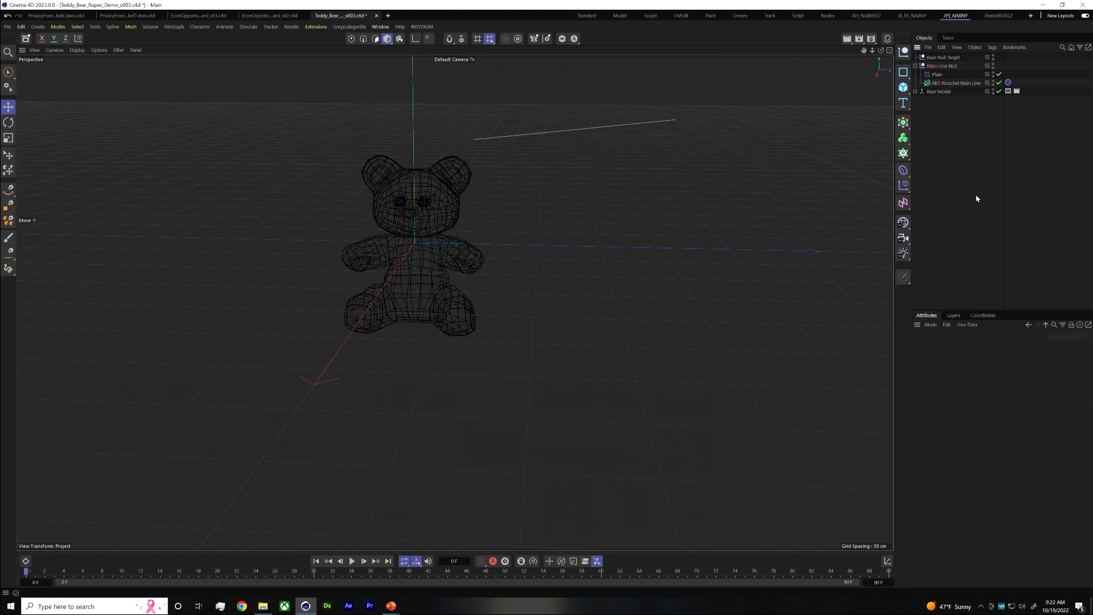
Set the Plain effector's Y position parameter to about -39 cm so the main line spline shifts downward
{"action": "left_click", "coordinate": [939, 74]}
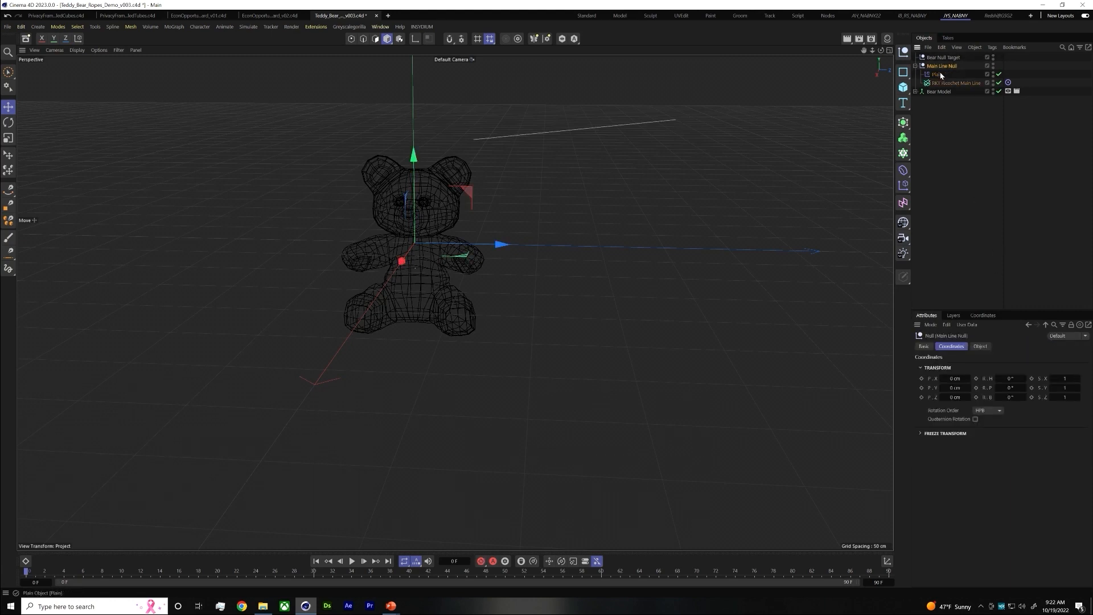
{"action": "left_click", "coordinate": [948, 84]}
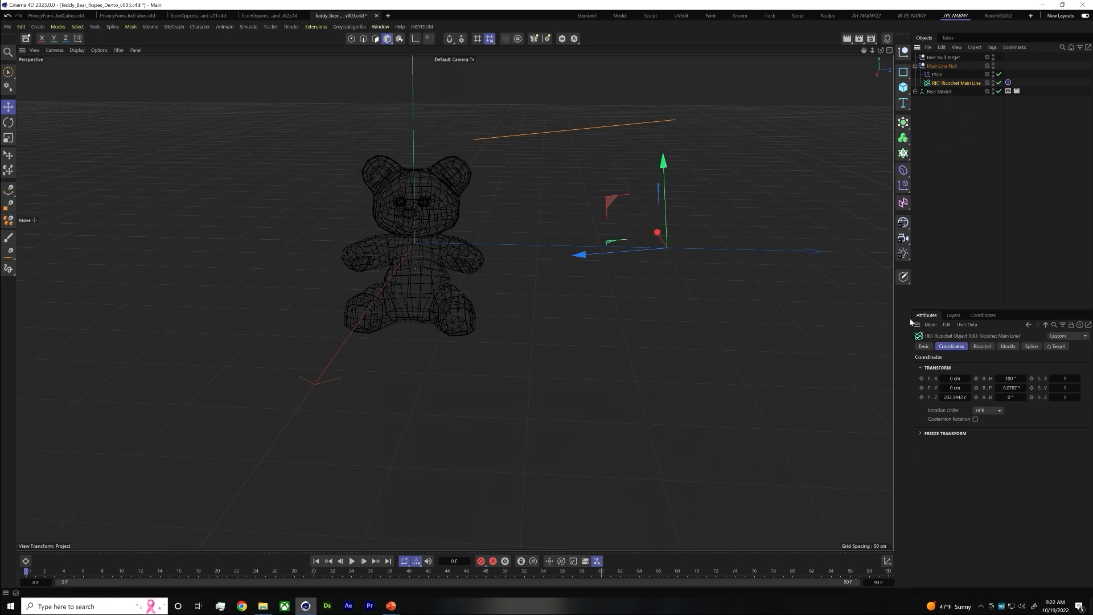
{"action": "left_click", "coordinate": [936, 75]}
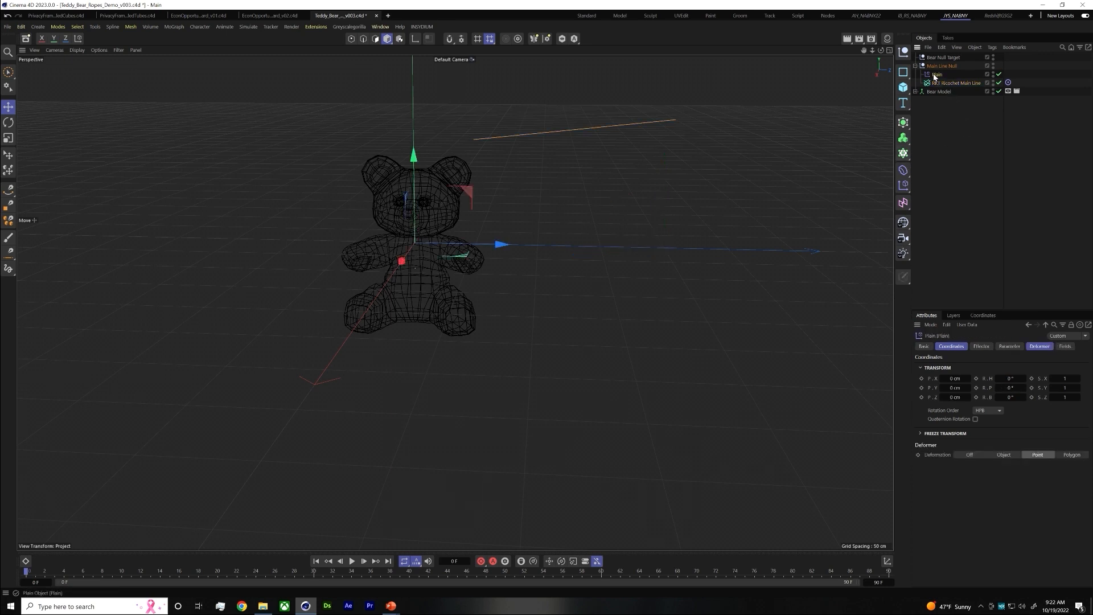
{"action": "left_click", "coordinate": [1011, 346]}
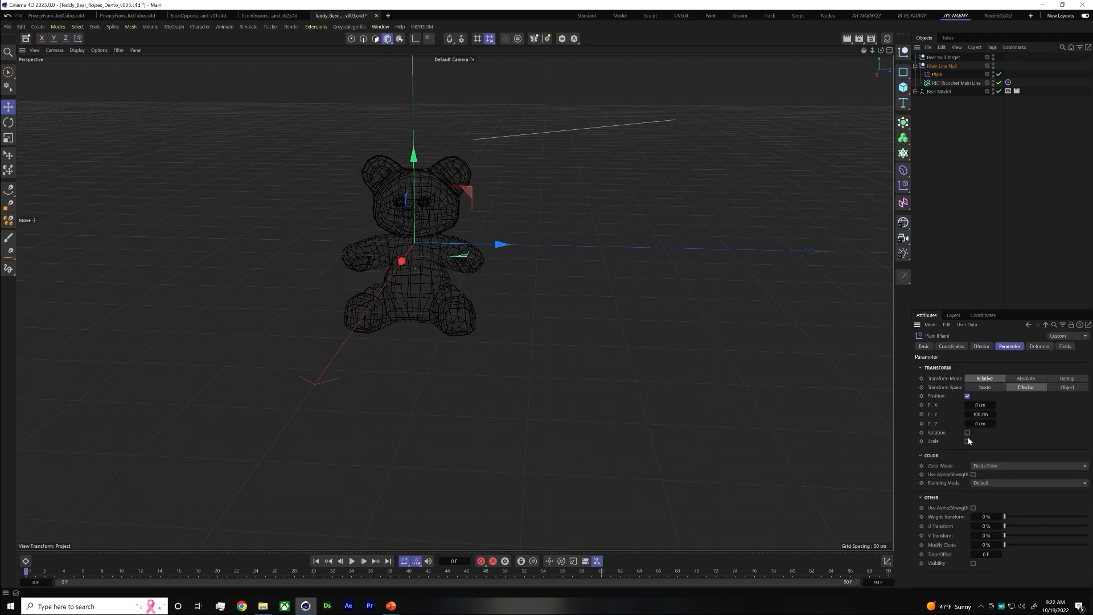
{"action": "left_click_drag", "start_coordinate": [975, 419], "coordinate": [917, 423]}
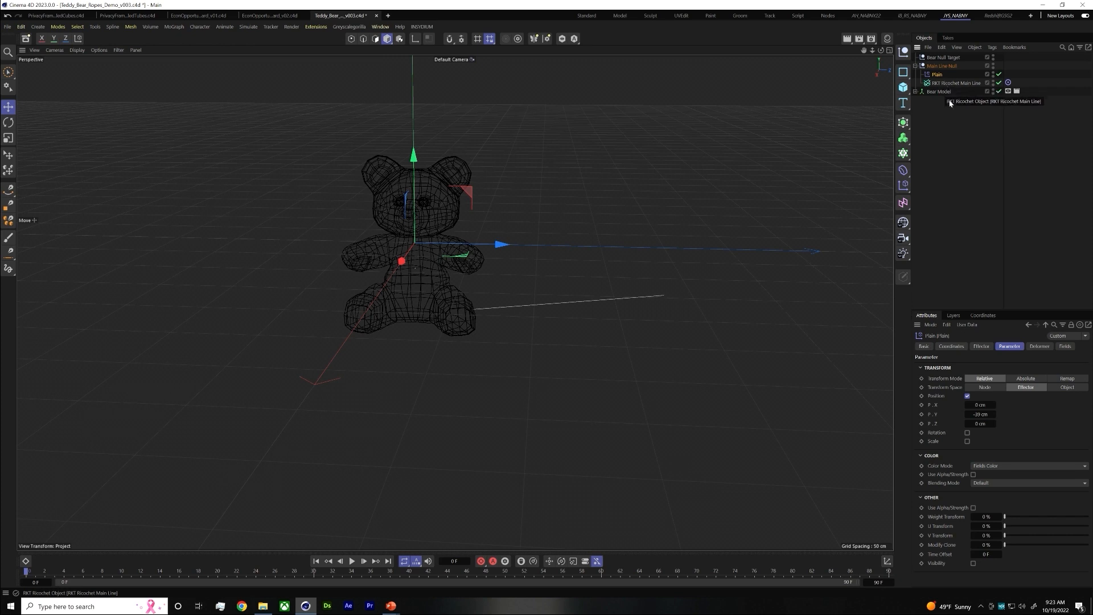
Add RKT Ricochet Main Line as a spline field in the Plain effector's field list
{"action": "left_click", "coordinate": [1065, 348]}
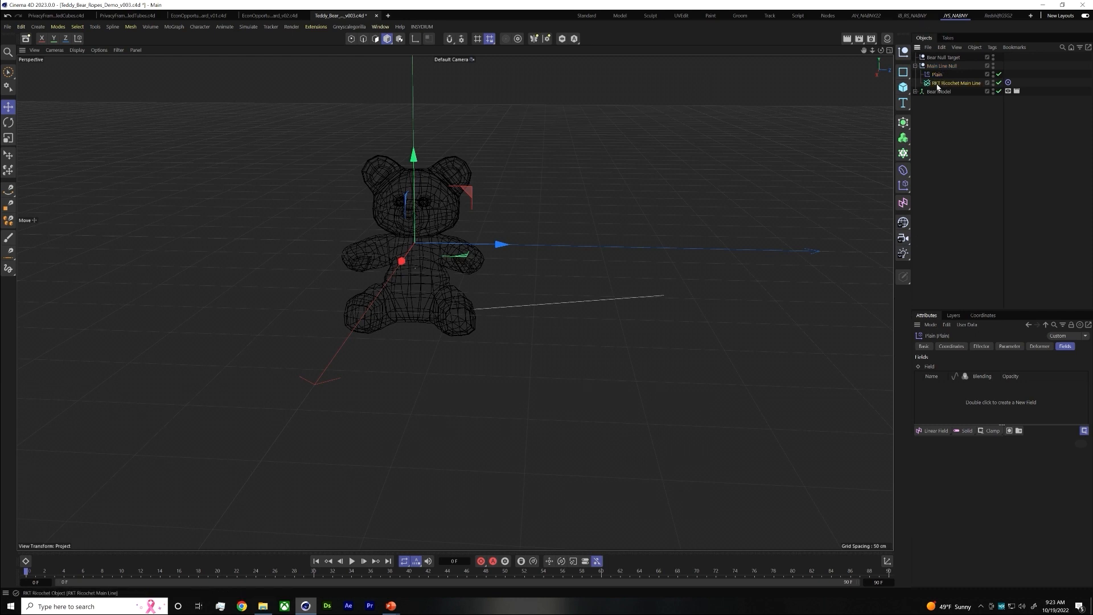
{"action": "left_click_drag", "start_coordinate": [937, 87], "coordinate": [944, 399]}
{"action": "left_click", "coordinate": [946, 397]}
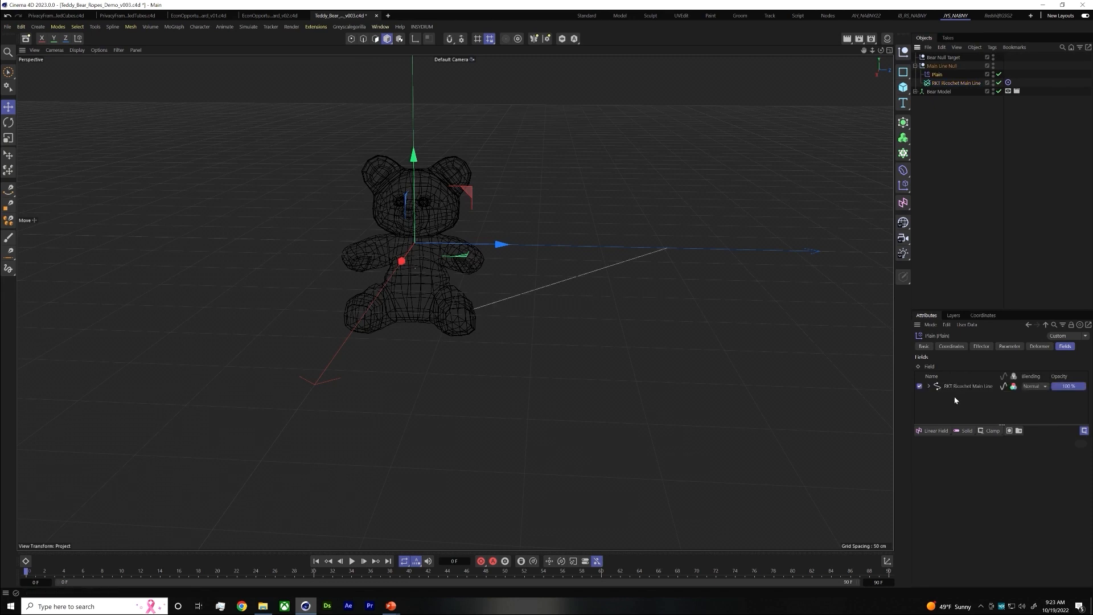
Lower the end of the RKT Ricochet Main Line field's Along Curve Falloff graph to zero
{"action": "left_click", "coordinate": [971, 386]}
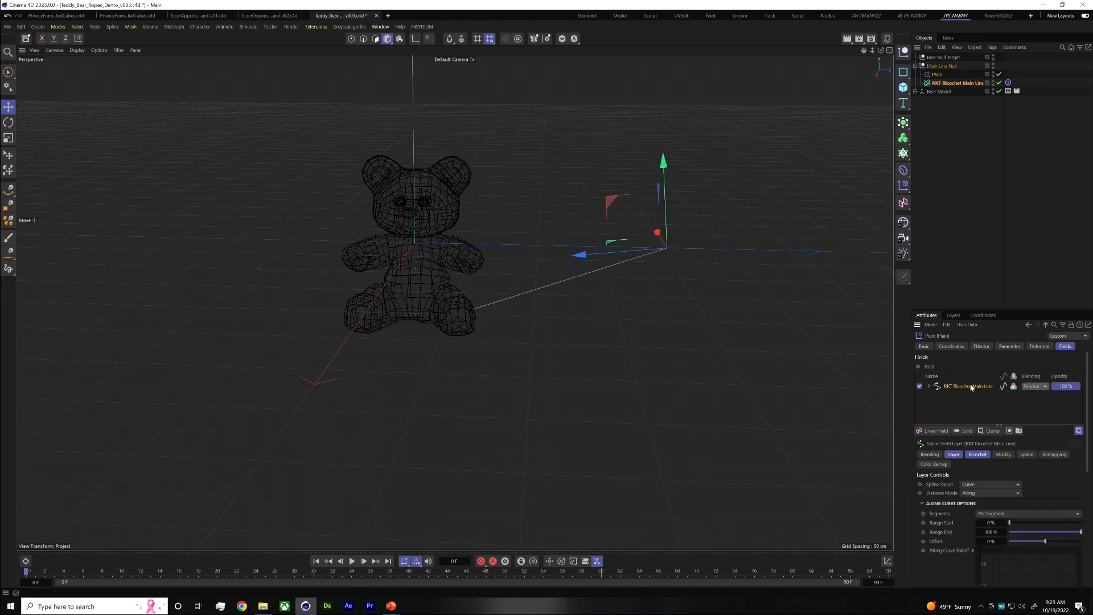
{"action": "scroll", "coordinate": [1022, 503], "scroll_direction": "down", "scroll_amount": 3}
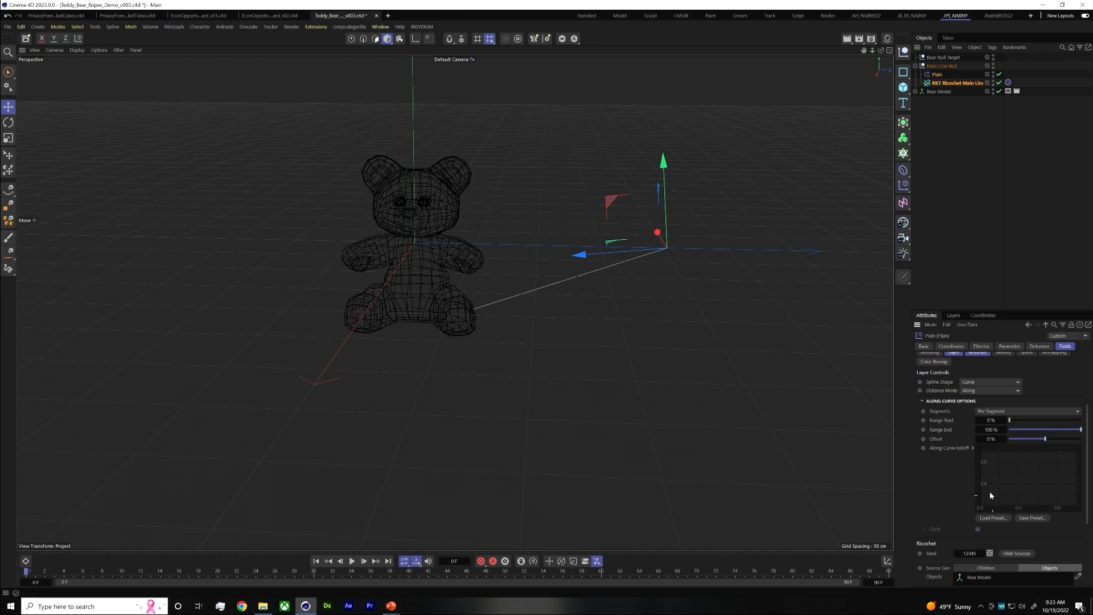
{"action": "scroll", "coordinate": [1006, 370], "scroll_direction": "up", "scroll_amount": 3}
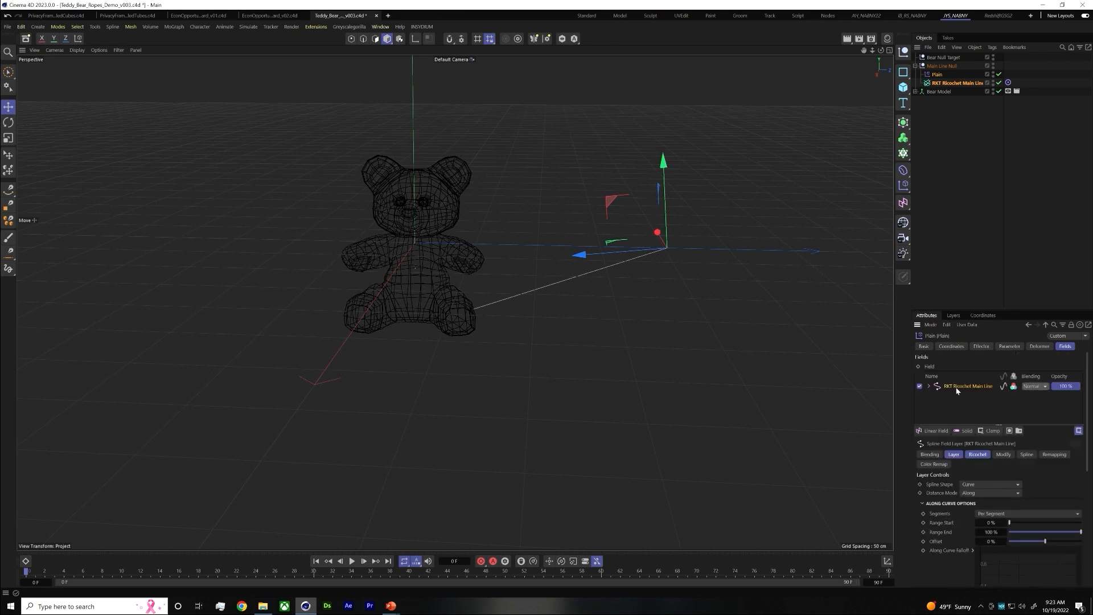
{"action": "scroll", "coordinate": [985, 416], "scroll_direction": "down", "scroll_amount": 3}
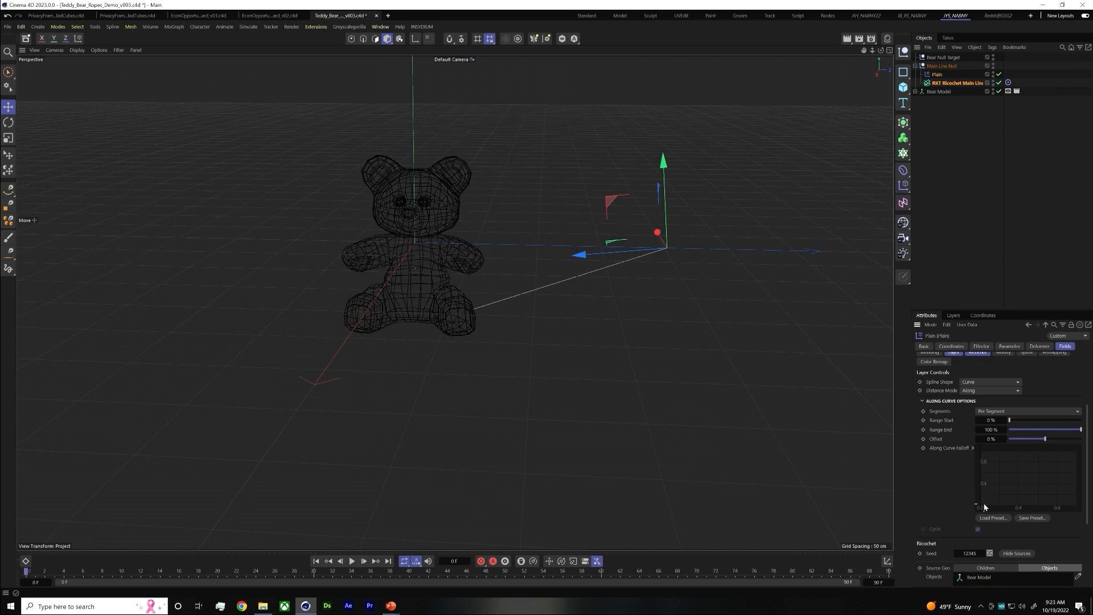
{"action": "scroll", "coordinate": [984, 506], "scroll_direction": "up", "scroll_amount": 3}
{"action": "scroll", "coordinate": [1031, 512], "scroll_direction": "down", "scroll_amount": 3}
{"action": "scroll", "coordinate": [1027, 507], "scroll_direction": "up", "scroll_amount": 3}
{"action": "scroll", "coordinate": [1059, 524], "scroll_direction": "down", "scroll_amount": 3}
{"action": "scroll", "coordinate": [1059, 524], "scroll_direction": "up", "scroll_amount": 3}
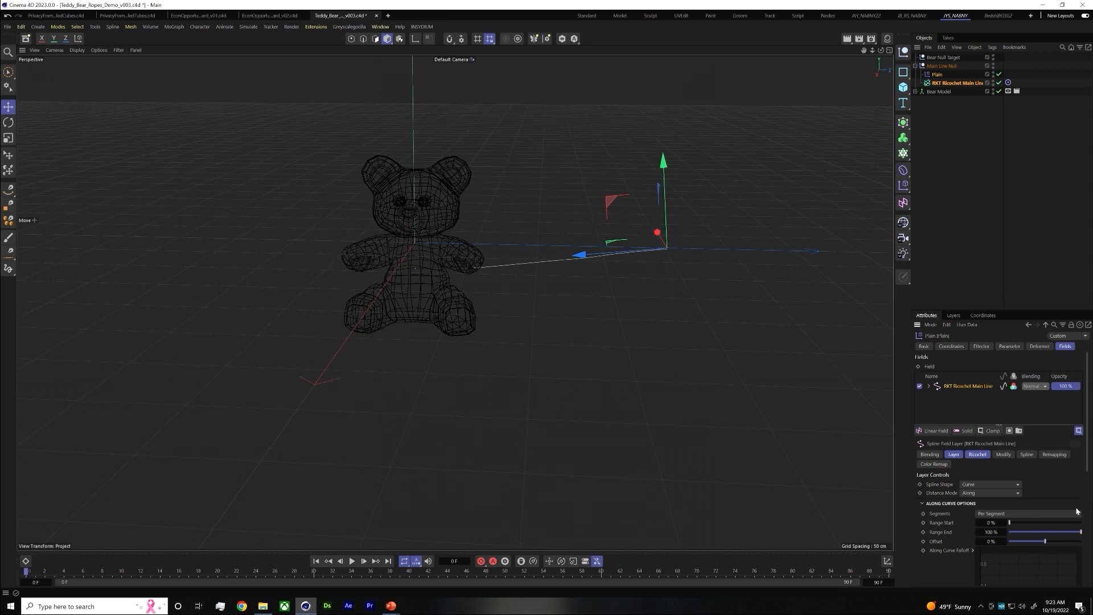
Shape the Along Curve Falloff into a smooth hump that peaks near the middle and tapers to zero at both ends
{"action": "scroll", "coordinate": [1044, 531], "scroll_direction": "down", "scroll_amount": 5}
{"action": "left_click_drag", "start_coordinate": [1025, 384], "coordinate": [1027, 358]}
{"action": "scroll", "coordinate": [1024, 402], "scroll_direction": "up", "scroll_amount": 2}
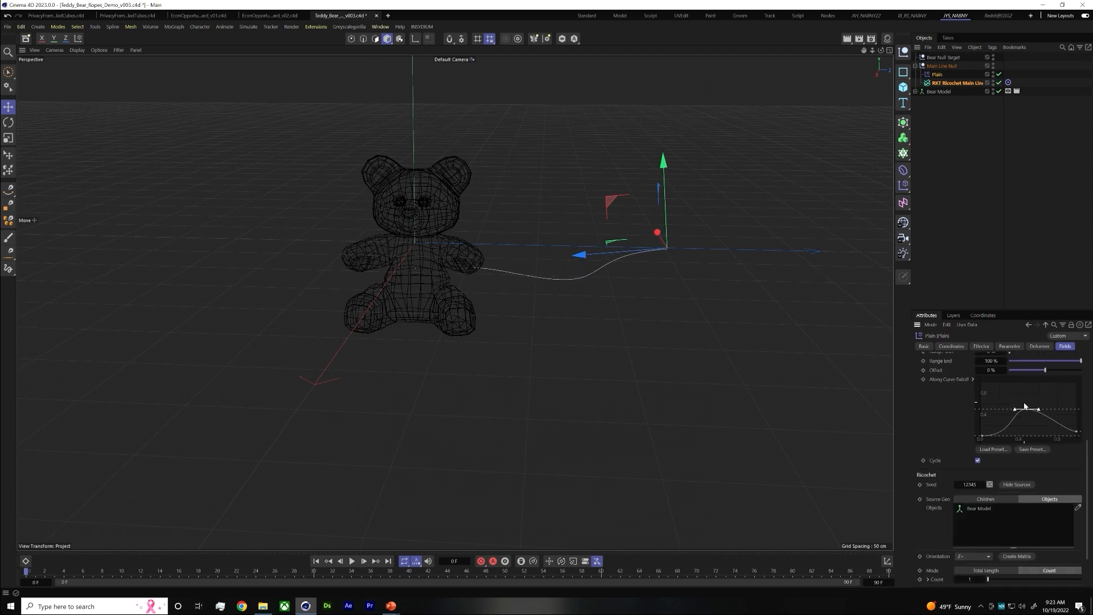
{"action": "left_click_drag", "start_coordinate": [1076, 432], "coordinate": [1029, 397]}
{"action": "mouse_move", "coordinate": [983, 441]}
{"action": "left_mouse_down"}
{"action": "mouse_move", "coordinate": [1005, 440]}
{"action": "mouse_move", "coordinate": [997, 434]}
{"action": "left_mouse_up"}
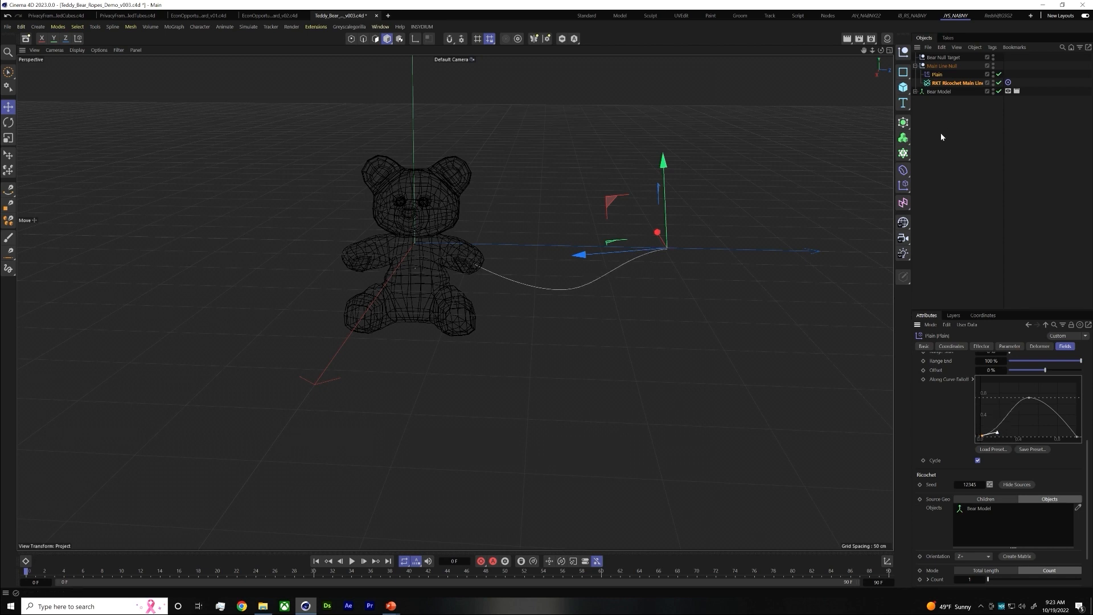
Lower Bear Null Target along Y into the bear's belly to redirect the main line
{"action": "left_click", "coordinate": [946, 83]}
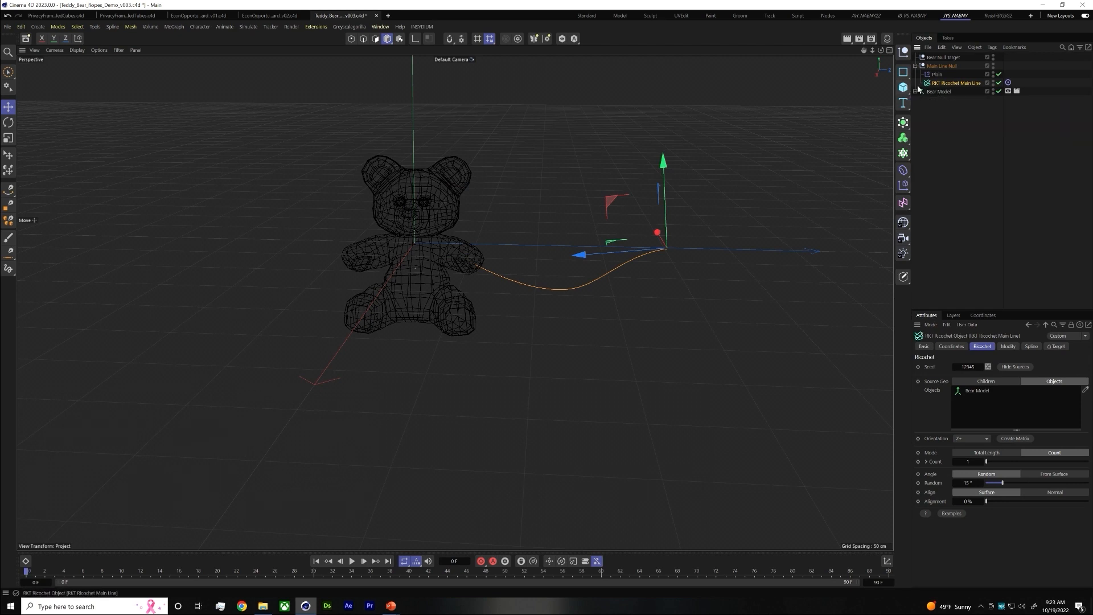
{"action": "left_click", "coordinate": [943, 57]}
{"action": "left_click_drag", "start_coordinate": [416, 188], "coordinate": [414, 233]}
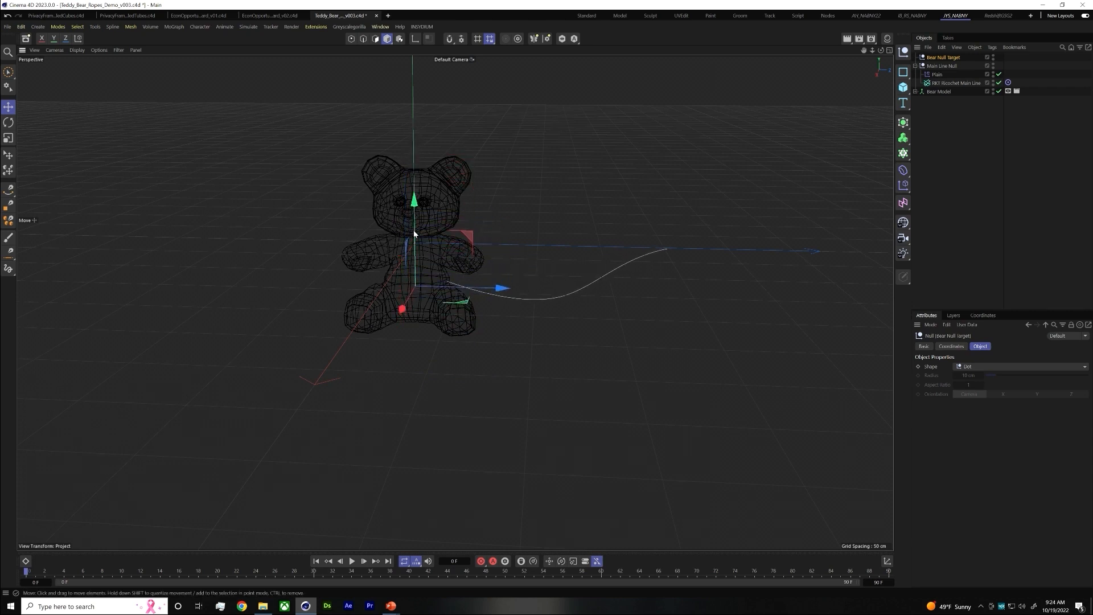
Raise RKT Ricochet Main Line along Y so the rope starts well above the bear's arm, and deselect it
{"action": "left_click", "coordinate": [956, 111]}
{"action": "left_click", "coordinate": [968, 83]}
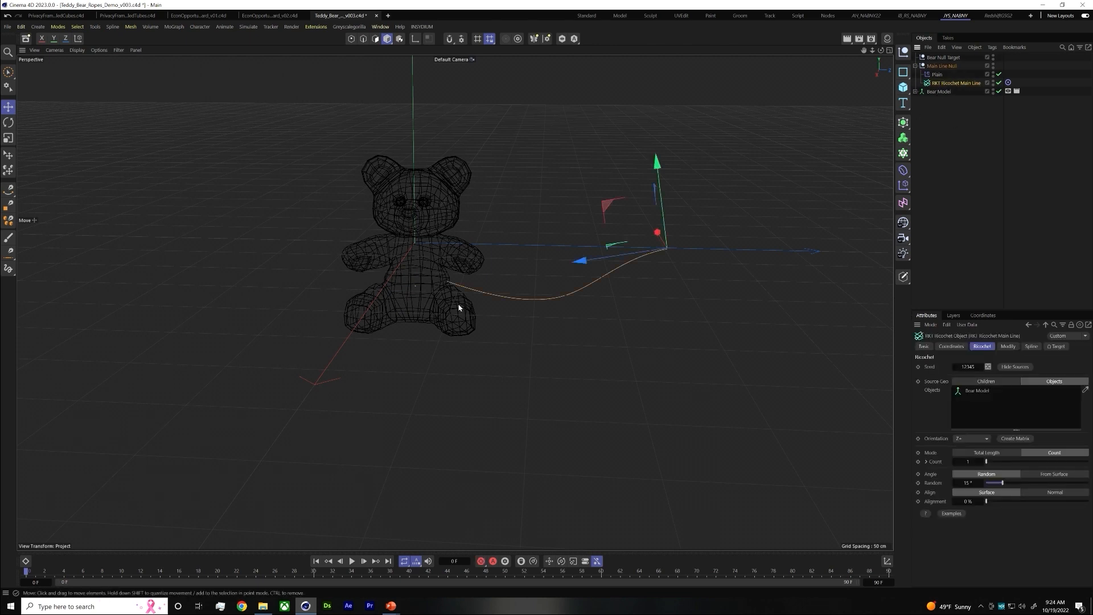
{"action": "left_click_drag", "start_coordinate": [657, 166], "coordinate": [636, 69]}
{"action": "left_click", "coordinate": [983, 124]}
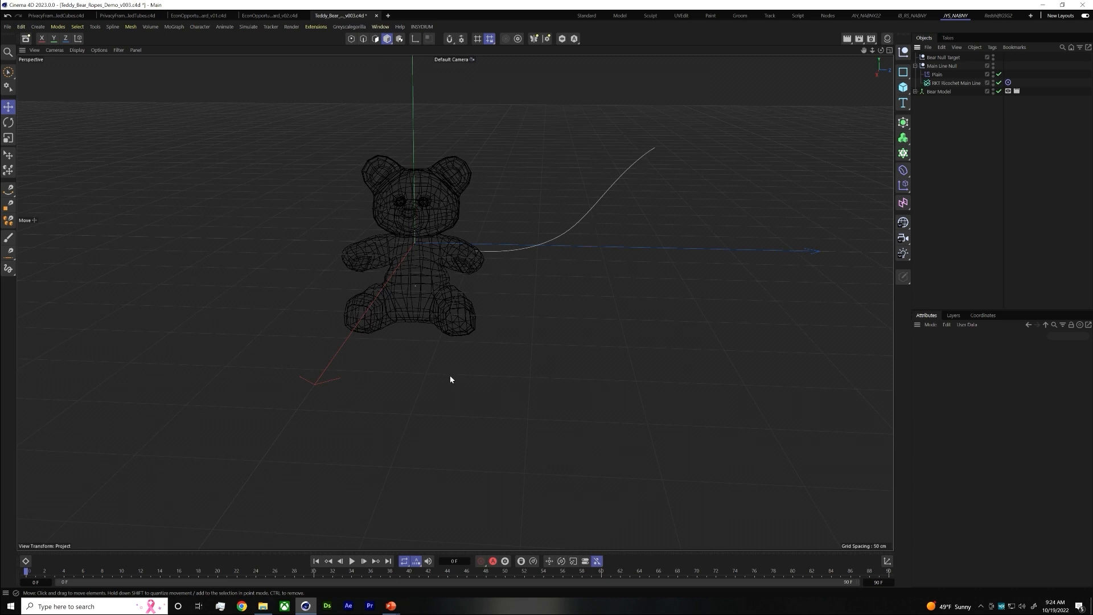
Switch to the PowerPoint slideshow to view the rope reference image, and return to Cinema 4D
{"action": "key", "text": "alt+Tab"}
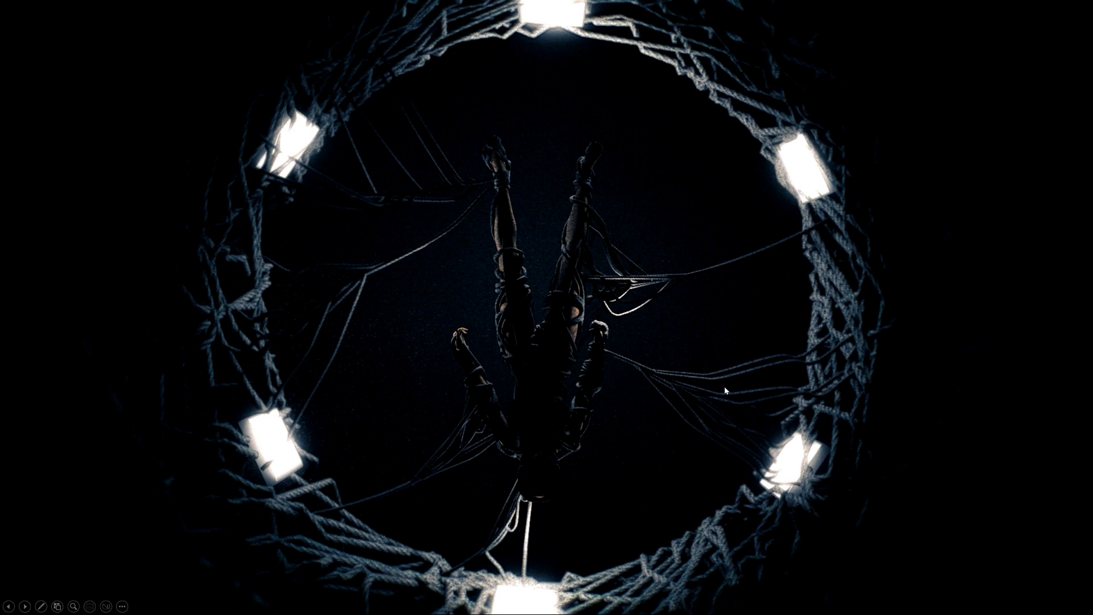
{"action": "key", "text": "alt+Tab"}
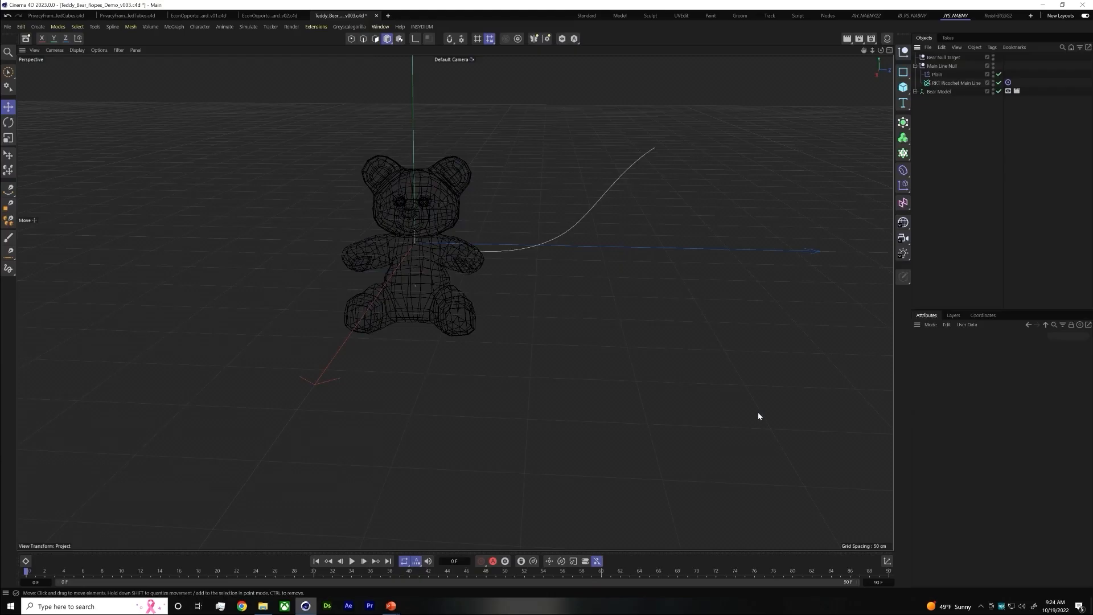
Add a Matrix object in Object mode and distribute it along RKT Ricochet Main Line
{"action": "left_click", "coordinate": [915, 66]}
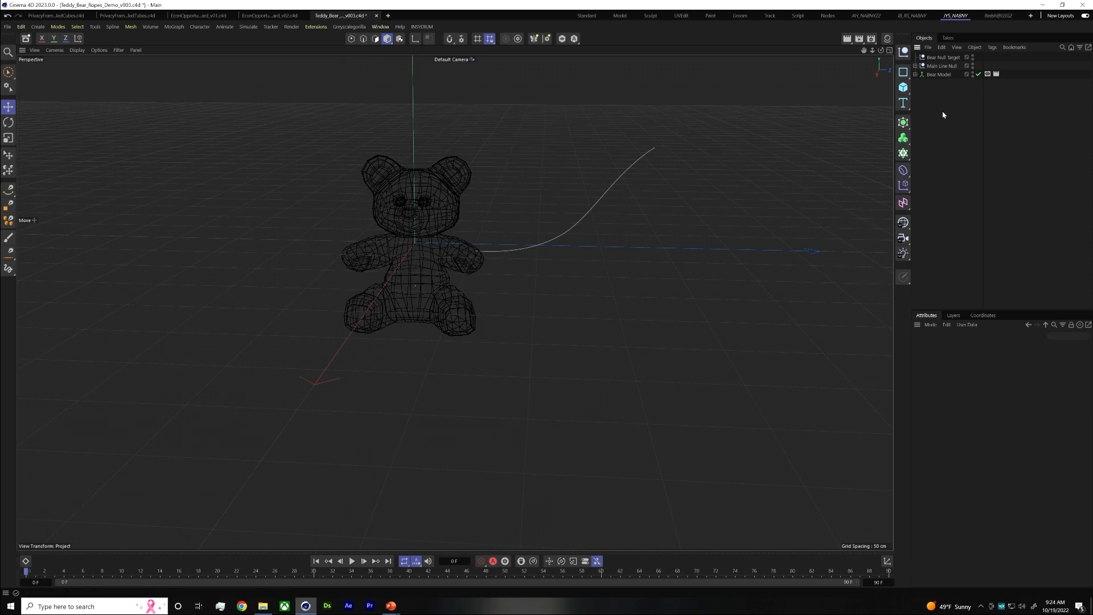
{"action": "left_click", "coordinate": [903, 154]}
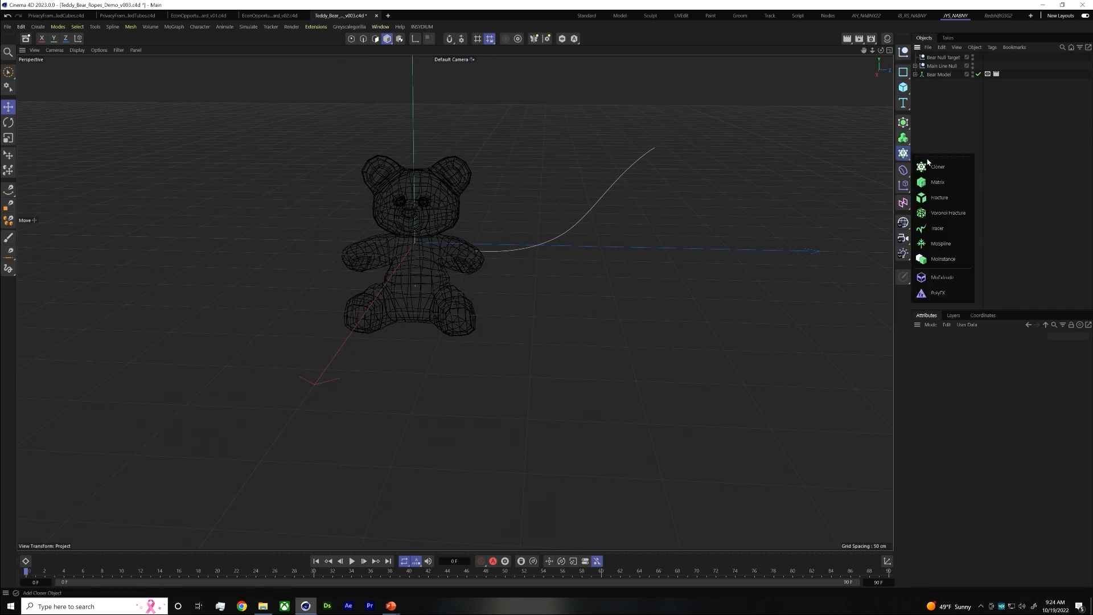
{"action": "left_click", "coordinate": [937, 184]}
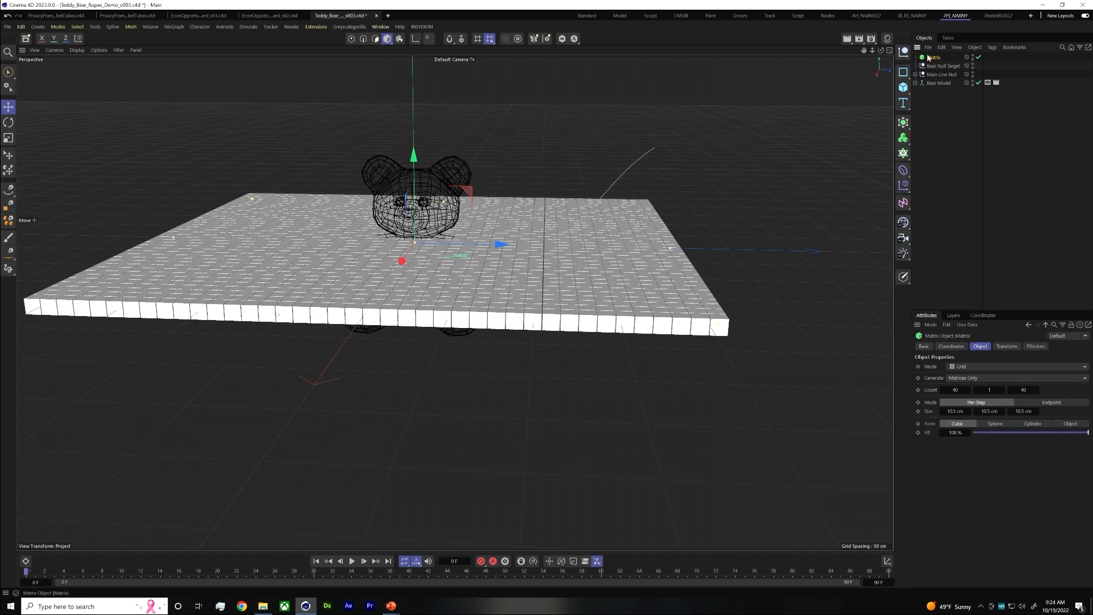
{"action": "left_click", "coordinate": [962, 367]}
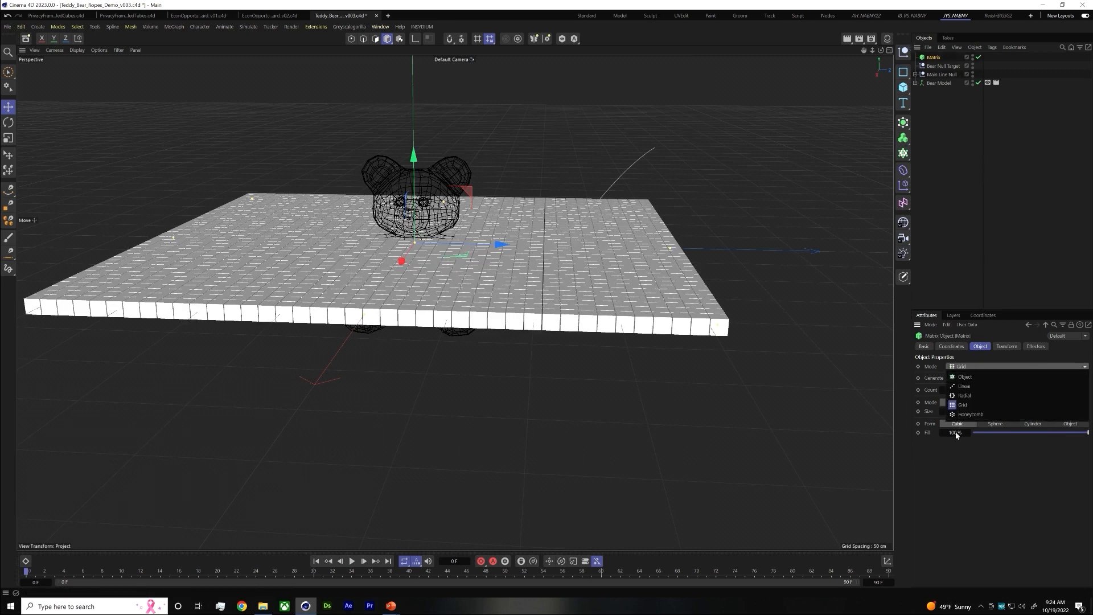
{"action": "left_click", "coordinate": [965, 377]}
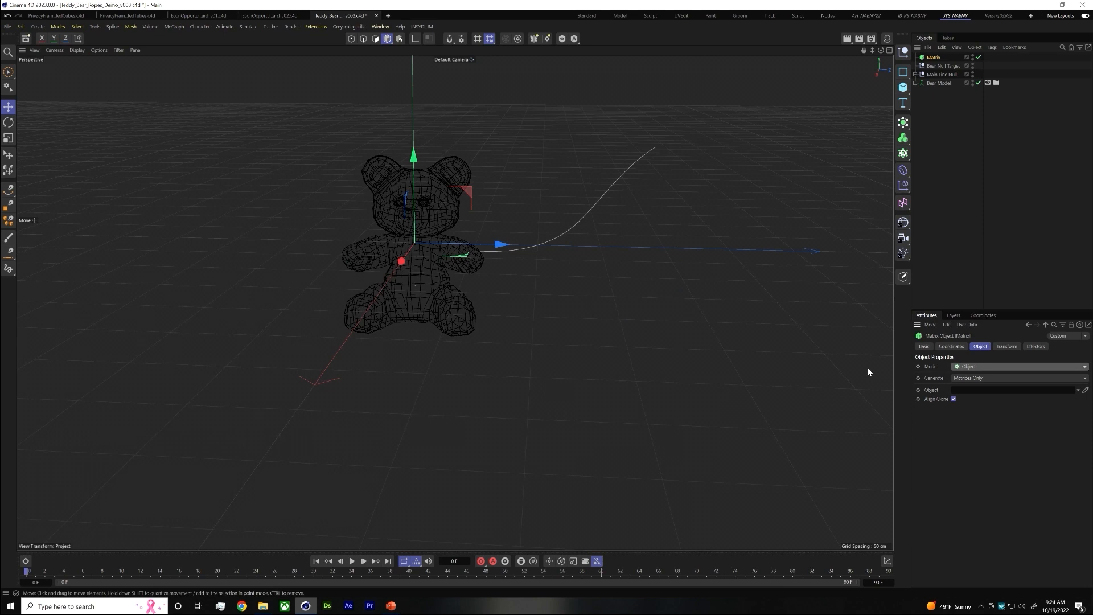
{"action": "left_click", "coordinate": [916, 75]}
{"action": "left_click_drag", "start_coordinate": [948, 93], "coordinate": [968, 391]}
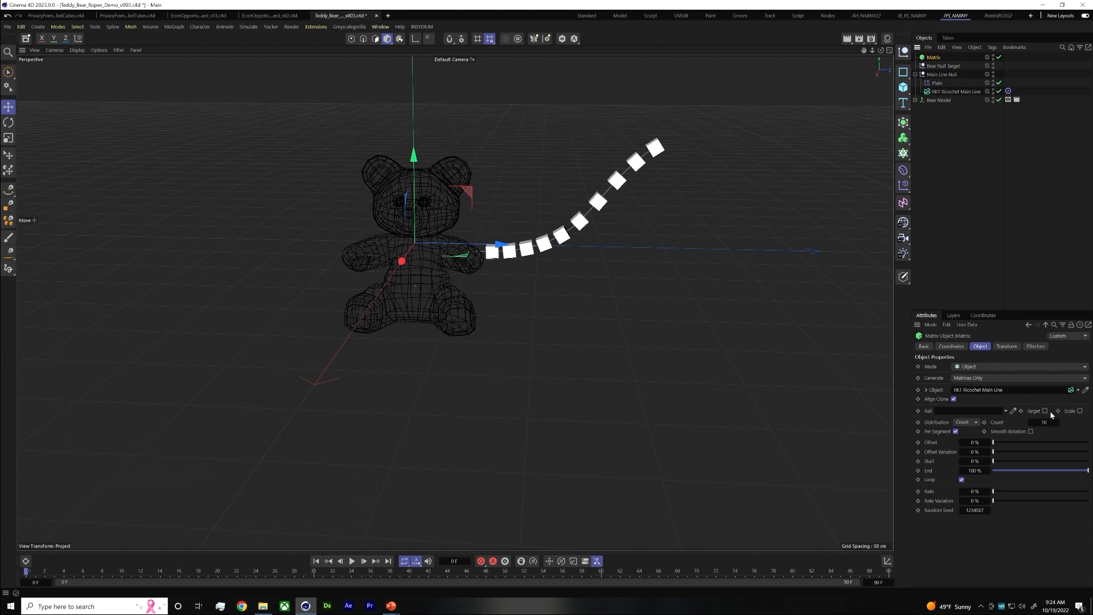
Turn off the Matrix object's Loop option and set its distribution to Even
{"action": "left_click", "coordinate": [962, 480]}
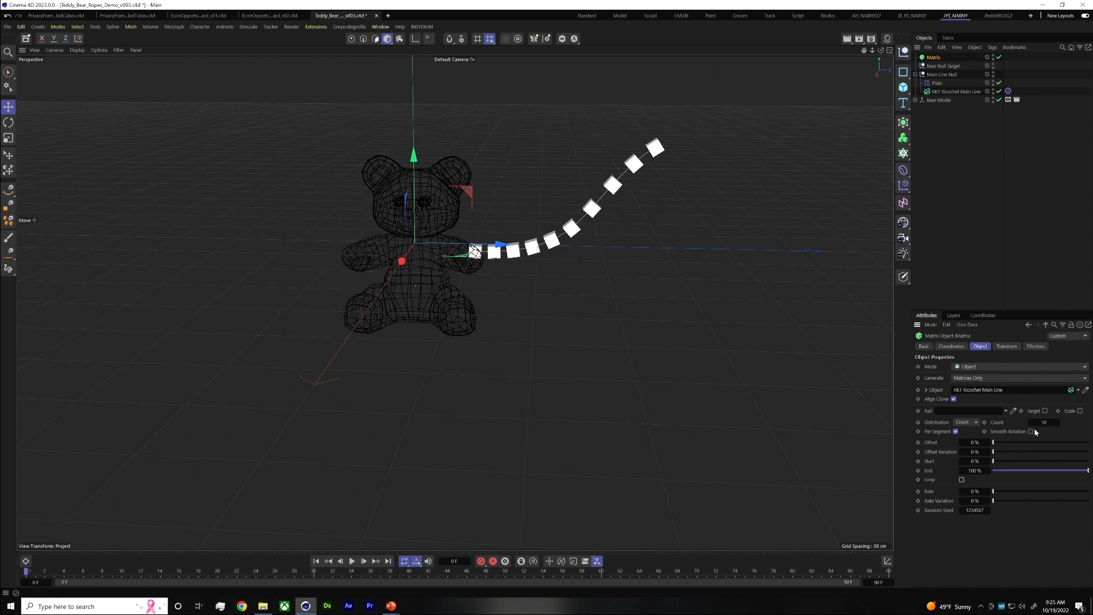
{"action": "right_click", "coordinate": [934, 58]}
{"action": "left_click", "coordinate": [931, 59]}
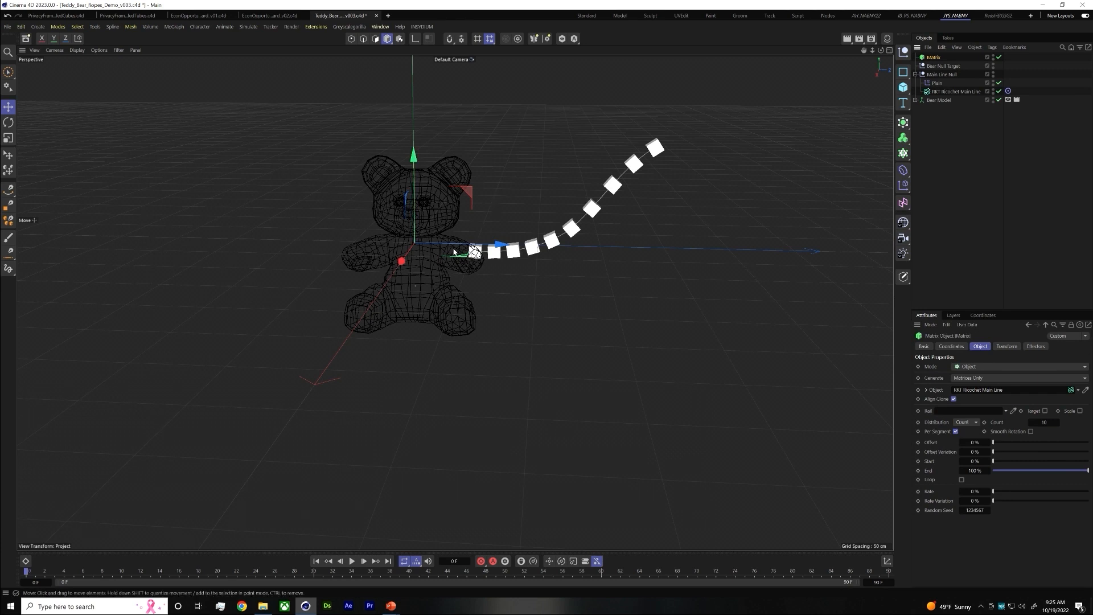
{"action": "left_click", "coordinate": [966, 422]}
{"action": "left_click", "coordinate": [970, 452]}
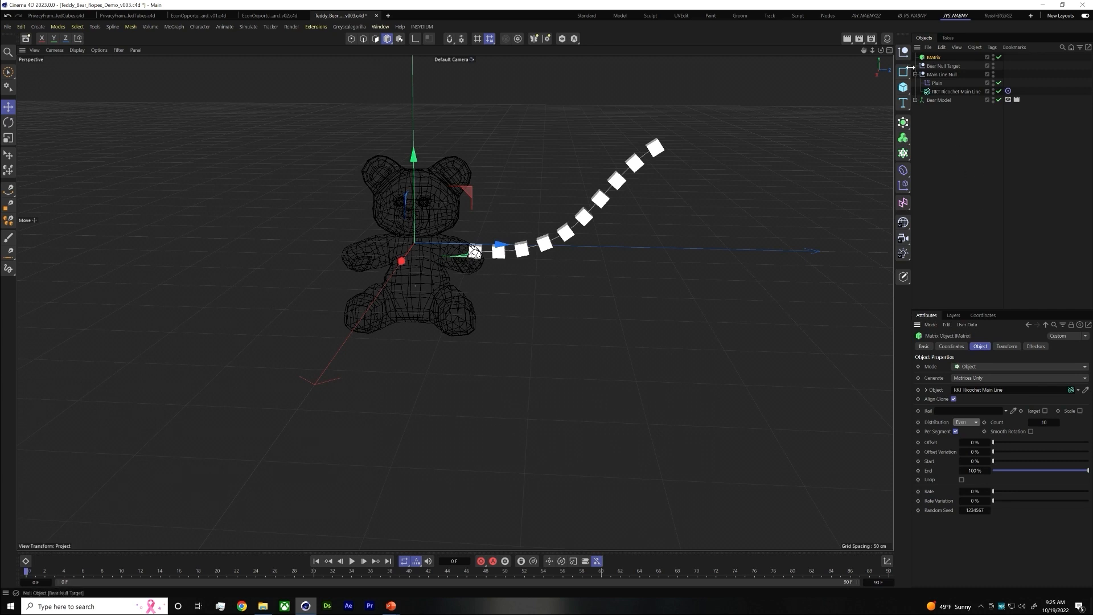
Add a second RKT Ricochet object and rename it "RKT Ricochet 2nd lines"
{"action": "left_click", "coordinate": [315, 27]}
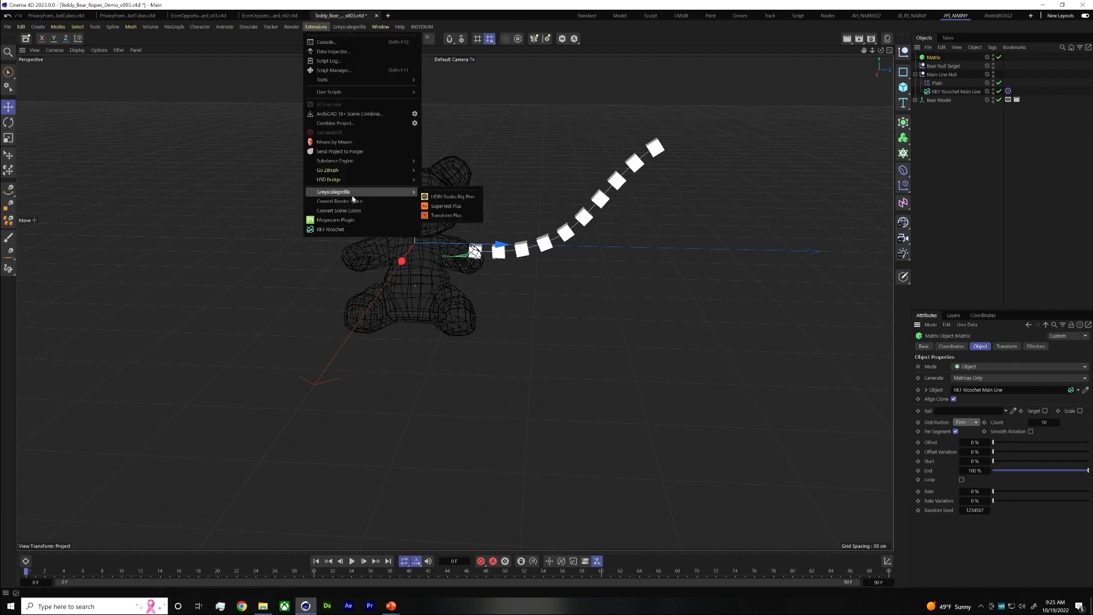
{"action": "left_click", "coordinate": [325, 230]}
{"action": "double_click", "coordinate": [942, 58]}
{"action": "left_click", "coordinate": [938, 58]}
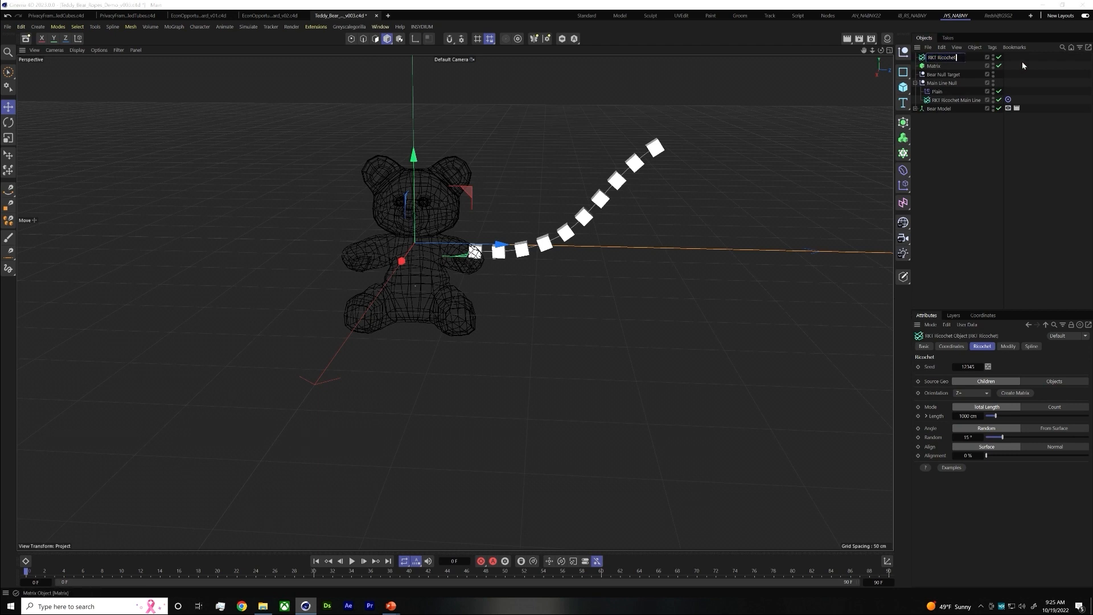
{"action": "type", "text": "2nd lines"}
{"action": "key", "text": "Return"}
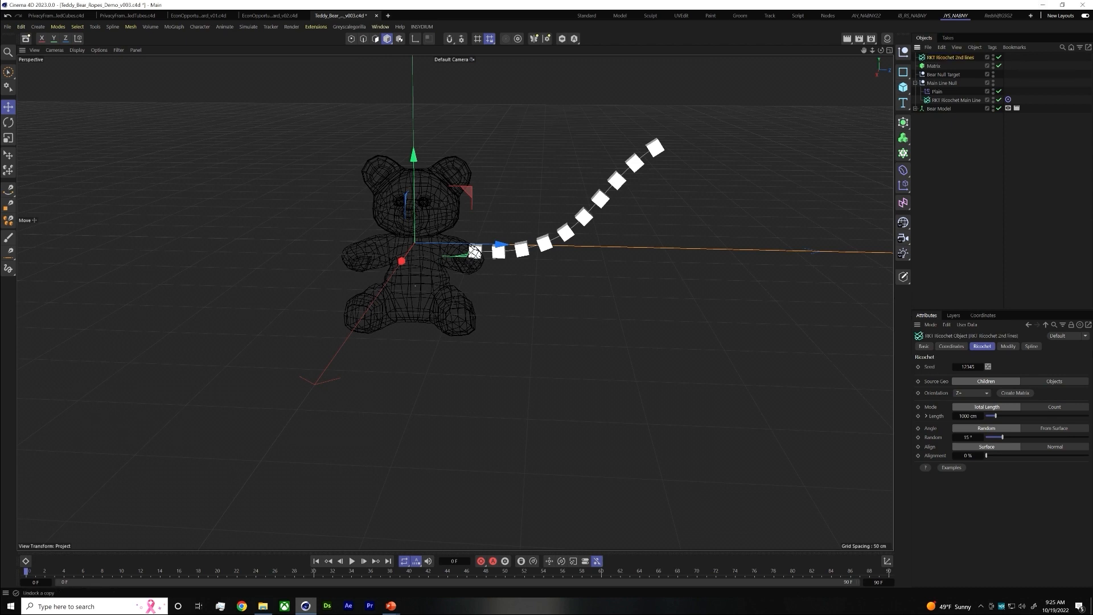
Set the source geometry of RKT Ricochet 2nd lines to Objects and its orientation to Matrix (Z+)
{"action": "left_click", "coordinate": [1054, 382]}
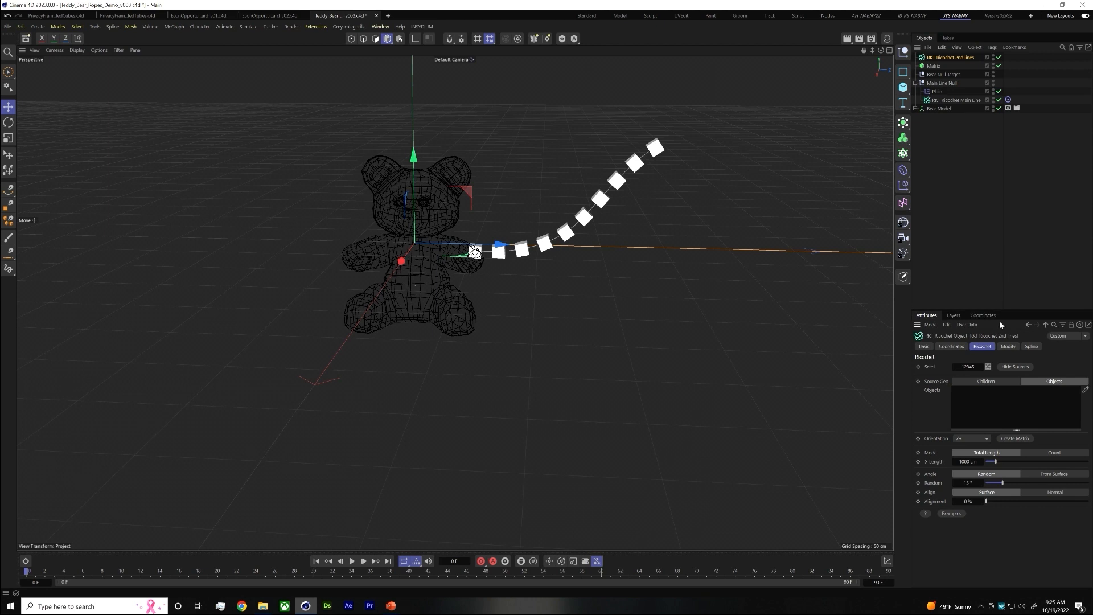
{"action": "left_click", "coordinate": [971, 439]}
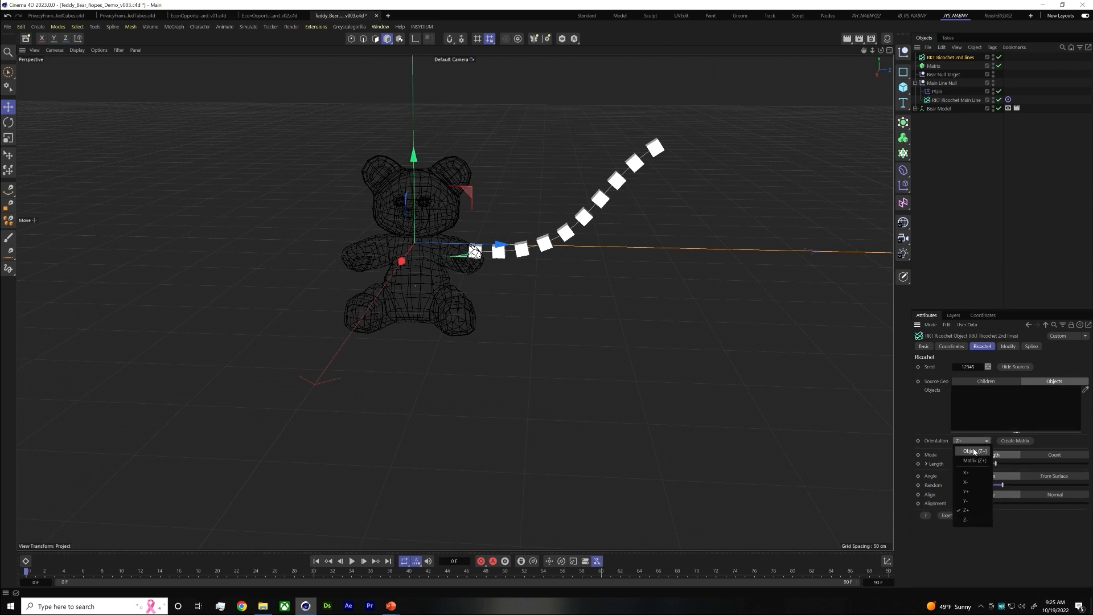
{"action": "left_click", "coordinate": [975, 460]}
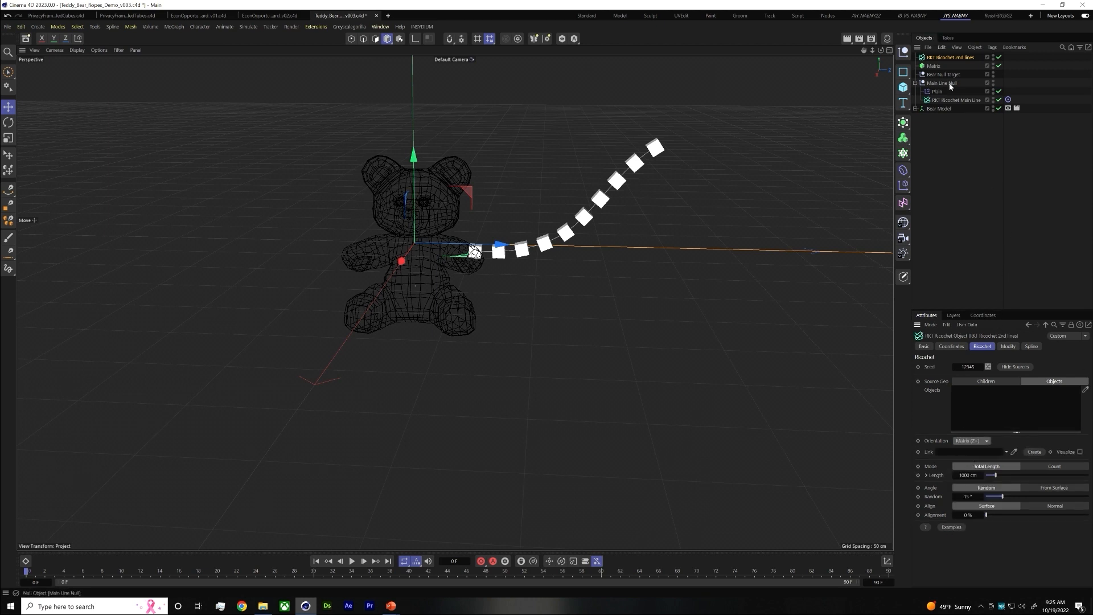
Add Bear Model as the source object of RKT Ricochet 2nd lines and link Matrix as its orientation object
{"action": "left_click_drag", "start_coordinate": [929, 65], "coordinate": [999, 396]}
{"action": "key", "text": "Delete"}
{"action": "left_click_drag", "start_coordinate": [937, 108], "coordinate": [967, 399]}
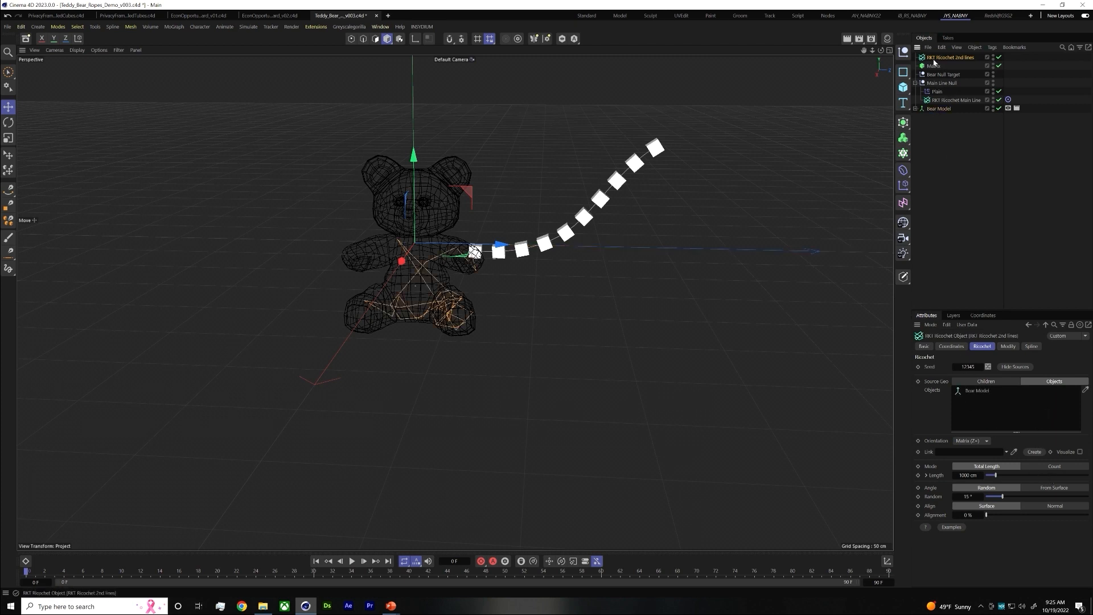
{"action": "left_click_drag", "start_coordinate": [934, 66], "coordinate": [990, 457]}
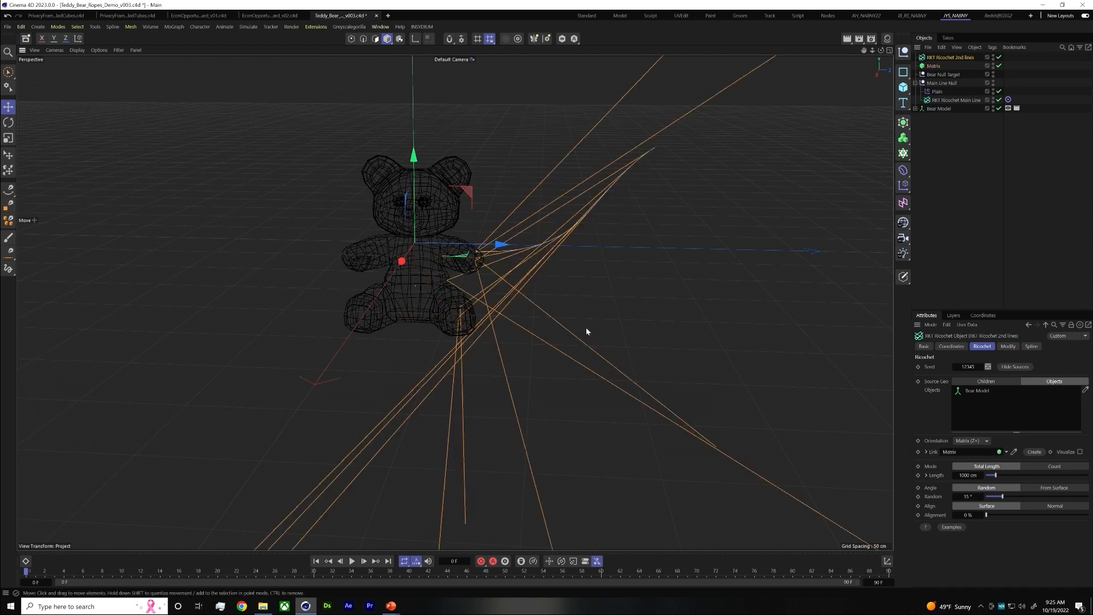
Switch RKT Ricochet 2nd lines to Count mode and set its count to 1
{"action": "right_click_drag", "start_coordinate": [586, 328], "coordinate": [575, 329], "text": "alt"}
{"action": "middle_click_drag", "start_coordinate": [576, 329], "coordinate": [454, 283], "text": "alt"}
{"action": "mouse_move", "coordinate": [529, 295]}
{"action": "right_mouse_down", "text": "alt"}
{"action": "mouse_move", "coordinate": [329, 296]}
{"action": "mouse_move", "coordinate": [602, 294]}
{"action": "mouse_move", "coordinate": [533, 306]}
{"action": "right_mouse_up", "text": "alt"}
{"action": "middle_click_drag", "start_coordinate": [650, 337], "coordinate": [687, 368], "text": "alt"}
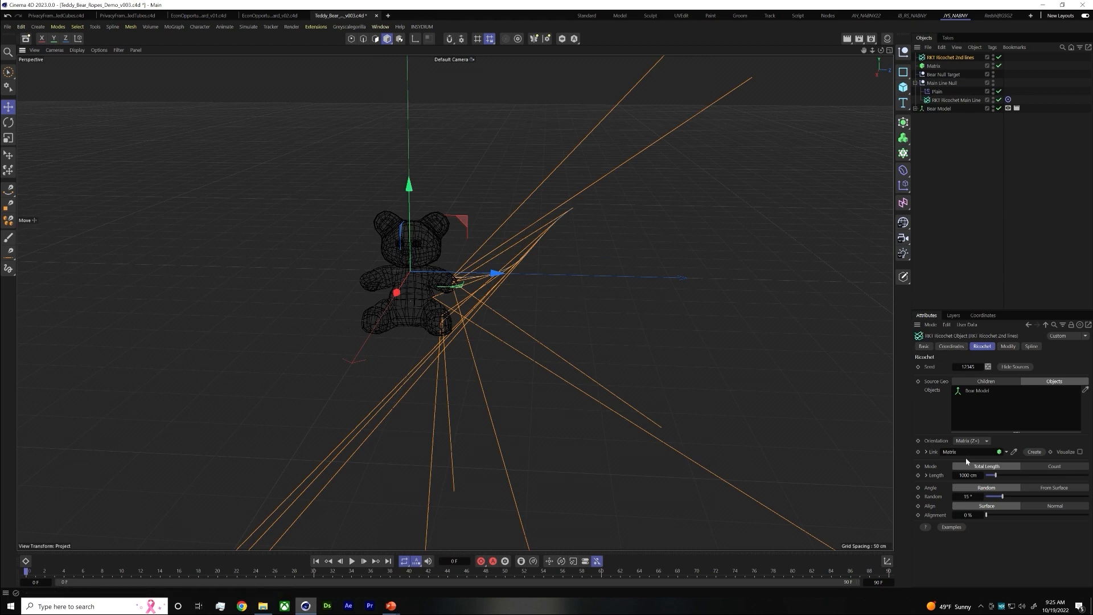
{"action": "left_click", "coordinate": [1035, 468]}
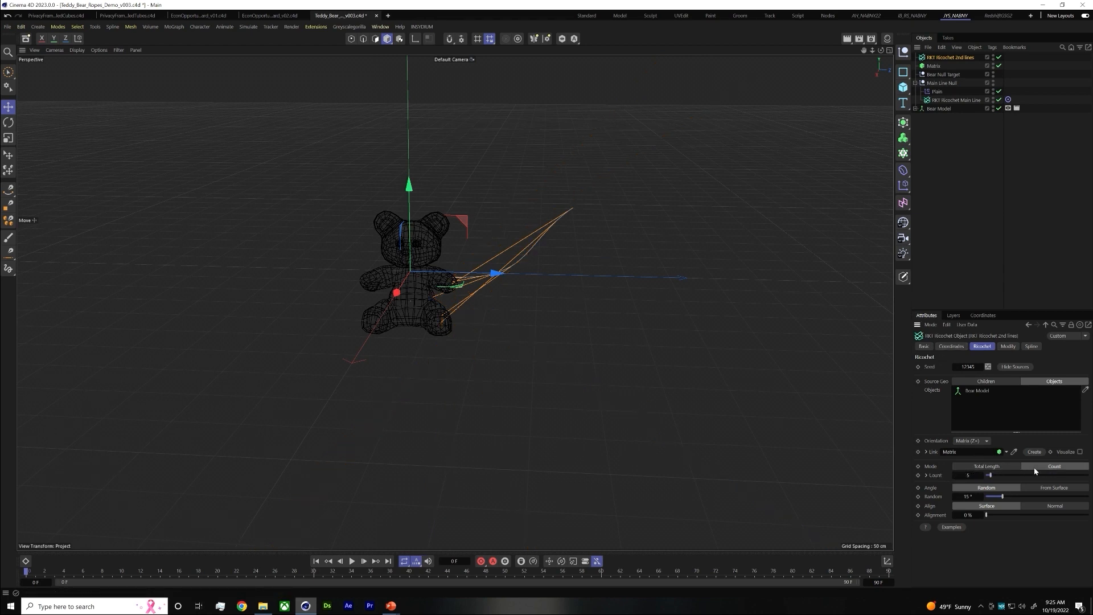
{"action": "left_click", "coordinate": [956, 476]}
{"action": "scroll", "coordinate": [597, 223], "scroll_direction": "up", "scroll_amount": 1}
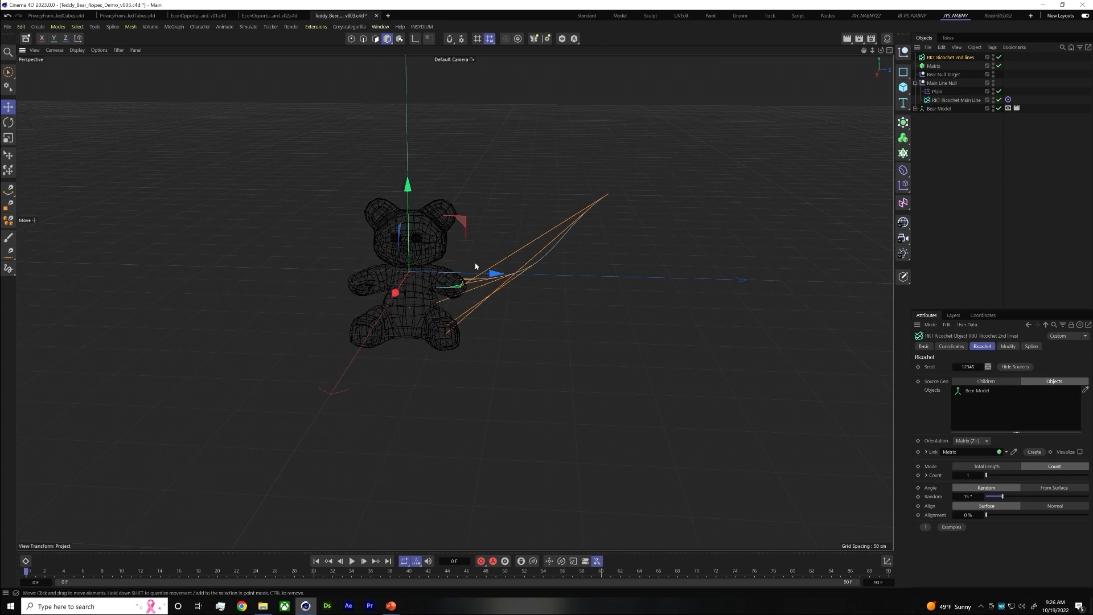
Set the Matrix object's count to 8 and limit its distribution to a 32% start and a 70% end
{"action": "left_click", "coordinate": [933, 65]}
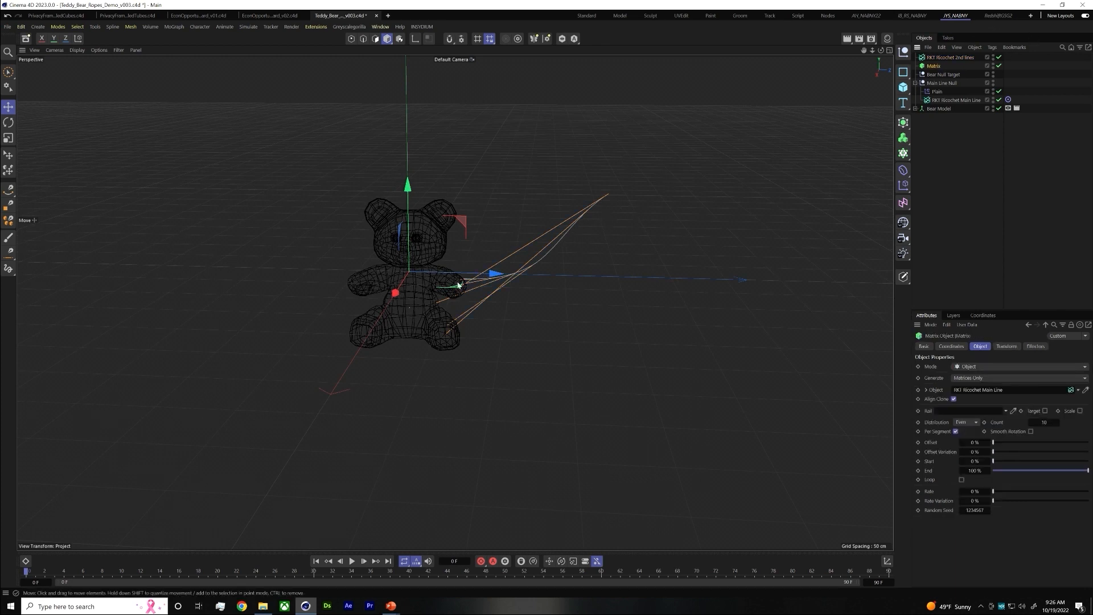
{"action": "left_click", "coordinate": [1000, 57]}
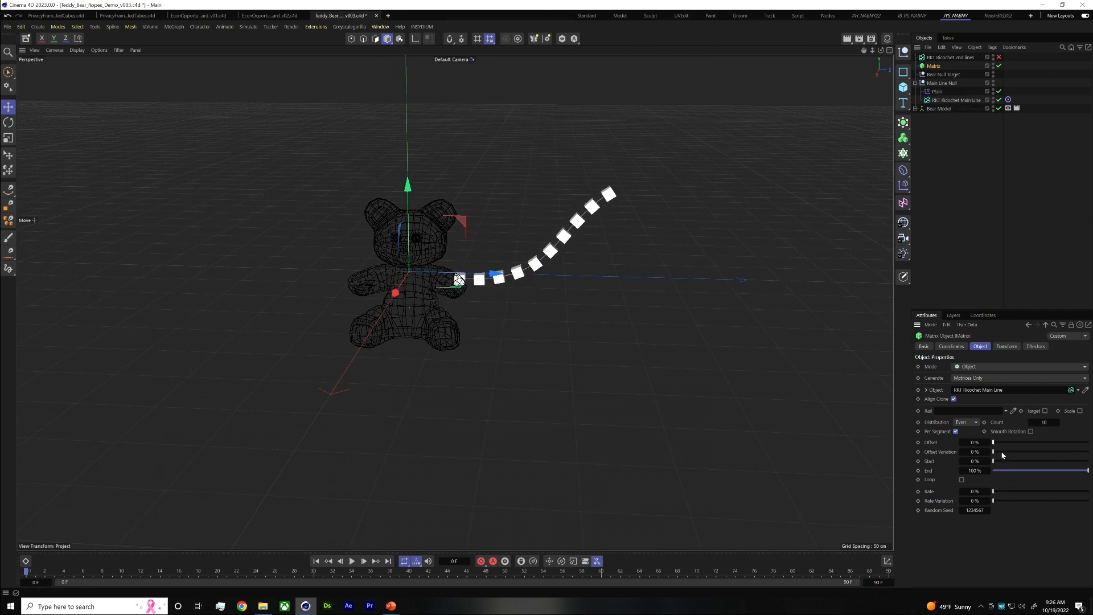
{"action": "mouse_move", "coordinate": [1016, 453]}
{"action": "left_mouse_down"}
{"action": "mouse_move", "coordinate": [993, 452]}
{"action": "mouse_move", "coordinate": [1009, 461]}
{"action": "left_mouse_up"}
{"action": "mouse_move", "coordinate": [1079, 472]}
{"action": "left_mouse_down"}
{"action": "mouse_move", "coordinate": [1046, 472]}
{"action": "mouse_move", "coordinate": [1069, 470]}
{"action": "left_mouse_up"}
{"action": "left_click_drag", "start_coordinate": [1035, 422], "coordinate": [1030, 426]}
{"action": "left_click_drag", "start_coordinate": [1045, 470], "coordinate": [1039, 471]}
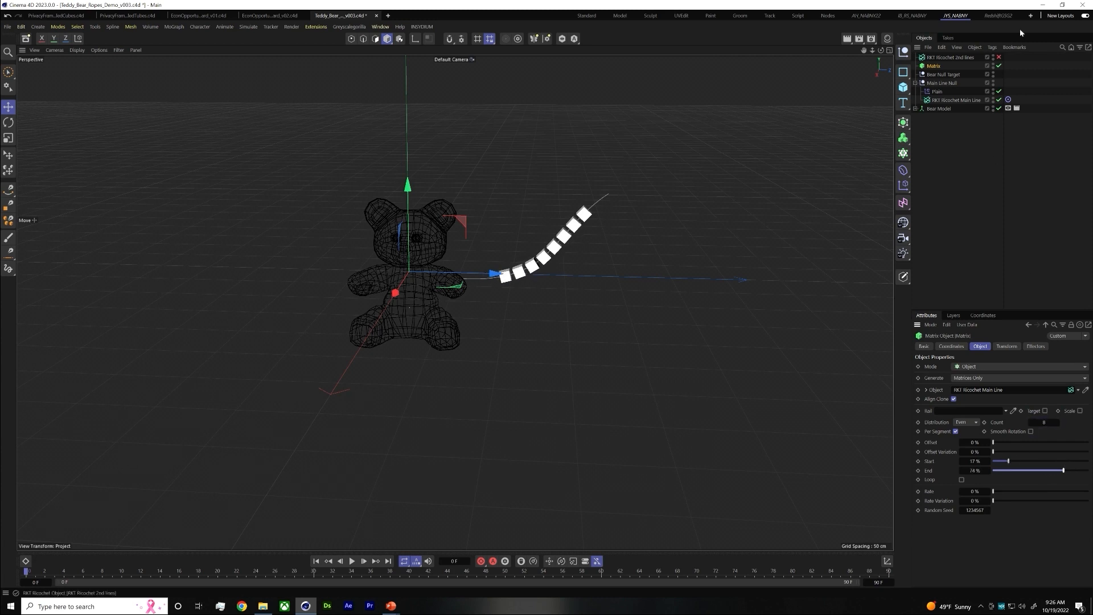
{"action": "left_click", "coordinate": [998, 57]}
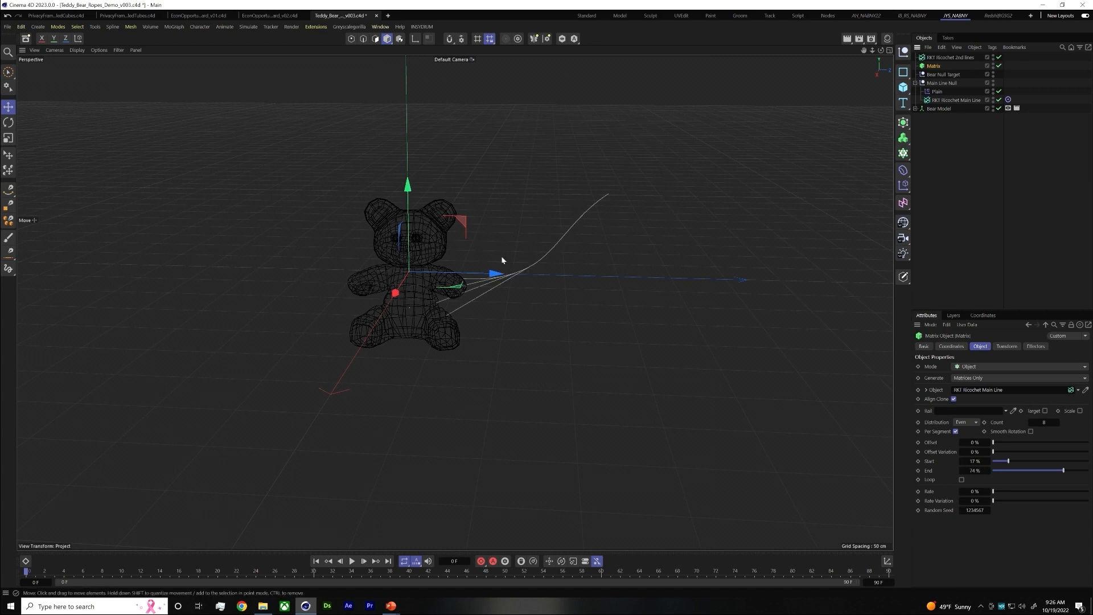
{"action": "left_click_drag", "start_coordinate": [1015, 460], "coordinate": [1060, 470]}
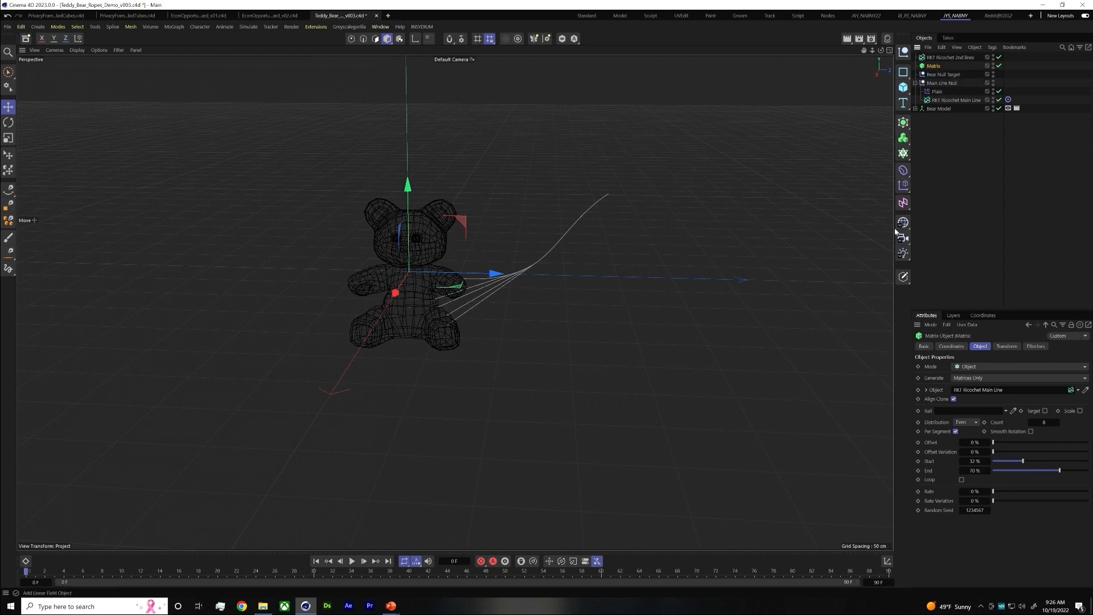
Add a Target effector and assign it to the Matrix object's effectors
{"action": "left_click", "coordinate": [903, 154]}
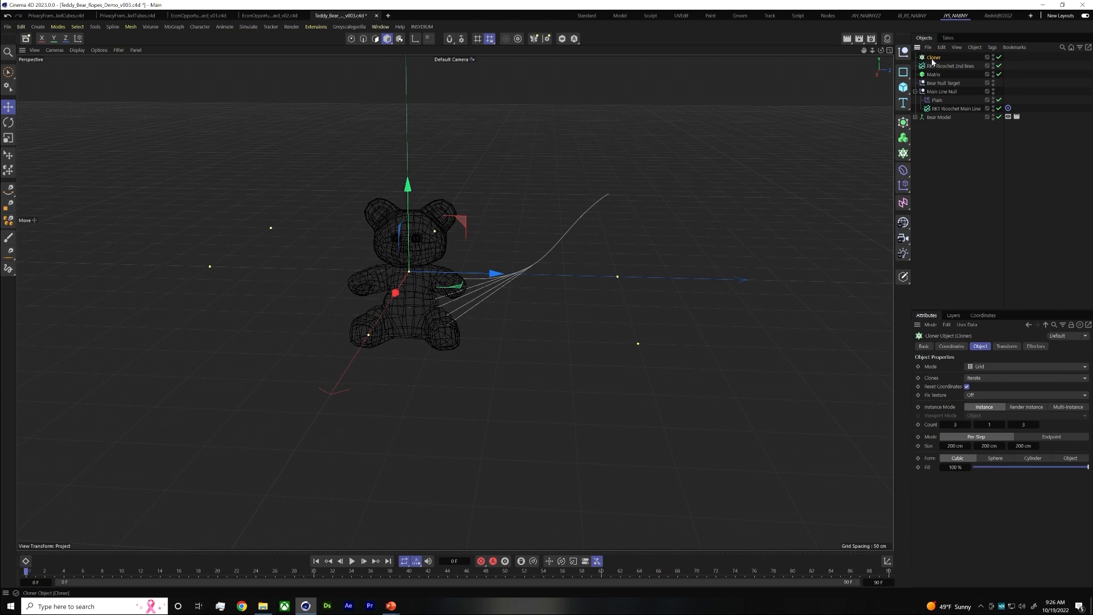
{"action": "key", "text": "ctrl+z"}
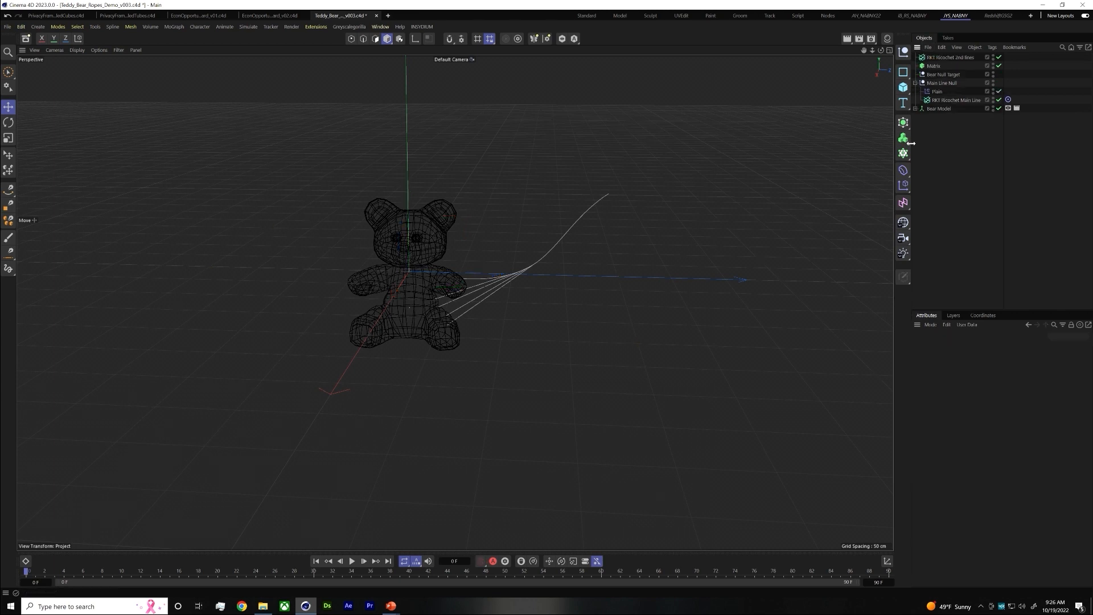
{"action": "left_click", "coordinate": [904, 186]}
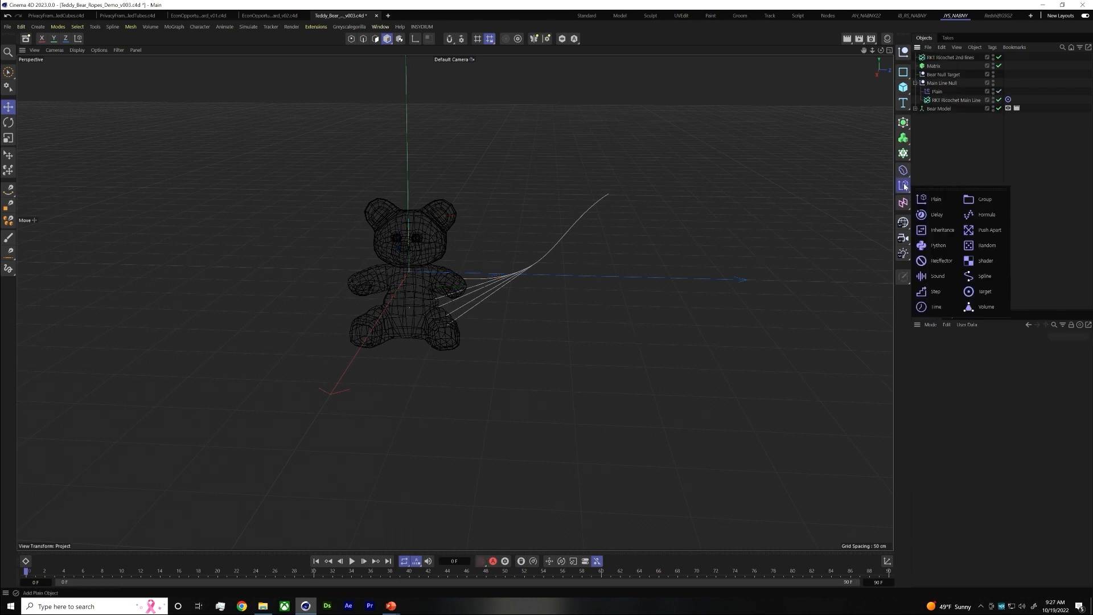
{"action": "left_click", "coordinate": [981, 291]}
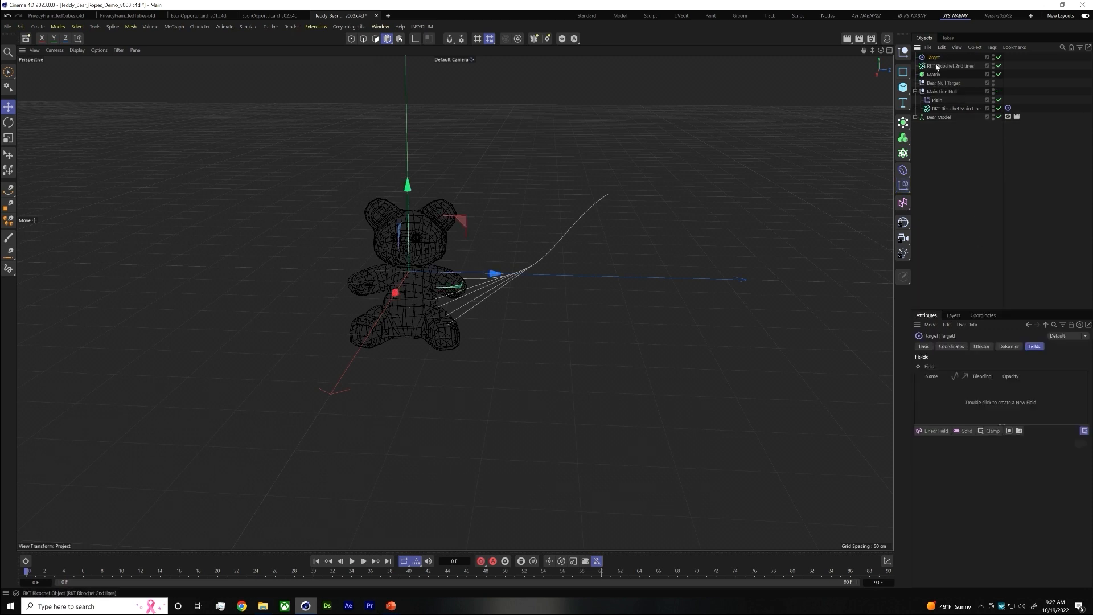
{"action": "left_click", "coordinate": [934, 75]}
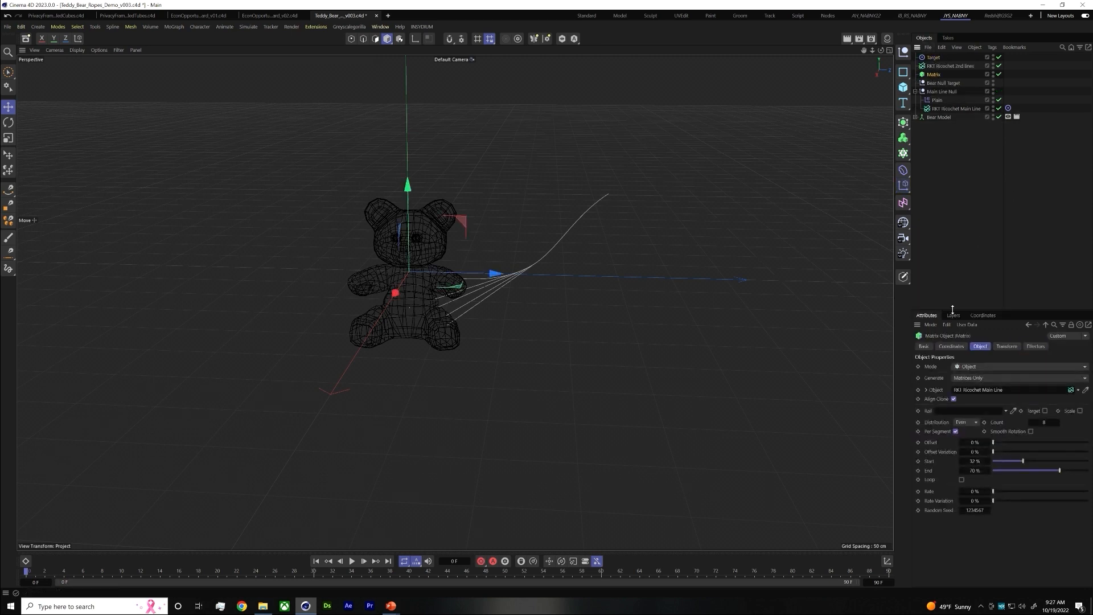
{"action": "left_click", "coordinate": [1036, 346]}
{"action": "left_click_drag", "start_coordinate": [928, 58], "coordinate": [977, 382]}
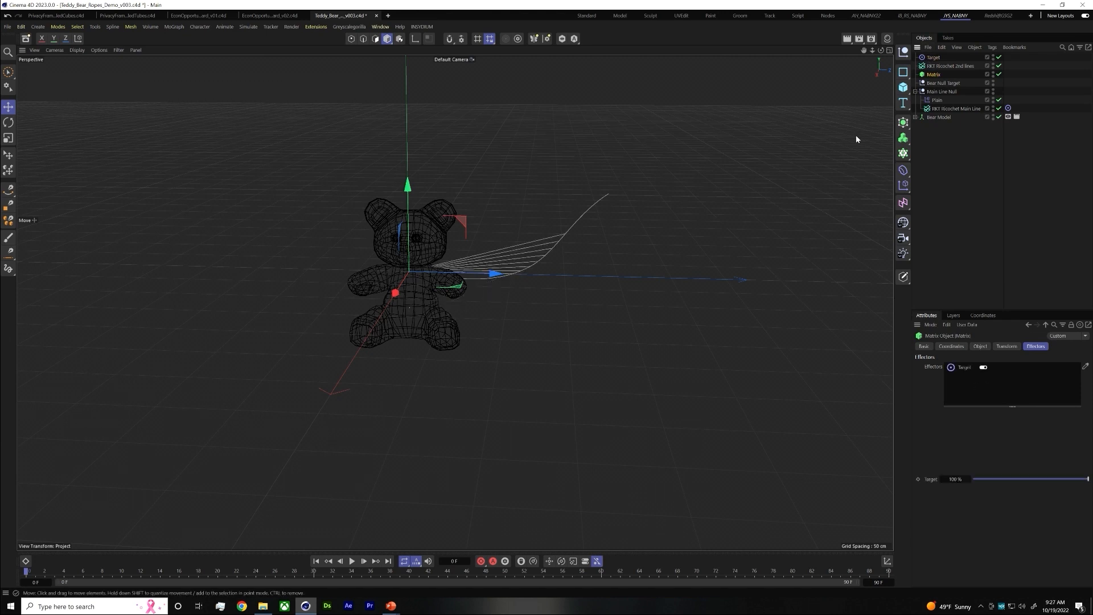
Lower the Target effector slightly and nest it under Bear Null Target
{"action": "mouse_move", "coordinate": [409, 196]}
{"action": "left_mouse_down"}
{"action": "mouse_move", "coordinate": [412, 230]}
{"action": "mouse_move", "coordinate": [410, 209]}
{"action": "left_mouse_up"}
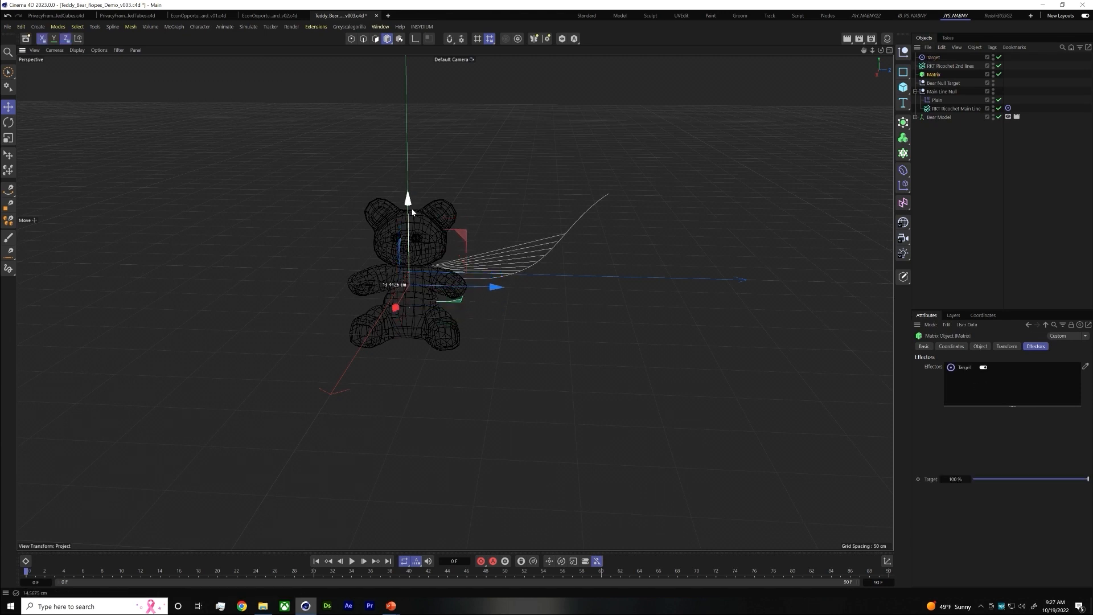
{"action": "key", "text": "ctrl+z"}
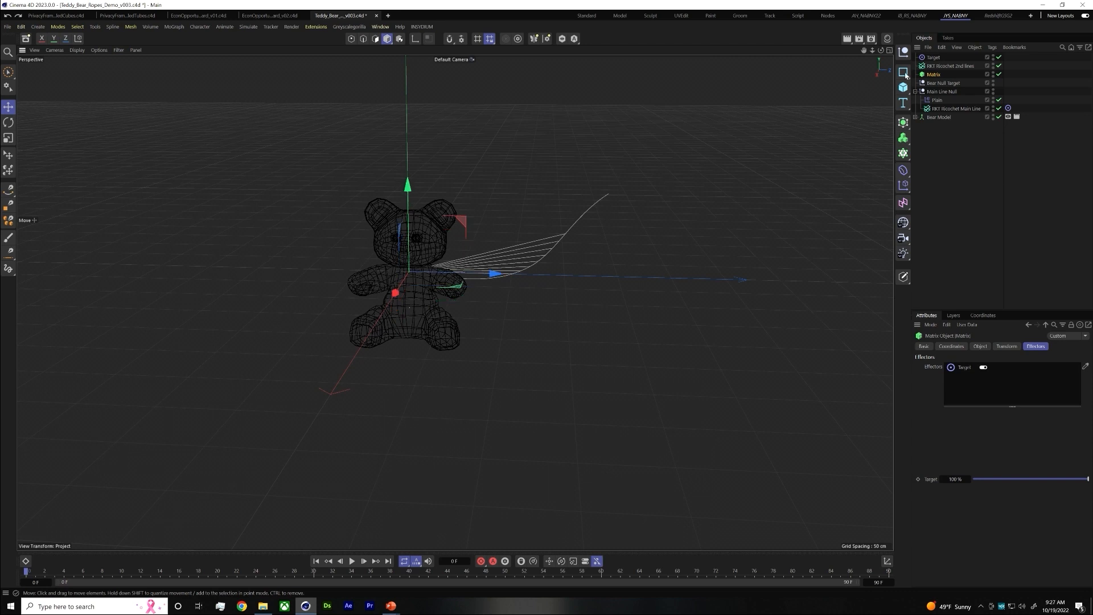
{"action": "left_click", "coordinate": [933, 59]}
{"action": "mouse_move", "coordinate": [413, 199]}
{"action": "left_mouse_down"}
{"action": "mouse_move", "coordinate": [412, 227]}
{"action": "mouse_move", "coordinate": [418, 205]}
{"action": "left_mouse_up"}
{"action": "left_click_drag", "start_coordinate": [934, 58], "coordinate": [941, 84]}
{"action": "left_click", "coordinate": [944, 74]}
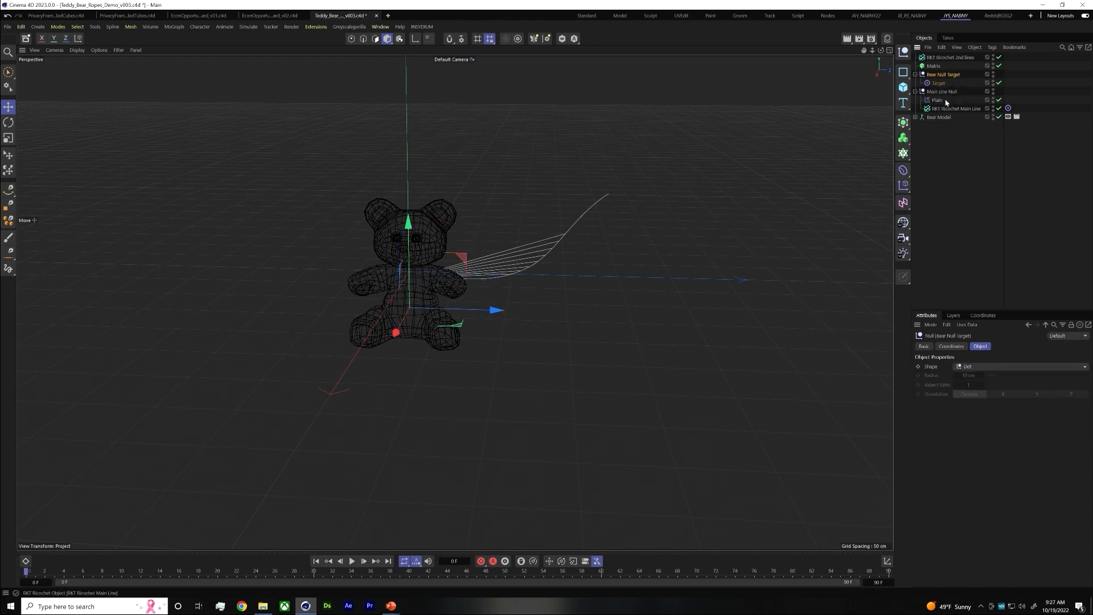
Add a Random effector and assign it to the Matrix object's effectors after Target
{"action": "left_click", "coordinate": [949, 58]}
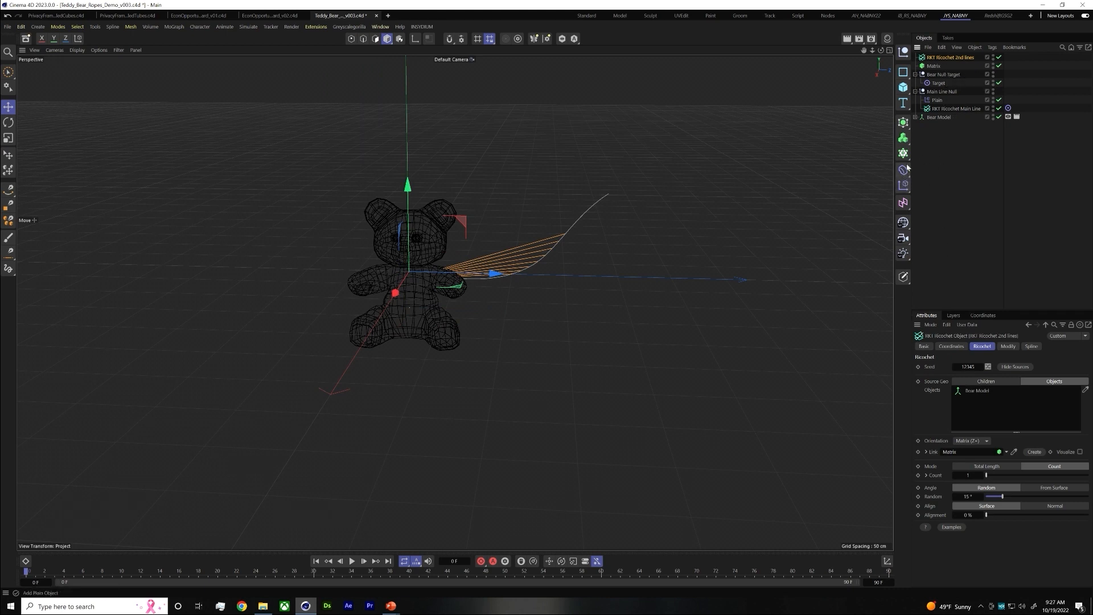
{"action": "left_click", "coordinate": [901, 189]}
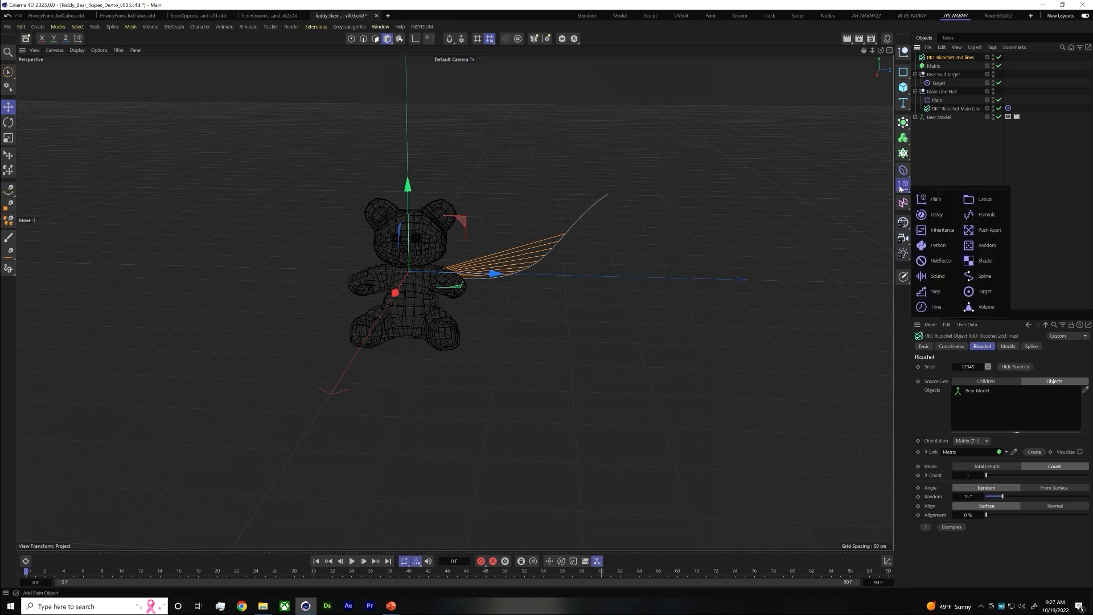
{"action": "left_click", "coordinate": [984, 245]}
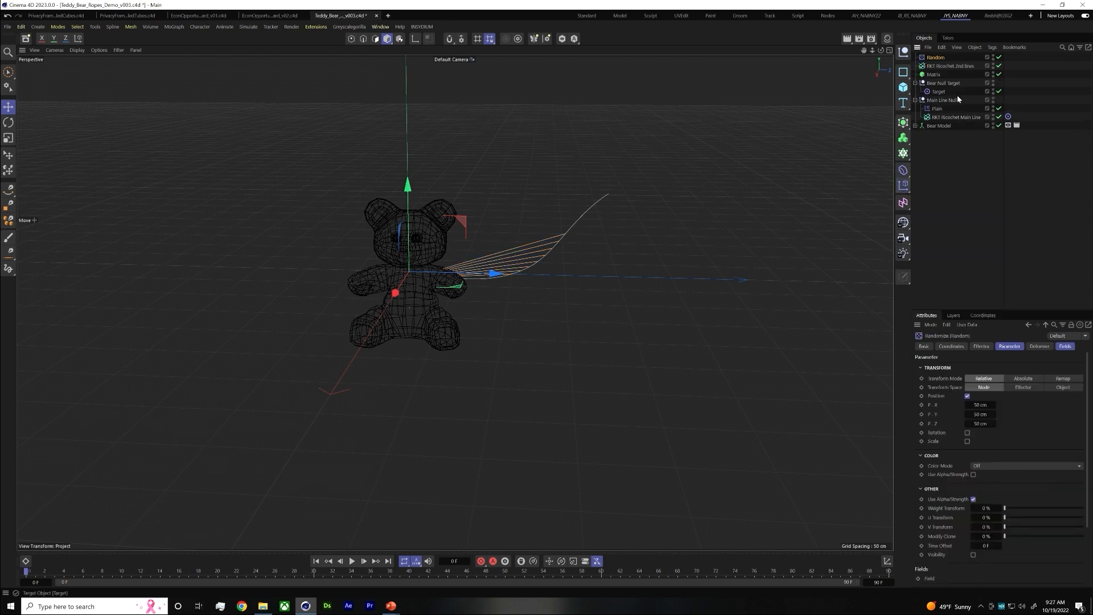
{"action": "left_click", "coordinate": [934, 74]}
{"action": "left_click_drag", "start_coordinate": [955, 57], "coordinate": [975, 389]}
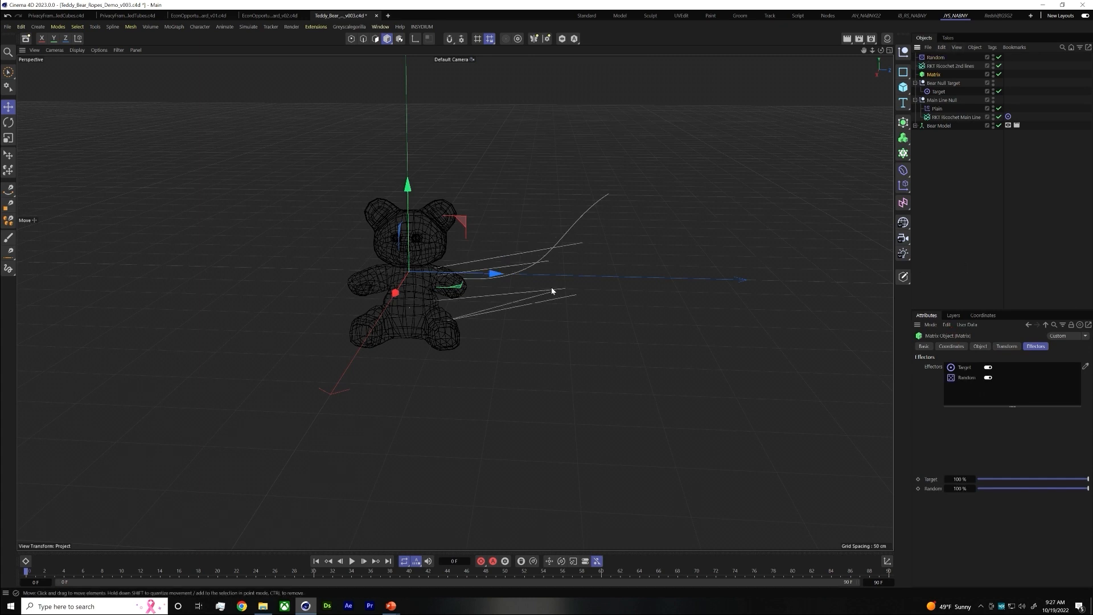
Move Random directly above Matrix, turn off its position, and enable rotation with heading 25° and pitch -22°
{"action": "mouse_move", "coordinate": [936, 57]}
{"action": "left_mouse_down"}
{"action": "mouse_move", "coordinate": [937, 84]}
{"action": "mouse_move", "coordinate": [937, 69]}
{"action": "left_mouse_up"}
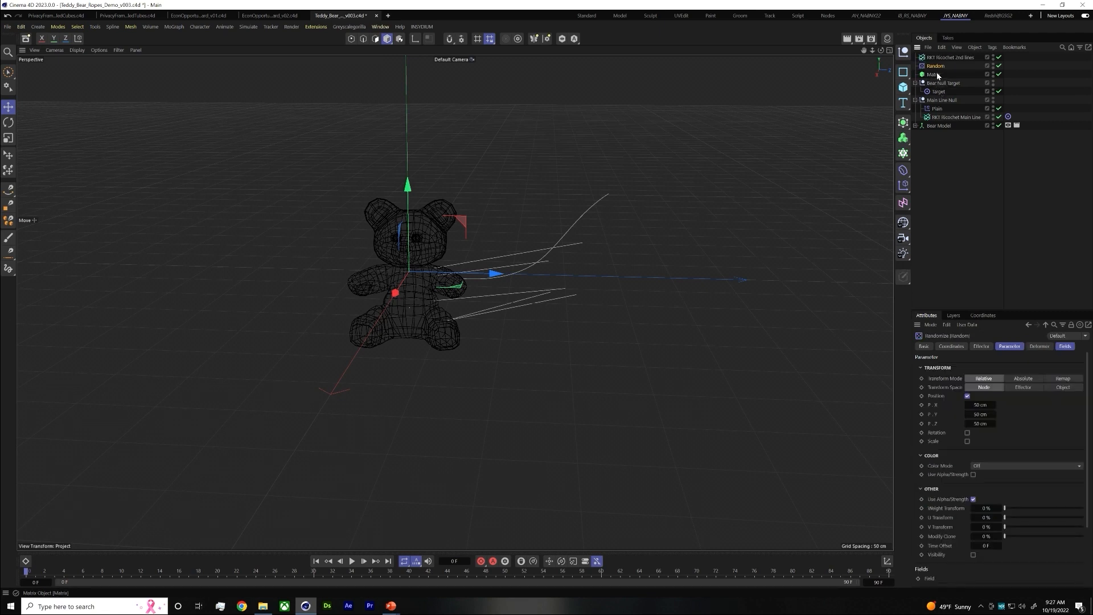
{"action": "left_click", "coordinate": [967, 396]}
{"action": "left_click", "coordinate": [967, 404]}
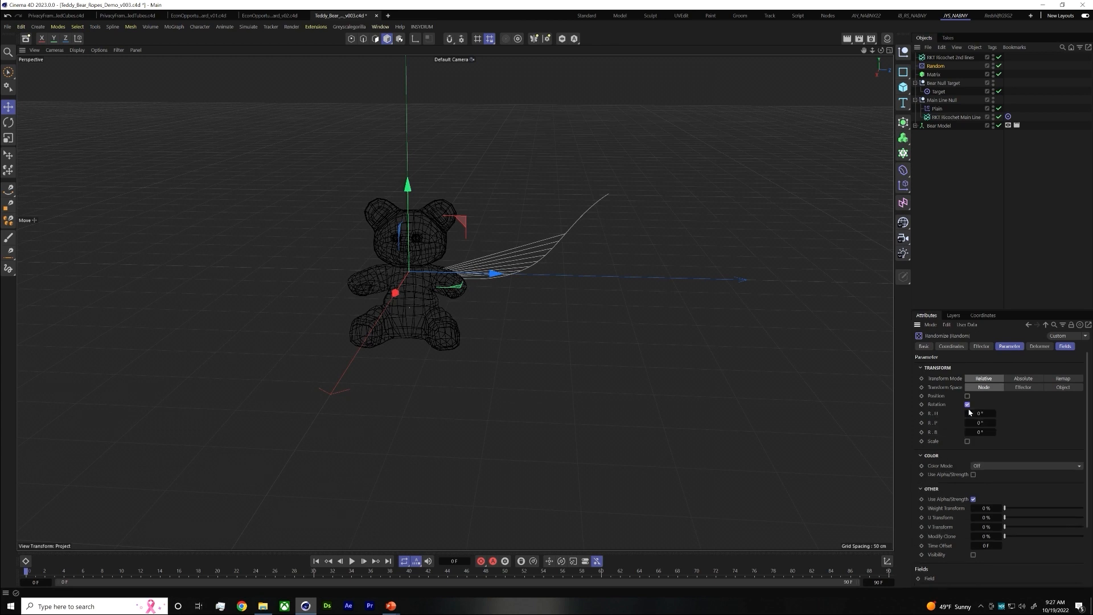
{"action": "mouse_move", "coordinate": [978, 414]}
{"action": "left_mouse_down"}
{"action": "mouse_move", "coordinate": [994, 414]}
{"action": "mouse_move", "coordinate": [973, 423]}
{"action": "left_mouse_up"}
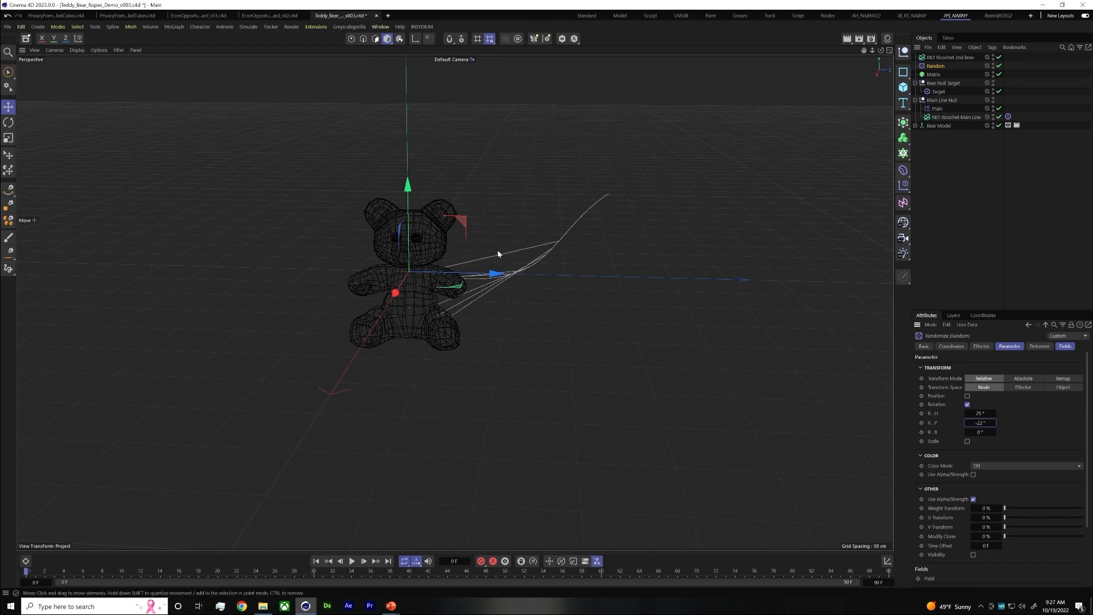
{"action": "mouse_move", "coordinate": [452, 254]}
{"action": "left_mouse_down", "text": "alt"}
{"action": "mouse_move", "coordinate": [288, 300]}
{"action": "mouse_move", "coordinate": [327, 304]}
{"action": "mouse_move", "coordinate": [352, 332]}
{"action": "mouse_move", "coordinate": [342, 342]}
{"action": "mouse_move", "coordinate": [247, 260]}
{"action": "mouse_move", "coordinate": [495, 251]}
{"action": "mouse_move", "coordinate": [471, 370]}
{"action": "mouse_move", "coordinate": [488, 275]}
{"action": "mouse_move", "coordinate": [323, 240]}
{"action": "mouse_move", "coordinate": [459, 251]}
{"action": "mouse_move", "coordinate": [461, 262]}
{"action": "left_mouse_up", "text": "alt"}
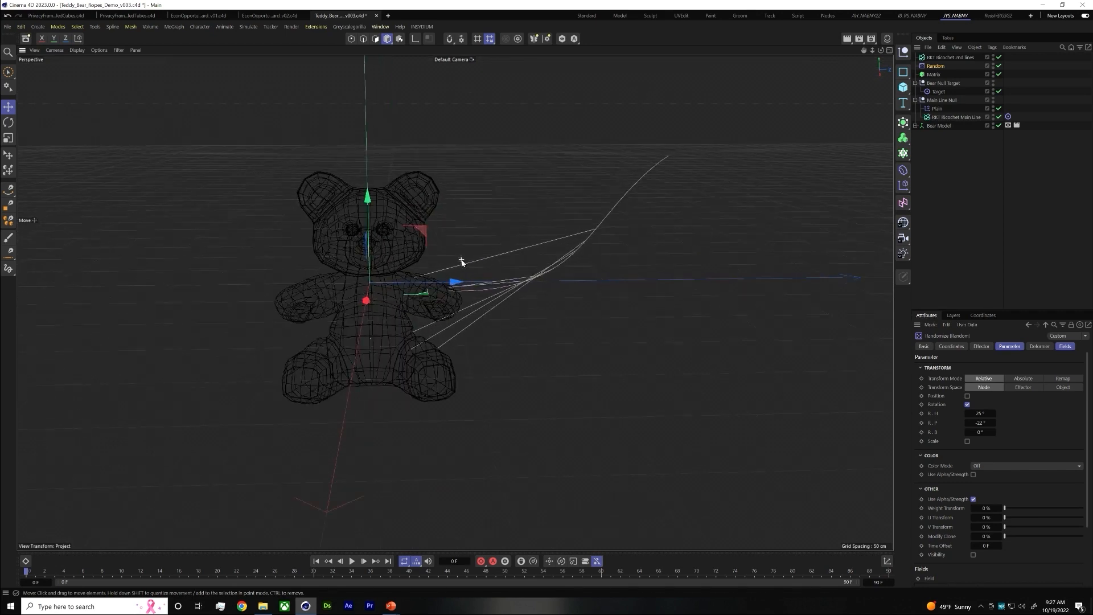
{"action": "scroll", "coordinate": [461, 262], "scroll_direction": "up", "scroll_amount": 2}
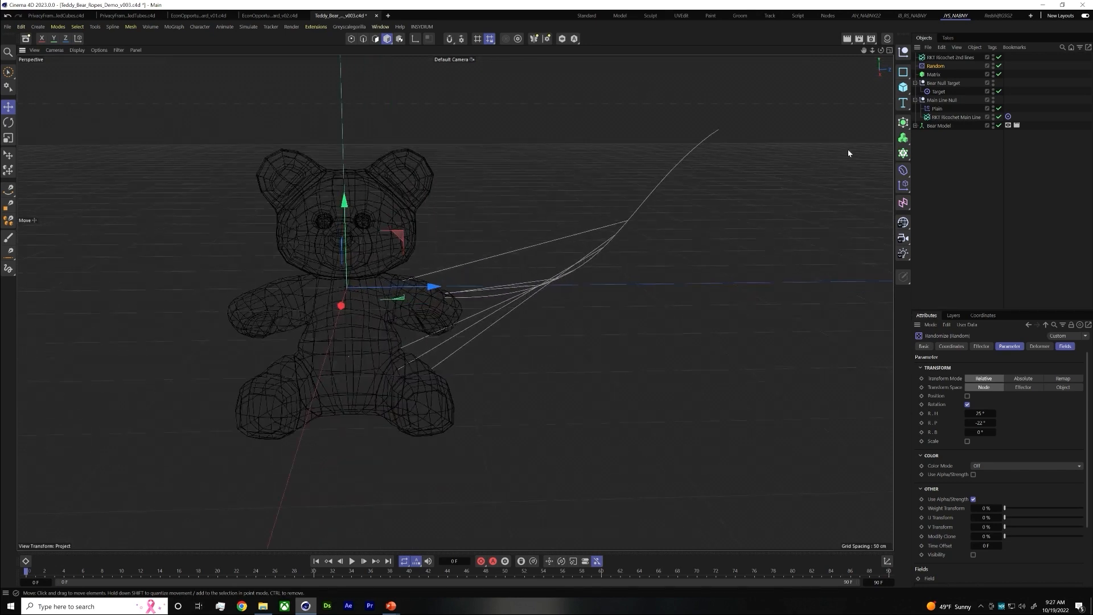
Duplicate the main line's Plain effector under RKT Ricochet 2nd lines and replace the copy's field with RKT Ricochet 2nd lines
{"action": "left_click", "coordinate": [936, 108]}
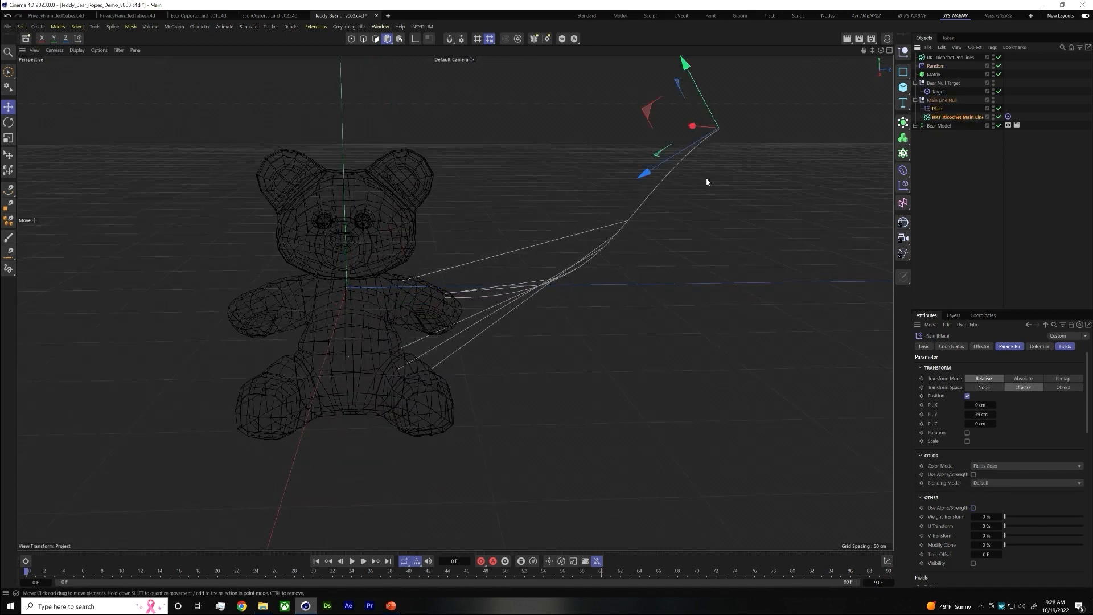
{"action": "left_click", "coordinate": [937, 150]}
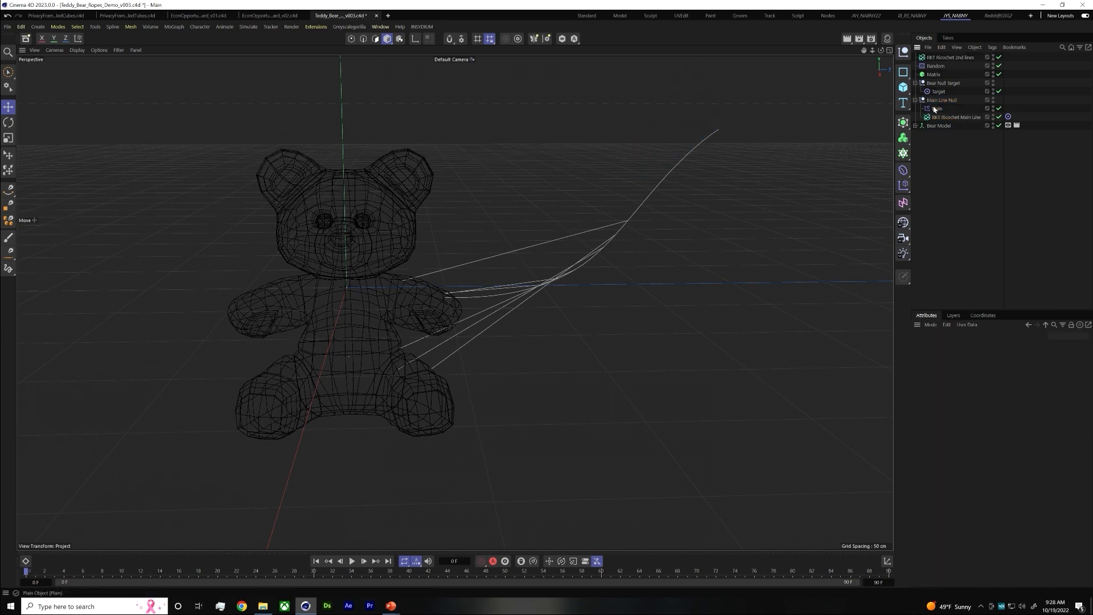
{"action": "left_click", "coordinate": [938, 110]}
{"action": "left_click", "coordinate": [938, 137]}
{"action": "left_click_drag", "start_coordinate": [934, 115], "coordinate": [945, 86]}
{"action": "left_click_drag", "start_coordinate": [946, 87], "coordinate": [942, 59]}
{"action": "left_click", "coordinate": [938, 66]}
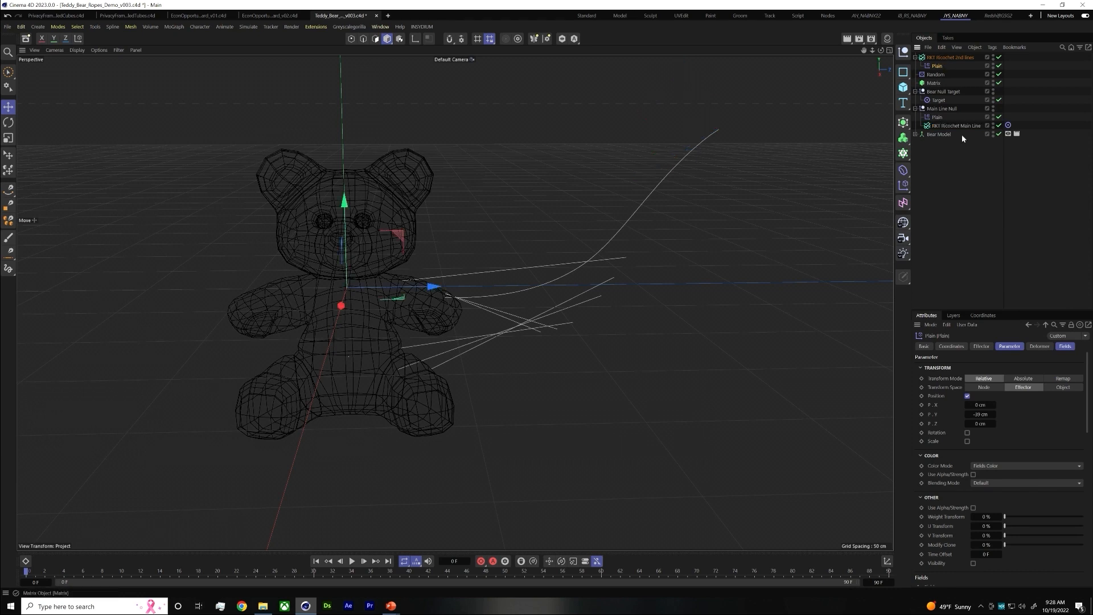
{"action": "left_click", "coordinate": [1066, 347]}
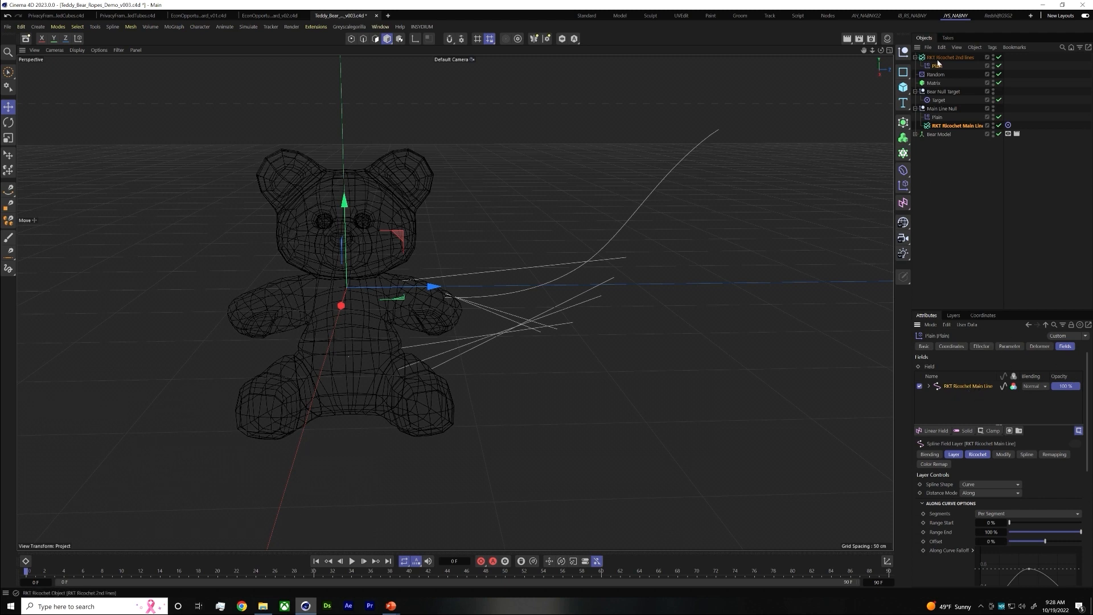
{"action": "left_click_drag", "start_coordinate": [966, 391], "coordinate": [966, 388]}
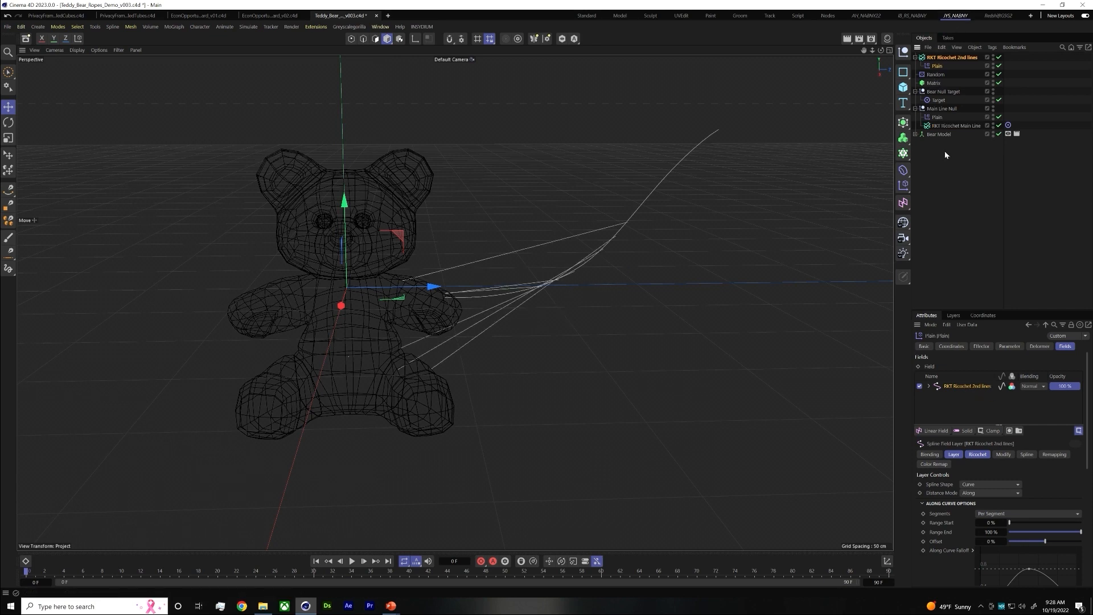
Enable spline interpolation on RKT Ricochet 2nd lines with Bezier type, Subdivided intermediate points and a 90° angle
{"action": "left_click", "coordinate": [950, 57]}
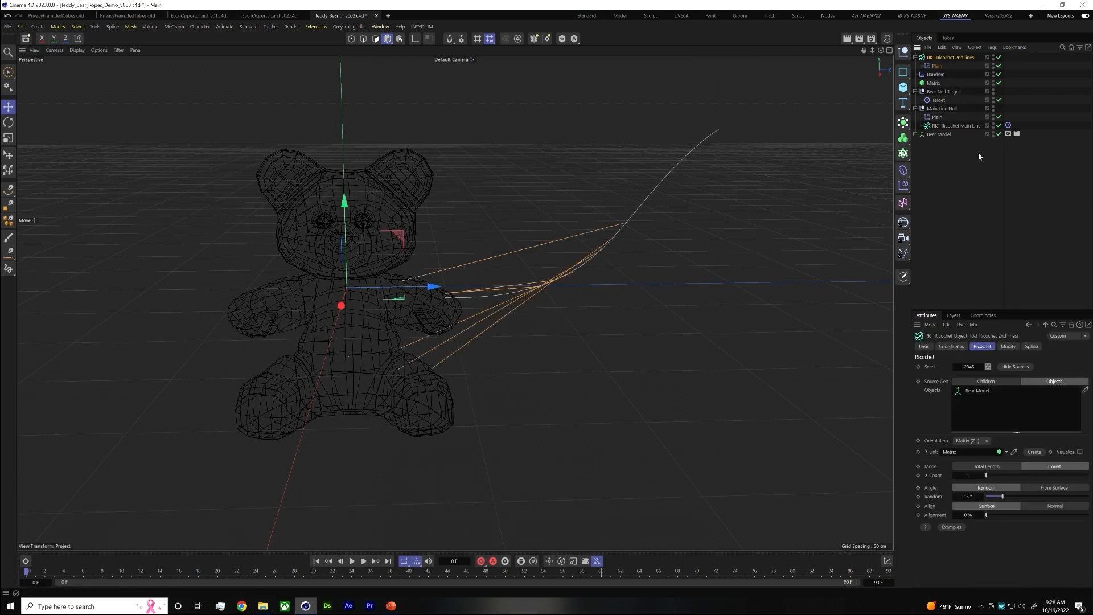
{"action": "left_click", "coordinate": [1031, 346]}
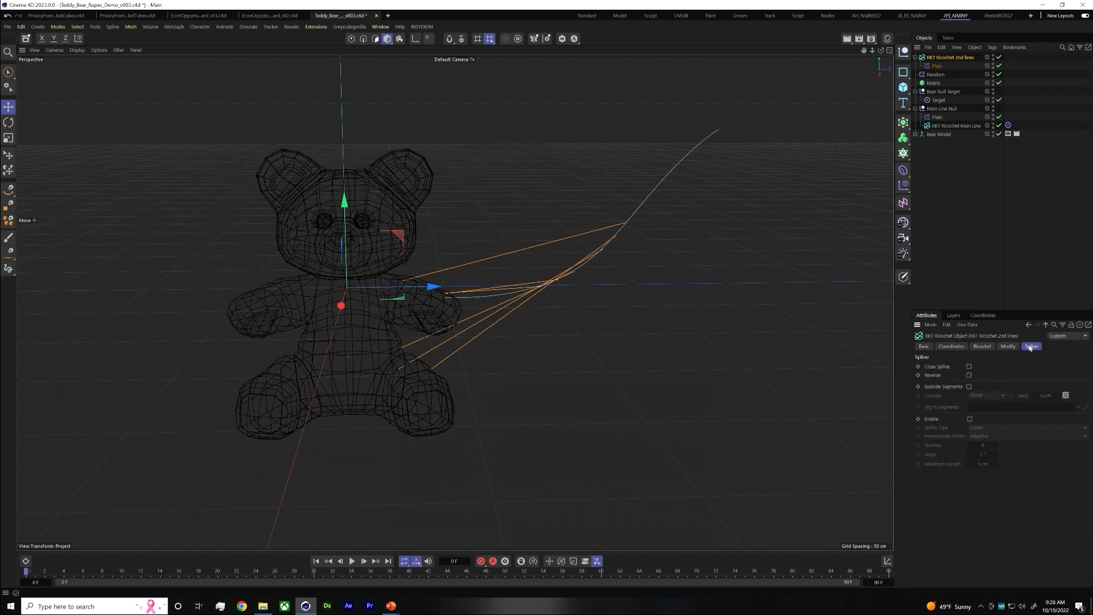
{"action": "left_click", "coordinate": [970, 420]}
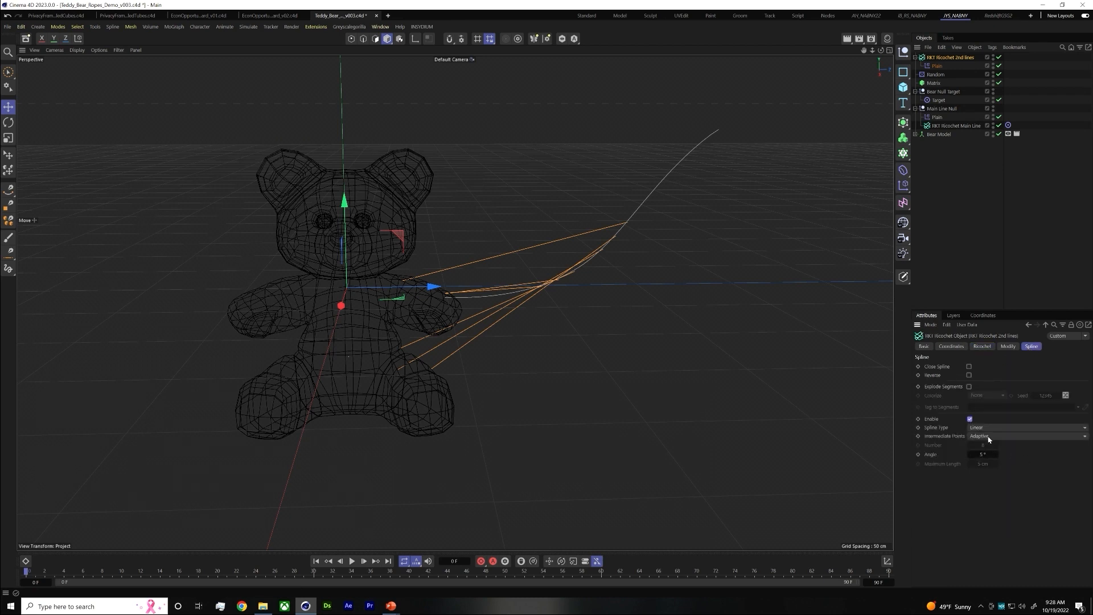
{"action": "left_click", "coordinate": [989, 437]}
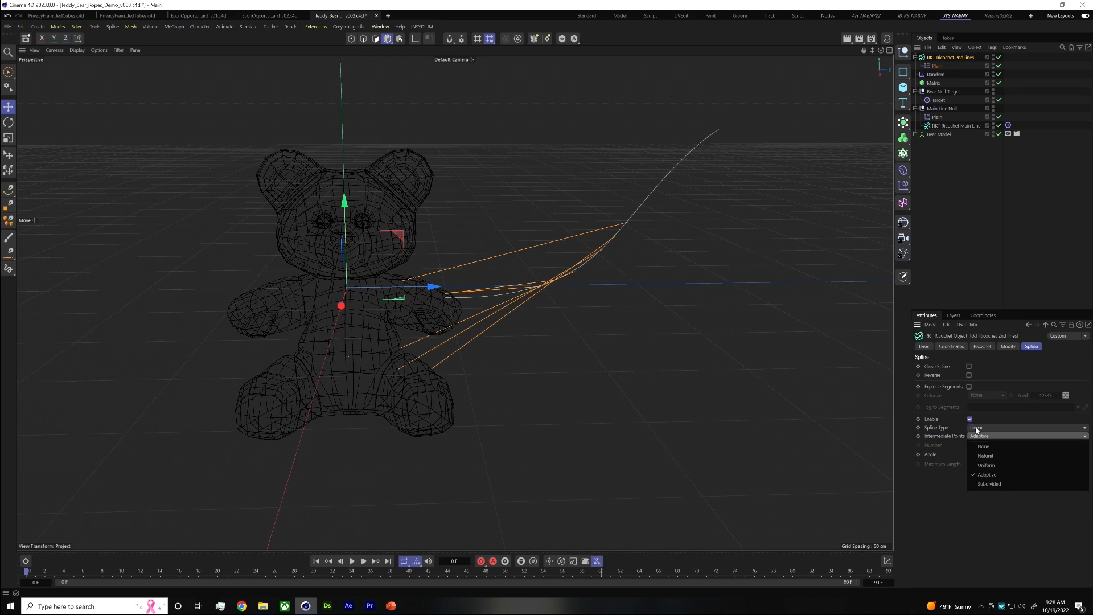
{"action": "left_click", "coordinate": [982, 437]}
{"action": "left_click", "coordinate": [986, 427]}
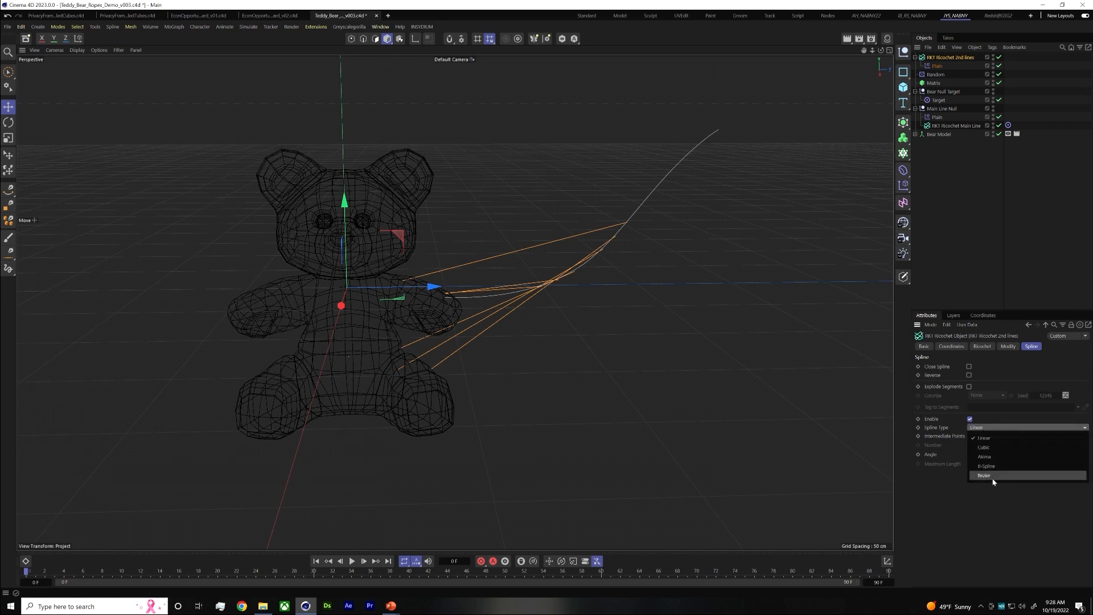
{"action": "left_click", "coordinate": [992, 480]}
{"action": "left_click", "coordinate": [986, 437]}
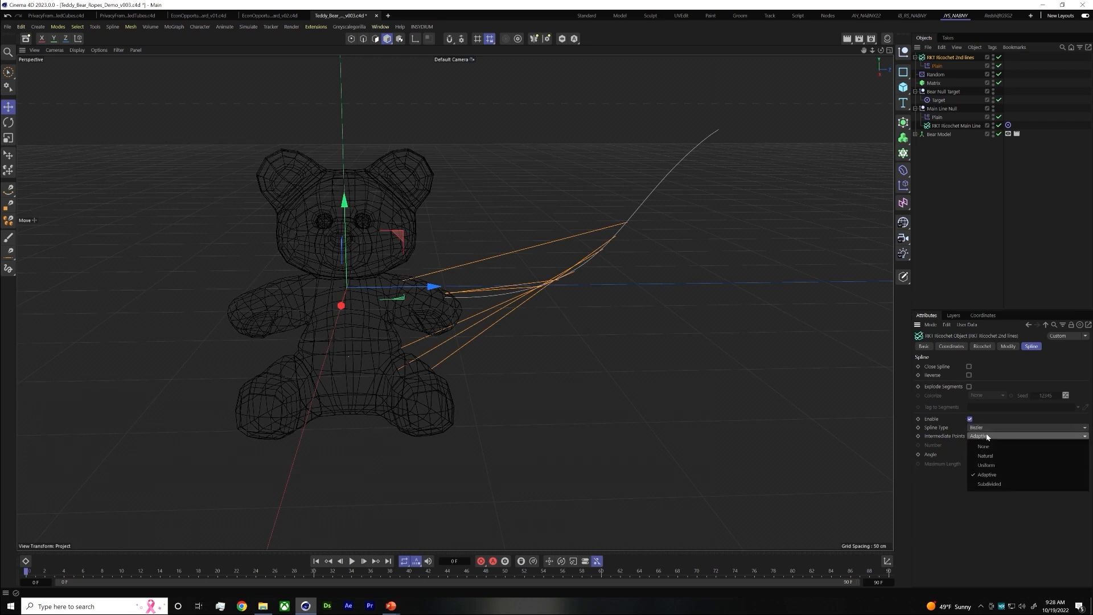
{"action": "left_click", "coordinate": [990, 483]}
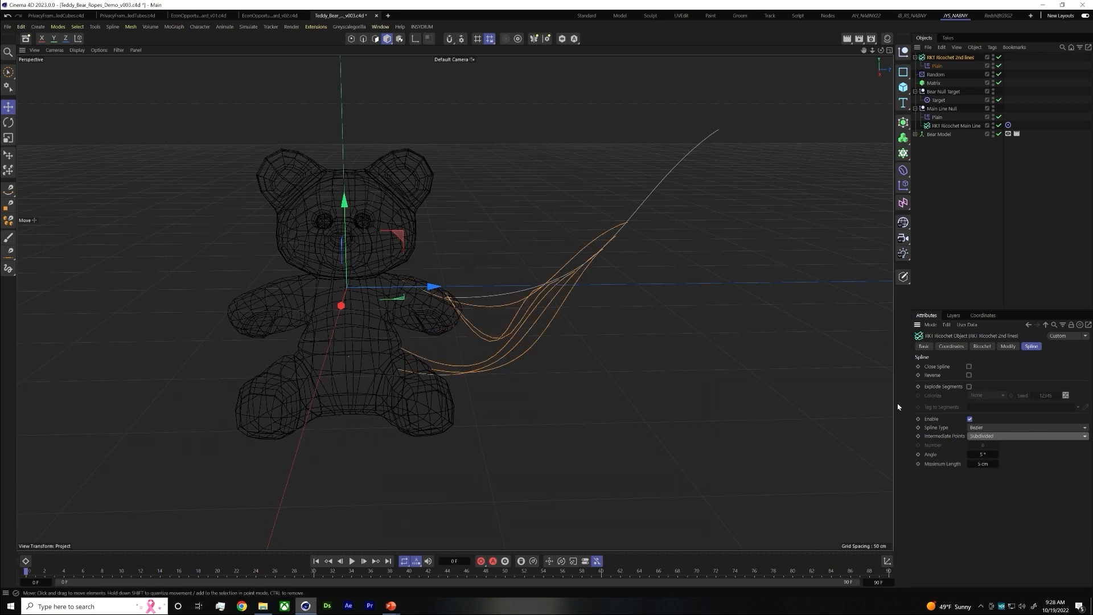
{"action": "left_click", "coordinate": [982, 455]}
{"action": "type", "text": "90"}
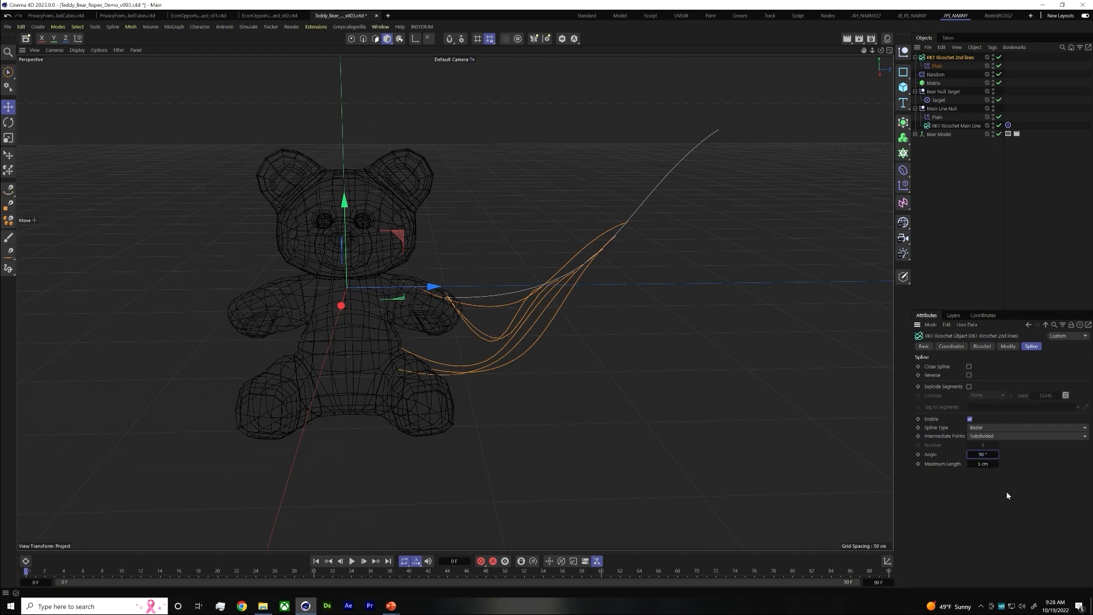
{"action": "left_click", "coordinate": [1017, 161]}
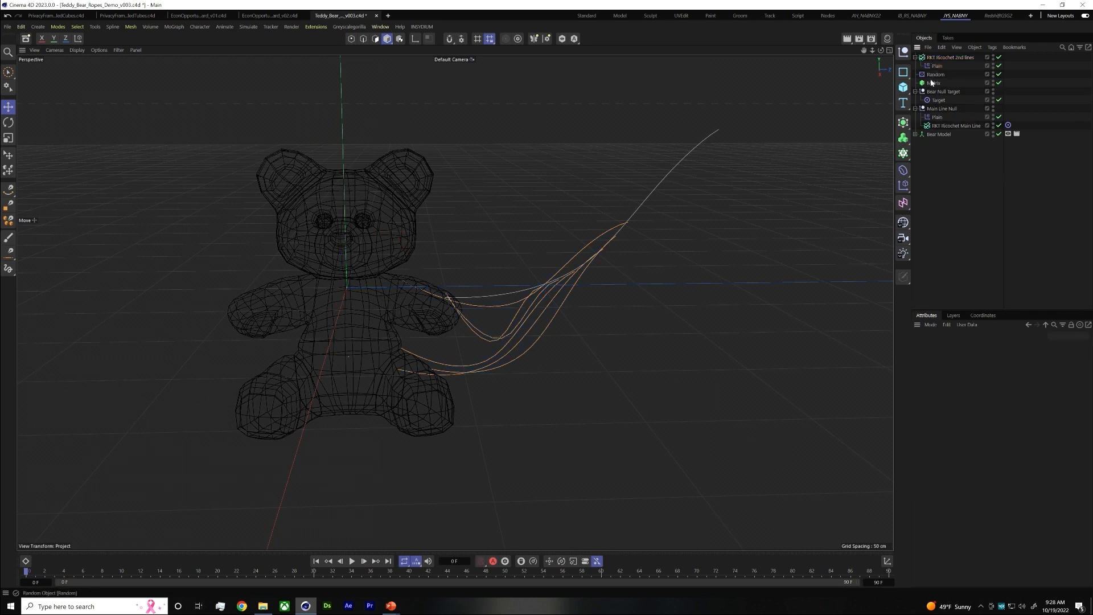
Raise Bear Null Target so the secondary lines aim higher on the bear, and deselect everything
{"action": "left_click", "coordinate": [935, 92]}
{"action": "left_click_drag", "start_coordinate": [337, 281], "coordinate": [331, 236]}
{"action": "left_click", "coordinate": [950, 125]}
{"action": "scroll", "coordinate": [703, 258], "scroll_direction": "down", "scroll_amount": 4}
{"action": "left_click_drag", "start_coordinate": [677, 71], "coordinate": [602, 97]}
{"action": "left_click", "coordinate": [782, 164]}
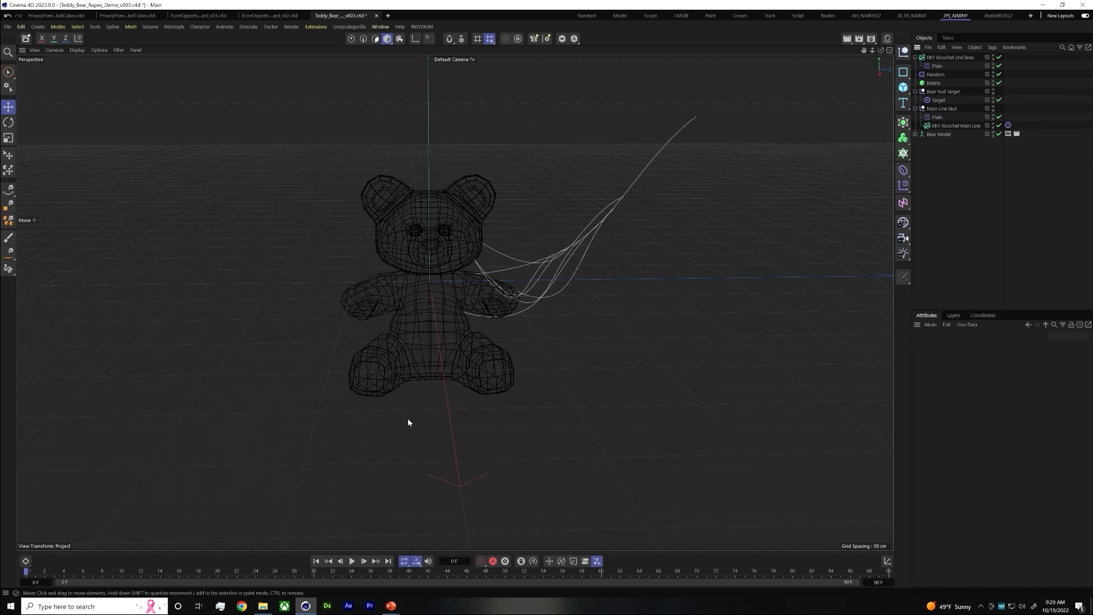
Switch to the PowerPoint slideshow to examine the rope styleframes and the tools list, and return to Cinema 4D
{"action": "key", "text": "alt+Tab"}
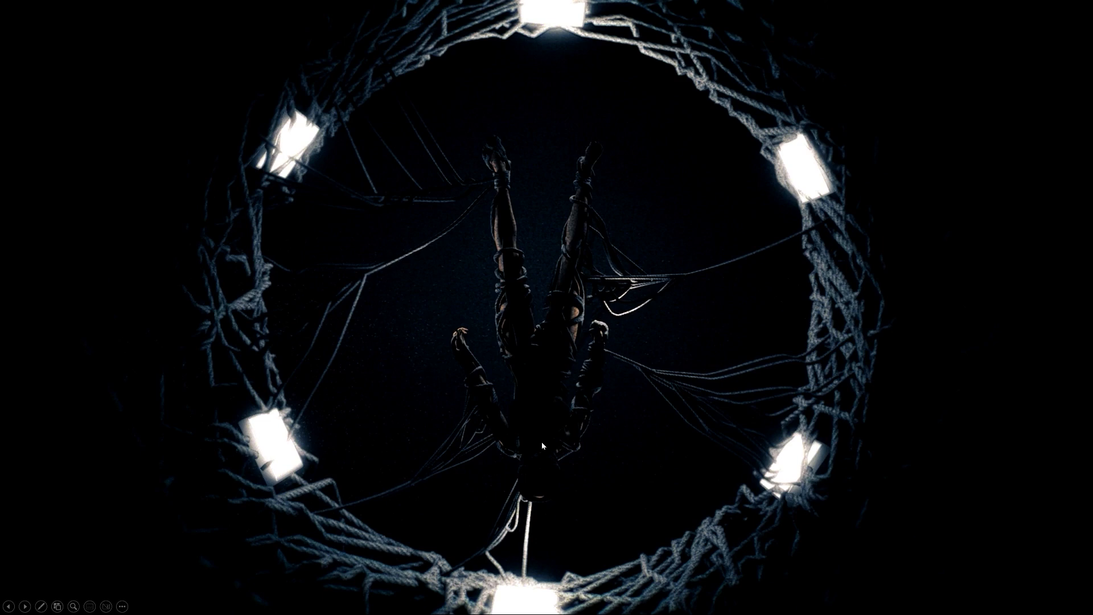
{"action": "key", "text": "alt+Tab"}
{"action": "key", "text": "Tab"}
{"action": "key", "text": "Tab"}
{"action": "key", "text": "Tab"}
{"action": "key", "text": "Tab"}
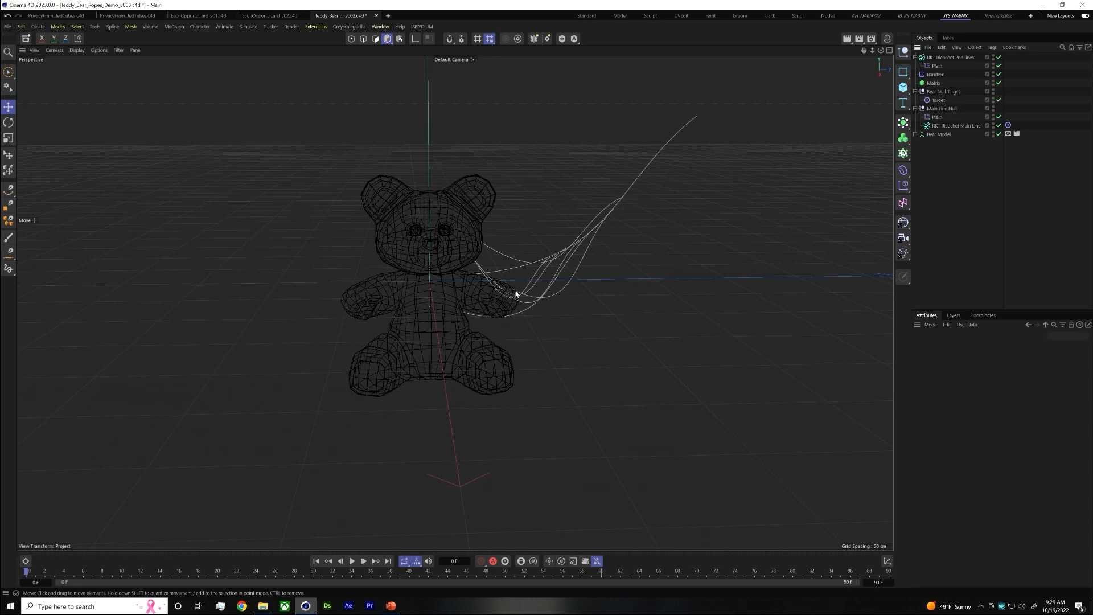
{"action": "key", "text": "alt+Tab"}
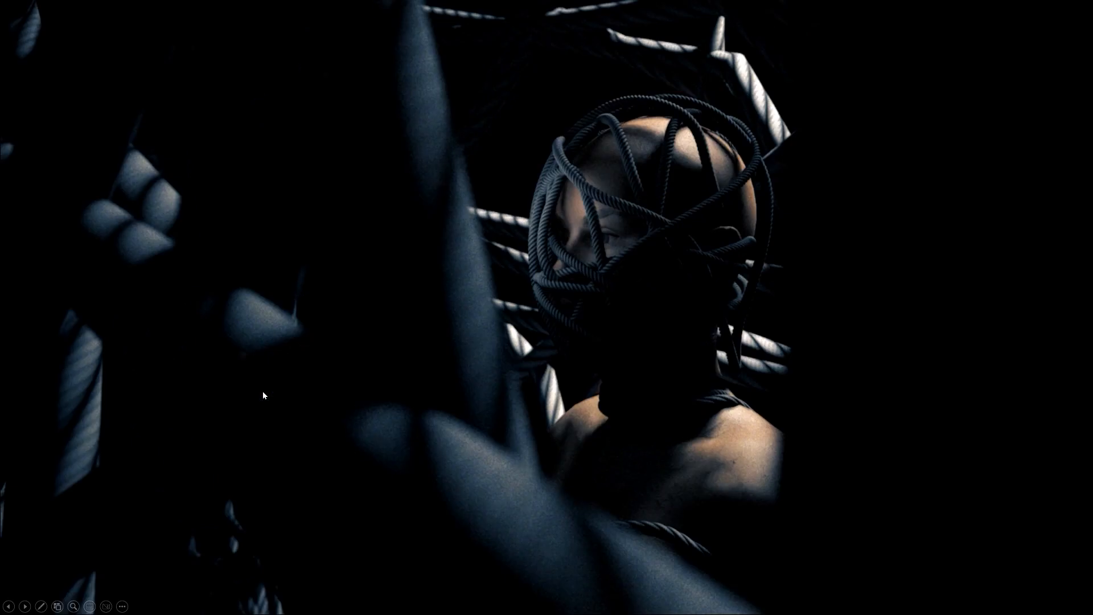
{"action": "key", "text": "Right"}
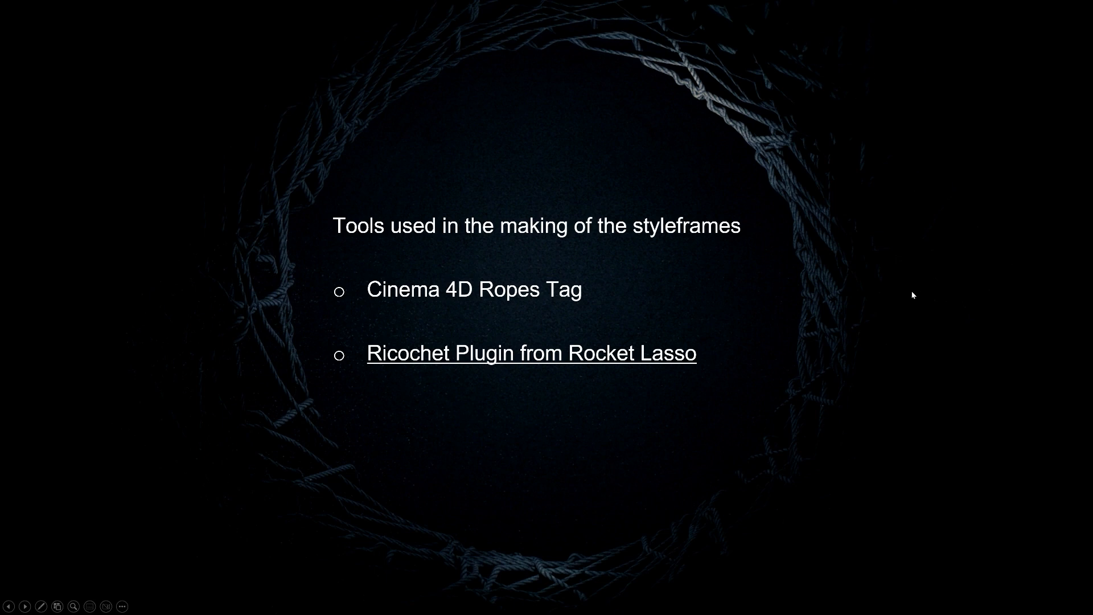
{"action": "key", "text": "alt+Tab"}
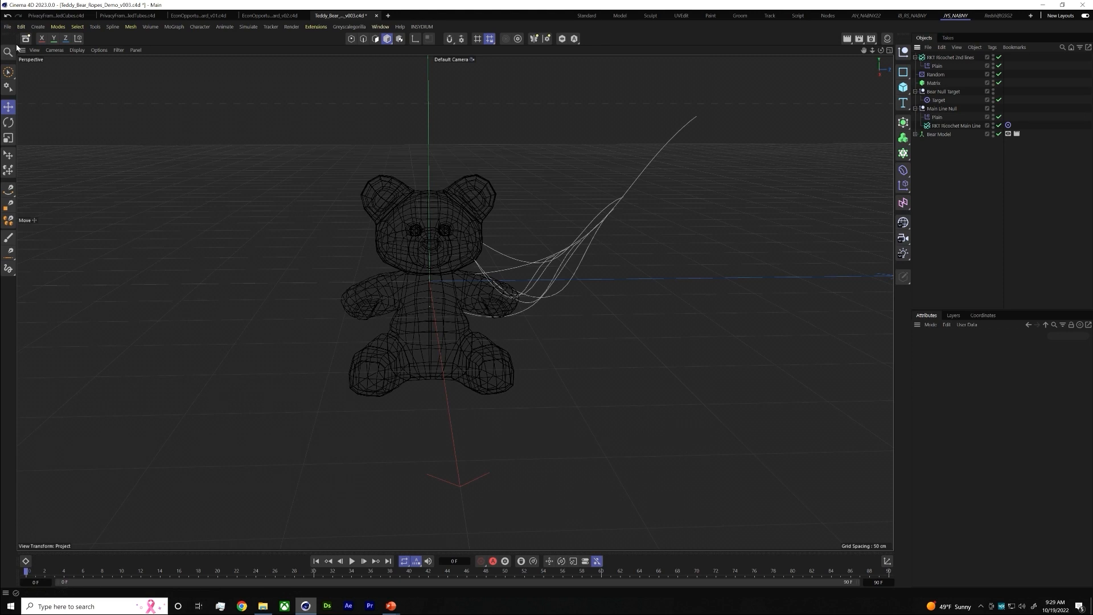
Create a new project and add a cube, reducing its Z depth to roughly half its width
{"action": "left_click", "coordinate": [388, 16]}
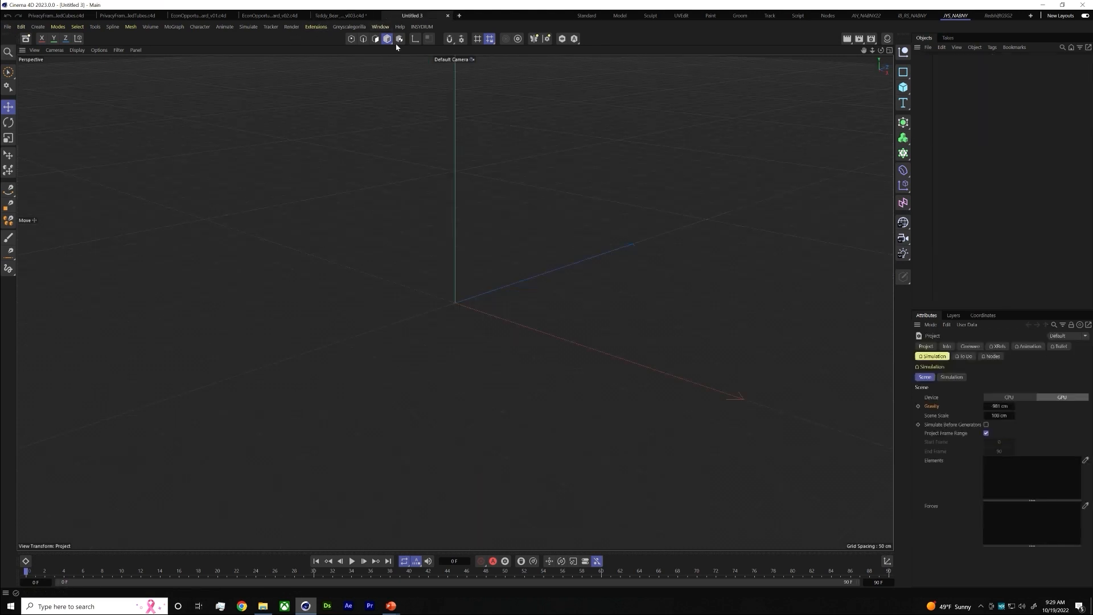
{"action": "left_click", "coordinate": [903, 87]}
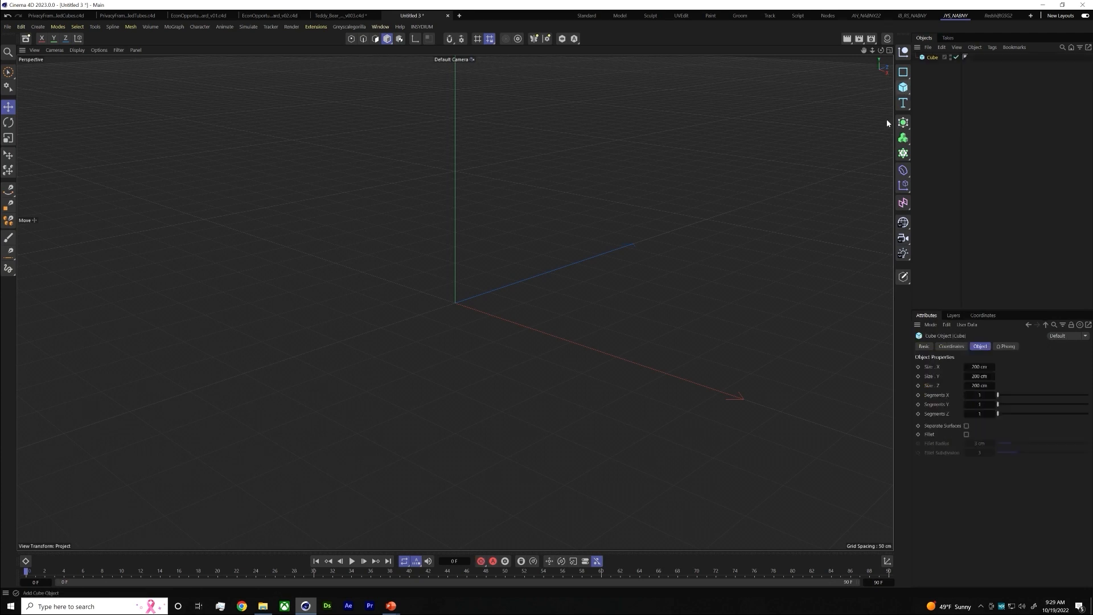
{"action": "left_click_drag", "start_coordinate": [520, 282], "coordinate": [544, 310]}
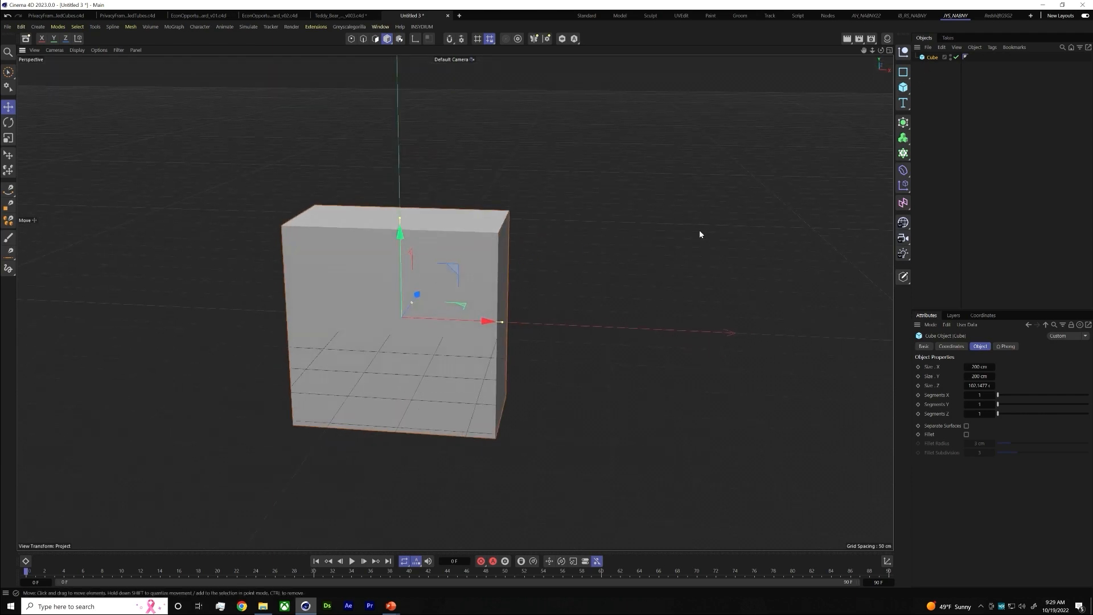
{"action": "left_click_drag", "start_coordinate": [416, 302], "coordinate": [412, 304]}
{"action": "left_click", "coordinate": [995, 125]}
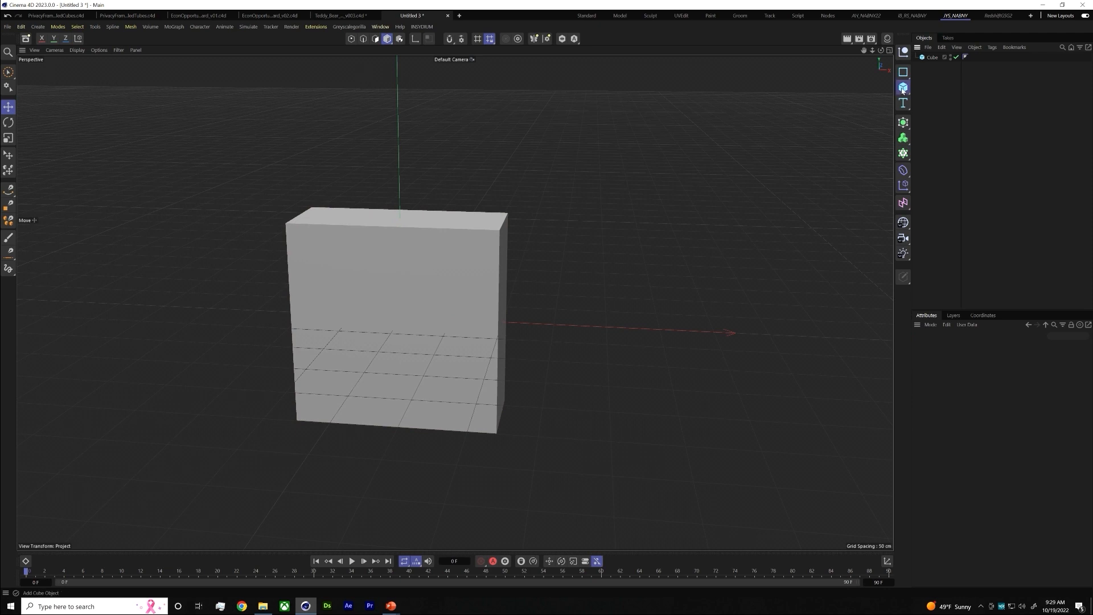
Add a cylinder oriented along +Z and adjust its height to about 245 cm so it passes through the cube
{"action": "left_click", "coordinate": [903, 87]}
{"action": "left_click", "coordinate": [993, 101]}
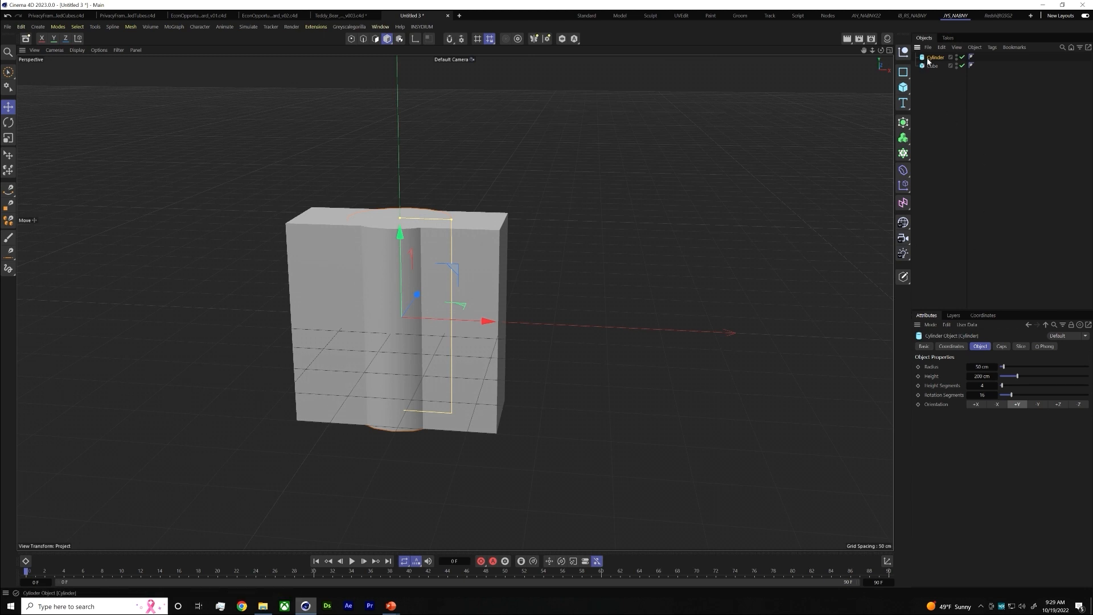
{"action": "left_click_drag", "start_coordinate": [417, 219], "coordinate": [418, 261]}
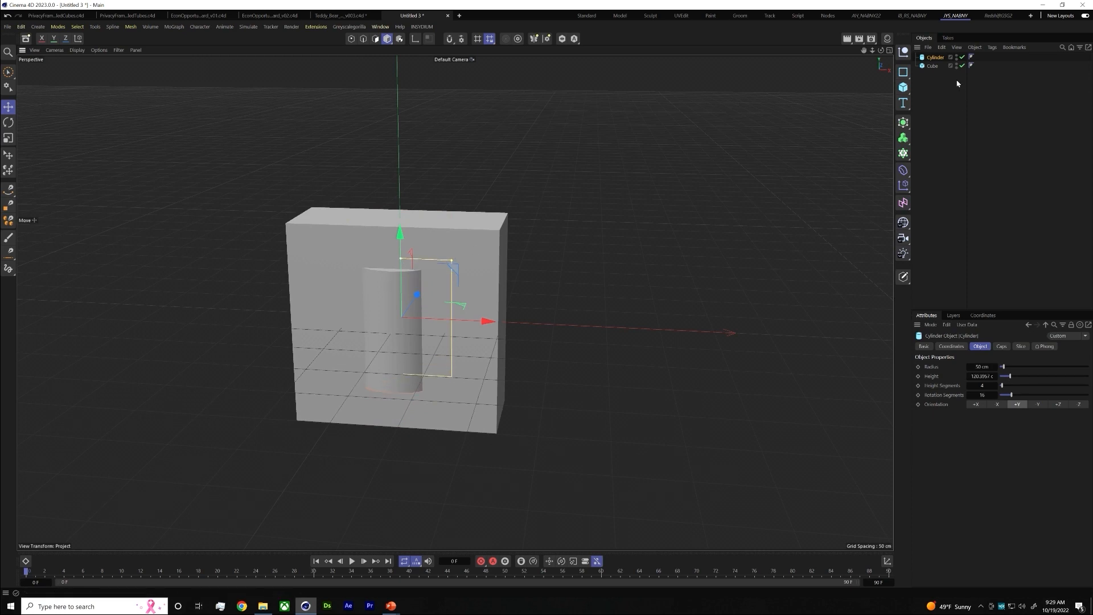
{"action": "left_click", "coordinate": [1038, 405]}
{"action": "left_click", "coordinate": [1058, 404]}
{"action": "left_click", "coordinate": [1078, 404]}
{"action": "left_click", "coordinate": [1063, 405]}
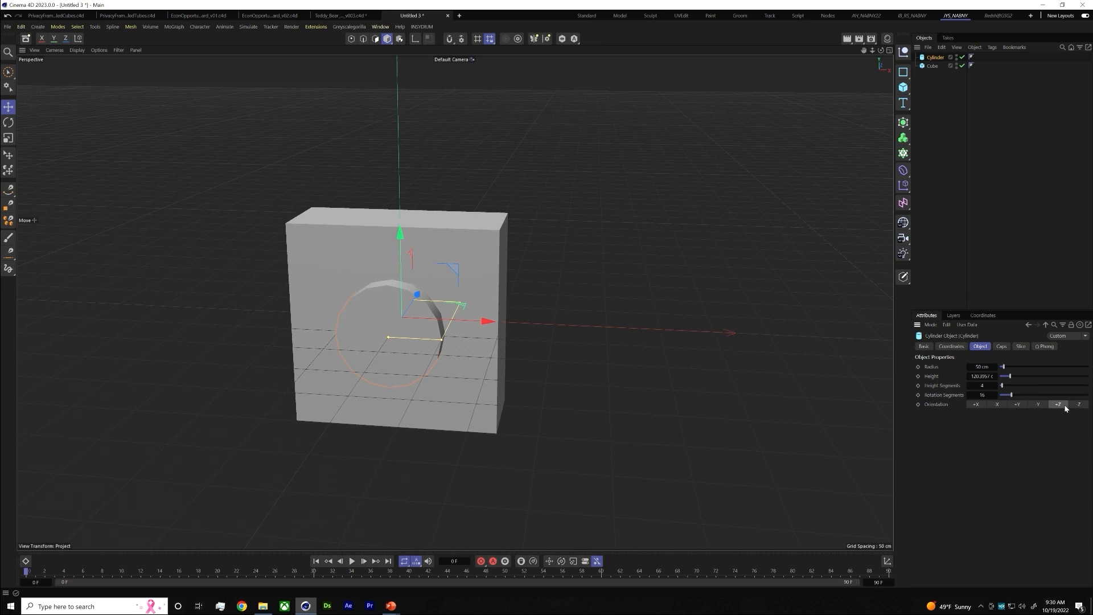
{"action": "left_click_drag", "start_coordinate": [441, 337], "coordinate": [470, 283]}
{"action": "left_click", "coordinate": [947, 108]}
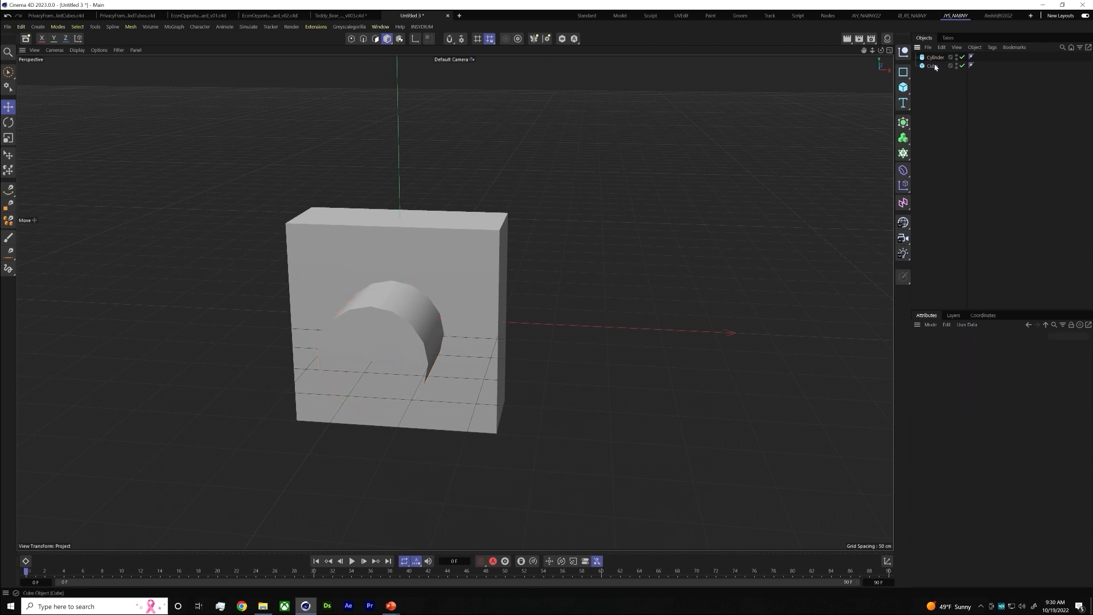
Add a Volume Builder, nest the cylinder and cube under it, and set the cylinder's mode to Subtract
{"action": "left_click", "coordinate": [902, 137]}
{"action": "left_click", "coordinate": [943, 156]}
{"action": "left_click_drag", "start_coordinate": [939, 84], "coordinate": [943, 59]}
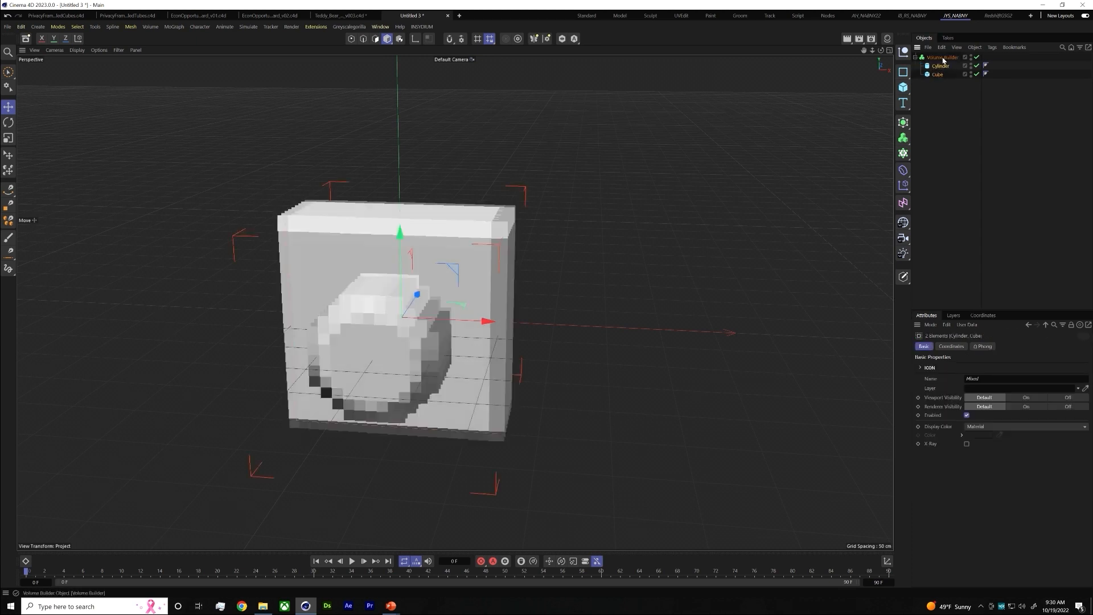
{"action": "left_click", "coordinate": [973, 402]}
{"action": "left_click", "coordinate": [977, 419]}
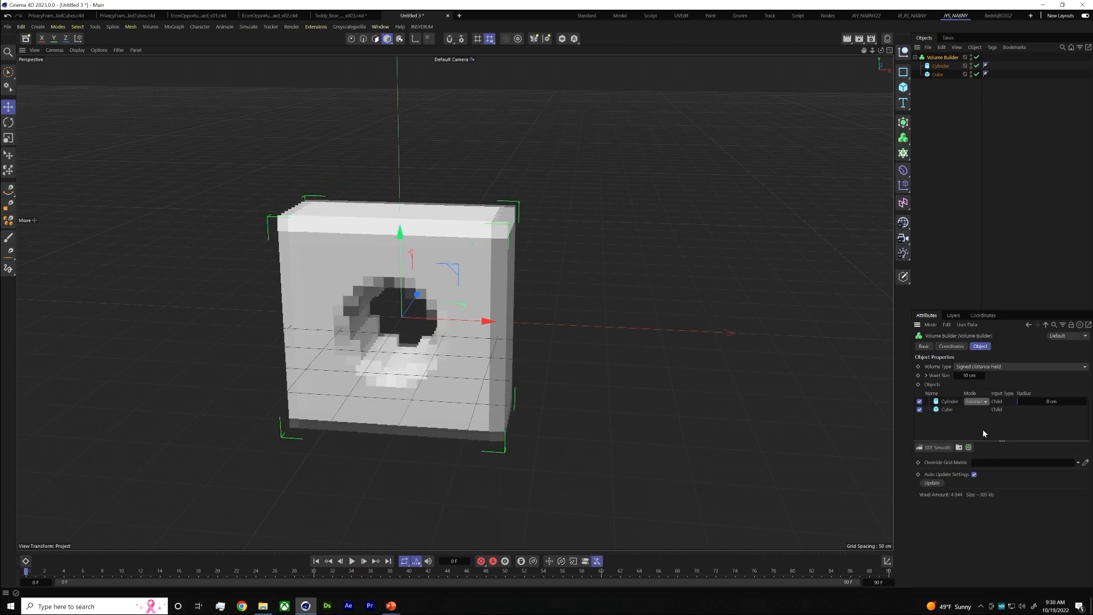
Refine the Volume Builder's voxel size to 5 cm and finally to 2 cm
{"action": "scroll", "coordinate": [401, 319], "scroll_direction": "up", "scroll_amount": 5}
{"action": "left_click_drag", "start_coordinate": [400, 319], "coordinate": [431, 318], "text": "alt"}
{"action": "double_click", "coordinate": [968, 375]}
{"action": "type", "text": "5"}
{"action": "key", "text": "Return"}
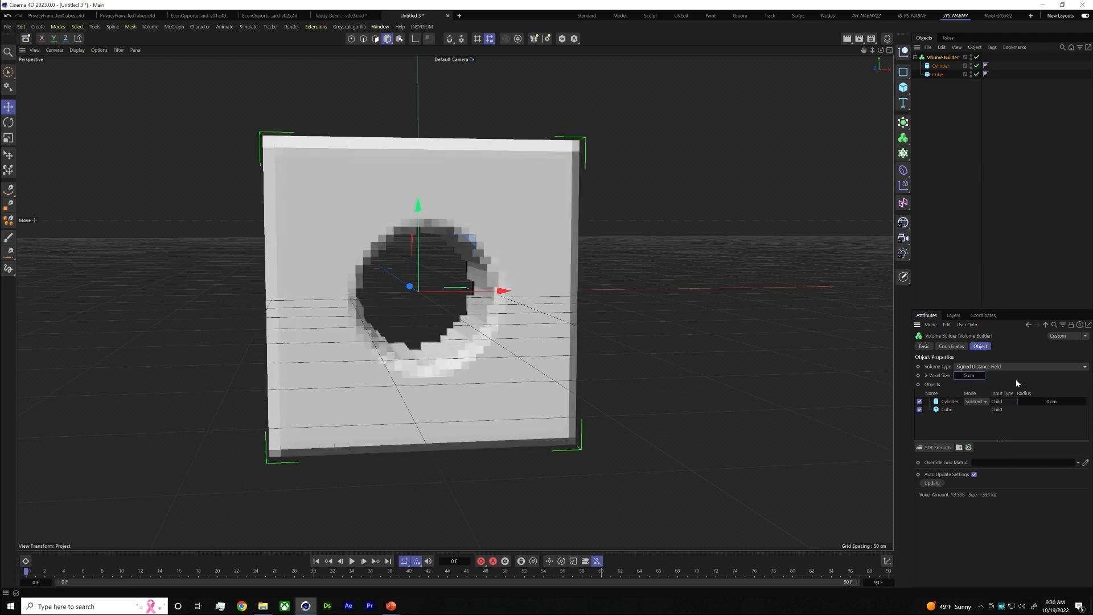
{"action": "double_click", "coordinate": [968, 375]}
{"action": "type", "text": "2"}
{"action": "key", "text": "Return"}
{"action": "scroll", "coordinate": [496, 364], "scroll_direction": "up", "scroll_amount": 3}
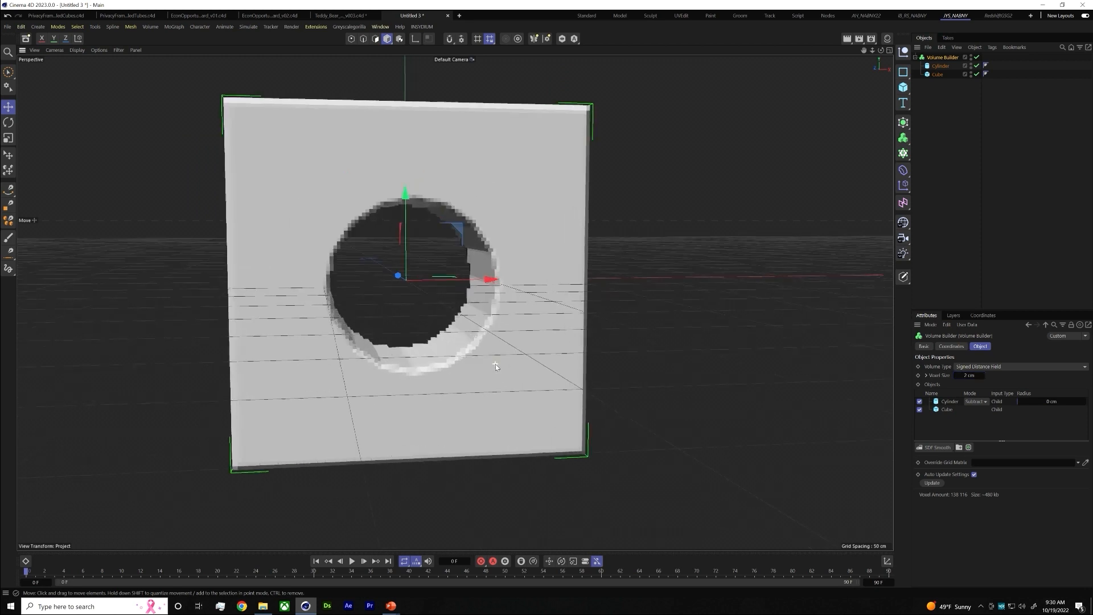
{"action": "left_click_drag", "start_coordinate": [463, 316], "coordinate": [393, 327], "text": "alt"}
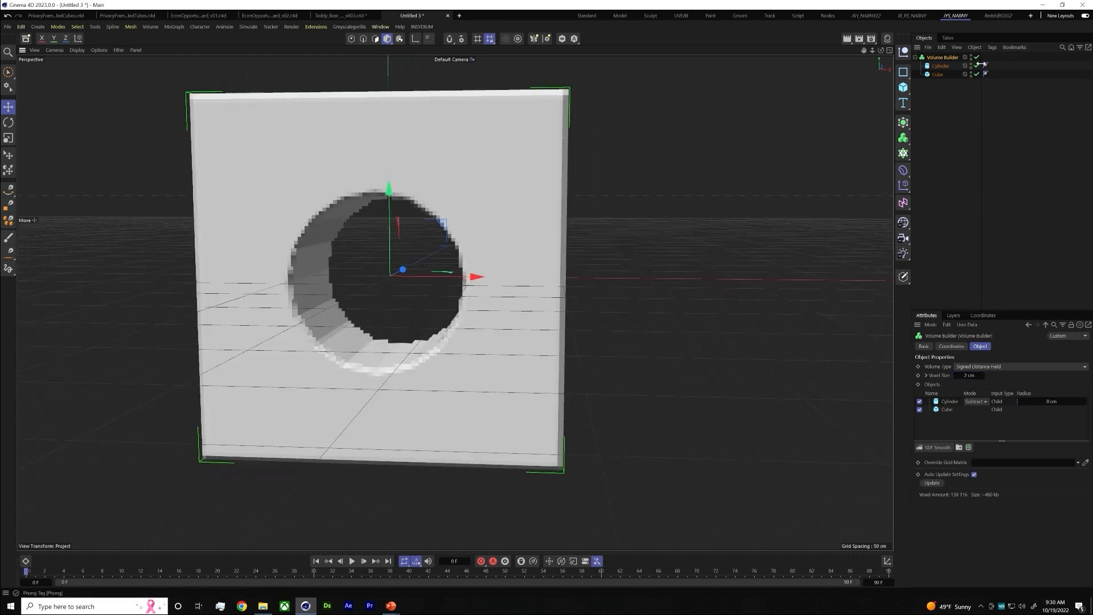
Increase the cylinder's rotation segments to about 55 for a smoother hole
{"action": "left_click", "coordinate": [940, 67]}
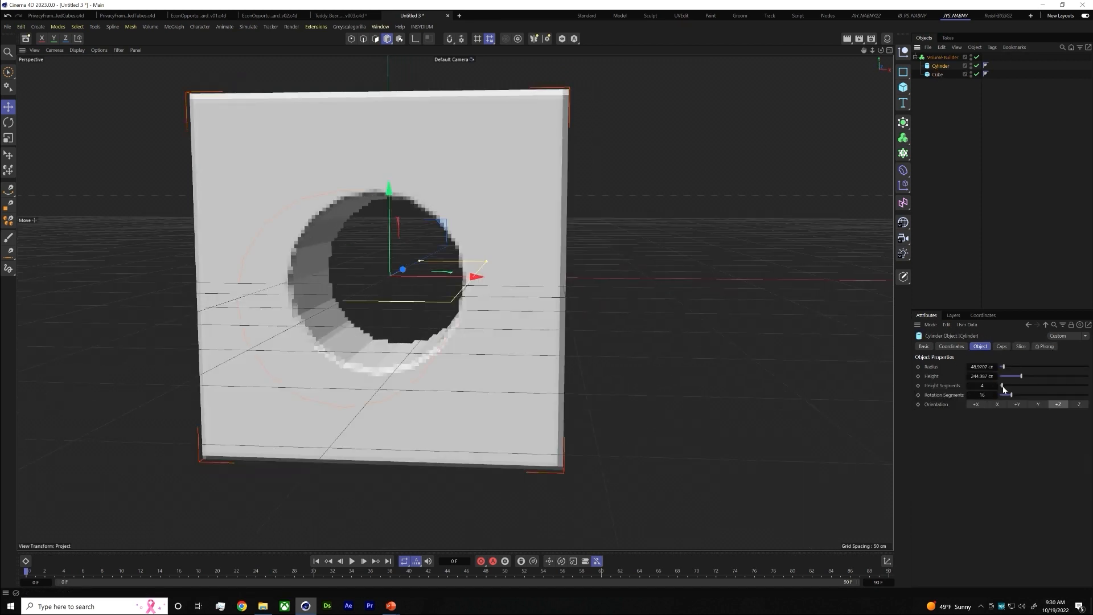
{"action": "left_click_drag", "start_coordinate": [1022, 394], "coordinate": [1049, 393]}
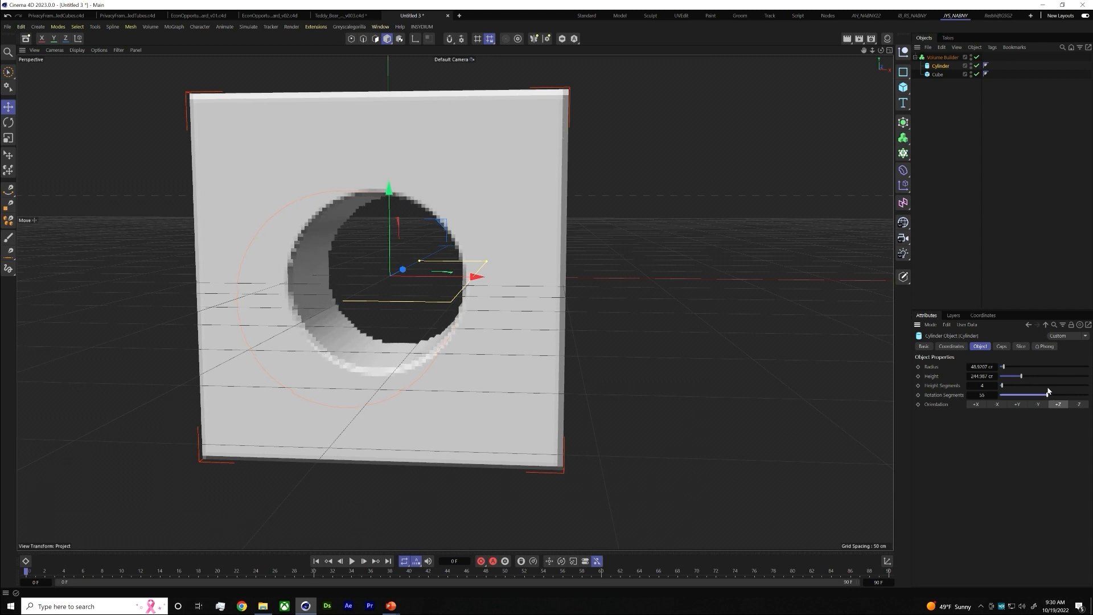
{"action": "left_click", "coordinate": [957, 178]}
Add a Volume Mesher, nest the Volume Builder under it, and select the mesher to check the meshed block
{"action": "left_click", "coordinate": [943, 58]}
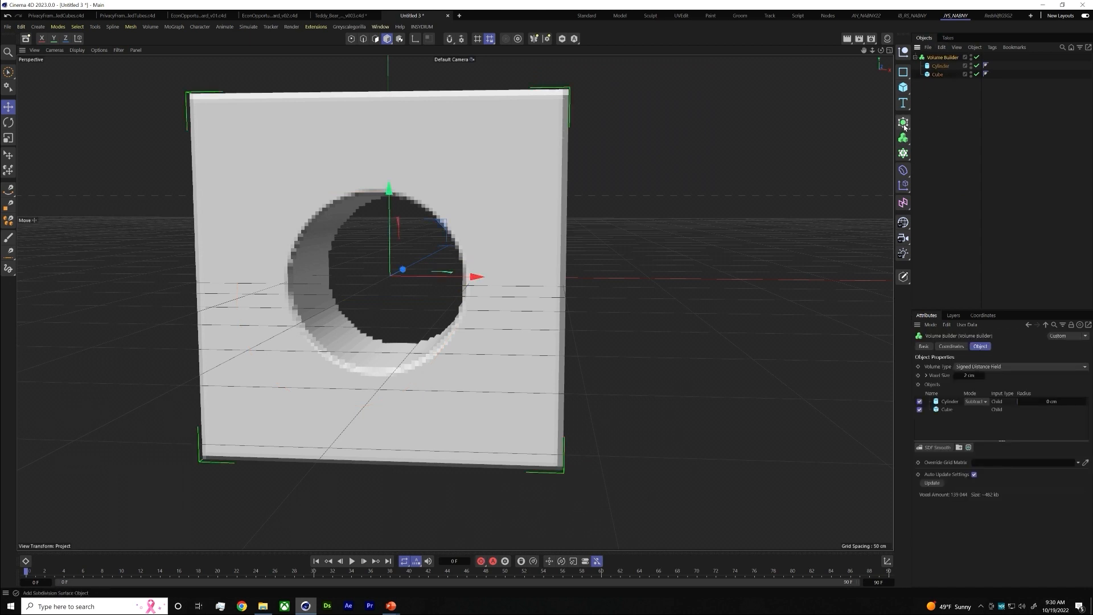
{"action": "left_click", "coordinate": [904, 140]}
{"action": "left_click", "coordinate": [944, 168]}
{"action": "left_click_drag", "start_coordinate": [943, 66], "coordinate": [943, 58]}
{"action": "left_click", "coordinate": [943, 58]}
{"action": "scroll", "coordinate": [409, 265], "scroll_direction": "down", "scroll_amount": 3}
{"action": "middle_click_drag", "start_coordinate": [516, 270], "coordinate": [621, 272], "text": "alt"}
{"action": "left_click_drag", "start_coordinate": [593, 230], "coordinate": [603, 314], "text": "alt"}
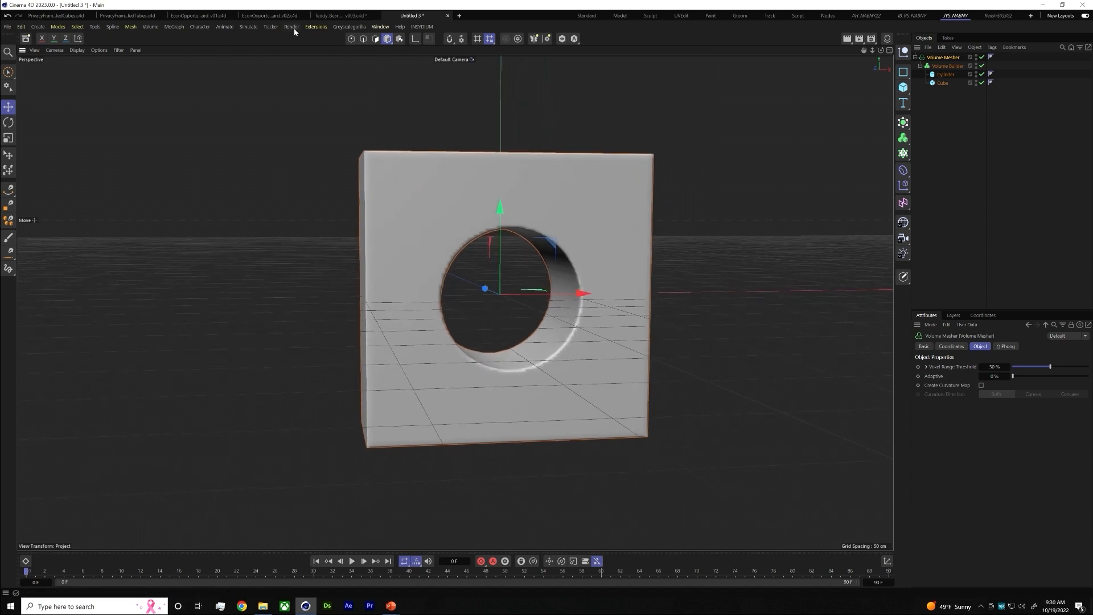
Add an RKT Ricochet object and use the Volume Mesher as its source in Objects mode
{"action": "left_click", "coordinate": [338, 30]}
{"action": "mouse_move", "coordinate": [316, 26]}
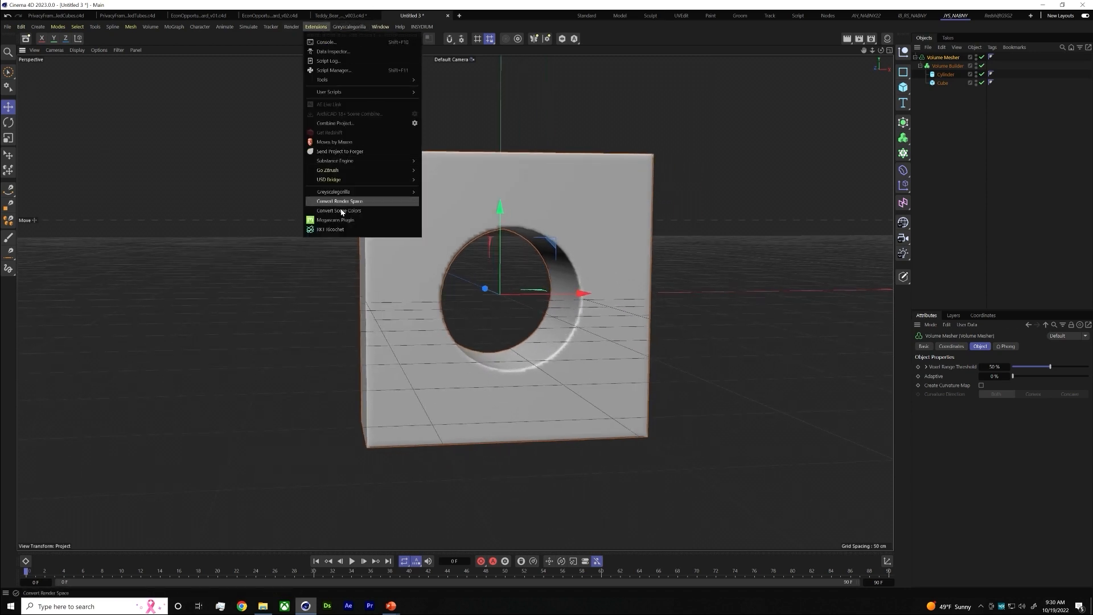
{"action": "left_click", "coordinate": [339, 230]}
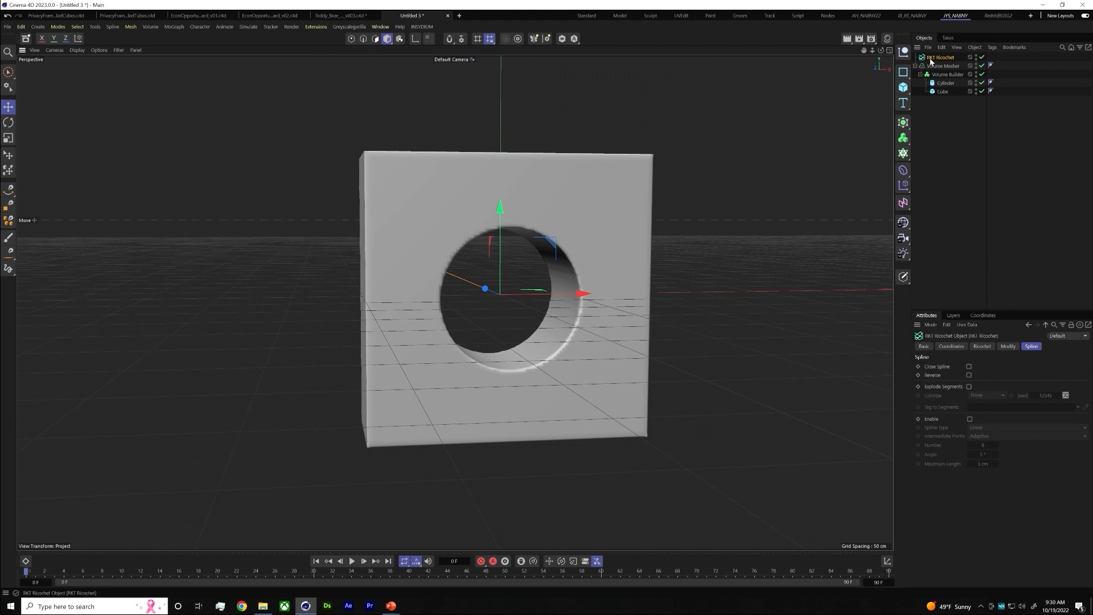
{"action": "left_click", "coordinate": [984, 347]}
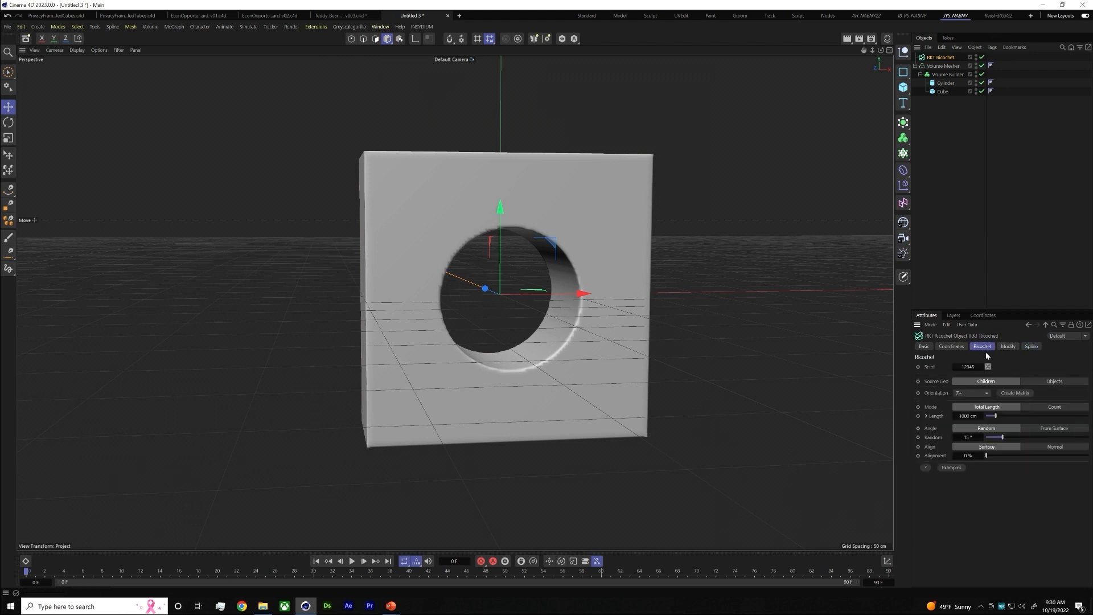
{"action": "left_click", "coordinate": [1054, 381]}
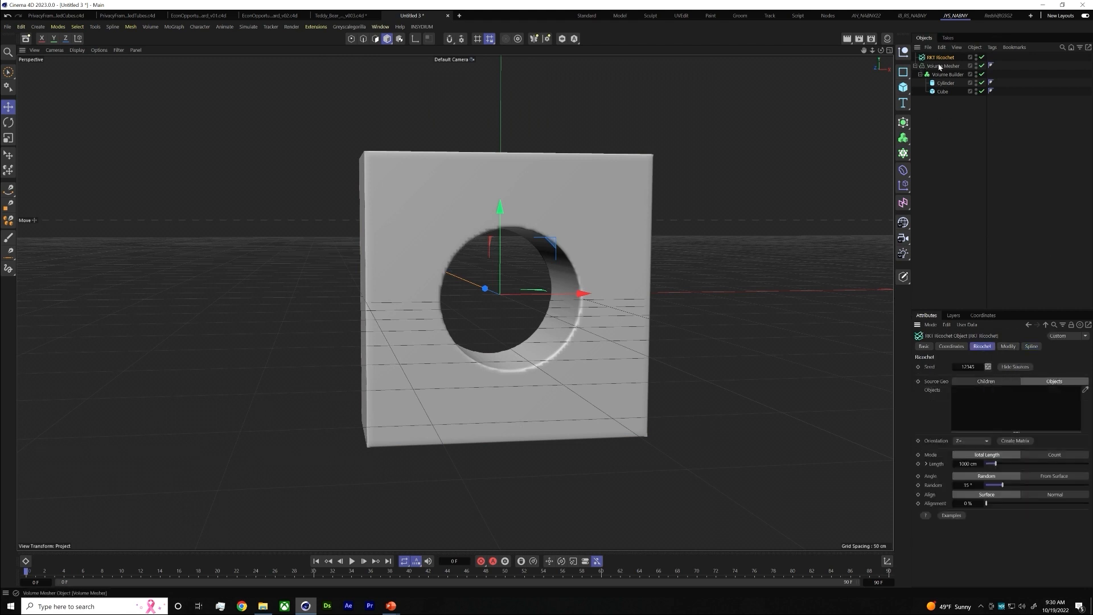
{"action": "left_click_drag", "start_coordinate": [943, 66], "coordinate": [981, 412]}
Move the Ricochet object along X from the hole into the block's solid wall and hide its sources
{"action": "left_click_drag", "start_coordinate": [455, 302], "coordinate": [734, 297], "text": "alt"}
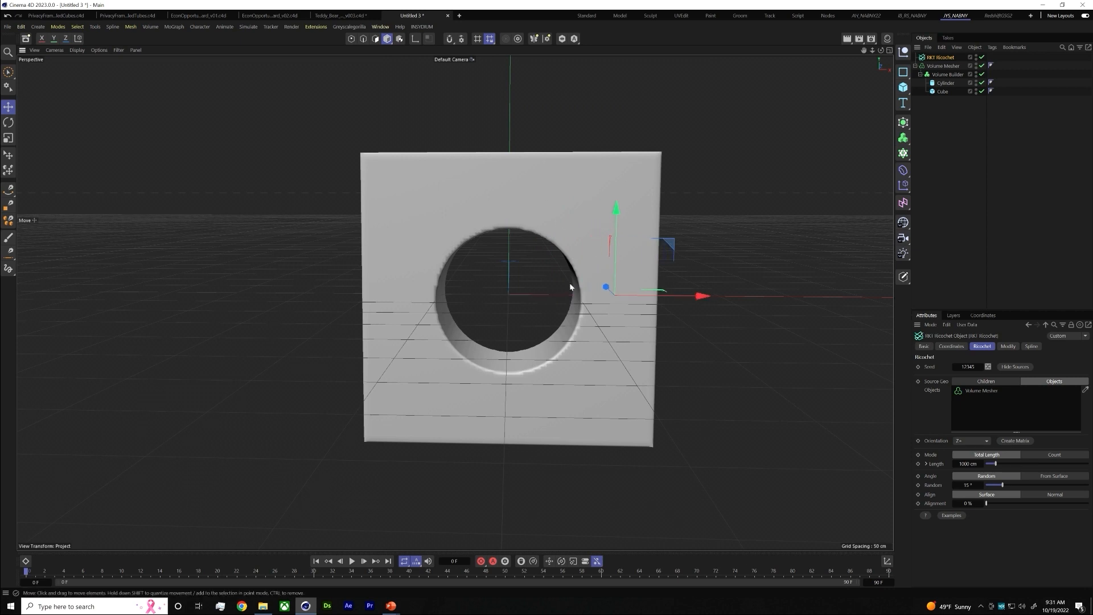
{"action": "left_click", "coordinate": [1015, 367]}
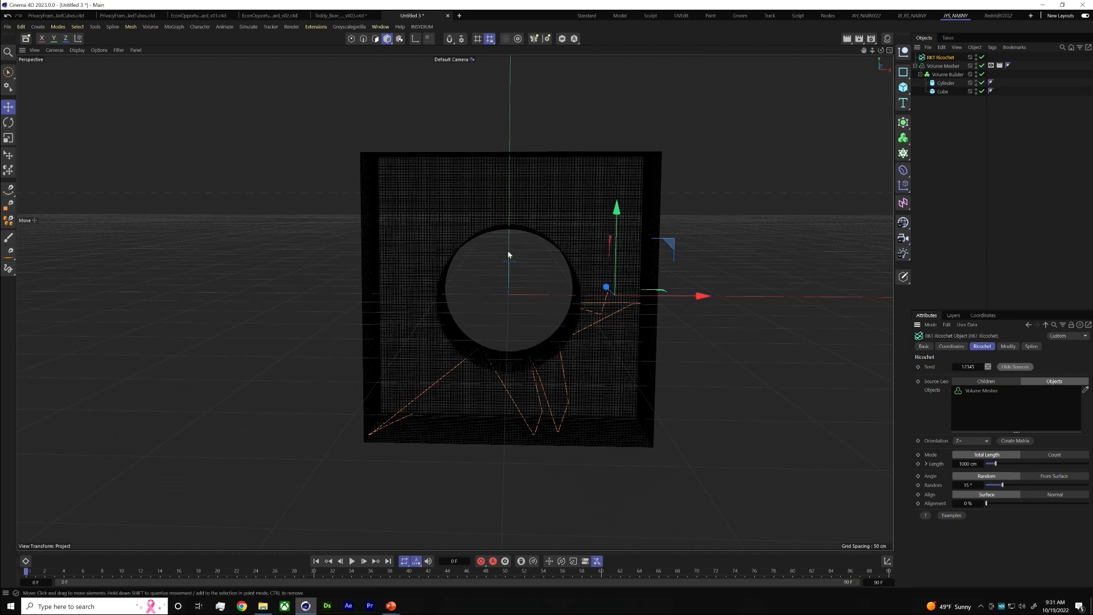
{"action": "left_click_drag", "start_coordinate": [508, 254], "coordinate": [632, 288], "text": "alt"}
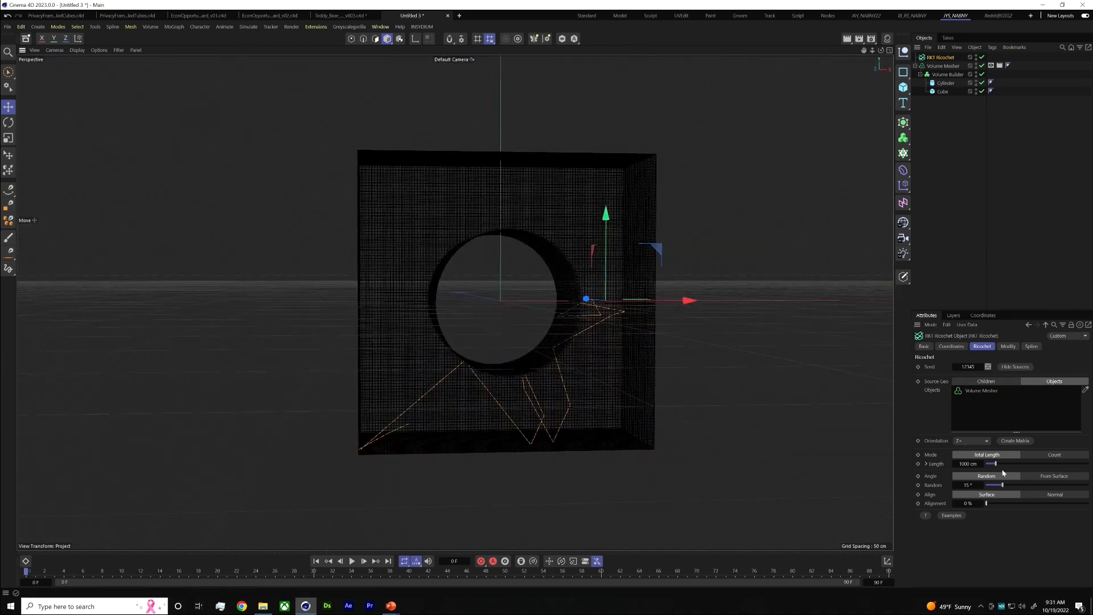
Raise the Ricochet's total length to 10000 cm and finally to 30000 cm
{"action": "left_click_drag", "start_coordinate": [1004, 468], "coordinate": [1091, 463]}
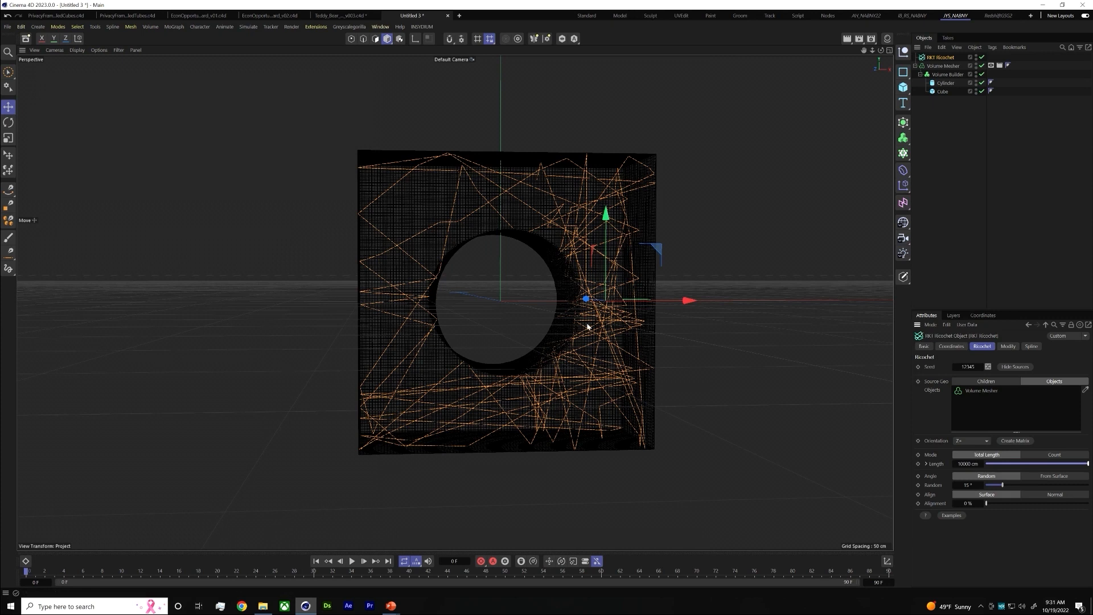
{"action": "left_click_drag", "start_coordinate": [957, 463], "coordinate": [1040, 488]}
{"action": "type", "text": "30000"}
{"action": "key", "text": "Return"}
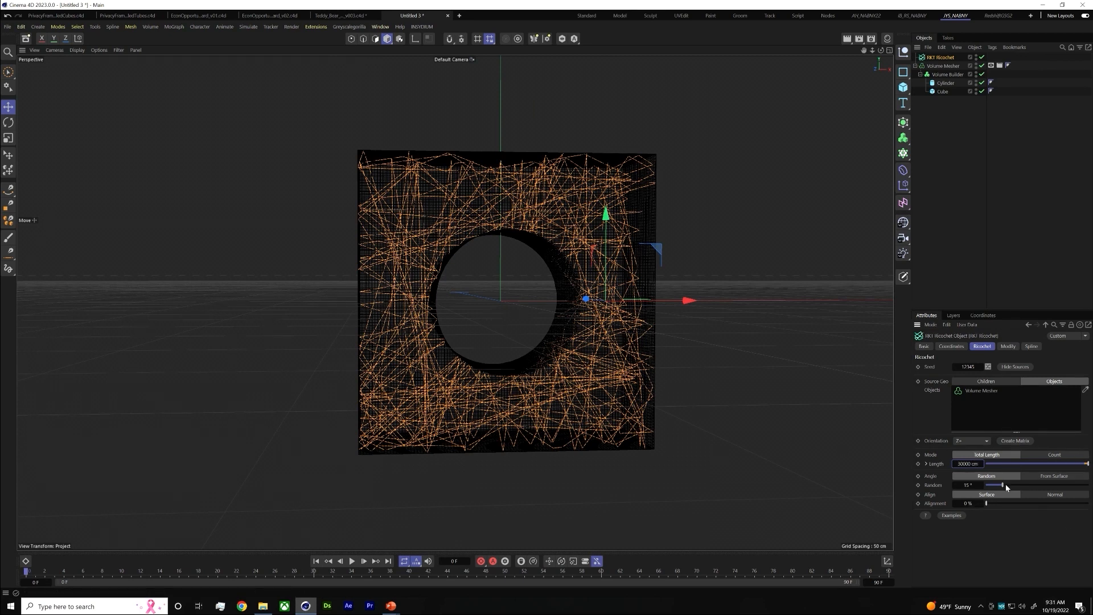
Set the Ricochet's random angle to about 41° and its surface alignment to about 42%
{"action": "left_click_drag", "start_coordinate": [1005, 485], "coordinate": [1030, 503]}
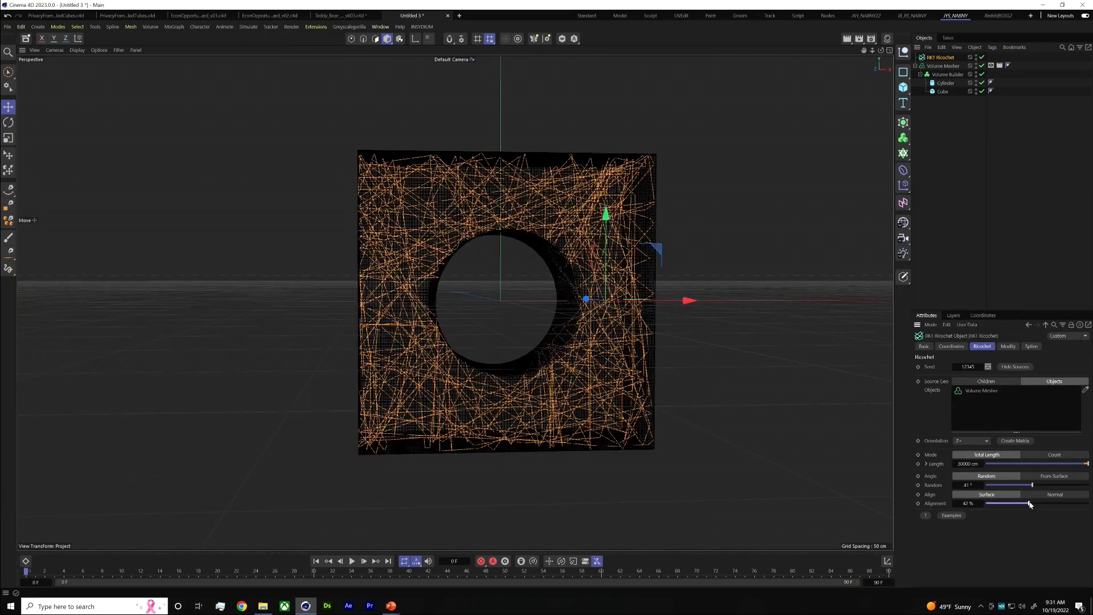
{"action": "scroll", "coordinate": [517, 444], "scroll_direction": "up", "scroll_amount": 2}
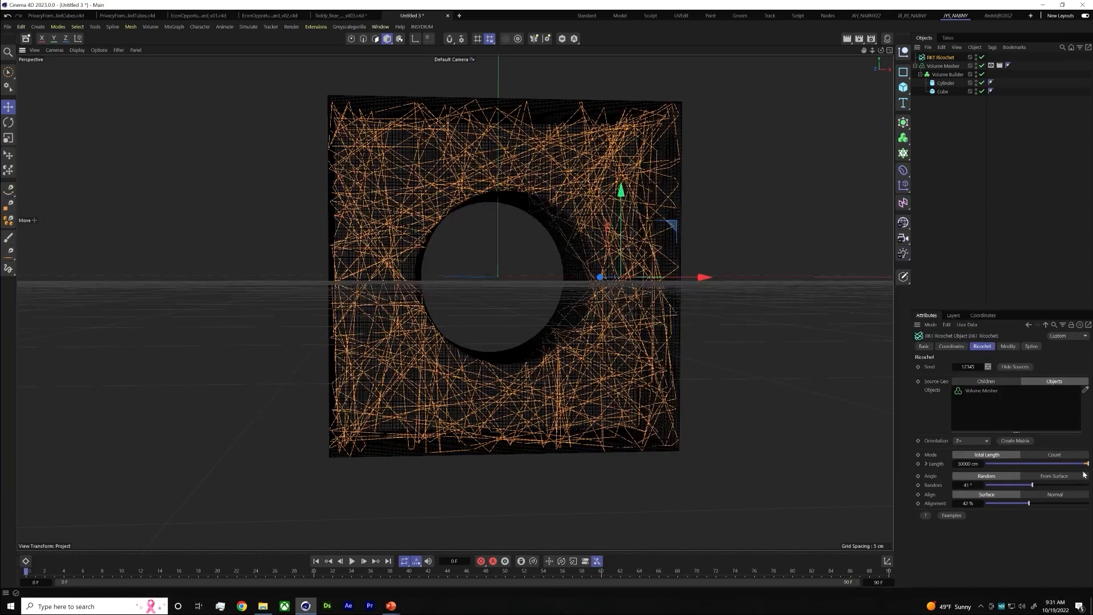
{"action": "left_click_drag", "start_coordinate": [589, 315], "coordinate": [558, 314], "text": "alt"}
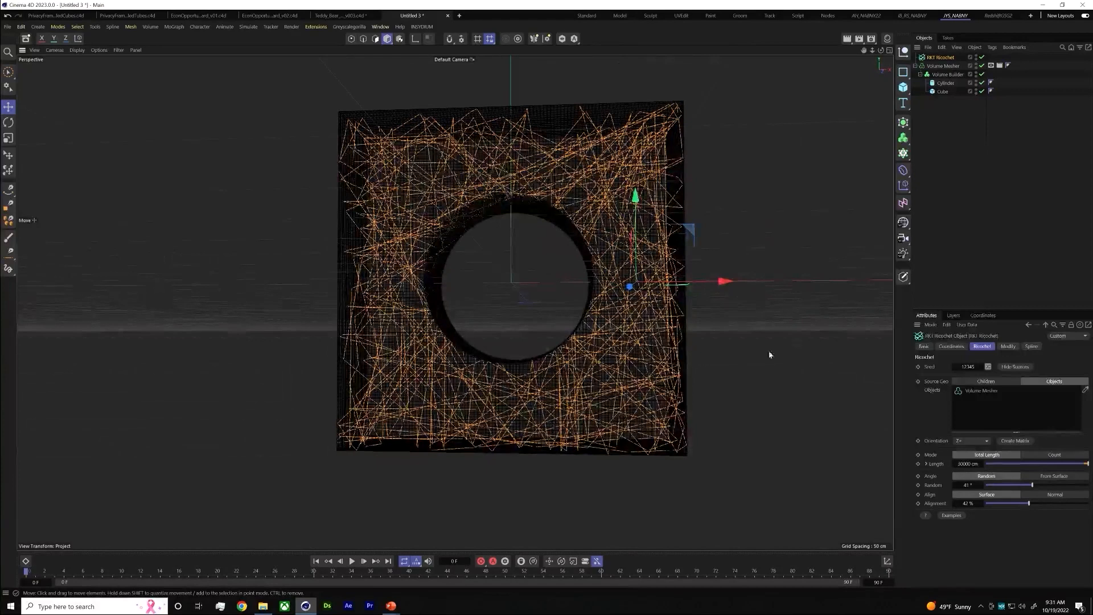
Randomize the Ricochet seed repeatedly, ending on 73519, and inspect the line distribution around the hole
{"action": "left_click", "coordinate": [989, 367]}
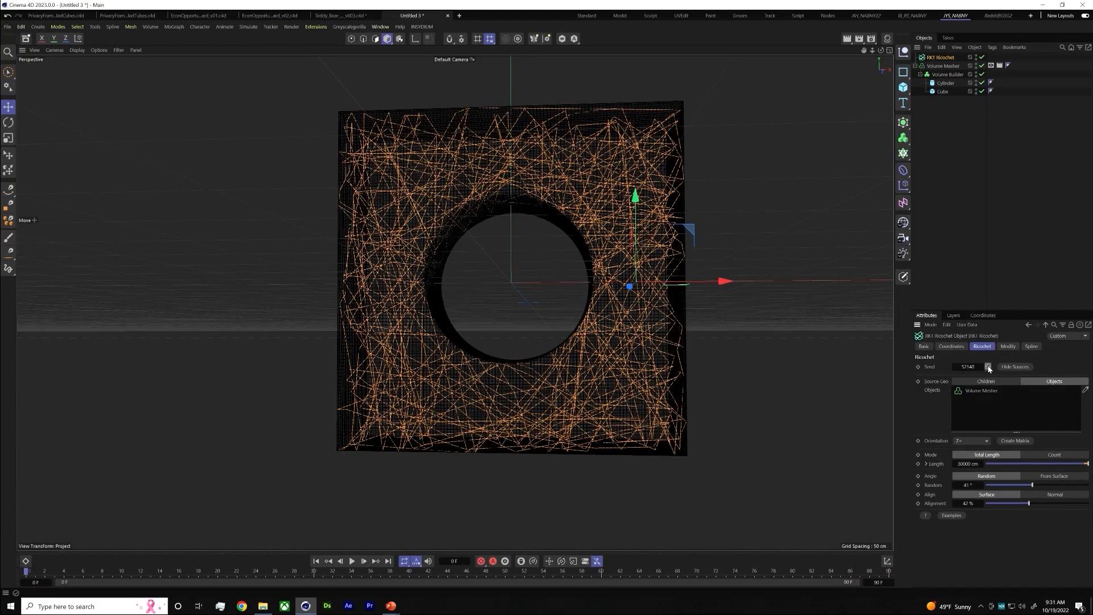
{"action": "left_click", "coordinate": [989, 368]}
{"action": "left_click", "coordinate": [989, 367]}
{"action": "left_click", "coordinate": [988, 367]}
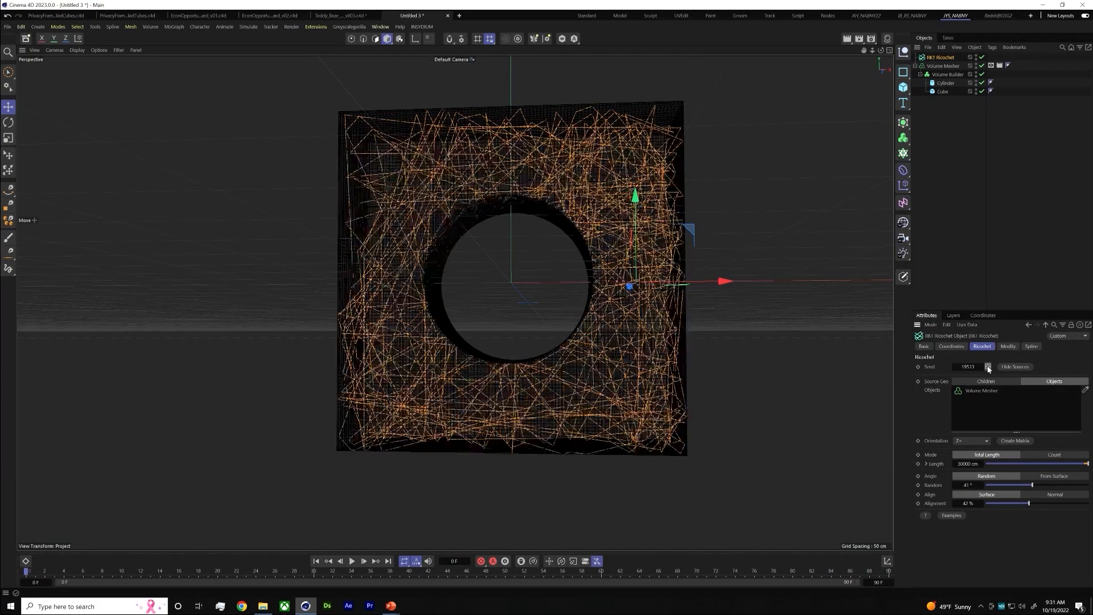
{"action": "left_click", "coordinate": [988, 367]}
{"action": "left_click", "coordinate": [989, 368]}
{"action": "left_click", "coordinate": [988, 367]}
{"action": "left_click", "coordinate": [988, 367]}
{"action": "left_click", "coordinate": [989, 367]}
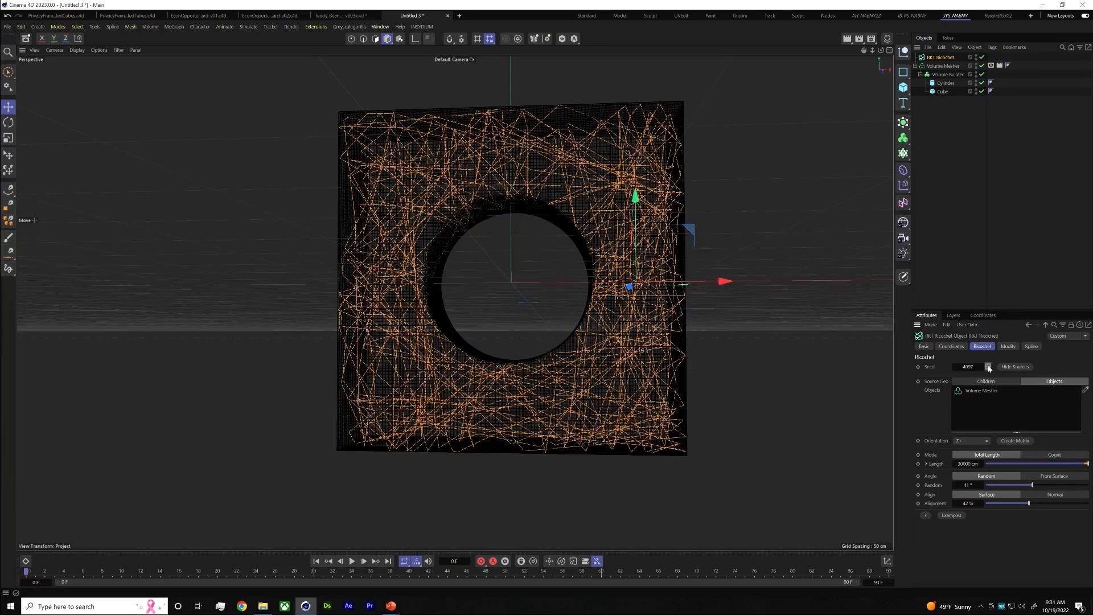
{"action": "left_click", "coordinate": [989, 367]}
{"action": "left_click", "coordinate": [988, 367]}
{"action": "left_click", "coordinate": [988, 368]}
{"action": "left_click_drag", "start_coordinate": [490, 300], "coordinate": [639, 235], "text": "alt"}
{"action": "middle_click_drag", "start_coordinate": [638, 235], "coordinate": [631, 278], "text": "alt"}
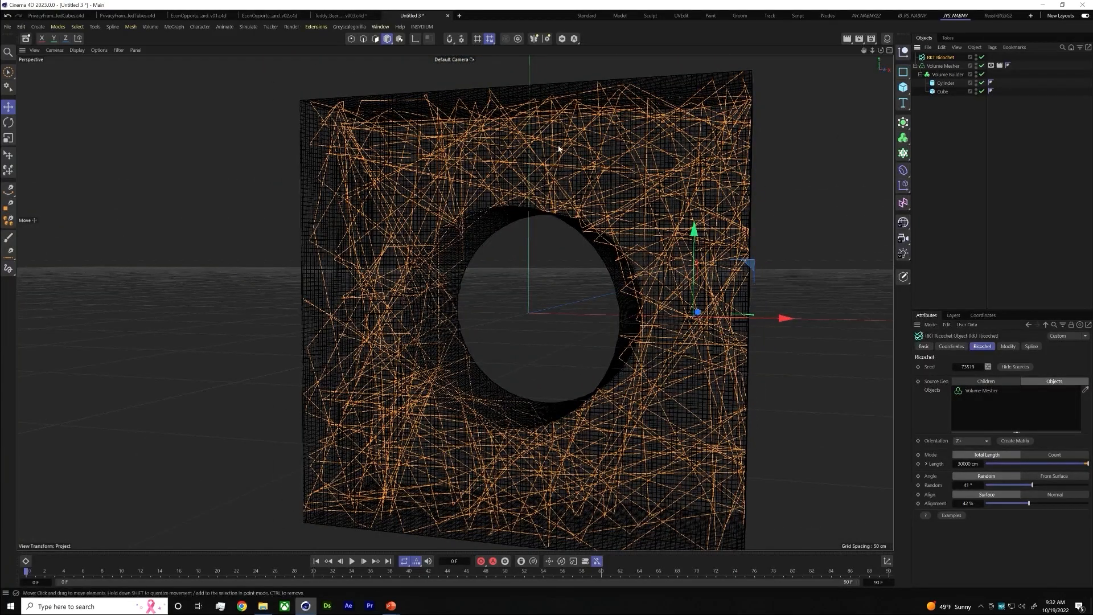
{"action": "left_click_drag", "start_coordinate": [580, 207], "coordinate": [740, 279], "text": "alt"}
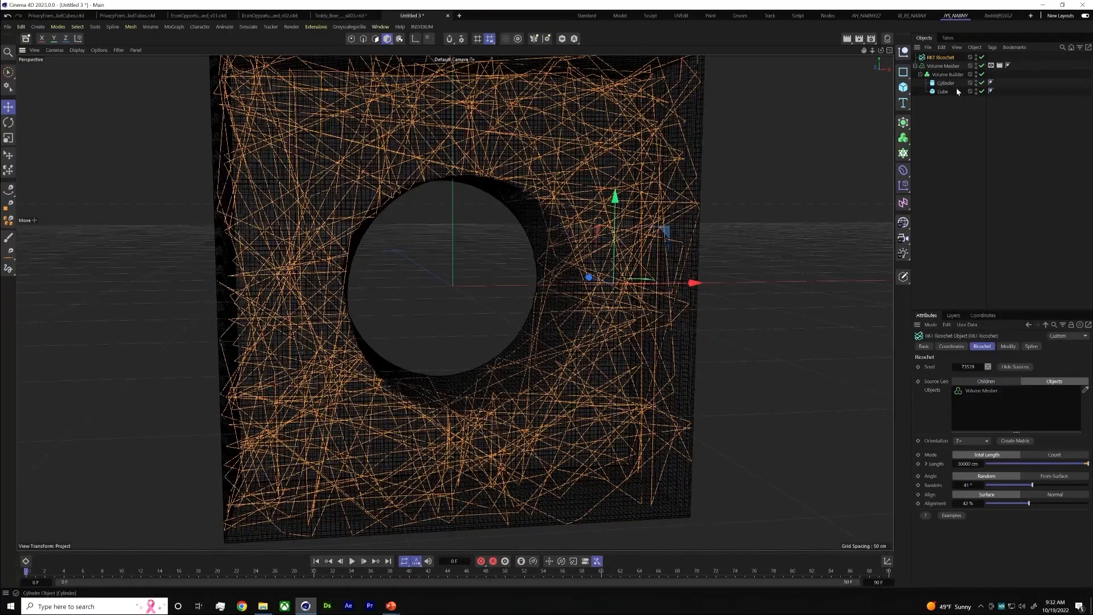
Hide the source Volume Mesher in the viewport and select the Ricochet object
{"action": "left_click", "coordinate": [990, 65]}
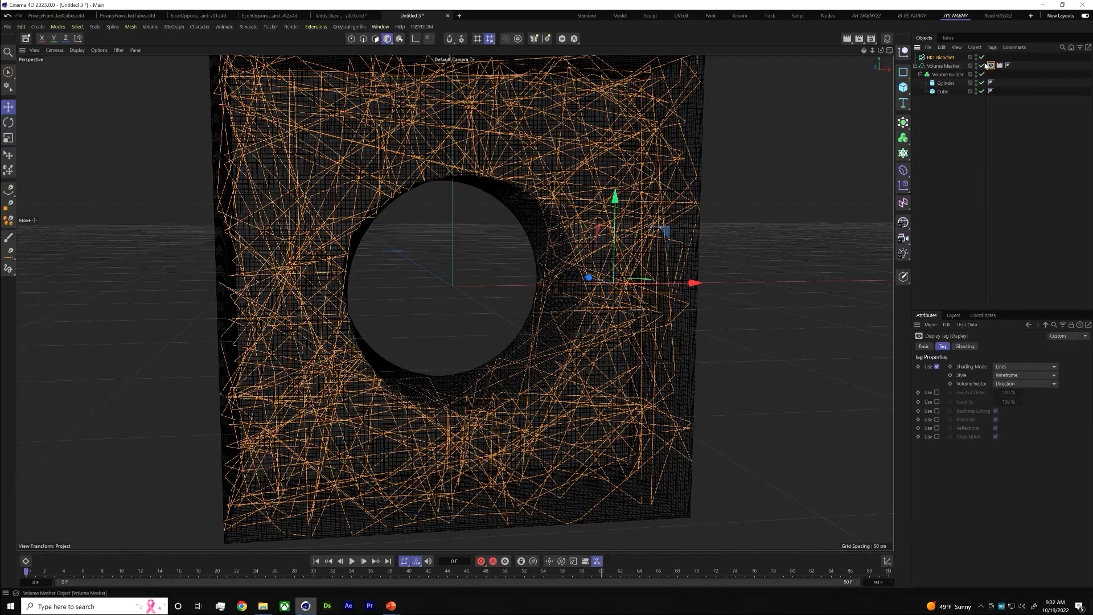
{"action": "left_click", "coordinate": [981, 66]}
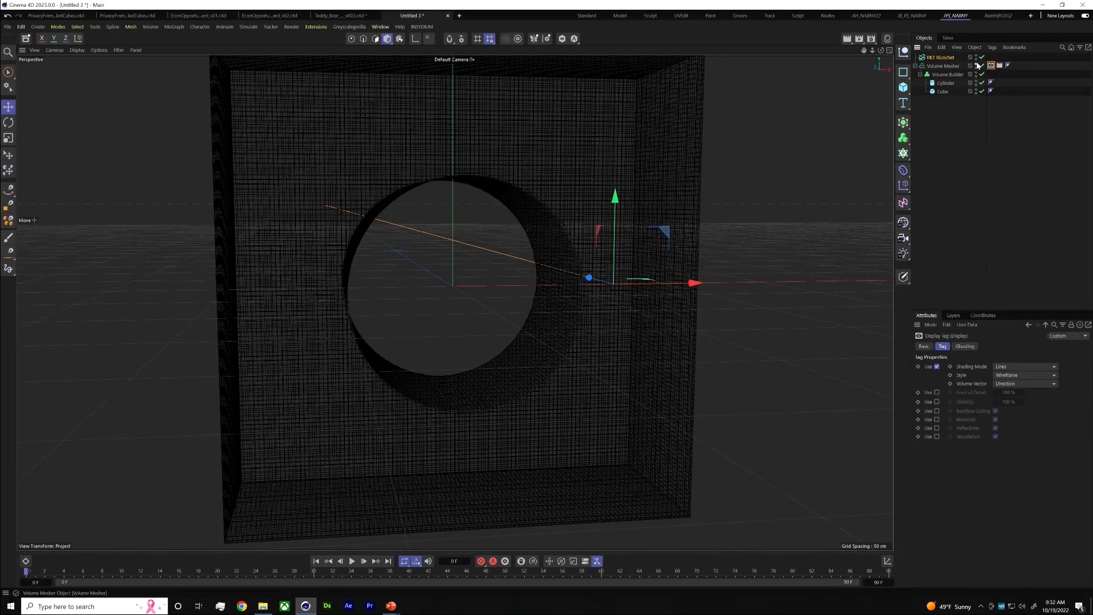
{"action": "left_click", "coordinate": [940, 57]}
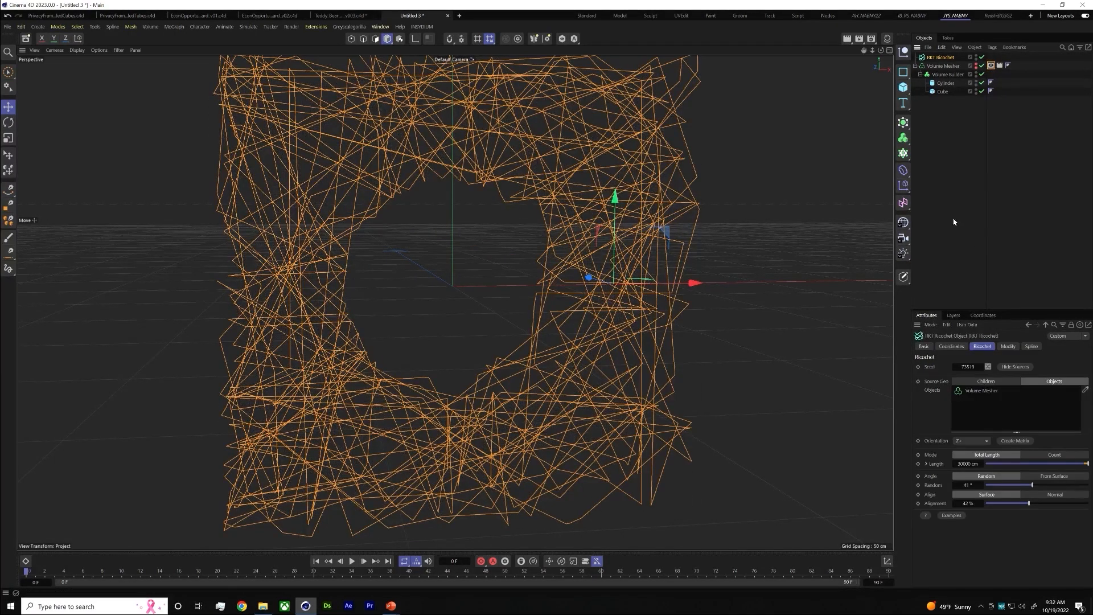
Add a second Volume Builder, nest the Ricochet under it, and set its voxel size to 2 cm
{"action": "left_click", "coordinate": [903, 138]}
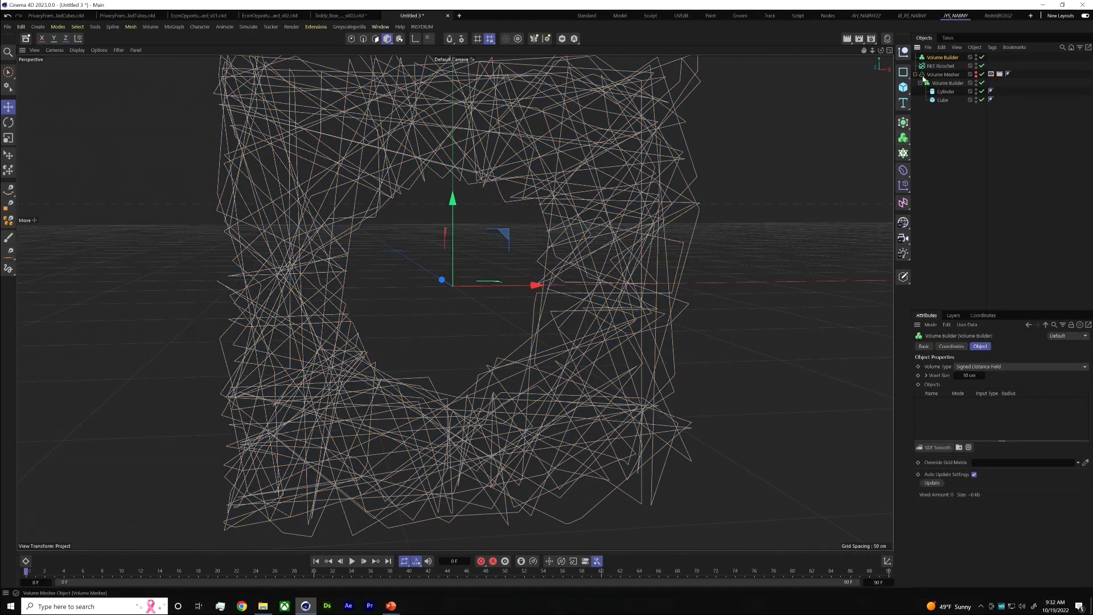
{"action": "left_click_drag", "start_coordinate": [941, 66], "coordinate": [941, 58]}
{"action": "left_click", "coordinate": [942, 58]}
{"action": "left_click", "coordinate": [971, 378]}
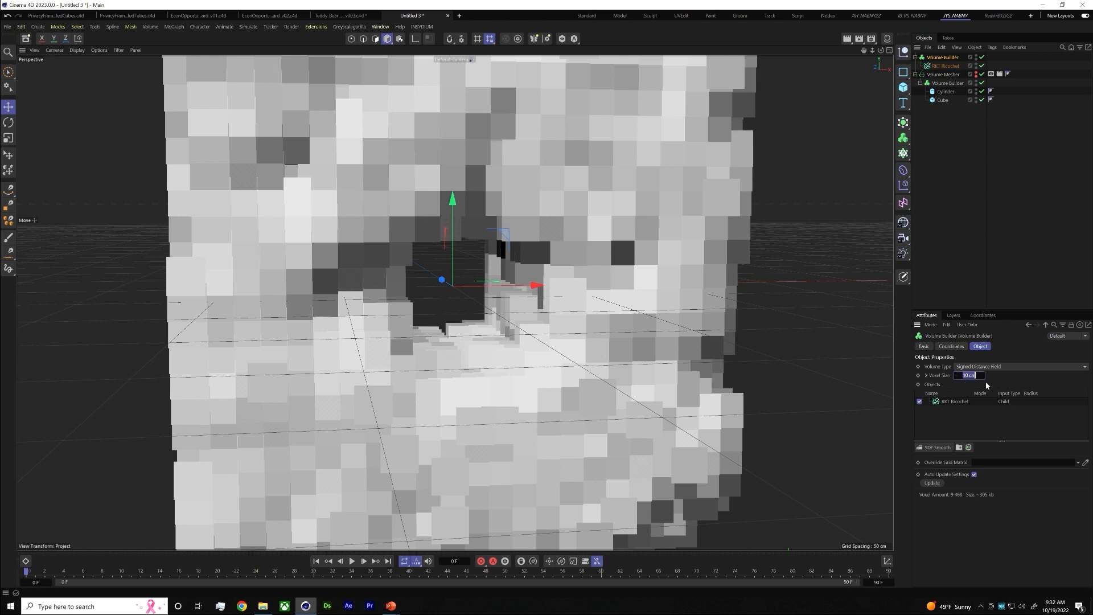
{"action": "type", "text": "2"}
{"action": "key", "text": "Return"}
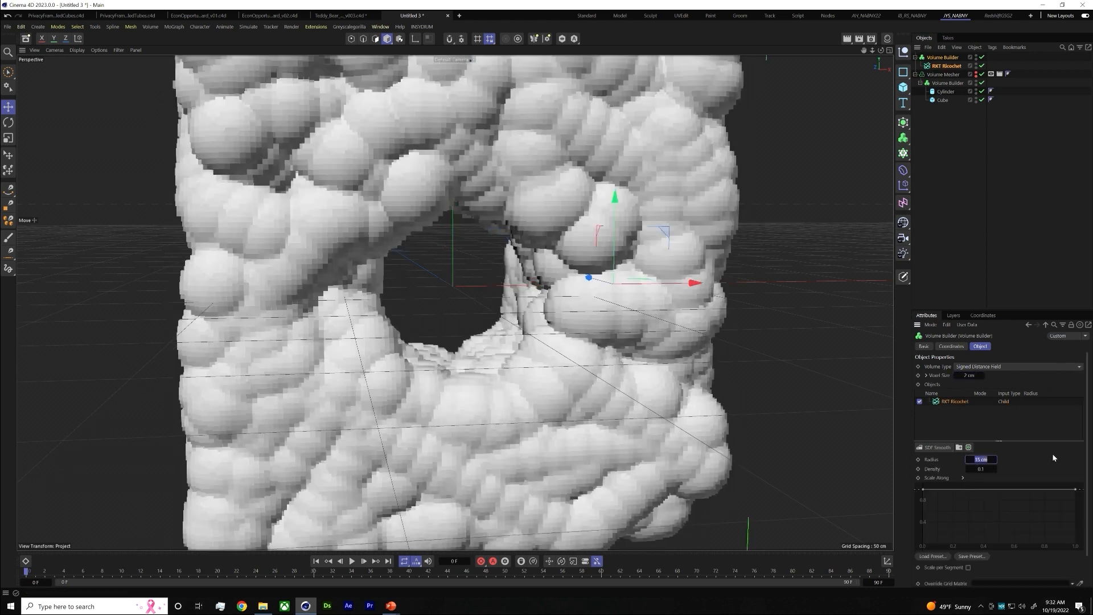
Try a 2 cm and then a 3 cm radius for the Ricochet spline, with a voxel size of 3 cm
{"action": "type", "text": "2"}
{"action": "key", "text": "Return"}
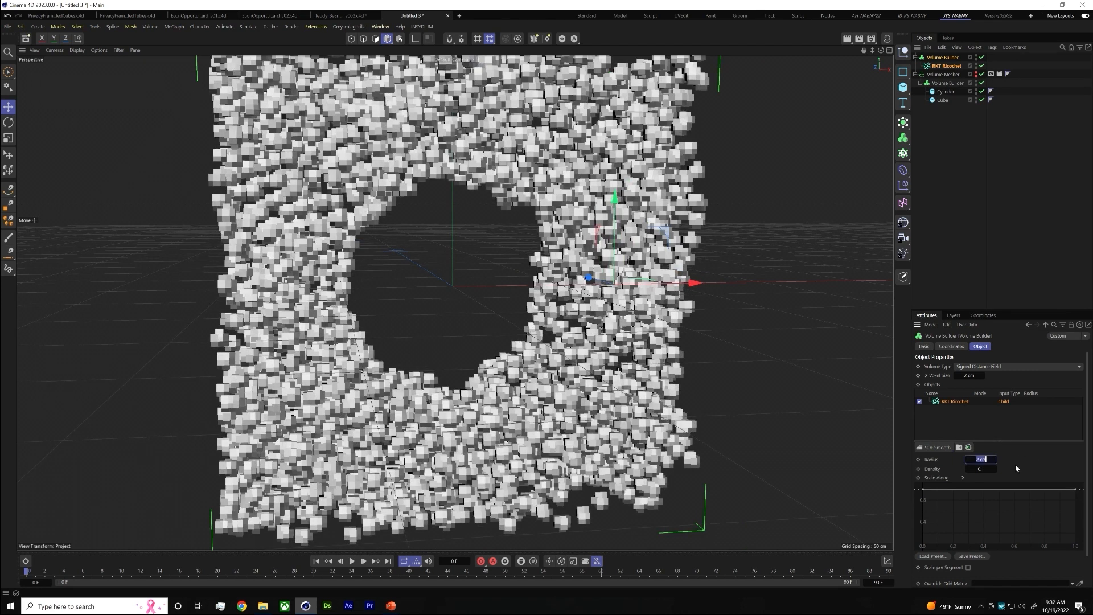
{"action": "type", "text": "3"}
{"action": "key", "text": "Return"}
{"action": "left_click", "coordinate": [971, 375]}
{"action": "type", "text": "3"}
{"action": "key", "text": "Return"}
{"action": "left_click", "coordinate": [982, 459]}
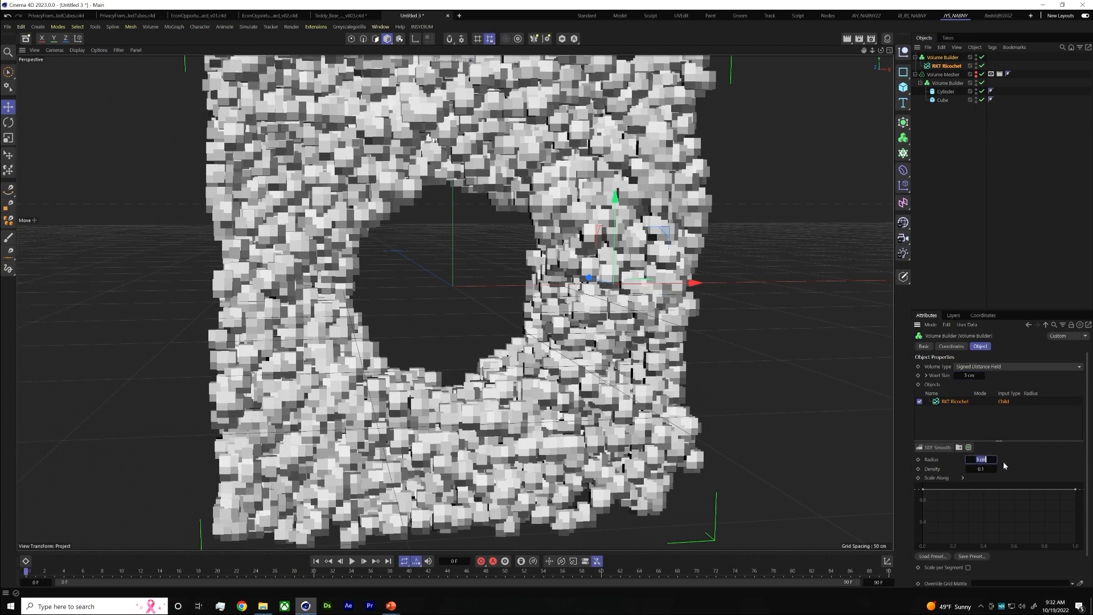
Set the Ricochet spline's density to 2 and refine the Volume Builder's voxel size to 1 cm
{"action": "left_click", "coordinate": [980, 468]}
{"action": "type", "text": "2"}
{"action": "key", "text": "Return"}
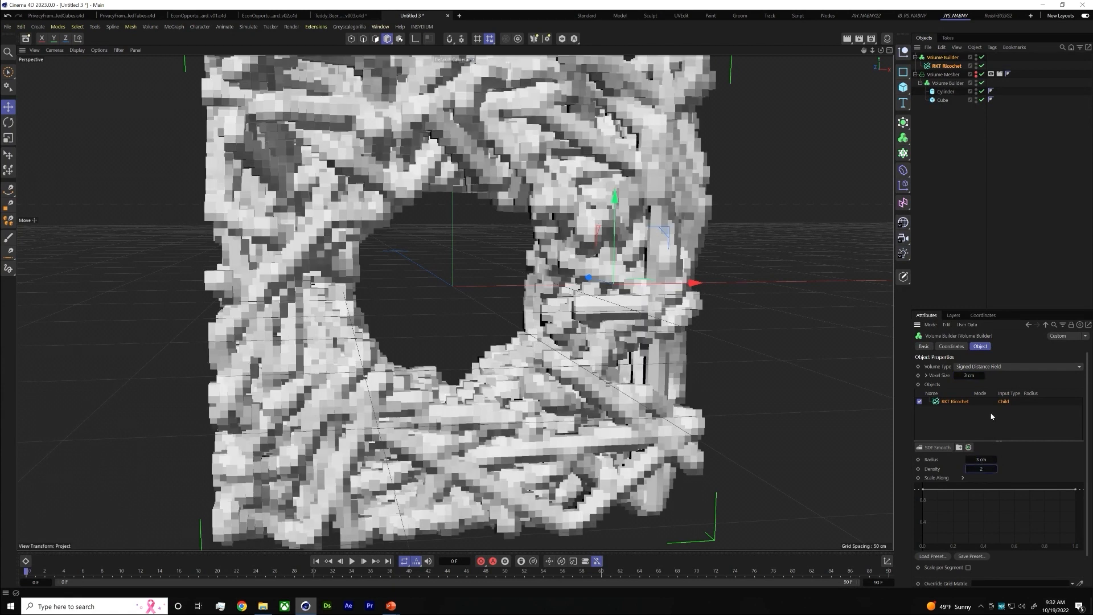
{"action": "left_click", "coordinate": [969, 378]}
{"action": "type", "text": "2"}
{"action": "key", "text": "Return"}
{"action": "left_click", "coordinate": [984, 378]}
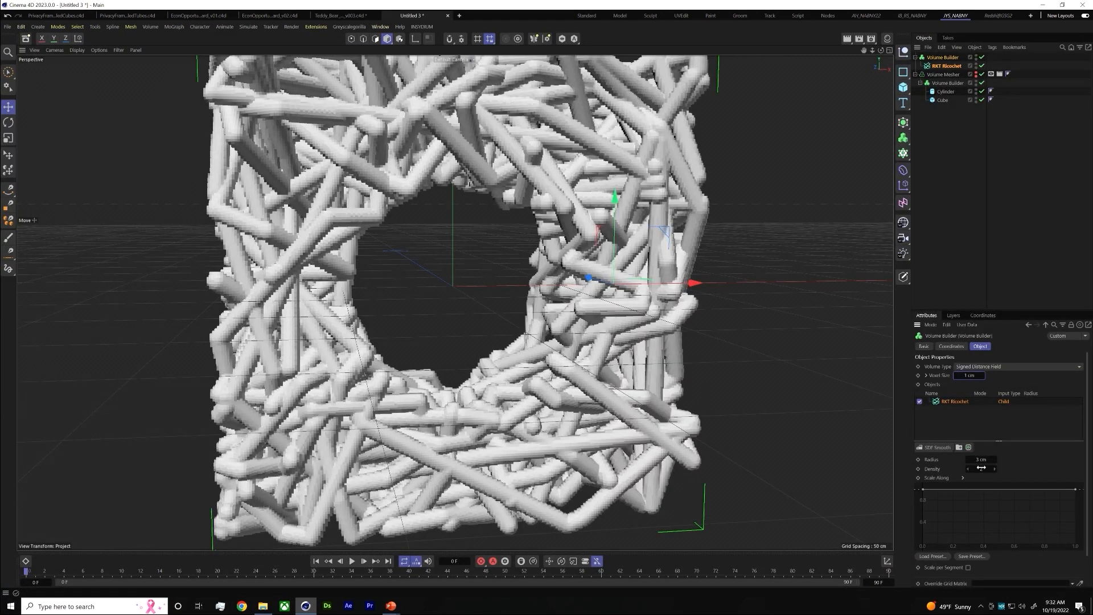
Thin the Ricochet strands to a radius of 1 cm in the Volume Builder
{"action": "left_click", "coordinate": [979, 460]}
{"action": "type", "text": "1"}
{"action": "key", "text": "Return"}
{"action": "scroll", "coordinate": [527, 262], "scroll_direction": "down", "scroll_amount": 2}
{"action": "mouse_move", "coordinate": [527, 262]}
{"action": "left_mouse_down", "text": "alt"}
{"action": "mouse_move", "coordinate": [371, 256]}
{"action": "mouse_move", "coordinate": [484, 337]}
{"action": "mouse_move", "coordinate": [529, 276]}
{"action": "left_mouse_up", "text": "alt"}
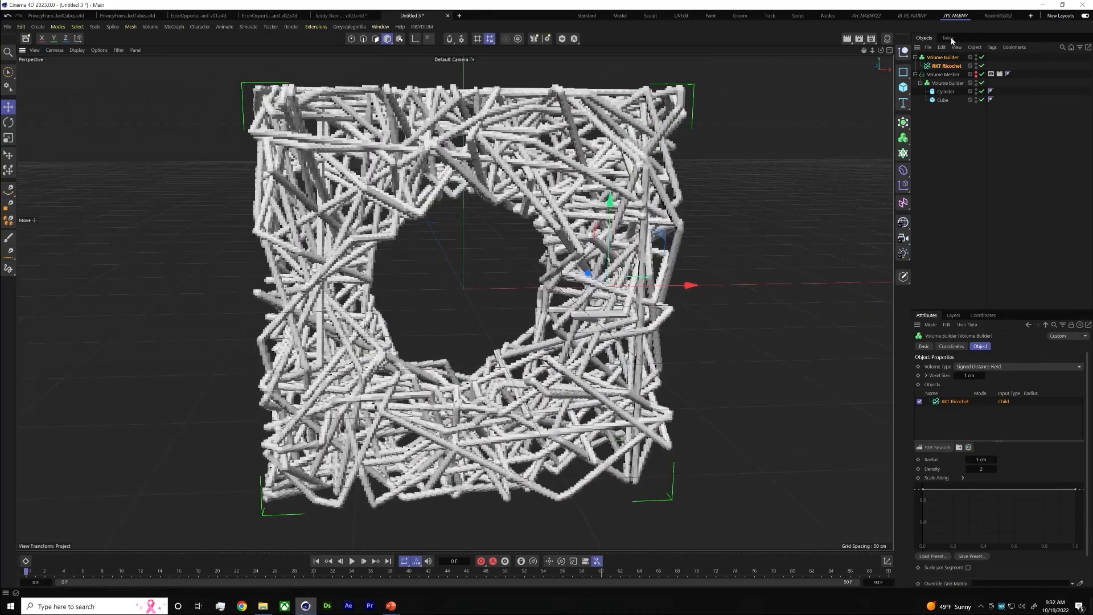
Add a second Volume Mesher, nest the Ricochet's Volume Builder under it, and inspect the meshed strands
{"action": "left_click", "coordinate": [943, 57]}
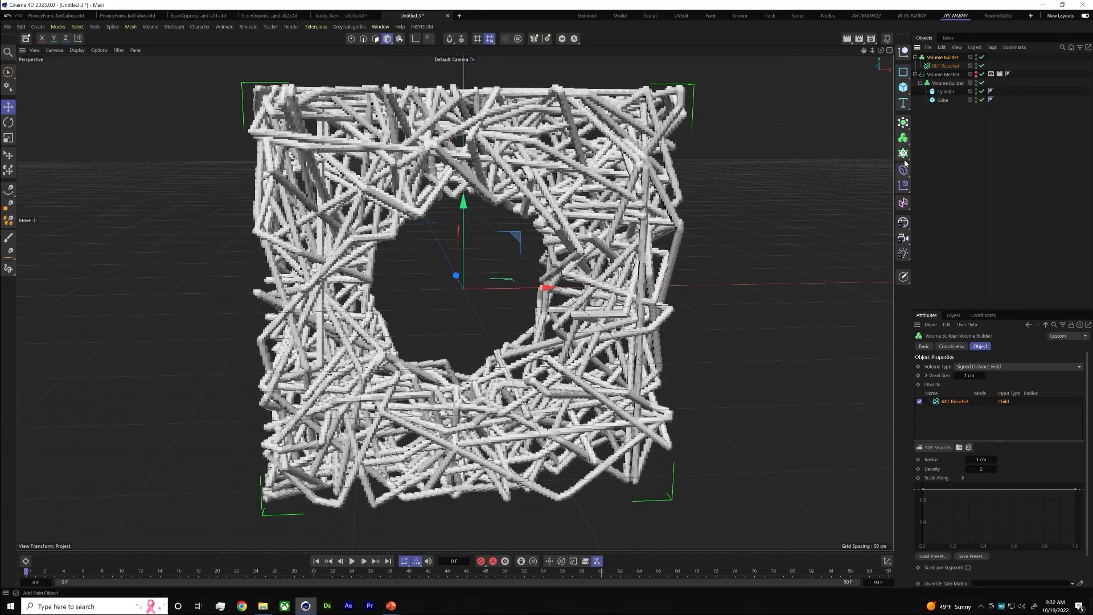
{"action": "left_click", "coordinate": [903, 123]}
{"action": "left_click", "coordinate": [822, 145]}
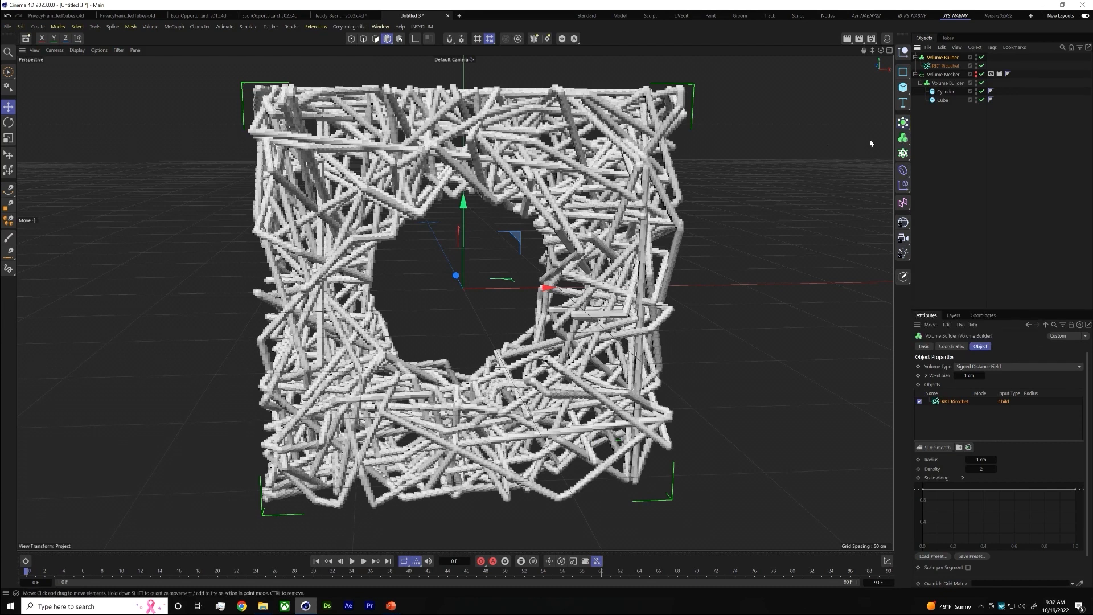
{"action": "left_click", "coordinate": [904, 139]}
{"action": "left_click", "coordinate": [945, 155]}
{"action": "left_click_drag", "start_coordinate": [945, 67], "coordinate": [943, 58]}
{"action": "left_click_drag", "start_coordinate": [630, 281], "coordinate": [541, 237], "text": "alt"}
{"action": "scroll", "coordinate": [614, 259], "scroll_direction": "up", "scroll_amount": 3}
{"action": "scroll", "coordinate": [740, 292], "scroll_direction": "up", "scroll_amount": 5}
{"action": "mouse_move", "coordinate": [691, 318]}
{"action": "left_mouse_down", "text": "alt"}
{"action": "mouse_move", "coordinate": [704, 292]}
{"action": "mouse_move", "coordinate": [671, 306]}
{"action": "mouse_move", "coordinate": [706, 317]}
{"action": "left_mouse_up", "text": "alt"}
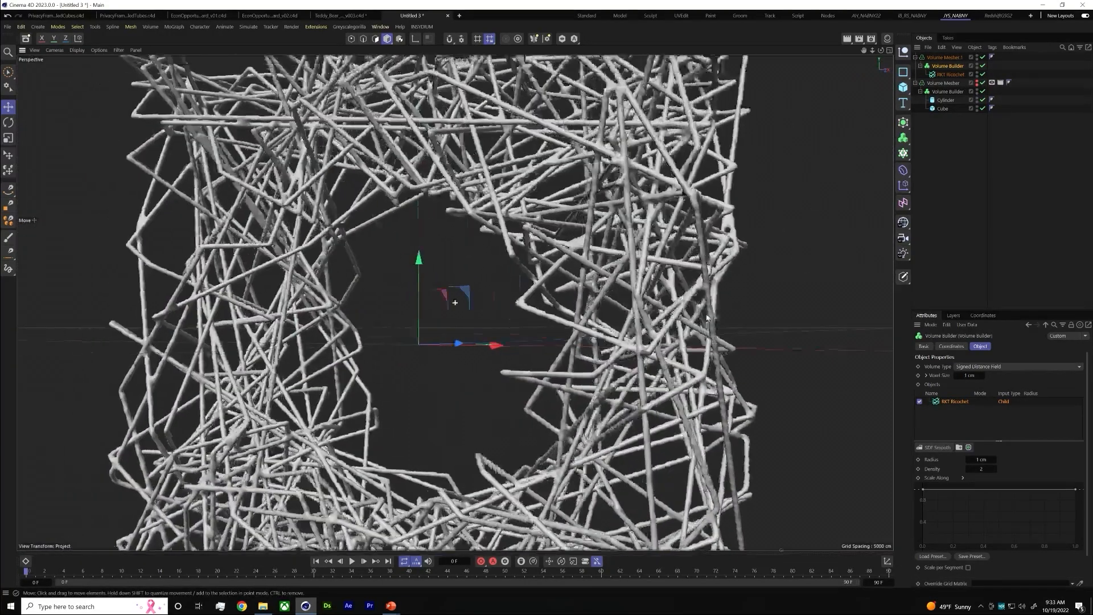
Add a Smoothing deformer under the new Volume Mesher and inspect the thinned, web-like strands
{"action": "left_click", "coordinate": [939, 164]}
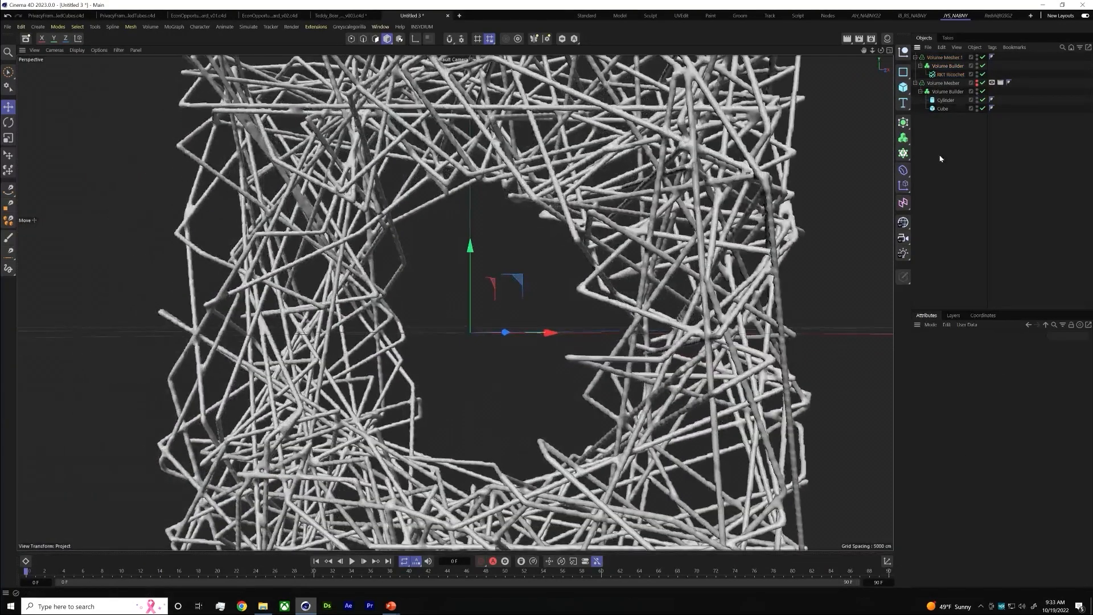
{"action": "left_click", "coordinate": [903, 170]}
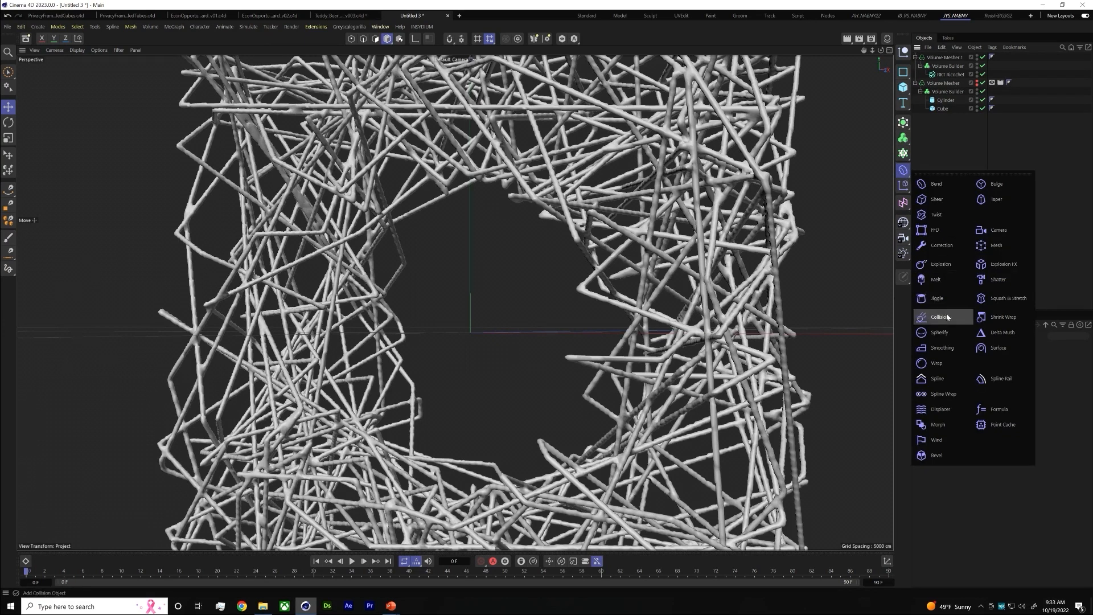
{"action": "left_click", "coordinate": [949, 347]}
{"action": "left_click_drag", "start_coordinate": [941, 57], "coordinate": [946, 69]}
{"action": "scroll", "coordinate": [656, 226], "scroll_direction": "up", "scroll_amount": 10}
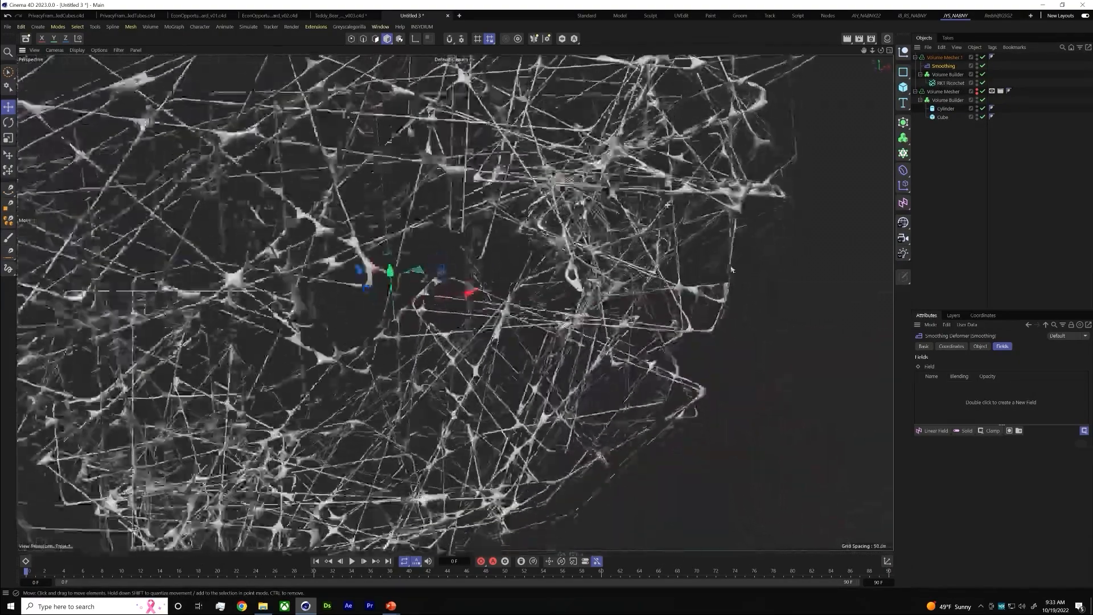
{"action": "left_click_drag", "start_coordinate": [733, 270], "coordinate": [808, 242], "text": "alt"}
{"action": "left_click_drag", "start_coordinate": [667, 205], "coordinate": [731, 249], "text": "alt"}
{"action": "scroll", "coordinate": [730, 248], "scroll_direction": "down", "scroll_amount": 5}
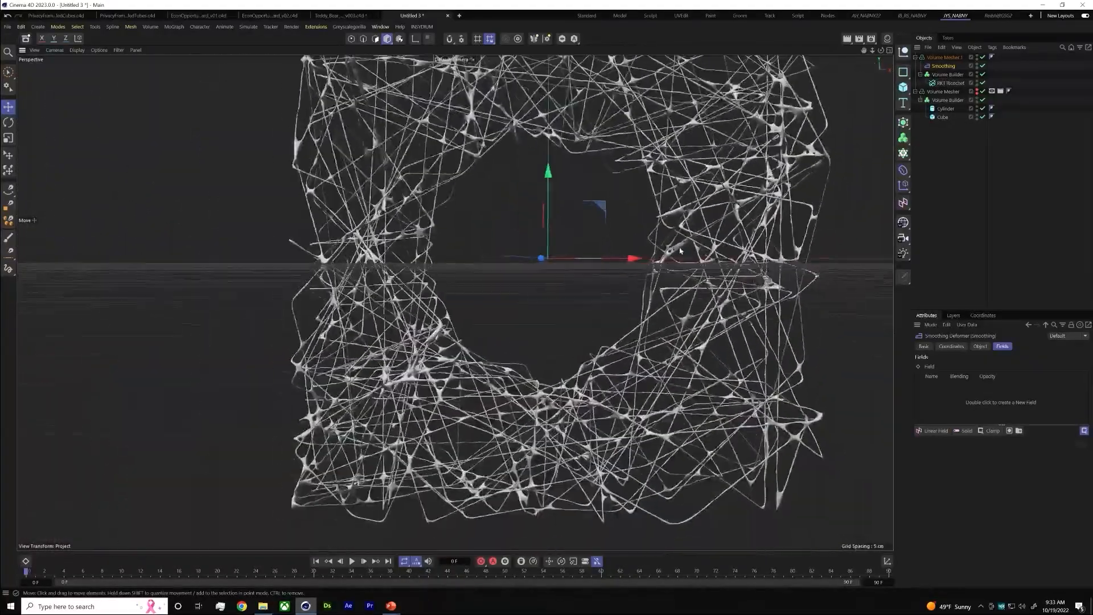
Randomize the Ricochet object's seed and set its total length to 100000 cm for denser strands
{"action": "left_click", "coordinate": [951, 82]}
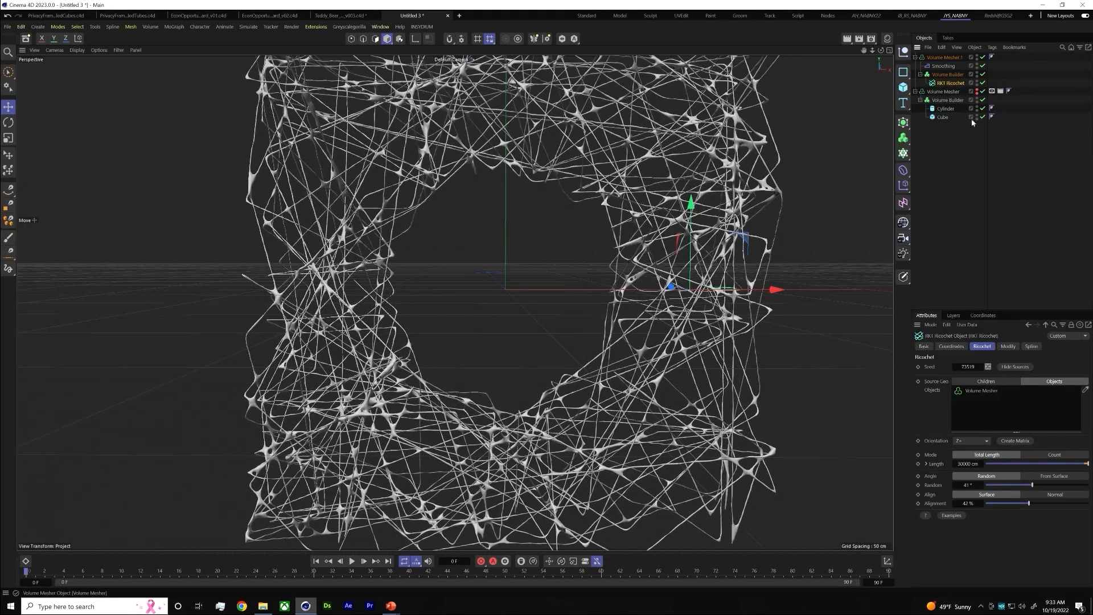
{"action": "left_click", "coordinate": [988, 366]}
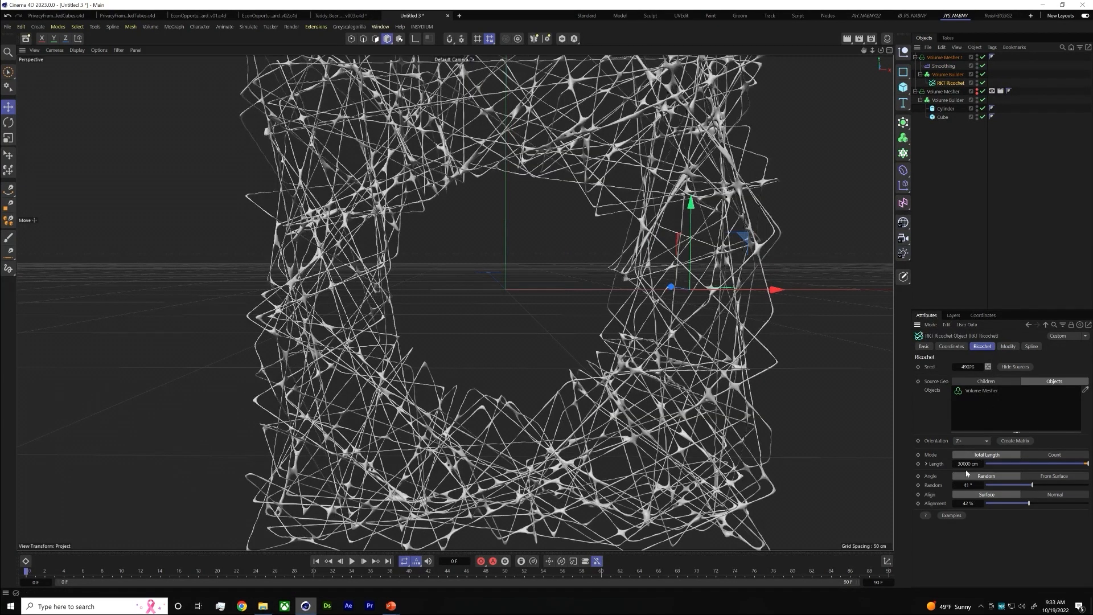
{"action": "type", "text": "4"}
{"action": "key", "text": "Return"}
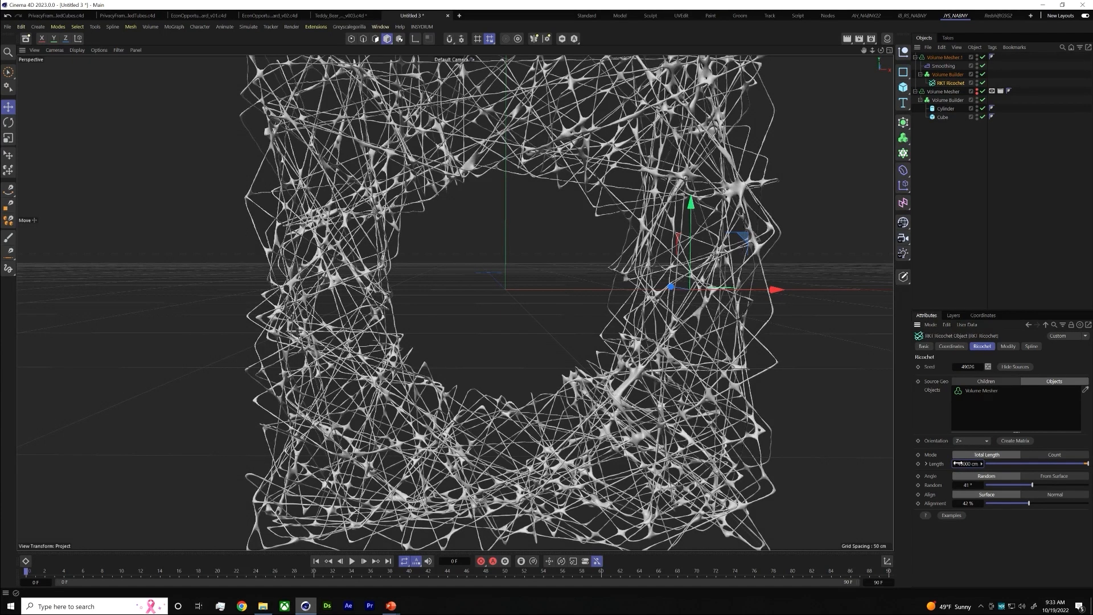
{"action": "key", "text": "BackSpace"}
{"action": "type", "text": "10"}
{"action": "key", "text": "Return"}
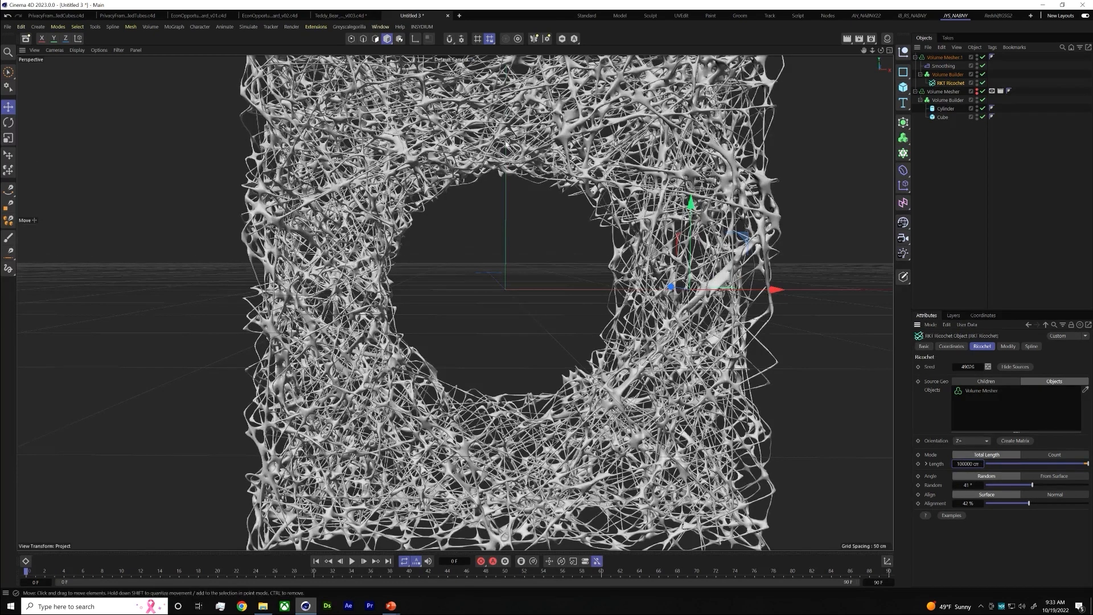
Inspect the dense web-like strands up close and as a whole, with no object selected
{"action": "mouse_move", "coordinate": [702, 241]}
{"action": "left_mouse_down", "text": "alt"}
{"action": "mouse_move", "coordinate": [672, 219]}
{"action": "mouse_move", "coordinate": [669, 267]}
{"action": "mouse_move", "coordinate": [738, 222]}
{"action": "mouse_move", "coordinate": [757, 225]}
{"action": "mouse_move", "coordinate": [700, 236]}
{"action": "mouse_move", "coordinate": [683, 259]}
{"action": "mouse_move", "coordinate": [674, 216]}
{"action": "mouse_move", "coordinate": [689, 258]}
{"action": "left_mouse_up", "text": "alt"}
{"action": "scroll", "coordinate": [688, 234], "scroll_direction": "up", "scroll_amount": 3}
{"action": "scroll", "coordinate": [689, 258], "scroll_direction": "up", "scroll_amount": 2}
{"action": "scroll", "coordinate": [689, 258], "scroll_direction": "up", "scroll_amount": 6}
{"action": "left_click_drag", "start_coordinate": [605, 254], "coordinate": [604, 202], "text": "alt"}
{"action": "left_click_drag", "start_coordinate": [569, 236], "coordinate": [538, 255], "text": "alt"}
{"action": "scroll", "coordinate": [534, 283], "scroll_direction": "down", "scroll_amount": 8}
{"action": "middle_click_drag", "start_coordinate": [538, 255], "coordinate": [541, 185], "text": "alt"}
{"action": "left_click", "coordinate": [983, 198]}
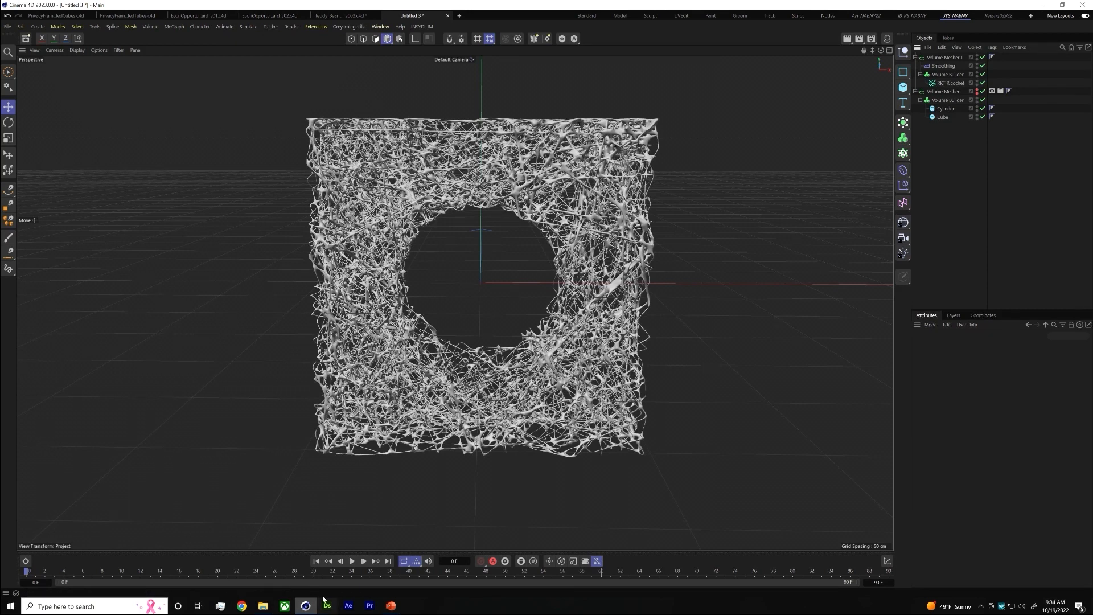
Switch to the PowerPoint slideshow and advance past the tools slide to the Meta logo slide
{"action": "key", "text": "alt+Tab"}
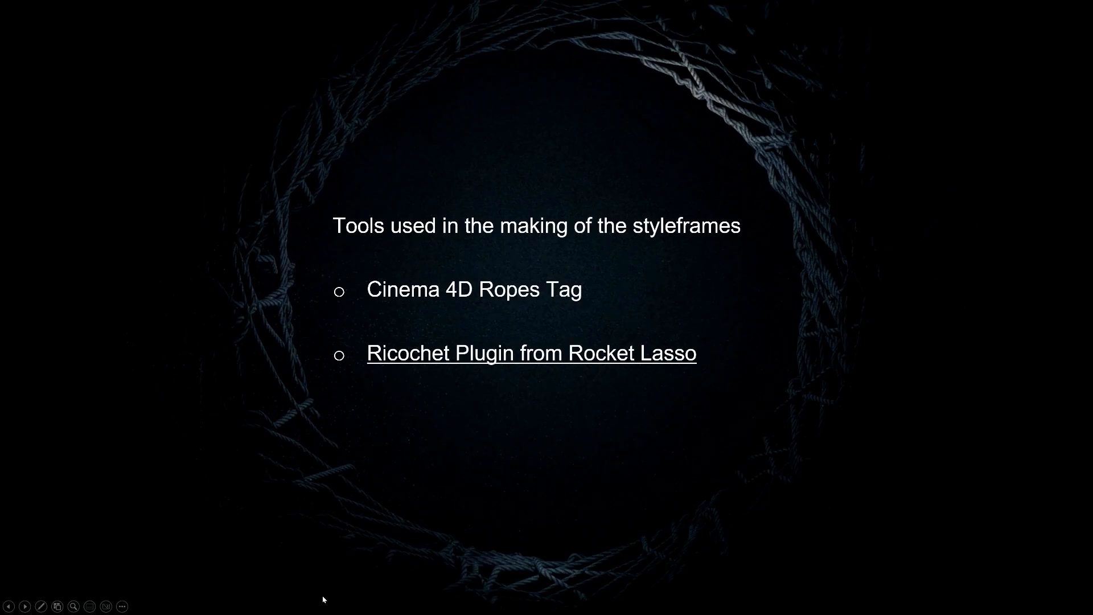
{"action": "left_click", "coordinate": [323, 599]}
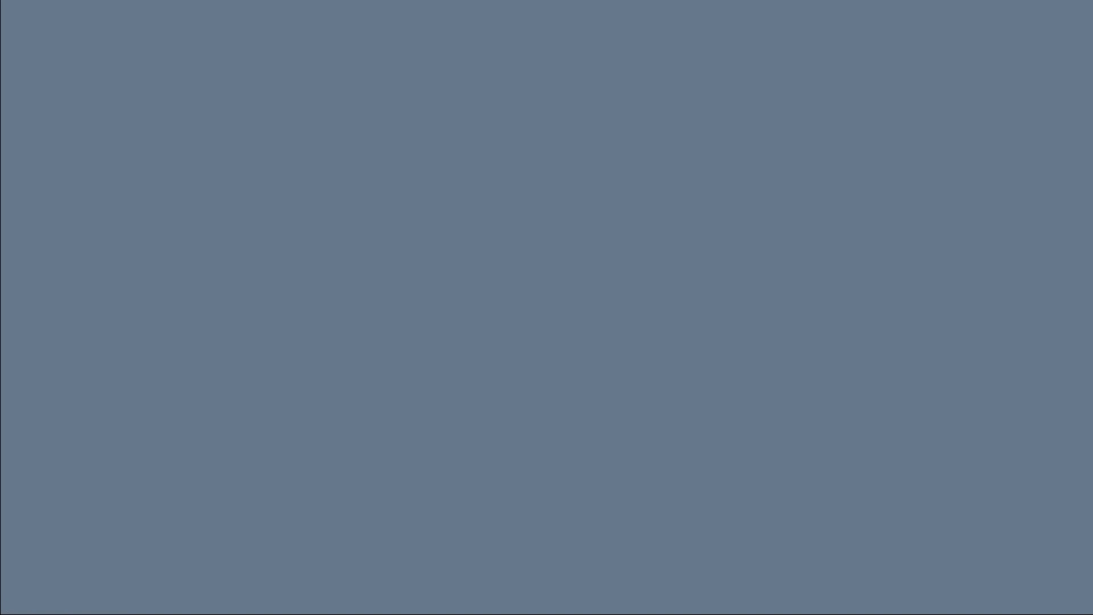
{"action": "key", "text": "Right"}
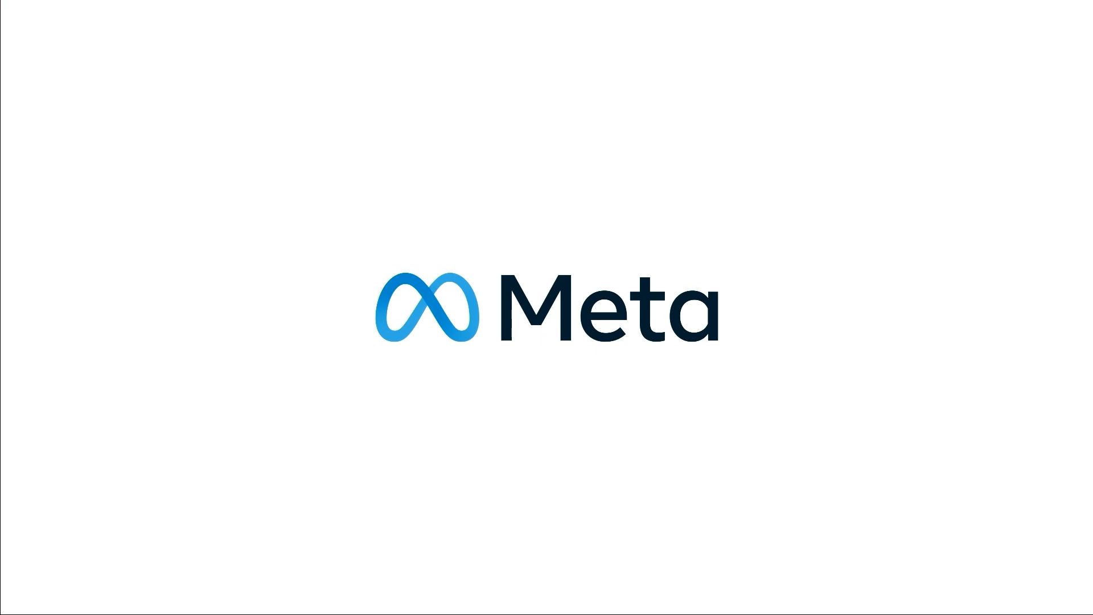
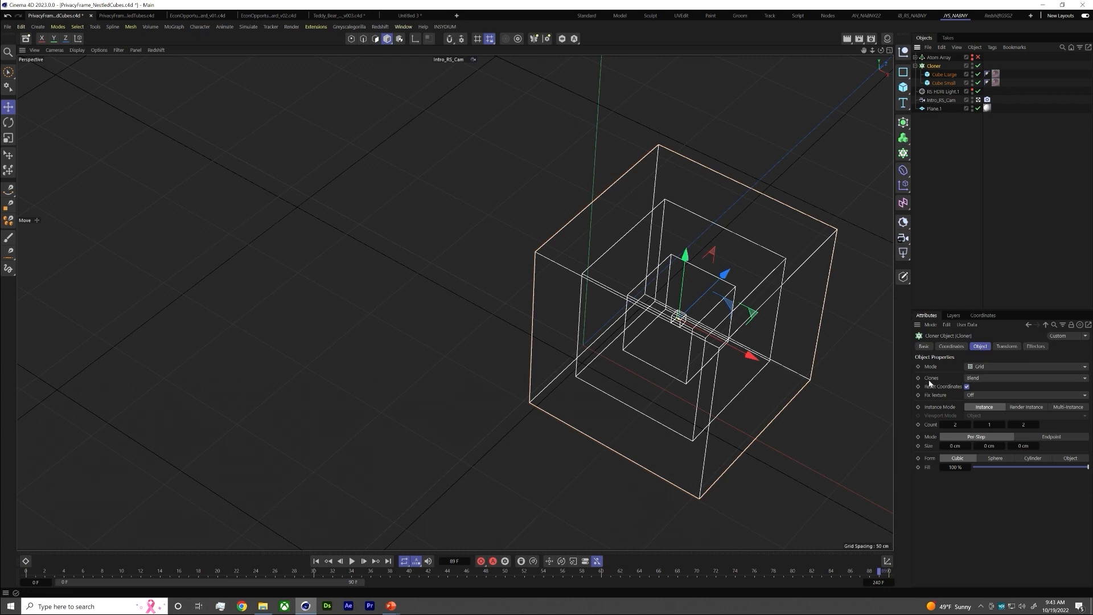
Try the Iterate clones mode on the nested cubes' Cloner and switch it back to Blend
{"action": "left_click", "coordinate": [994, 379]}
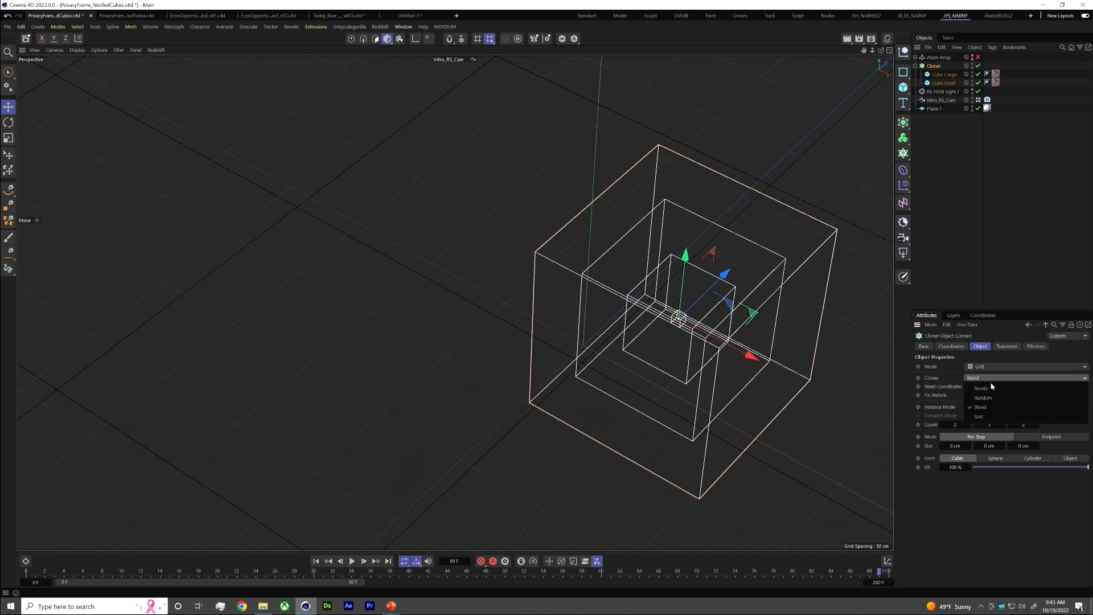
{"action": "left_click", "coordinate": [992, 389]}
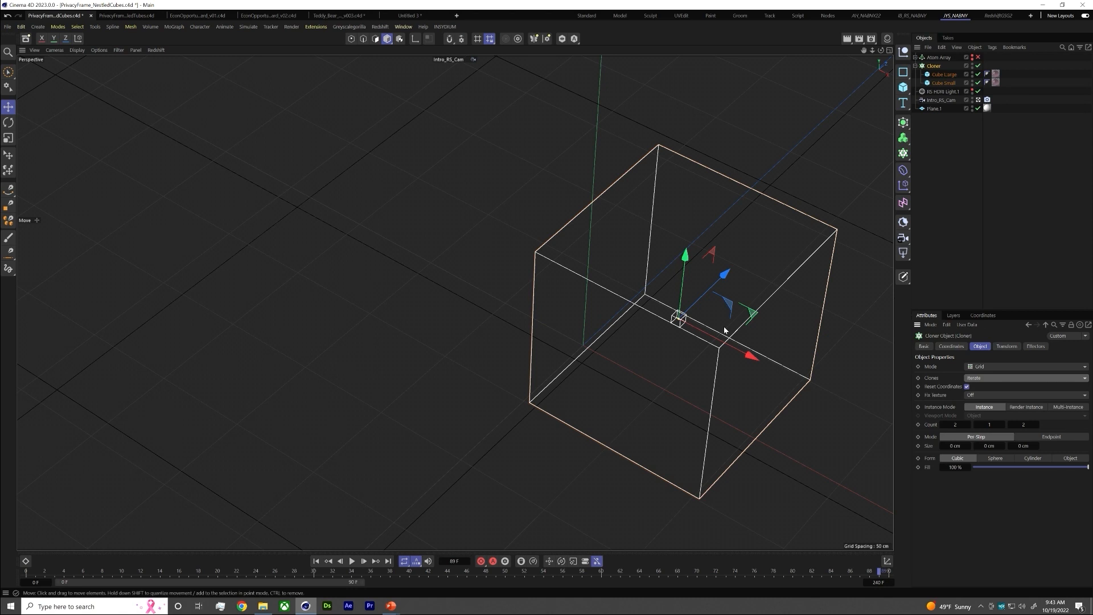
{"action": "left_click", "coordinate": [993, 379]}
{"action": "left_click", "coordinate": [980, 407]}
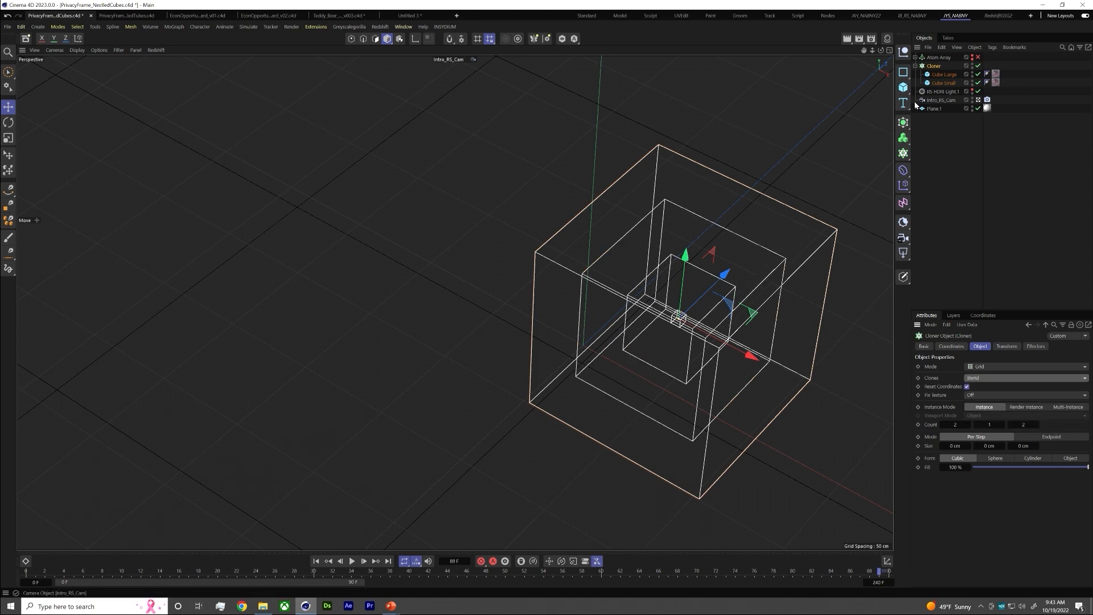
Raise the Cloner's Z count to 5 for more nested cubes
{"action": "left_click", "coordinate": [1037, 426]}
{"action": "left_click", "coordinate": [1038, 426]}
{"action": "left_click", "coordinate": [1038, 426]}
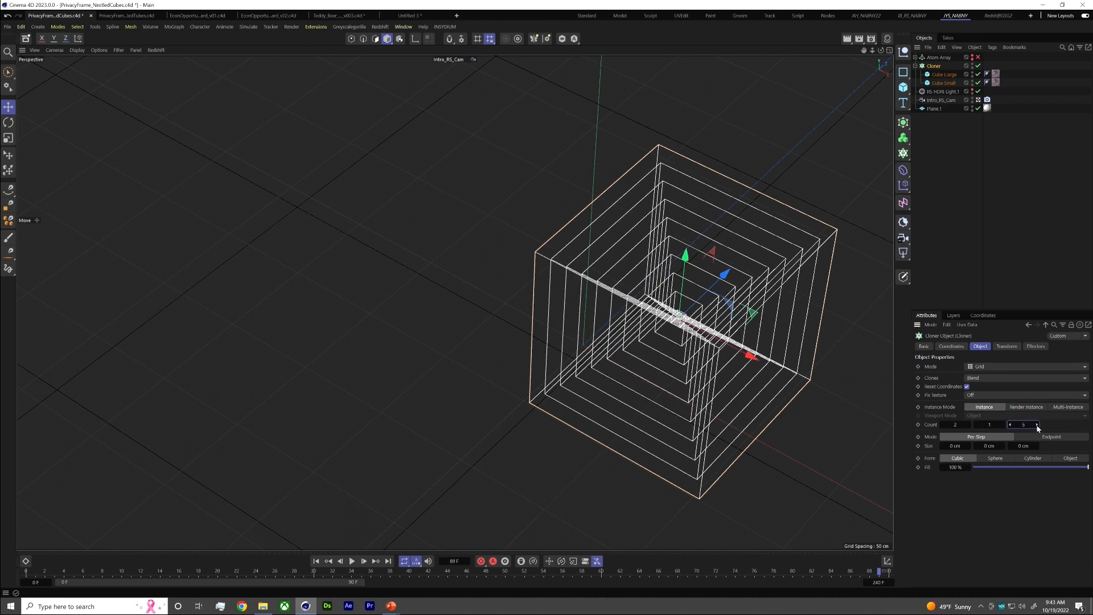
Open the Redshift RenderView, start rendering the nested cubes and move the render window clear of the cubes
{"action": "left_click", "coordinate": [379, 27]}
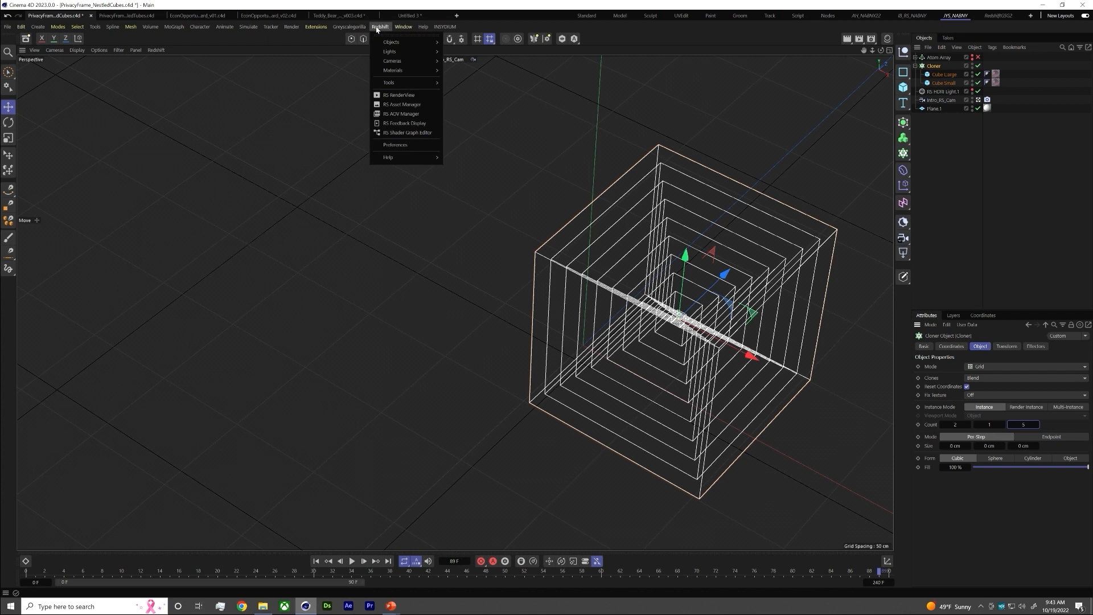
{"action": "left_click", "coordinate": [387, 95]}
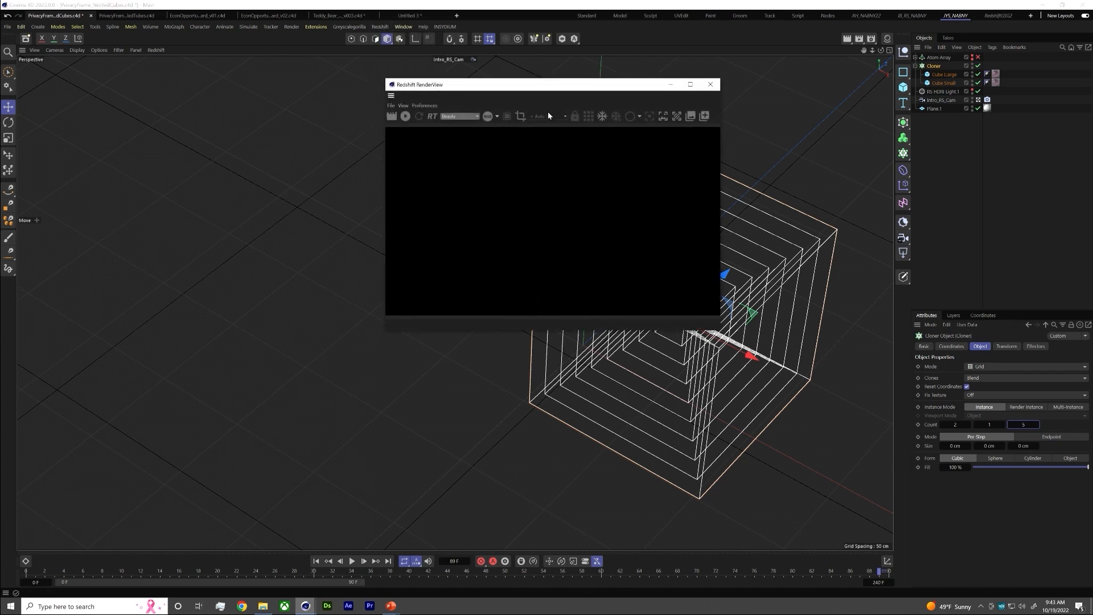
{"action": "left_click", "coordinate": [420, 116]}
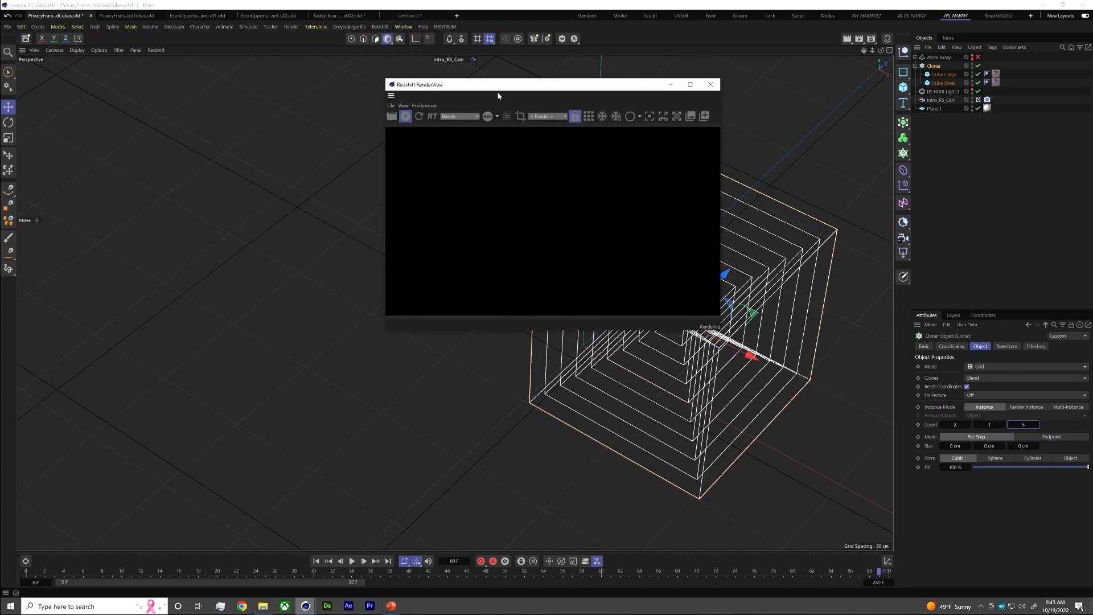
{"action": "left_click_drag", "start_coordinate": [499, 86], "coordinate": [315, 102]}
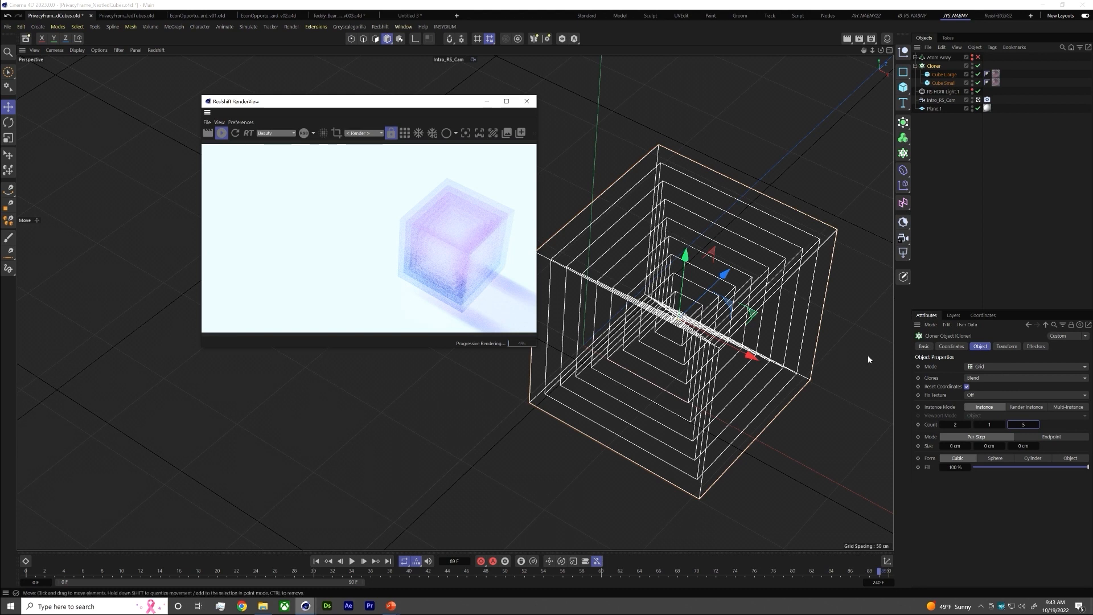
Set the Cloner's Z count to 3
{"action": "left_click", "coordinate": [1014, 426]}
{"action": "type", "text": "3"}
{"action": "key", "text": "Return"}
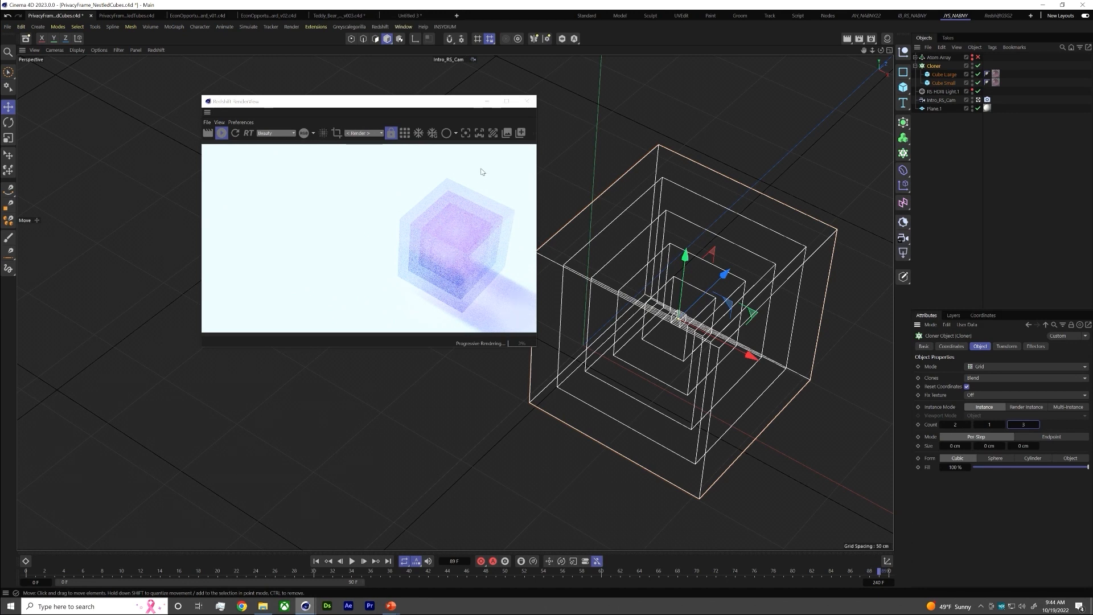
Reposition the RenderView, switch to the PrivacyFrame_NestledTubes project and start its Redshift render
{"action": "left_click_drag", "start_coordinate": [453, 105], "coordinate": [661, 99]}
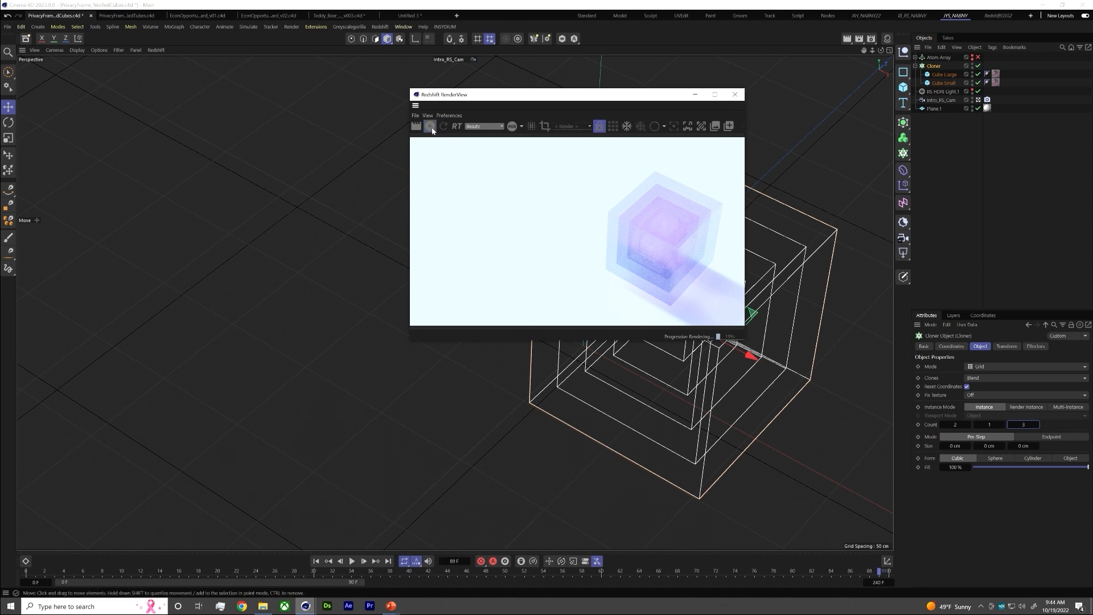
{"action": "left_click", "coordinate": [131, 15]}
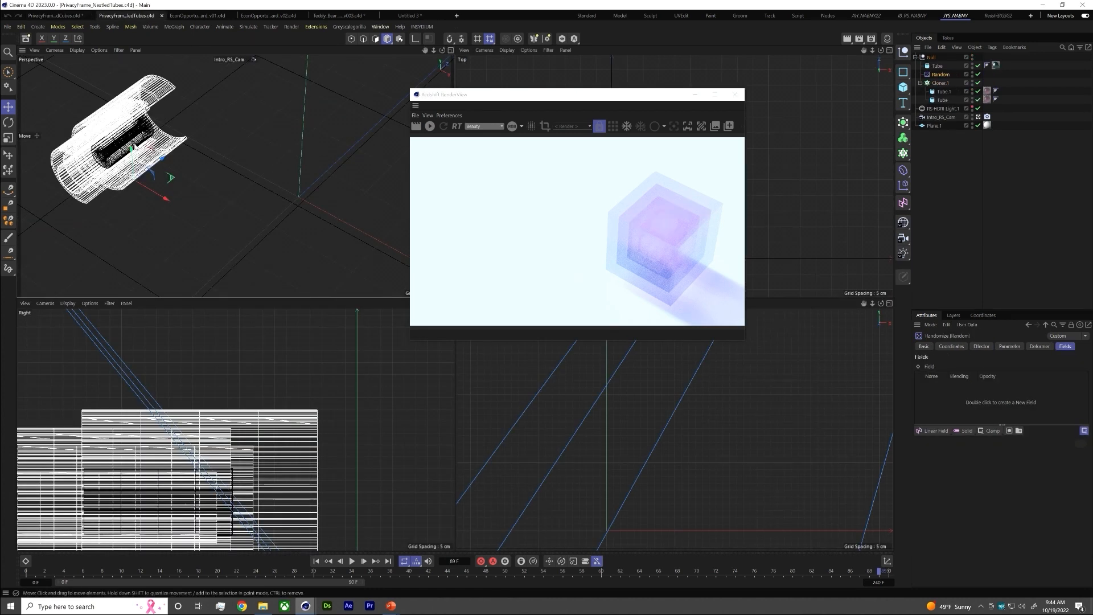
{"action": "left_click", "coordinate": [430, 126]}
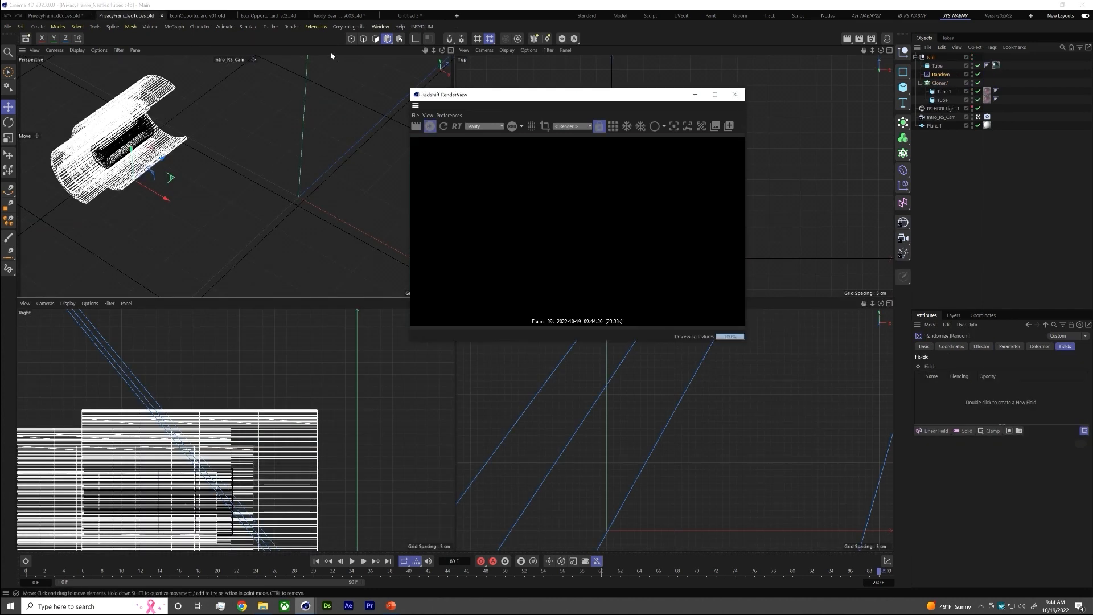
Inspect the settings of the two cloned tubes and their Cloner, including the inner tube's Slice options
{"action": "left_click", "coordinate": [941, 99]}
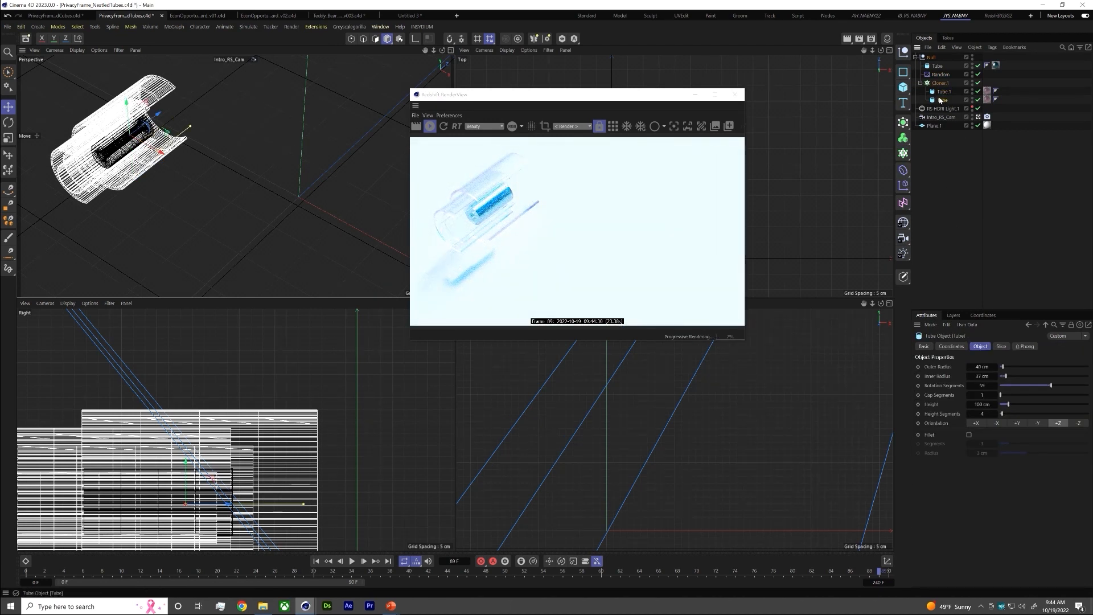
{"action": "left_click", "coordinate": [939, 83]}
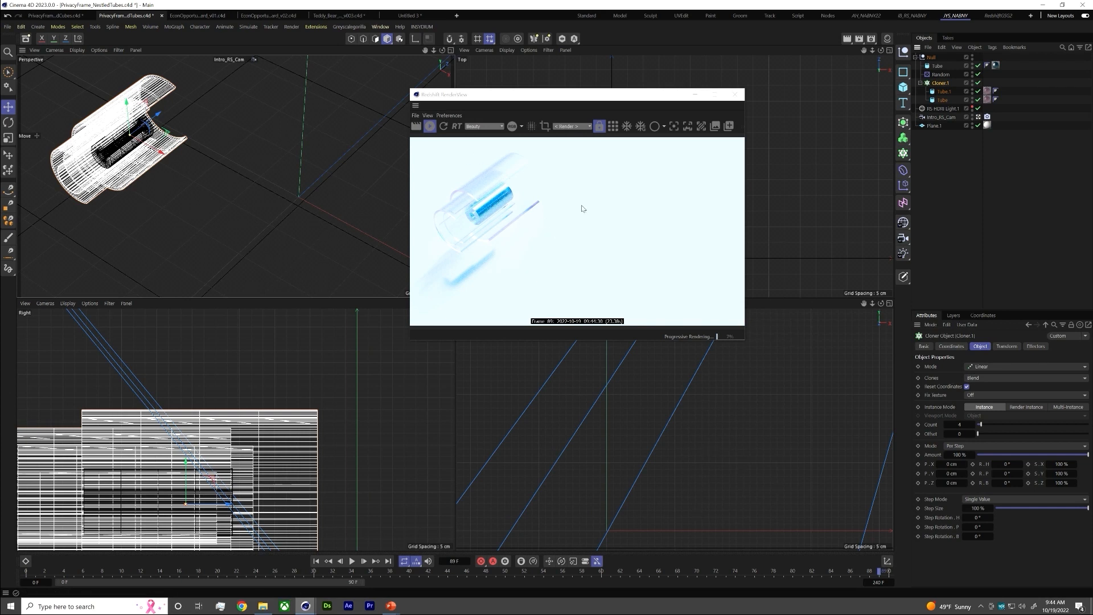
{"action": "left_click", "coordinate": [943, 93]}
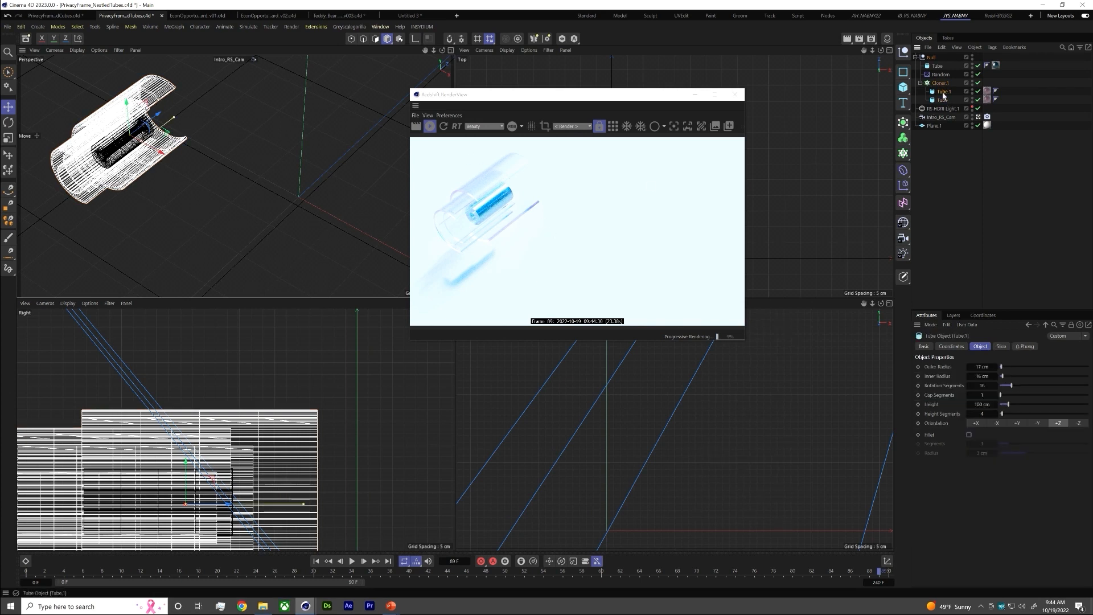
{"action": "left_click", "coordinate": [1001, 347]}
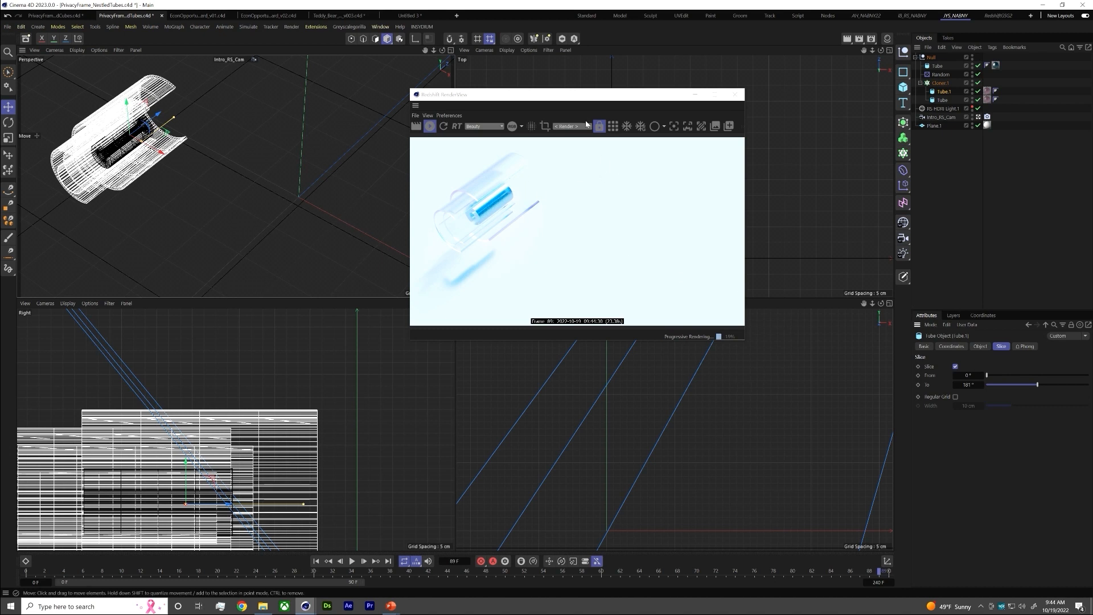
Move the RenderView aside and raise the tube Cloner's count to 8
{"action": "left_click_drag", "start_coordinate": [581, 95], "coordinate": [629, 101]}
{"action": "left_click", "coordinate": [940, 83]}
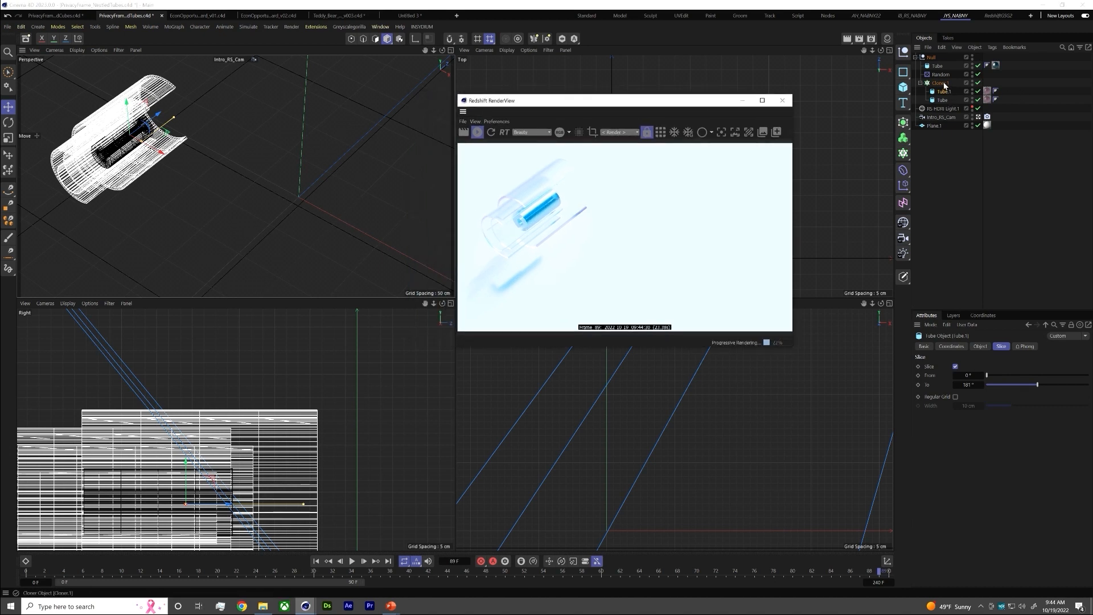
{"action": "left_click", "coordinate": [987, 425]}
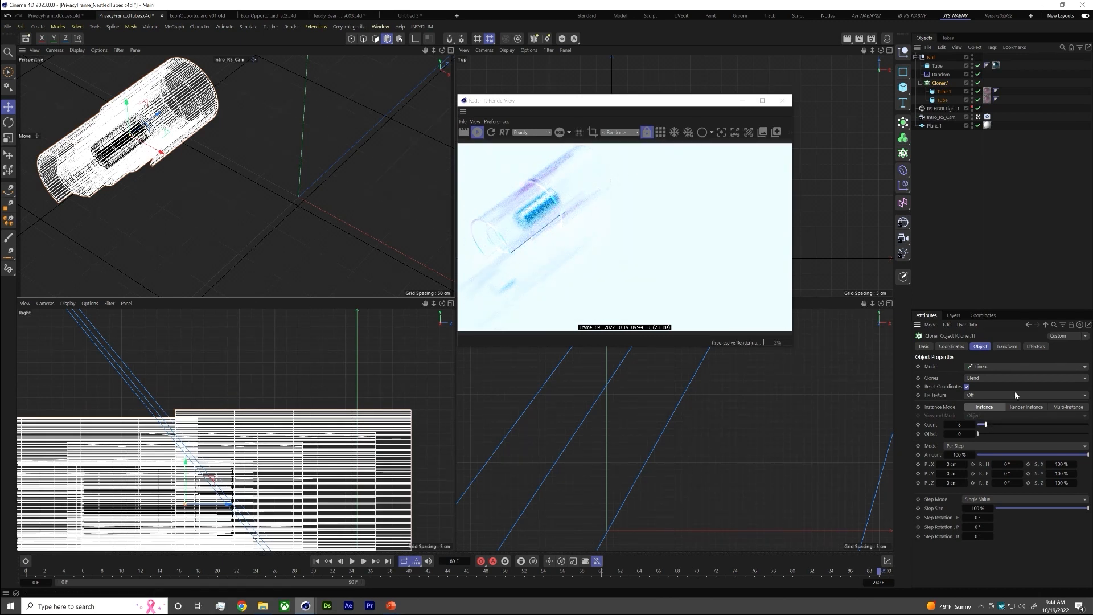
Disable and re-enable the Random effector to compare the tube arrangements
{"action": "left_click", "coordinate": [978, 75]}
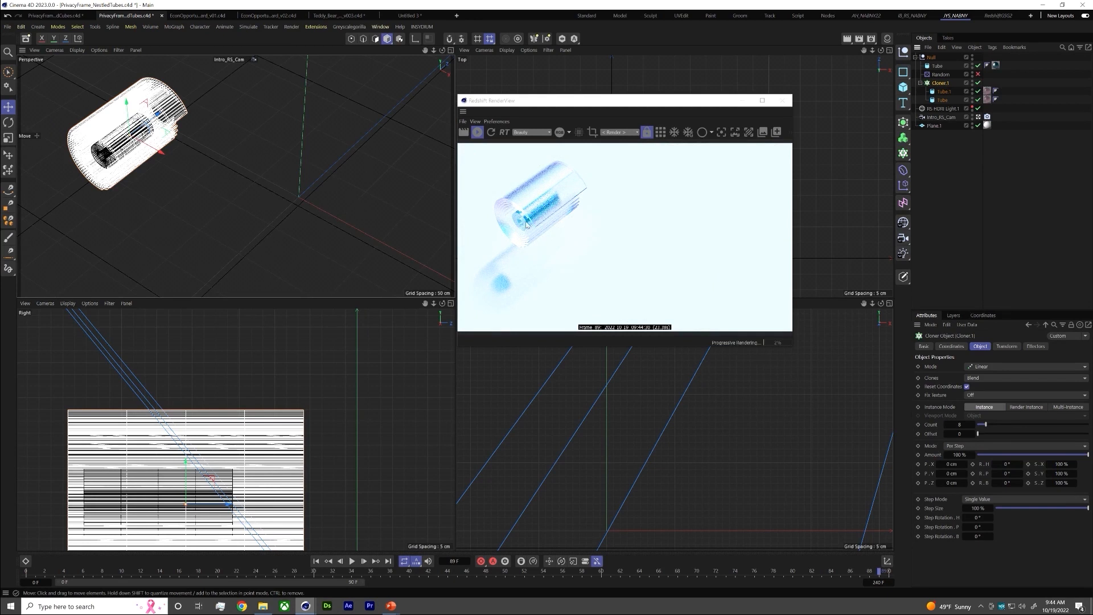
{"action": "left_click", "coordinate": [946, 73]}
{"action": "left_click", "coordinate": [979, 75]}
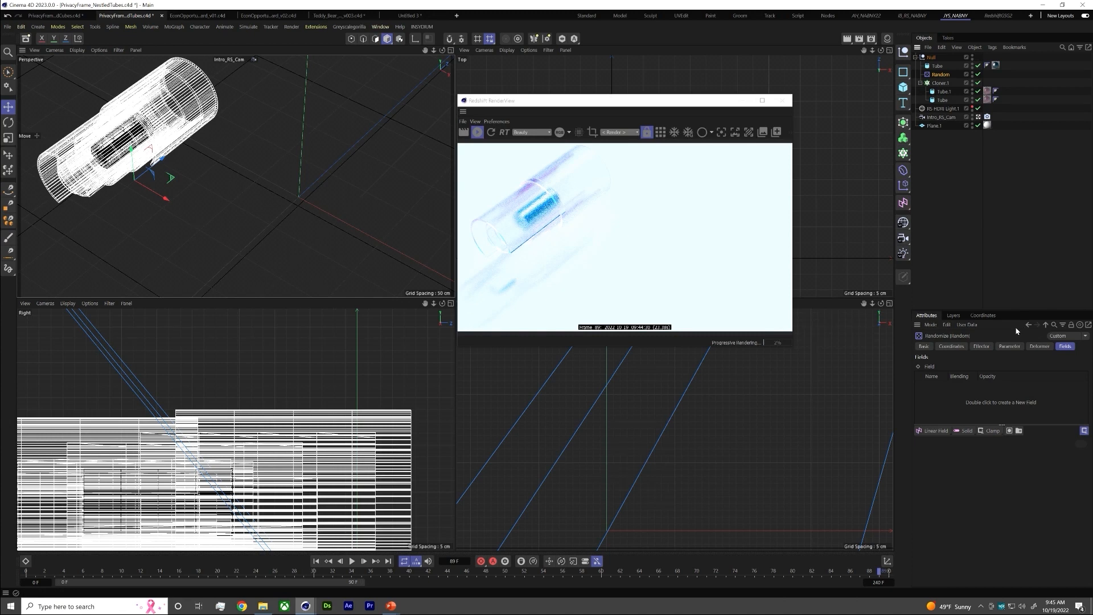
Review the Random effector's parameters, set its seed to 312446 and stop the render
{"action": "left_click", "coordinate": [981, 346]}
{"action": "left_click", "coordinate": [1008, 347]}
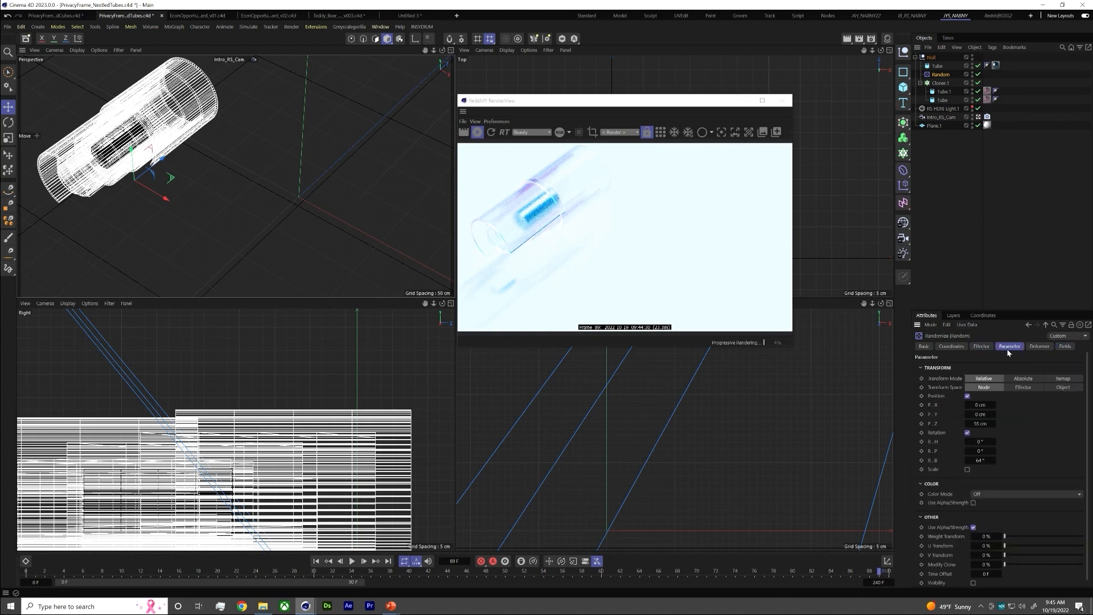
{"action": "left_click", "coordinate": [982, 346]}
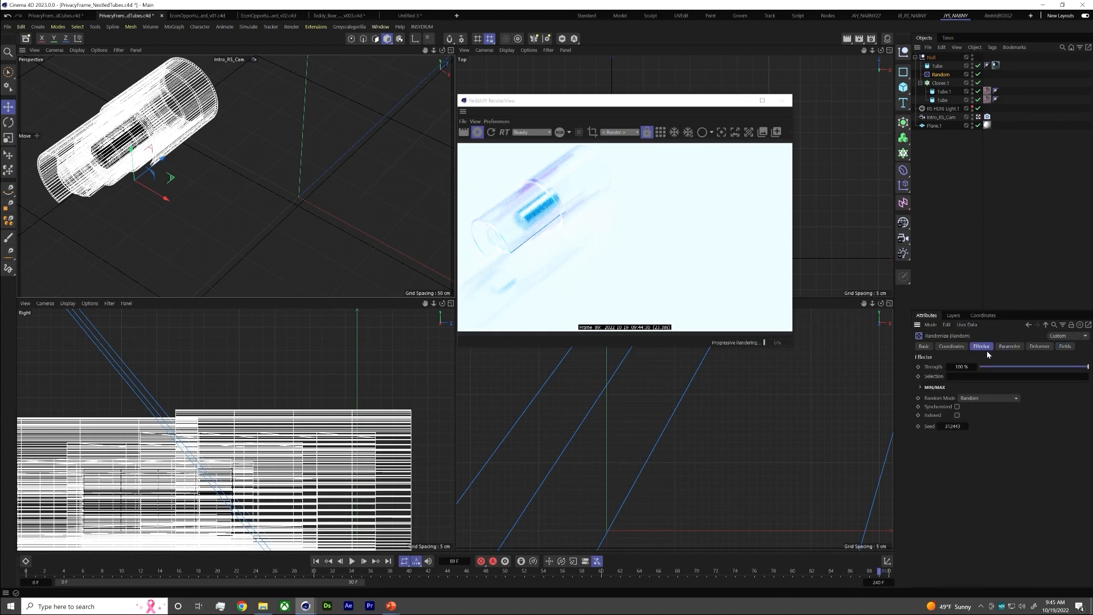
{"action": "left_click", "coordinate": [967, 425]}
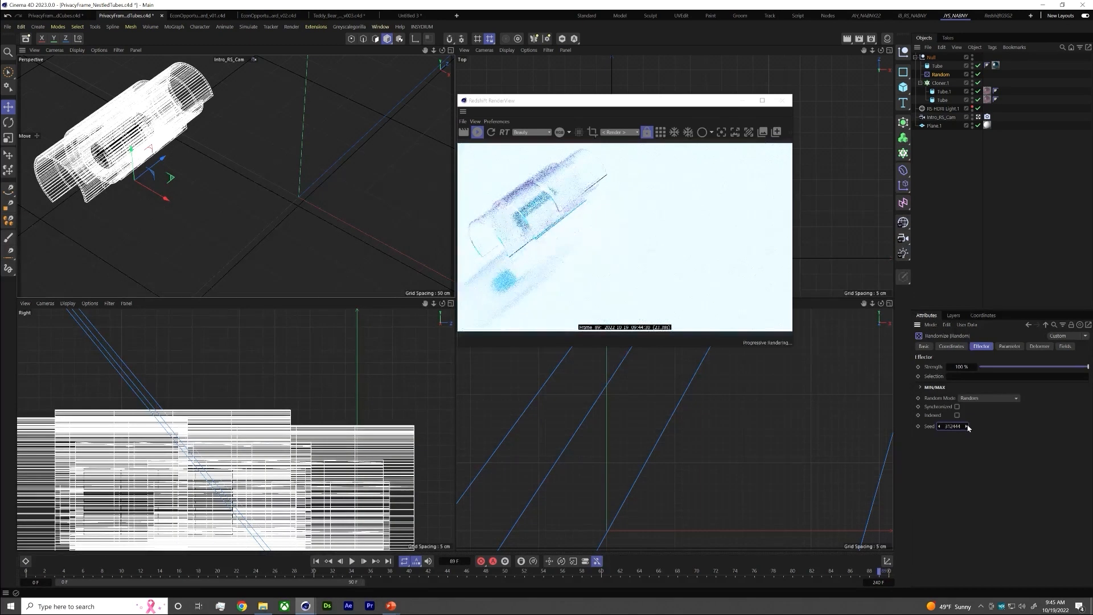
{"action": "left_click", "coordinate": [966, 425]}
{"action": "left_click", "coordinate": [967, 425]}
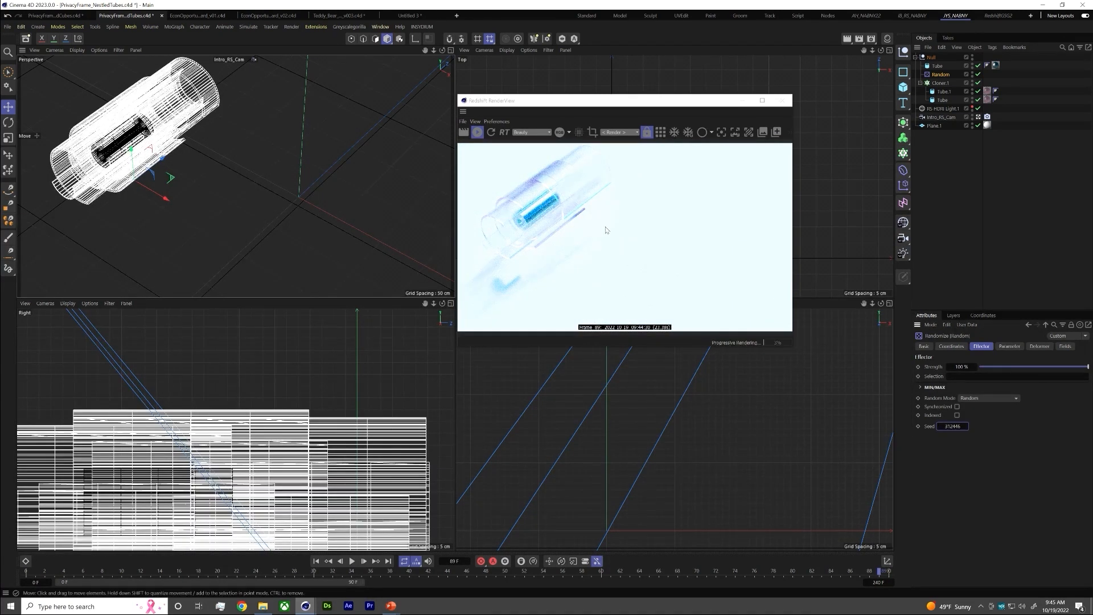
{"action": "left_click", "coordinate": [478, 135]}
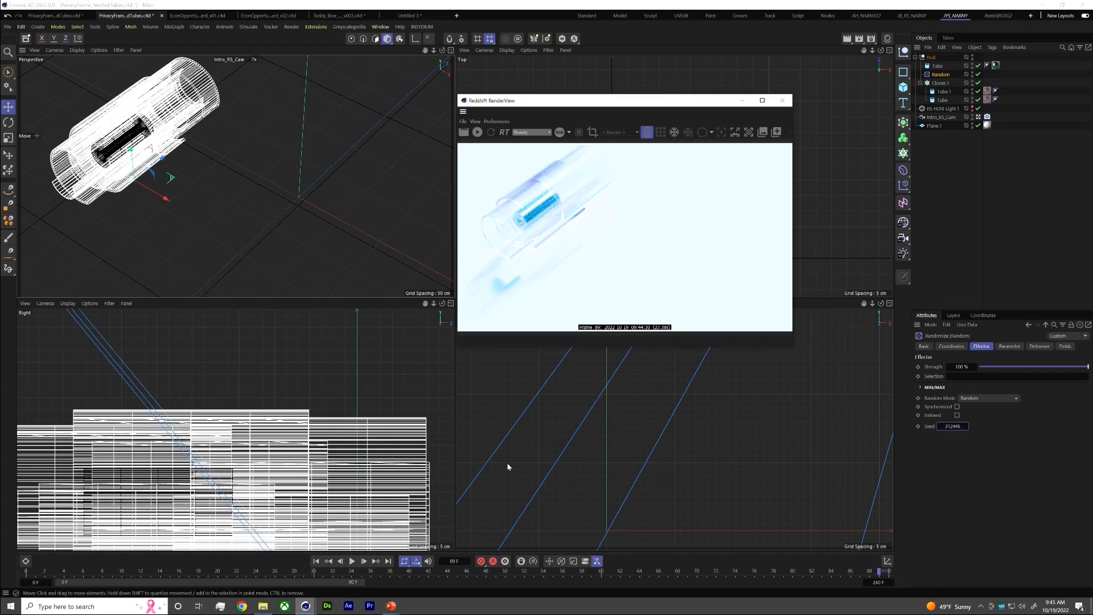
Switch to the PowerPoint slideshow and advance to the Economic Opportunity motion references slide
{"action": "left_click", "coordinate": [391, 606]}
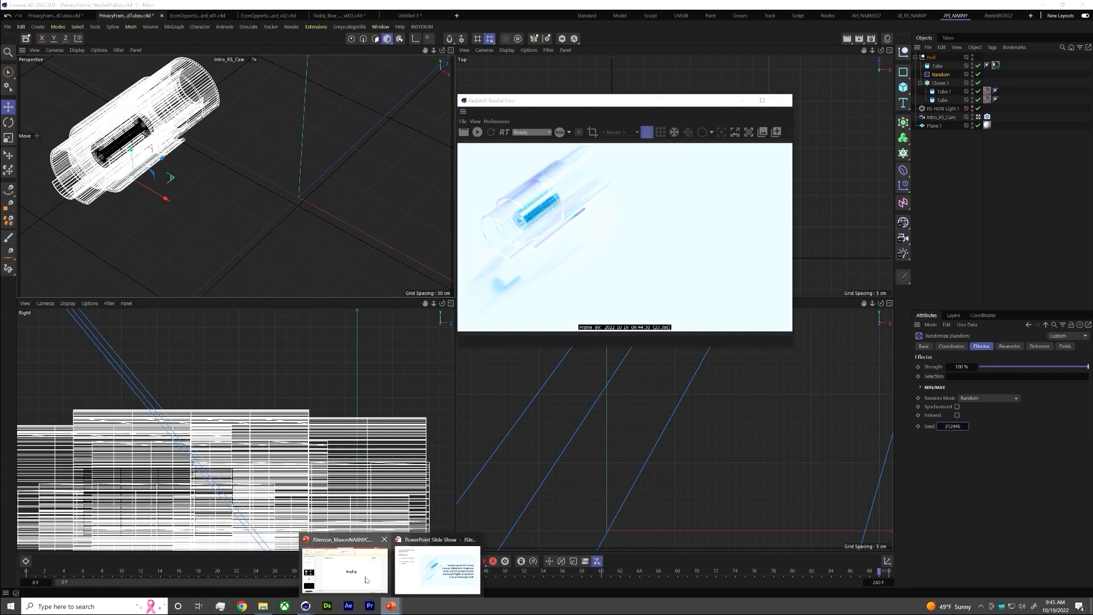
{"action": "left_click", "coordinate": [437, 572]}
{"action": "left_click", "coordinate": [641, 452]}
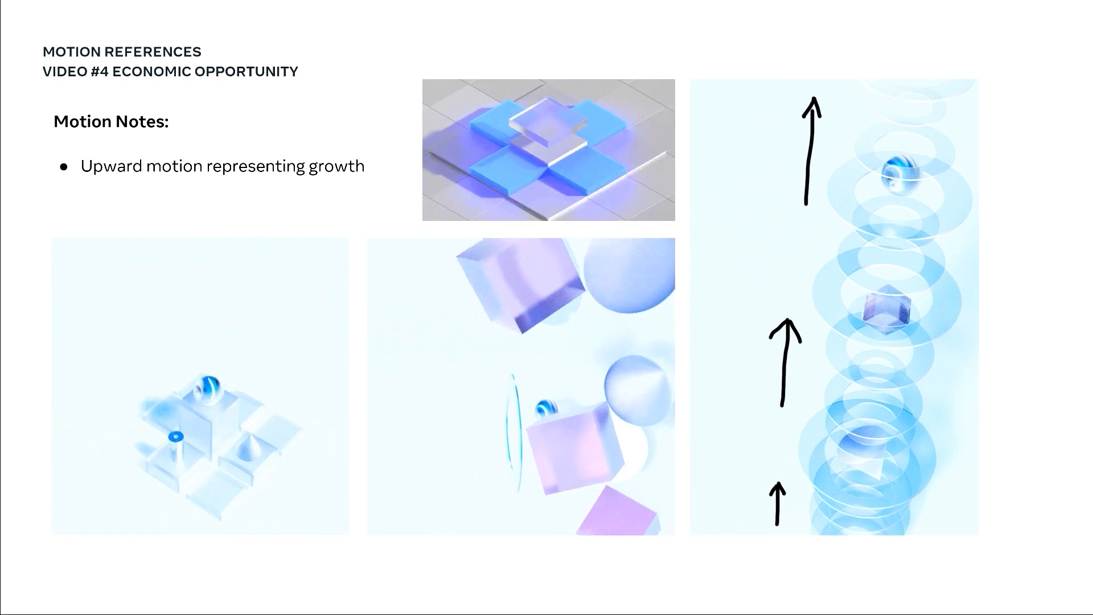
Switch back to Cinema 4D, bring up the EconOpportunity_Upward_v01 project and close the RenderView
{"action": "key", "text": "alt+Tab"}
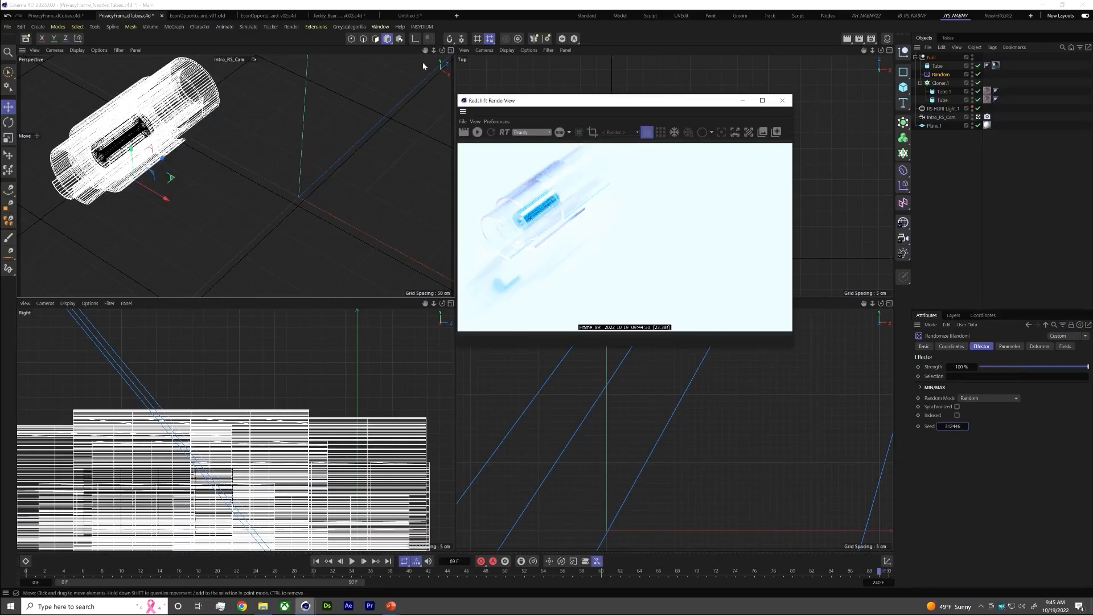
{"action": "left_click", "coordinate": [226, 16]}
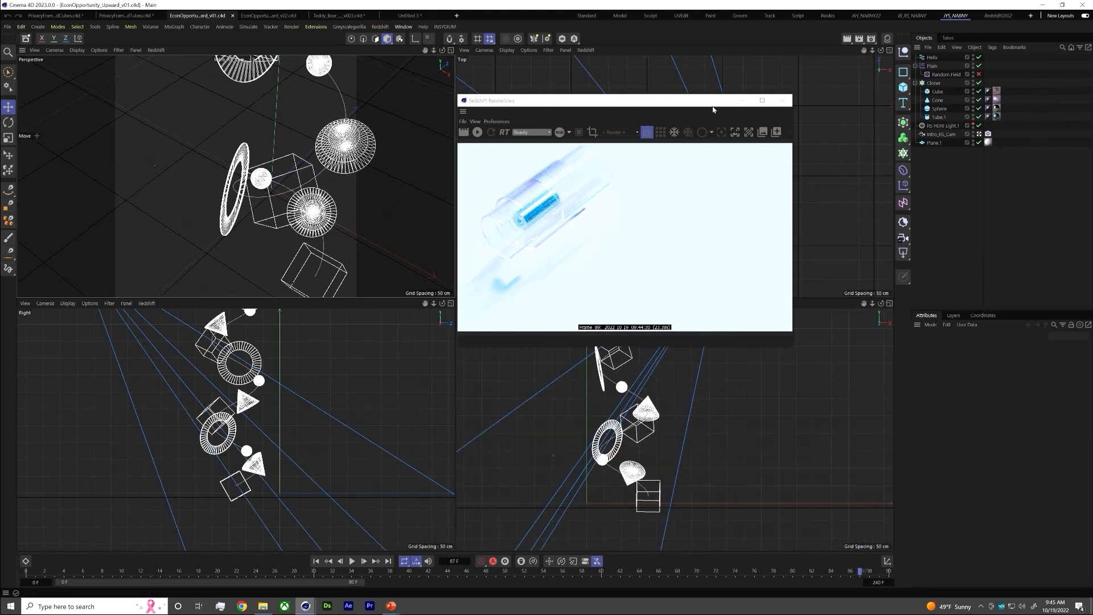
{"action": "left_click", "coordinate": [782, 100]}
Check the Cloner's Helix link, and at frame 0 raise the Helix height to about 960 cm
{"action": "left_click", "coordinate": [934, 83]}
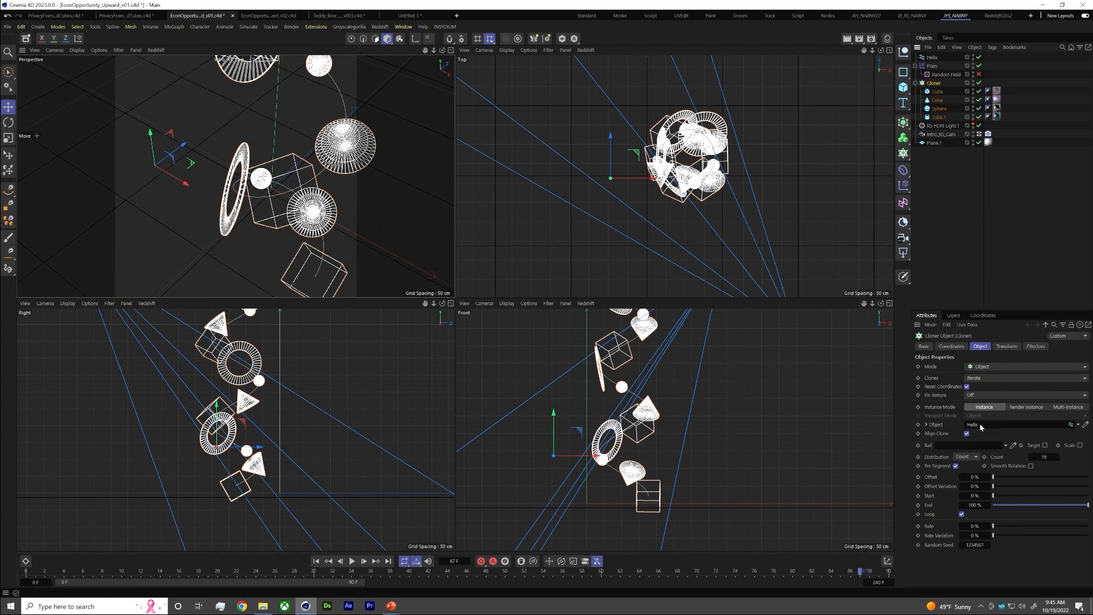
{"action": "left_click", "coordinate": [932, 57]}
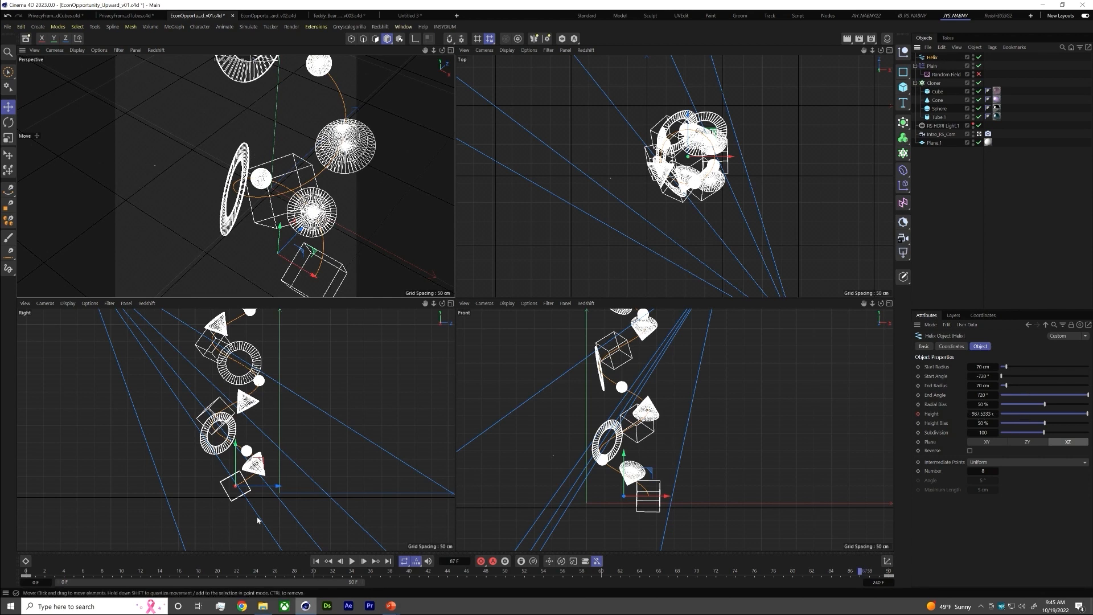
{"action": "left_click_drag", "start_coordinate": [44, 572], "coordinate": [13, 575]}
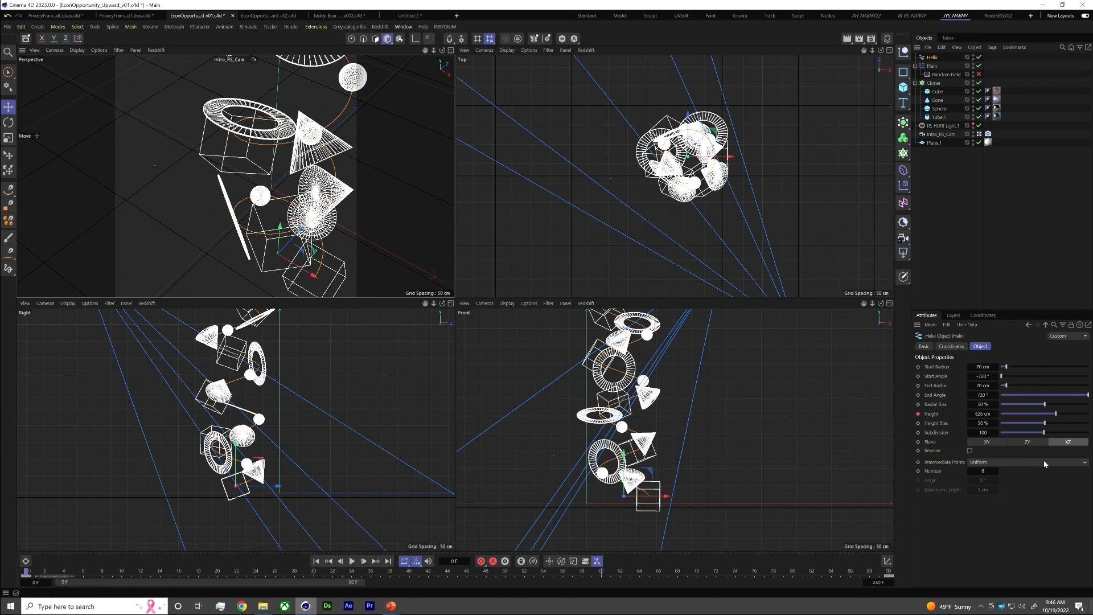
{"action": "mouse_move", "coordinate": [1047, 416]}
{"action": "left_mouse_down"}
{"action": "mouse_move", "coordinate": [1022, 416]}
{"action": "mouse_move", "coordinate": [1087, 424]}
{"action": "left_mouse_up"}
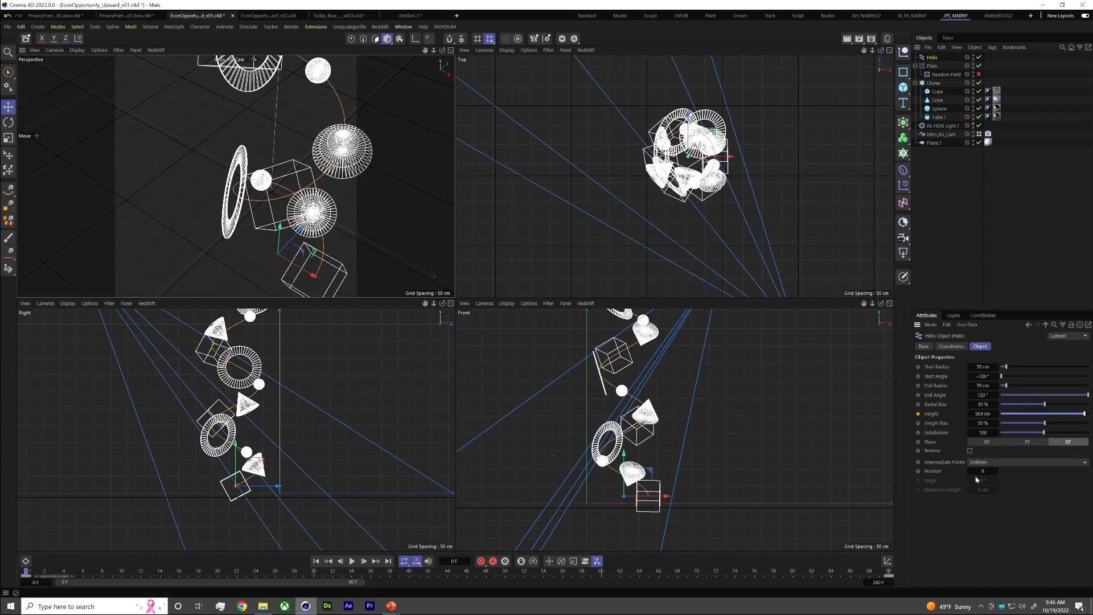
Return to the running PowerPoint slideshow on the Economic Opportunity motion references slide
{"action": "left_click", "coordinate": [390, 606]}
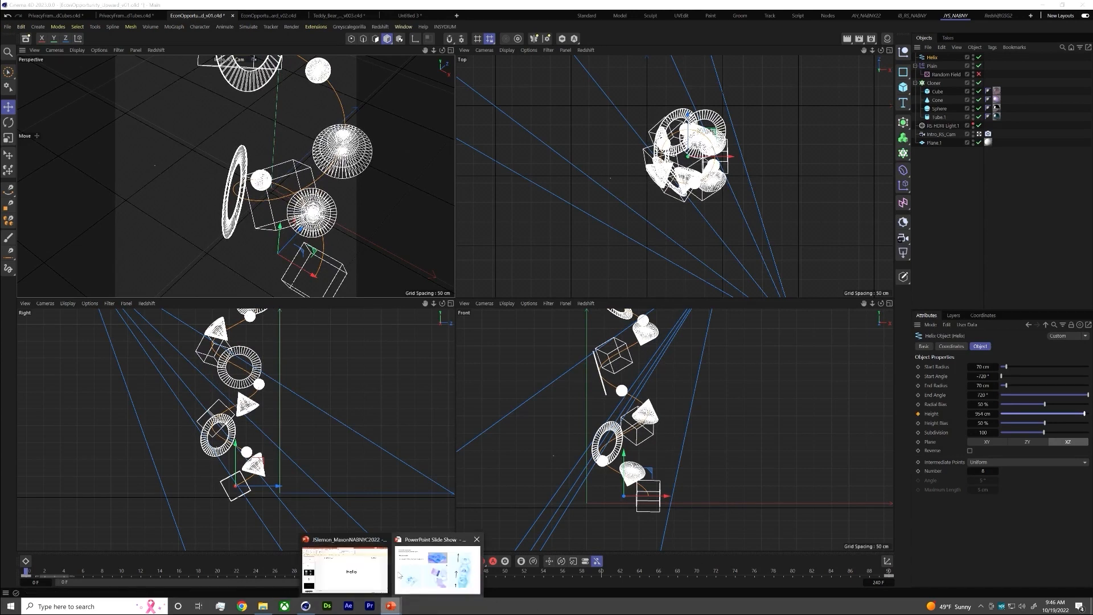
{"action": "left_click", "coordinate": [400, 576]}
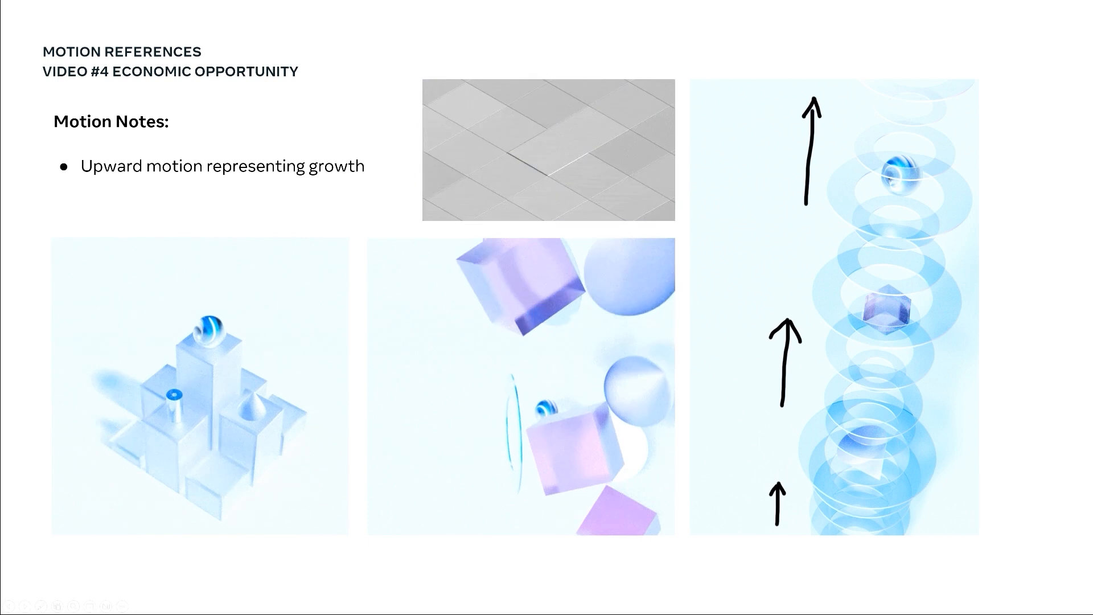
Switch to Cinema 4D and play the EconOpportunity_Upward_v02 project's animation with the perspective view maximized
{"action": "key", "text": "alt+Tab"}
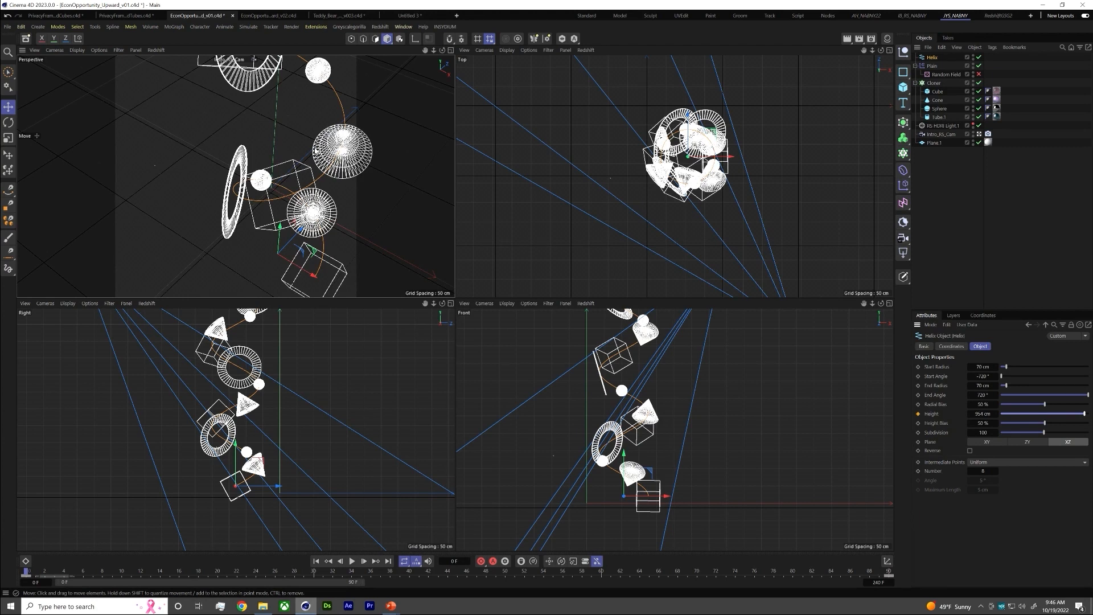
{"action": "left_click", "coordinate": [267, 15]}
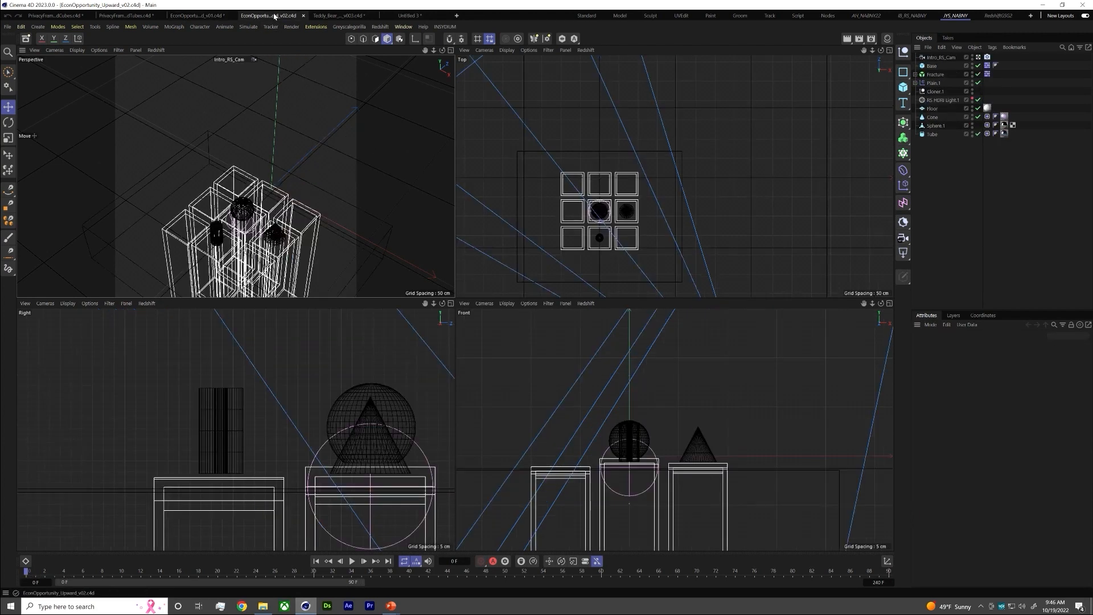
{"action": "key", "text": "F8"}
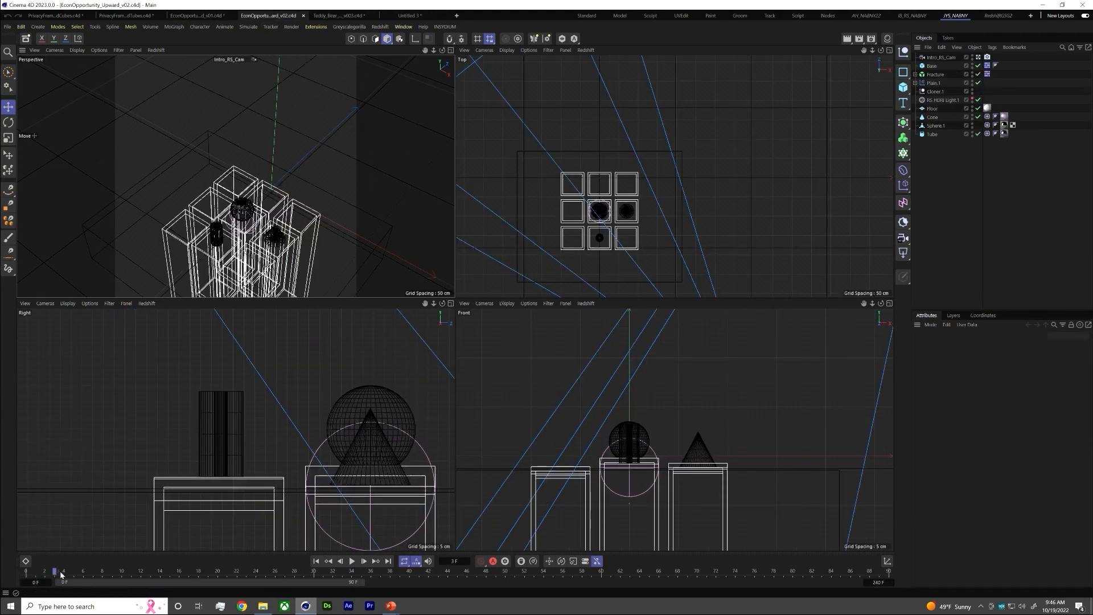
{"action": "key", "text": "F8"}
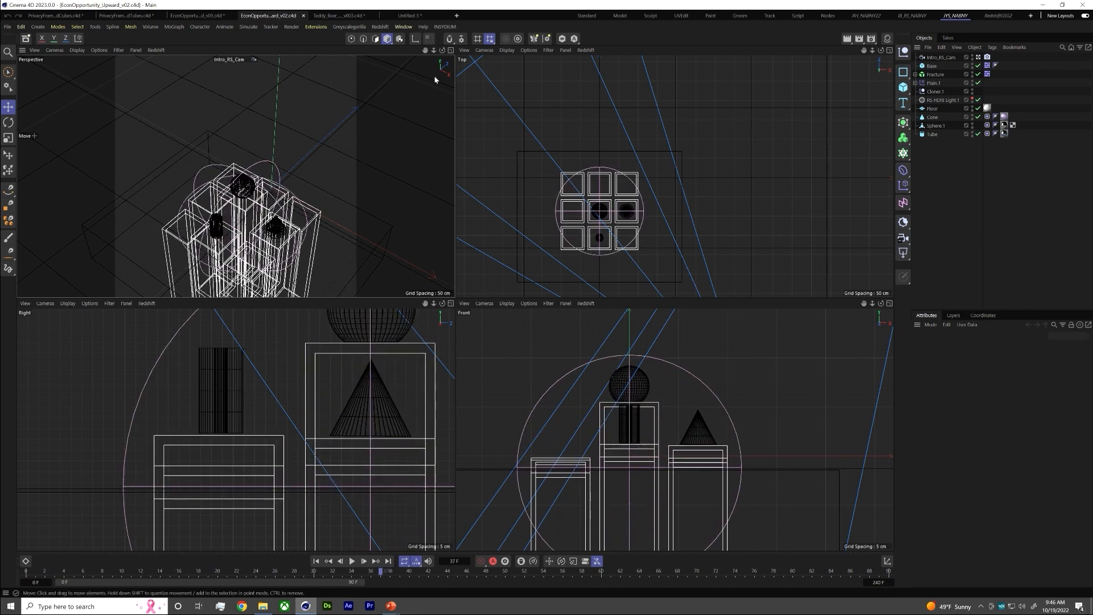
{"action": "left_click", "coordinate": [451, 50]}
{"action": "key", "text": "F8"}
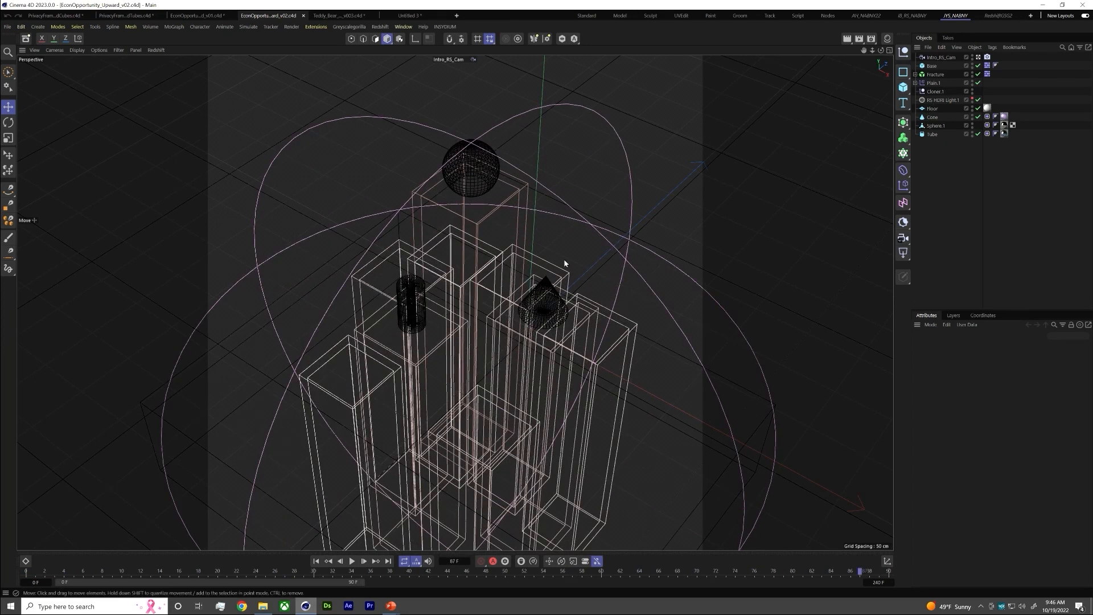
Examine the Plain.1 effector's transform parameters, toggling its Position option off and on to compare the effect on the blocks
{"action": "left_click", "coordinate": [934, 83]}
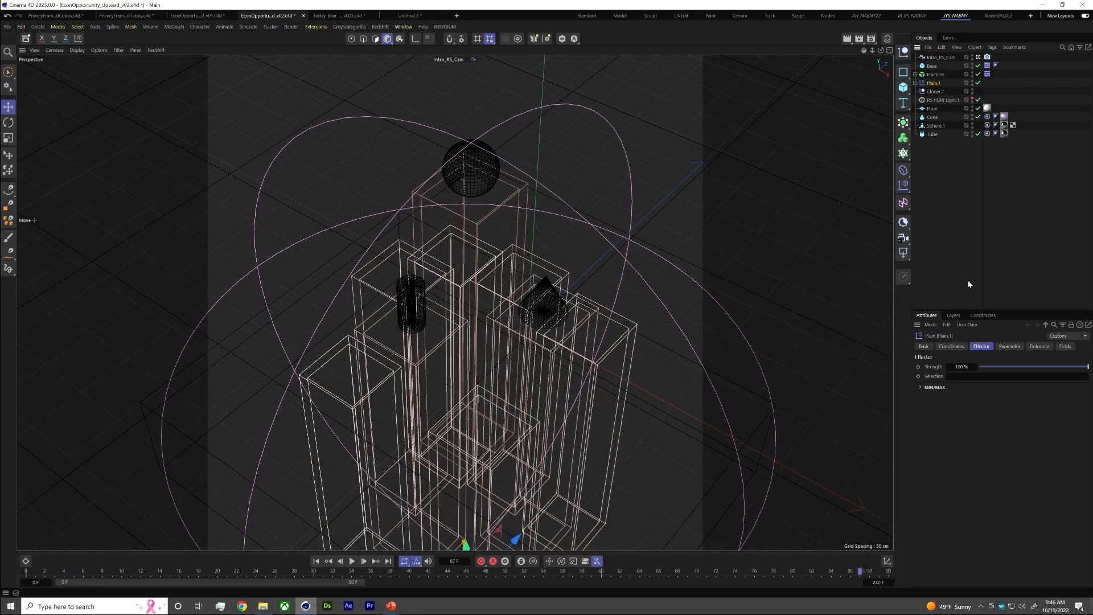
{"action": "left_click", "coordinate": [952, 346]}
{"action": "left_click", "coordinate": [1010, 347]}
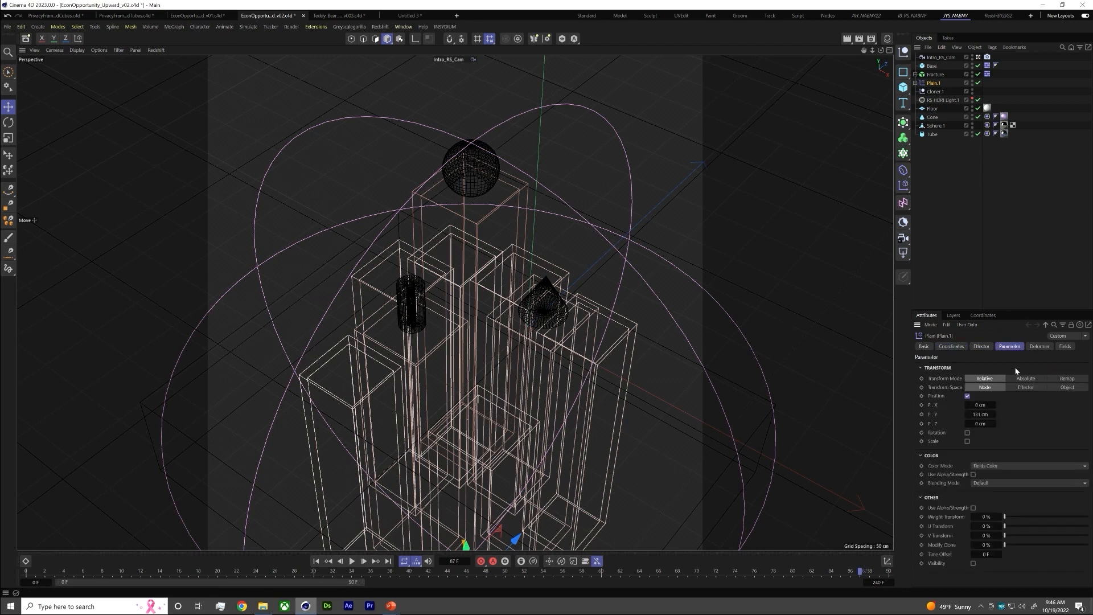
{"action": "left_click", "coordinate": [968, 397]}
{"action": "left_click", "coordinate": [968, 397]}
{"action": "left_click", "coordinate": [967, 396]}
{"action": "left_click", "coordinate": [968, 397]}
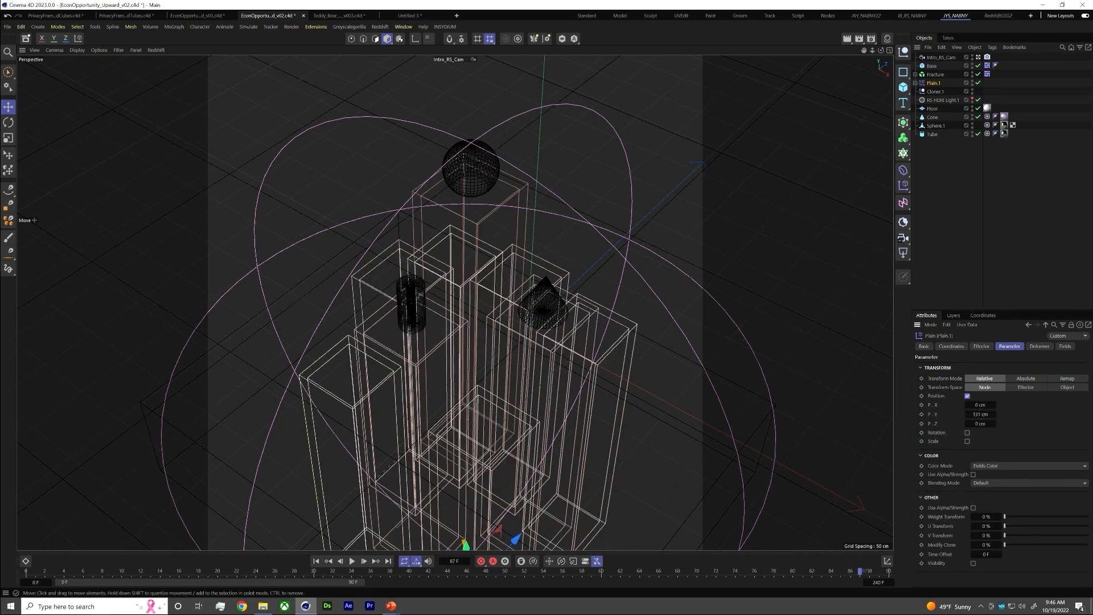
Examine the Plain.1 effector's Spherical Field size by scrubbing through the animation, then return to frame 0
{"action": "left_click", "coordinate": [1065, 346]}
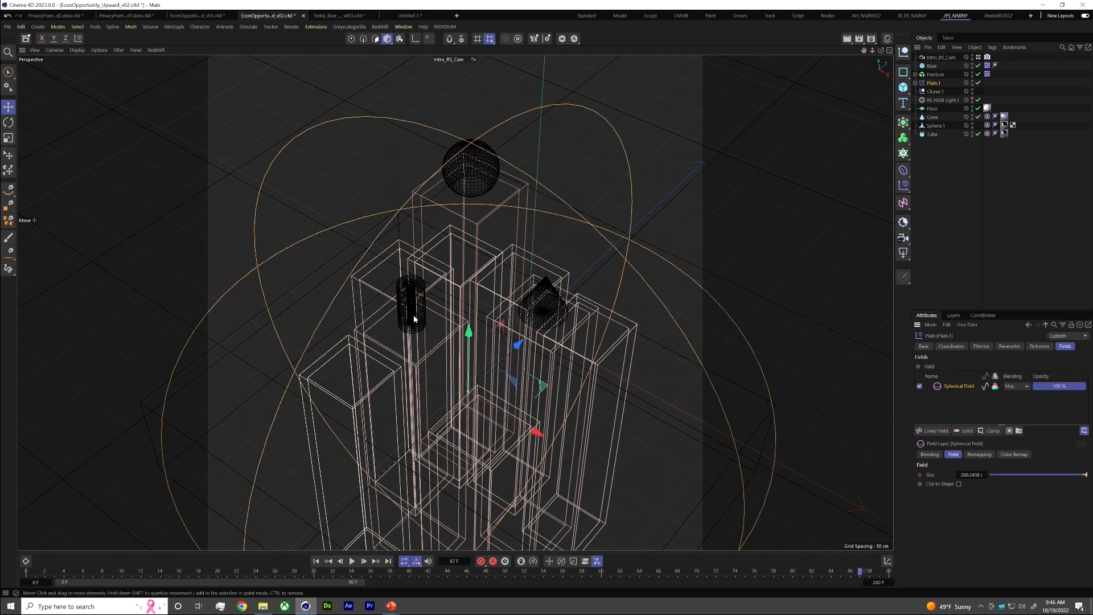
{"action": "left_click_drag", "start_coordinate": [32, 571], "coordinate": [787, 306]}
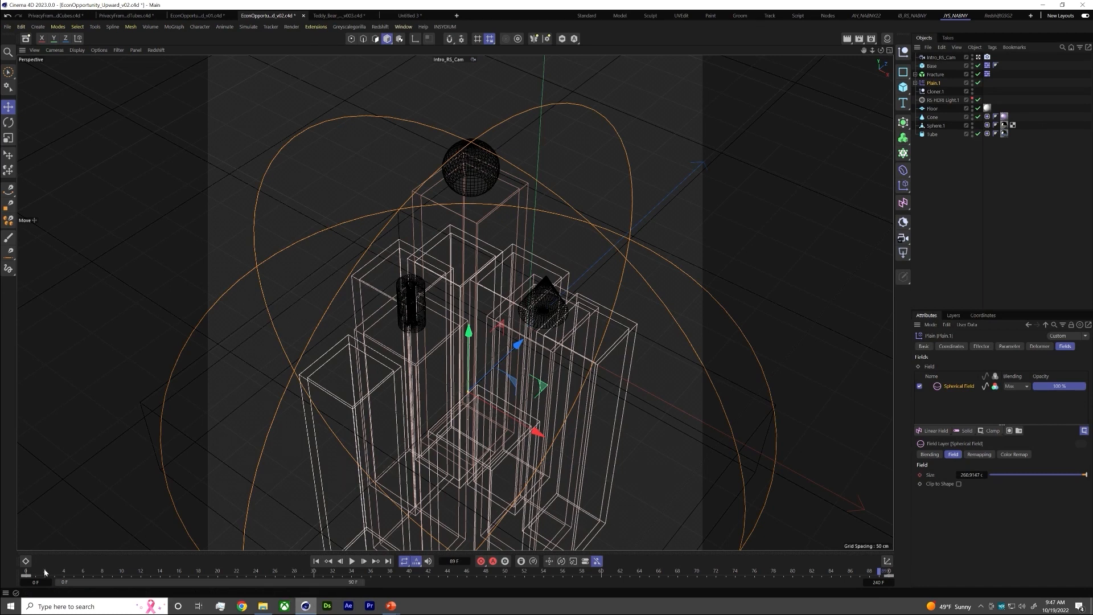
{"action": "left_click_drag", "start_coordinate": [43, 568], "coordinate": [25, 571]}
Return to the running PowerPoint slideshow and advance to the Video #5 Inclusion style frame slide
{"action": "mouse_move", "coordinate": [393, 608]}
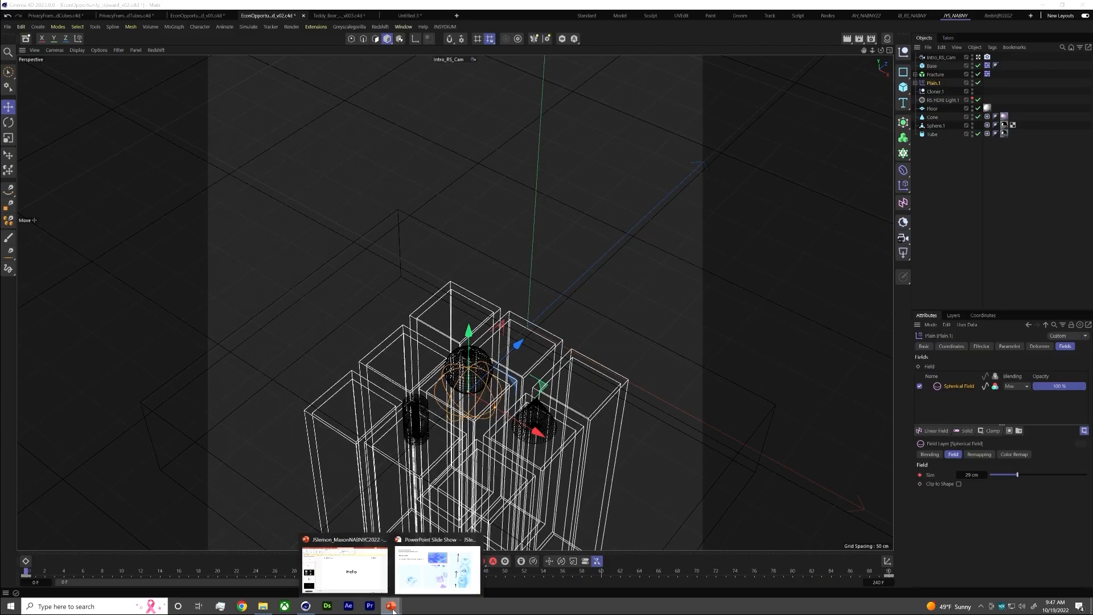
{"action": "left_click", "coordinate": [420, 577]}
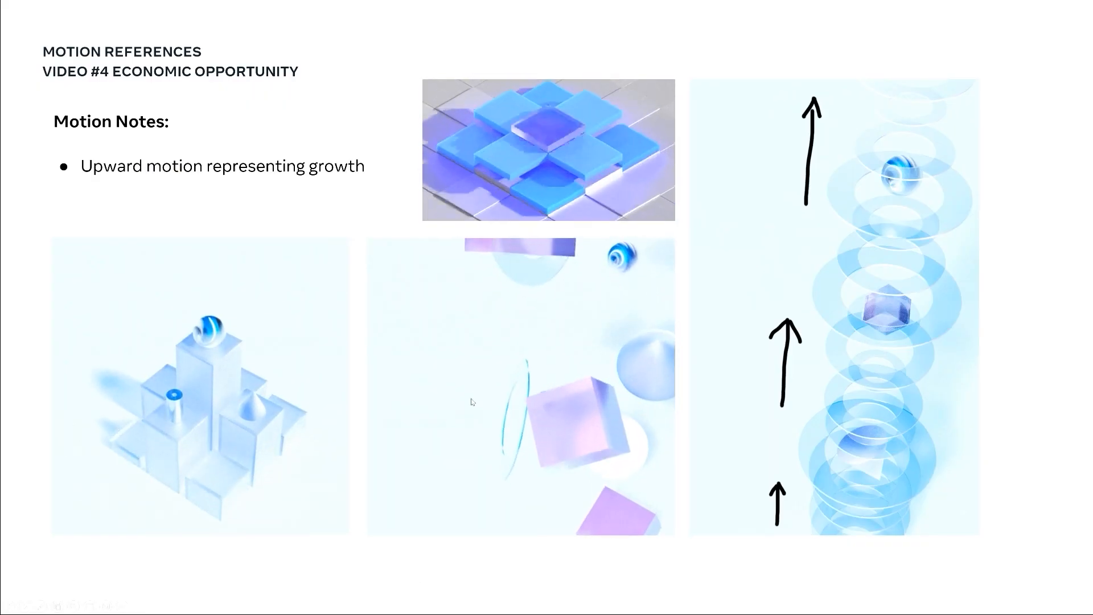
{"action": "left_click", "coordinate": [519, 387]}
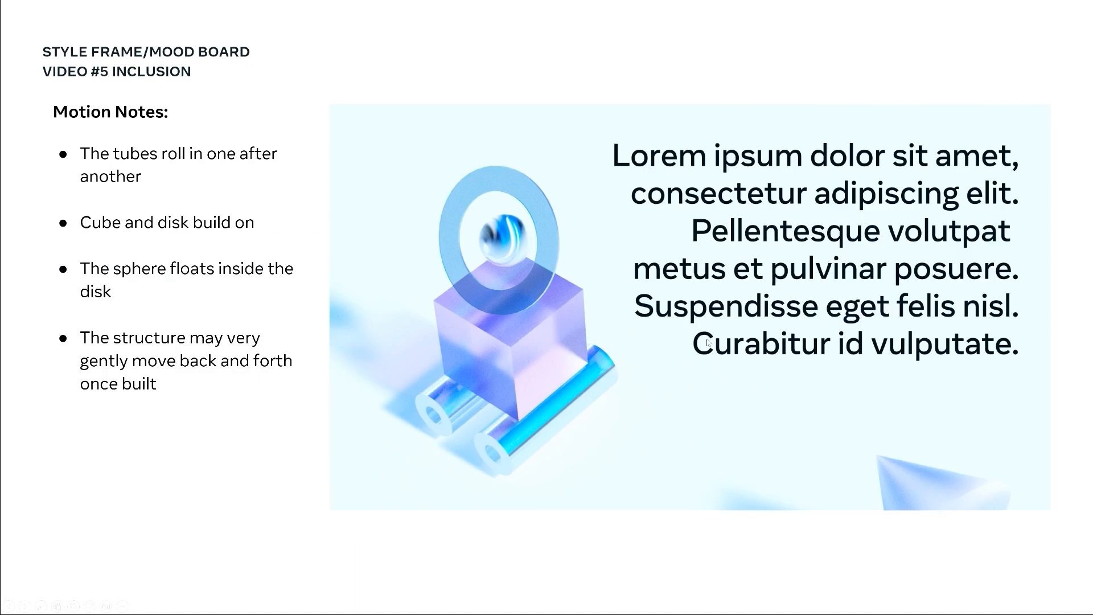